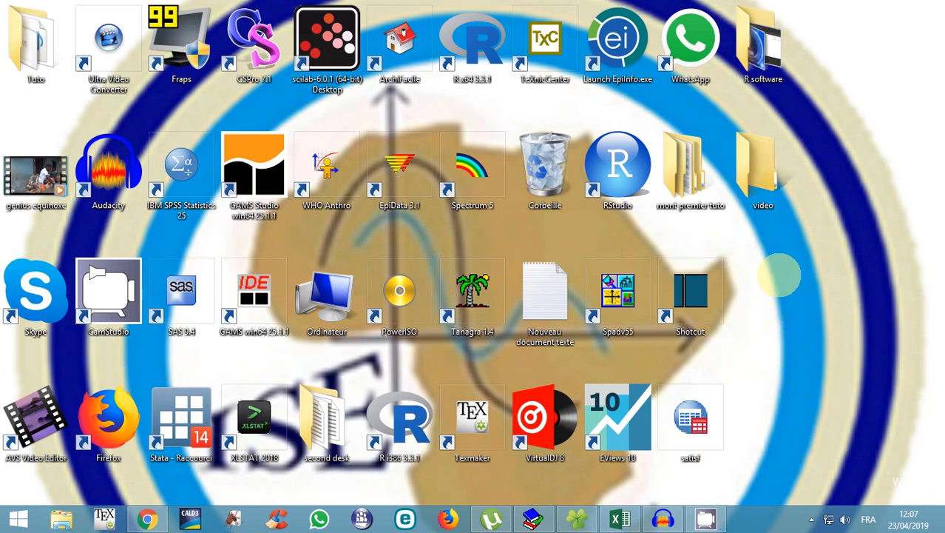
# Create a Microsoft Excel worksheet file on the desktop named "Rapport du mois de janvier" and open it
pyautogui.rightClick(779, 276)
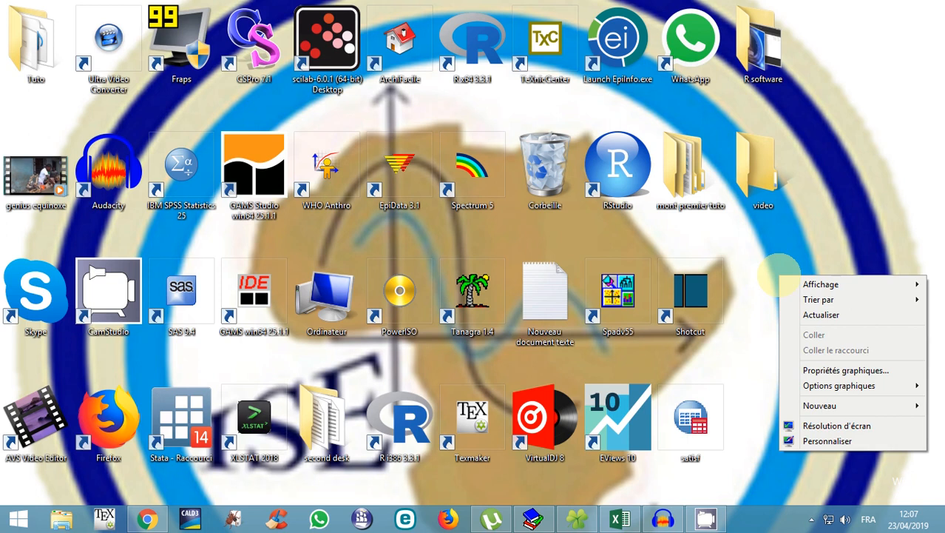
pyautogui.moveTo(821, 405)
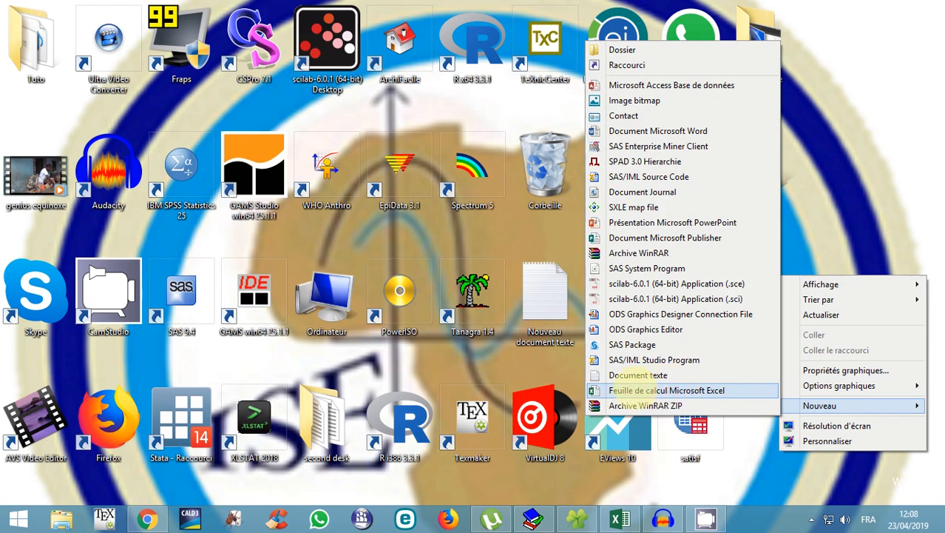
pyautogui.click(638, 386)
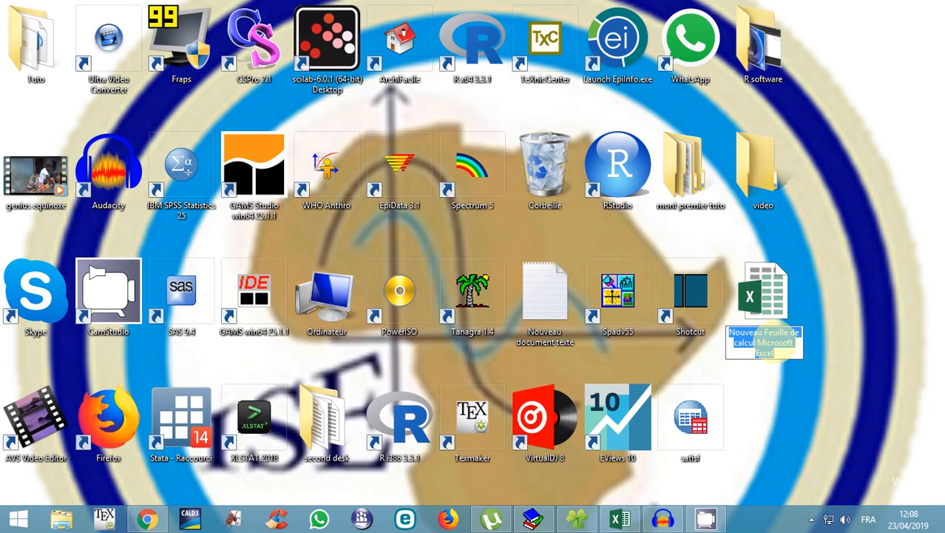
pyautogui.write('Rapport')
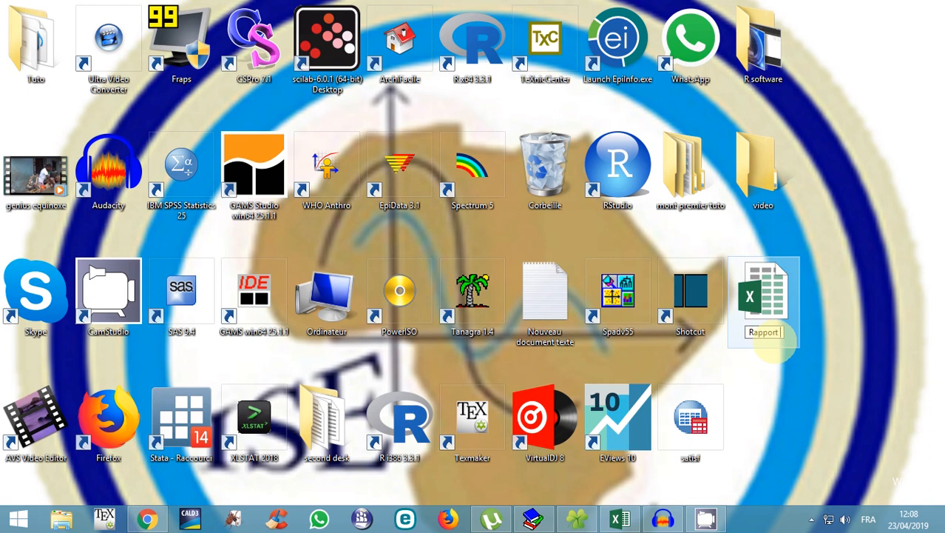
pyautogui.write(' du mois de')
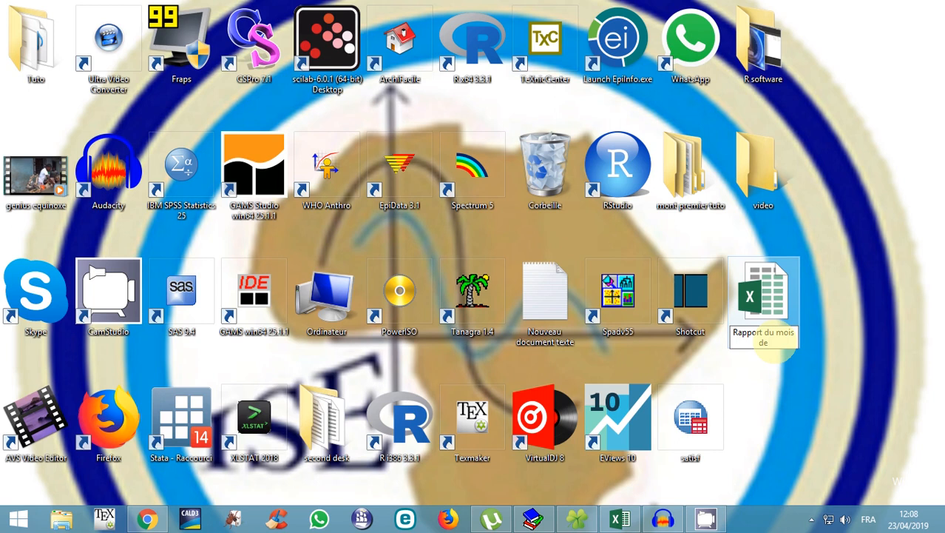
pyautogui.write(' janvier')
pyautogui.press('Return')
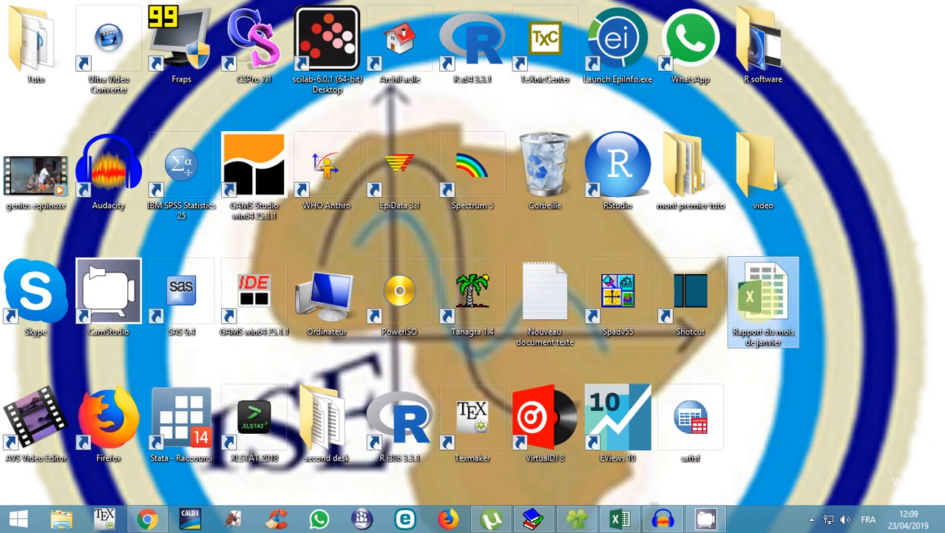
pyautogui.doubleClick(747, 256)
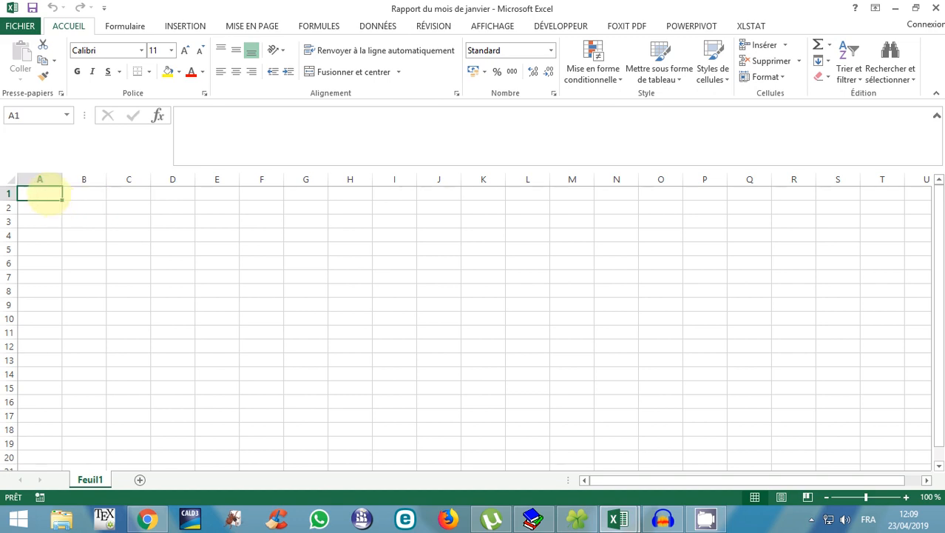
# Examine the empty sheet's grid by visiting cells in columns A to D and browsing the columns further along
pyautogui.click(85, 195)
pyautogui.click(82, 210)
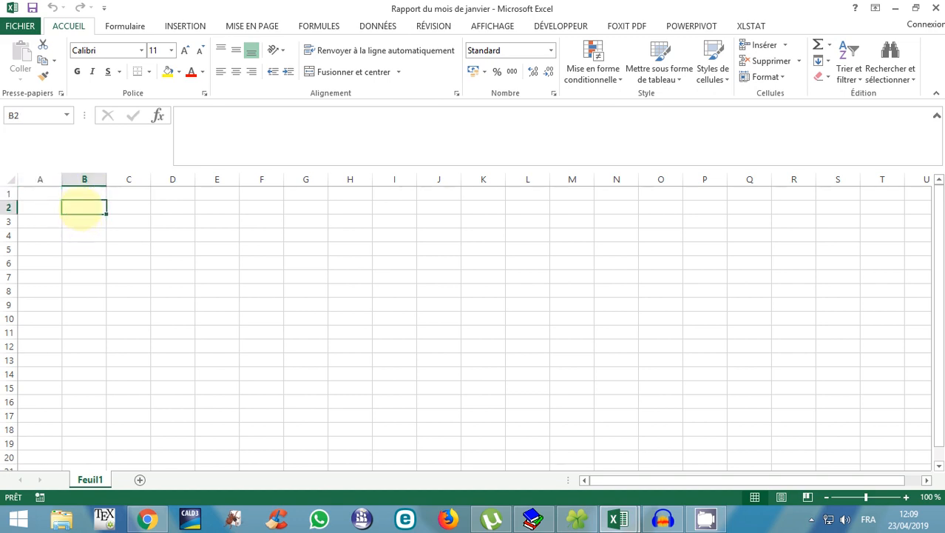
pyautogui.click(129, 193)
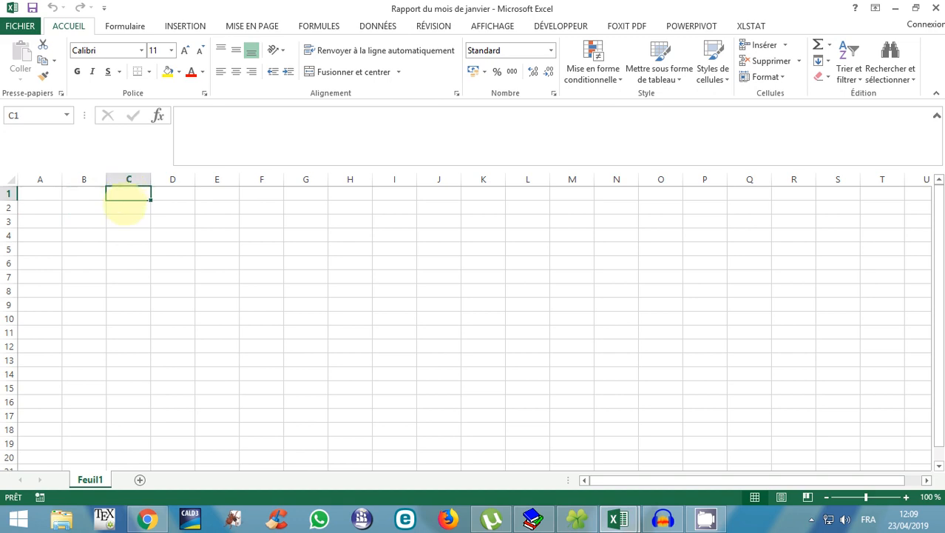
pyautogui.click(127, 207)
pyautogui.click(174, 207)
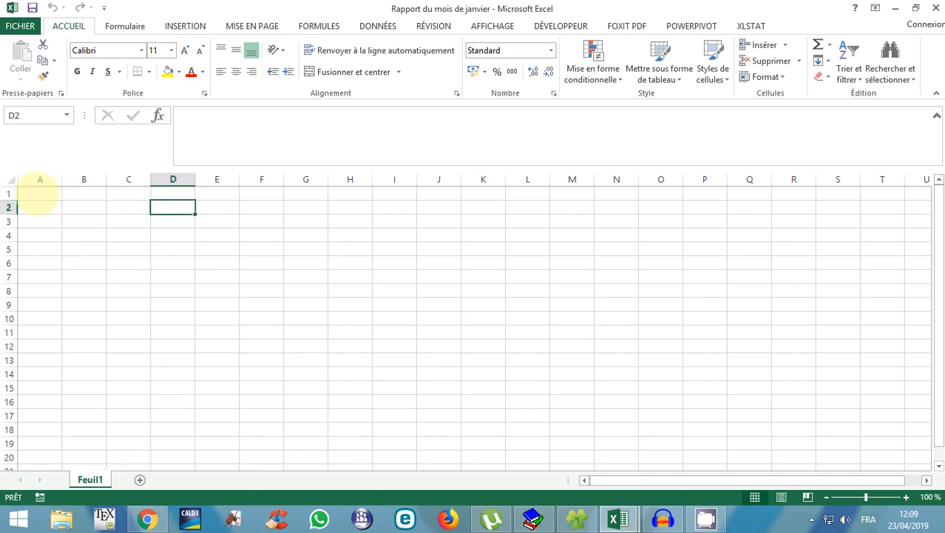
pyautogui.click(38, 193)
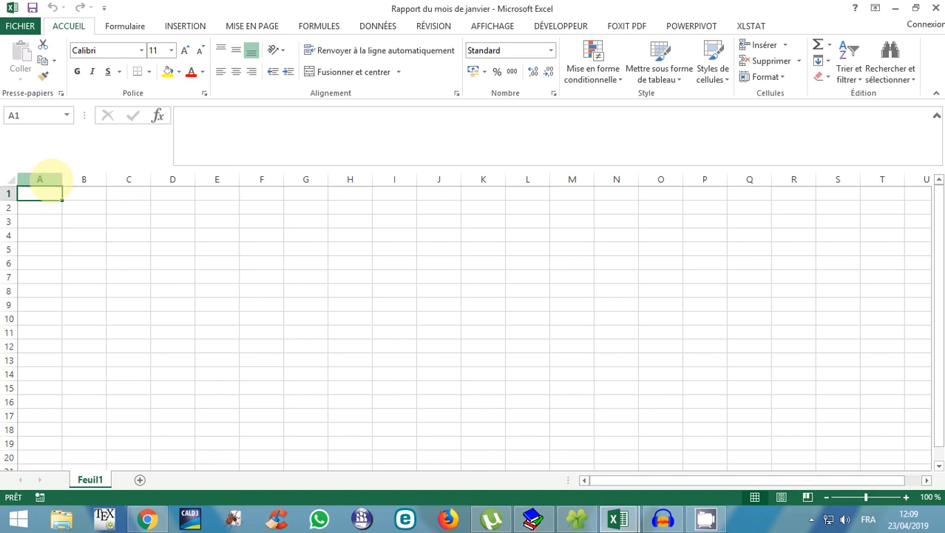
pyautogui.moveTo(629, 480); pyautogui.dragTo(744, 452)
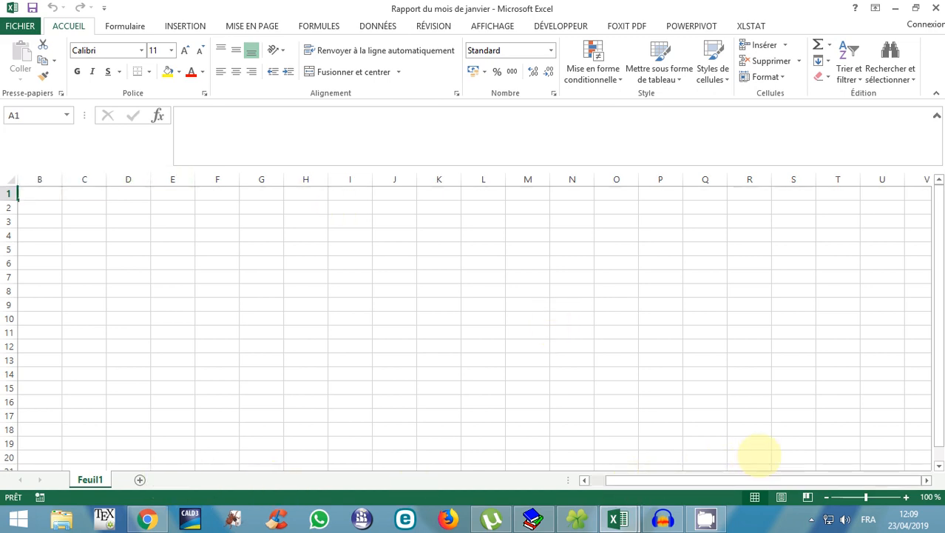
pyautogui.click(926, 480)
pyautogui.click(926, 479)
pyautogui.moveTo(926, 480); pyautogui.dragTo(926, 479)
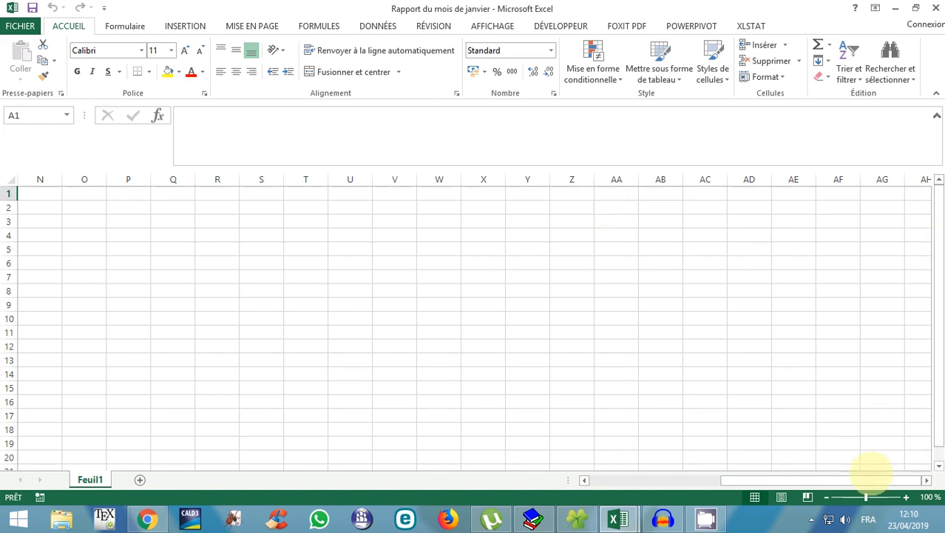
pyautogui.moveTo(792, 477); pyautogui.dragTo(620, 477)
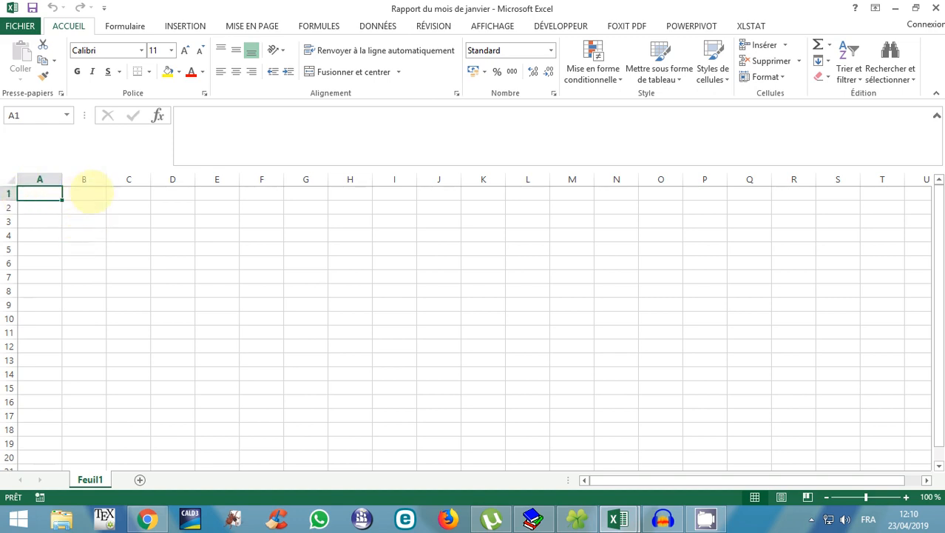
# Select single cells in column B, followed by the ranges B1:F5 and I6:M11, to explore cell selection
pyautogui.click(85, 194)
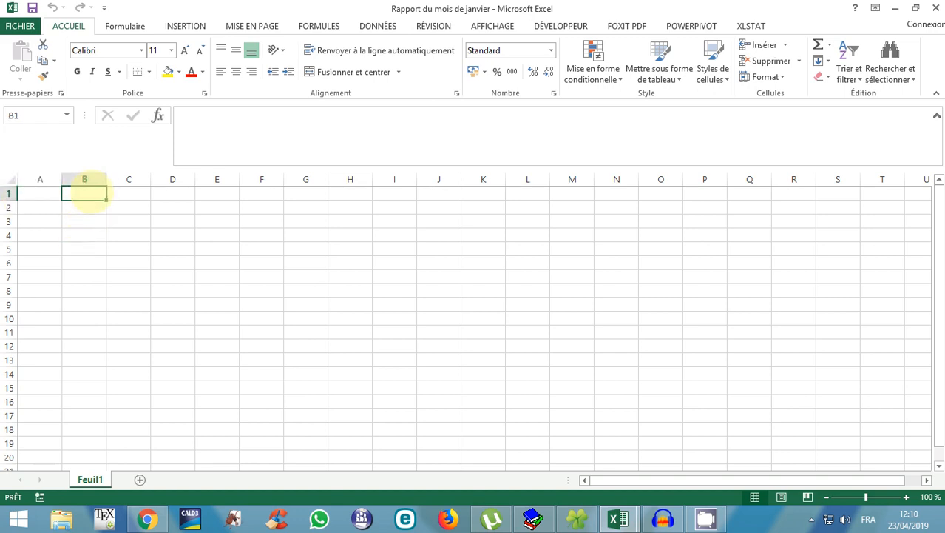
pyautogui.click(84, 221)
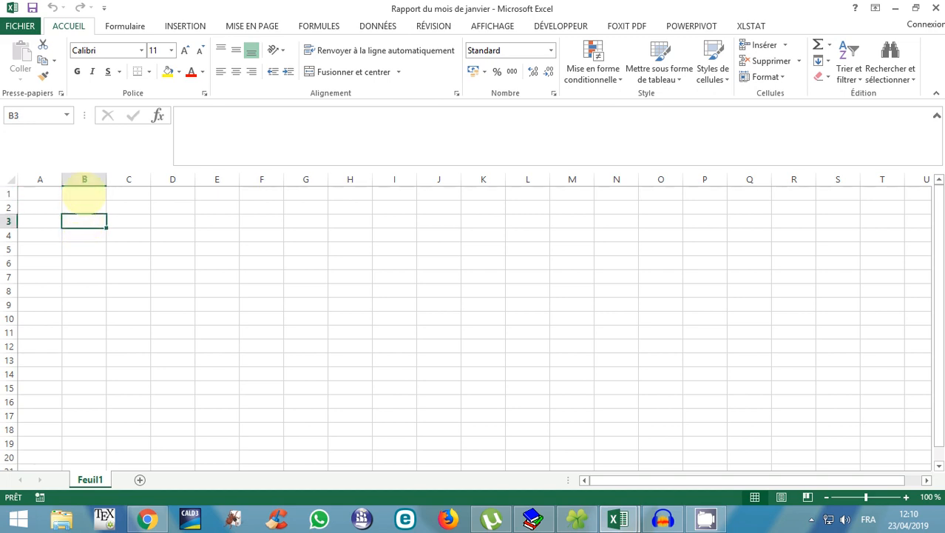
pyautogui.moveTo(84, 193); pyautogui.dragTo(263, 251)
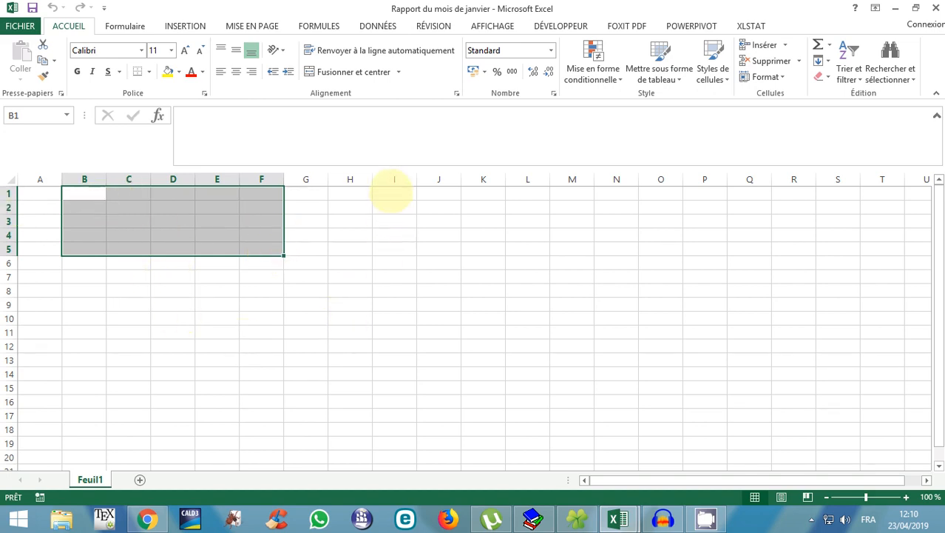
pyautogui.moveTo(392, 264); pyautogui.dragTo(574, 325)
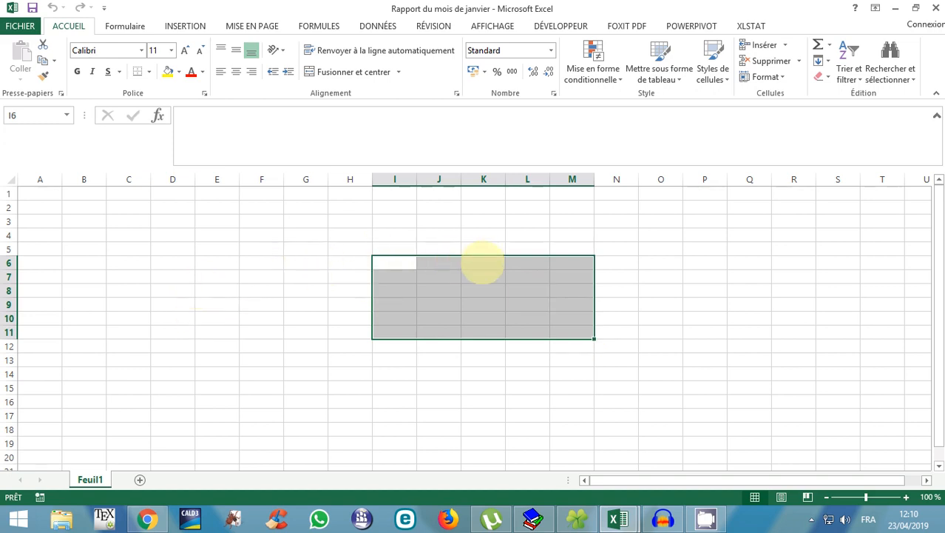
# Enter the company title "Société Hyppolite et Frère" in cell A1
pyautogui.click(37, 194)
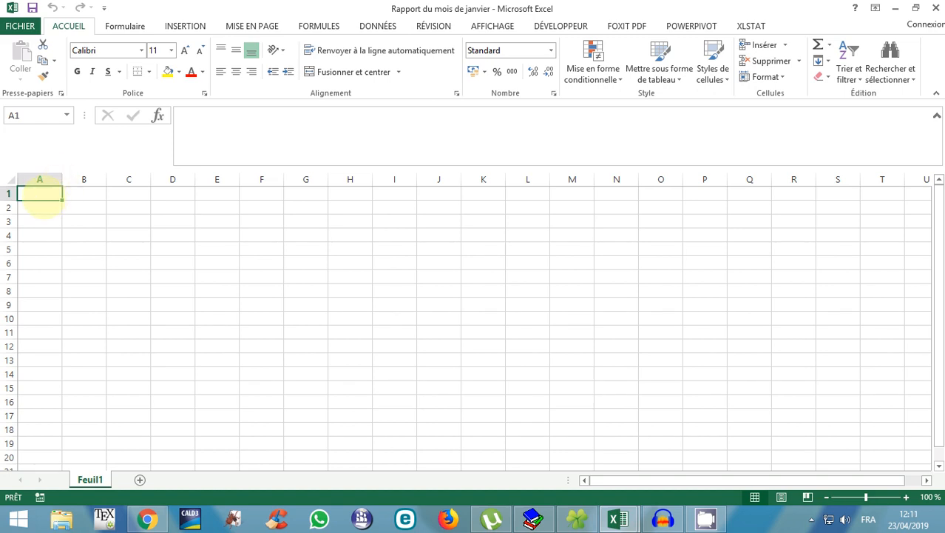
pyautogui.write('So')
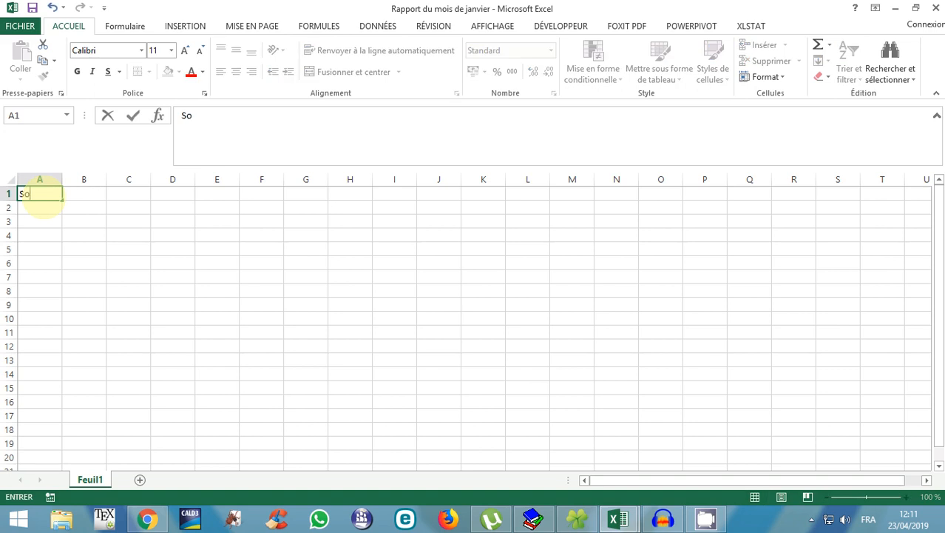
pyautogui.write('ciété Hy')
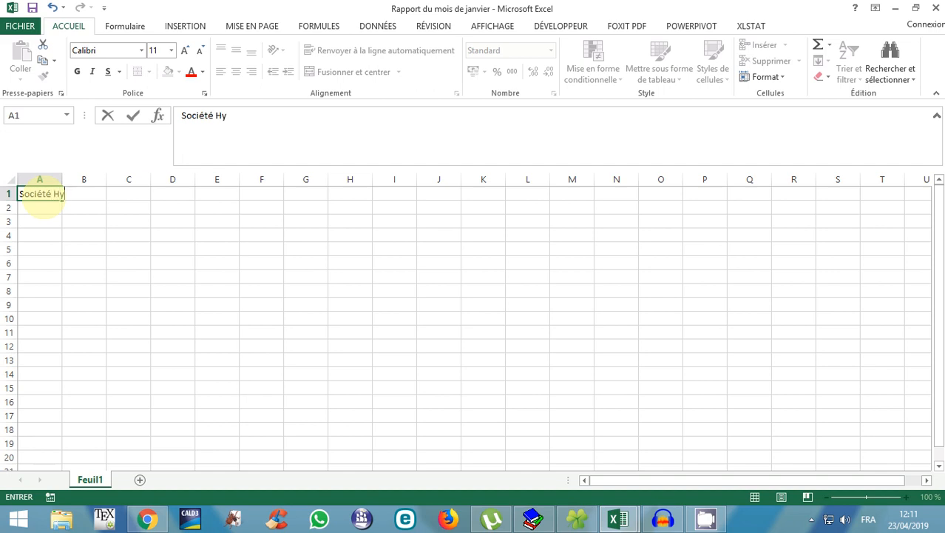
pyautogui.write('ppolite et')
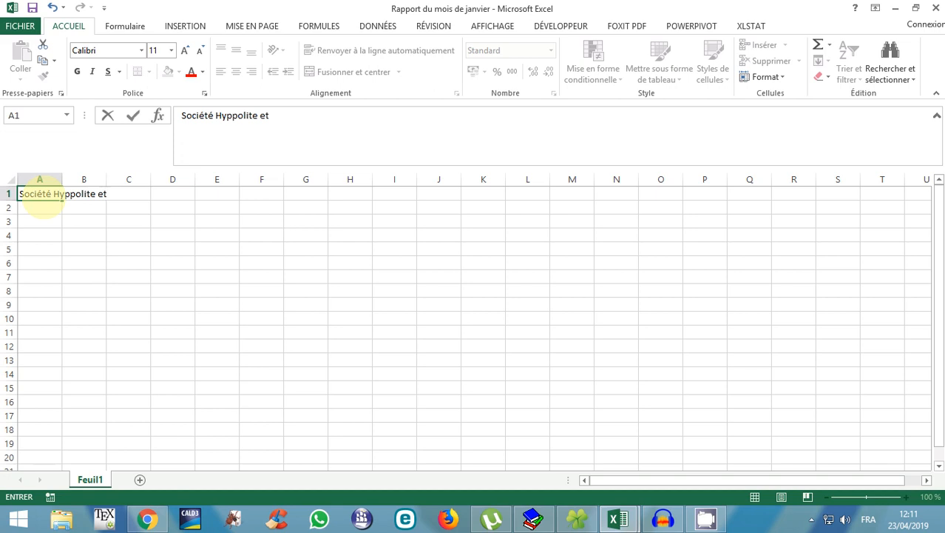
pyautogui.write(' Frère')
pyautogui.press('Return')
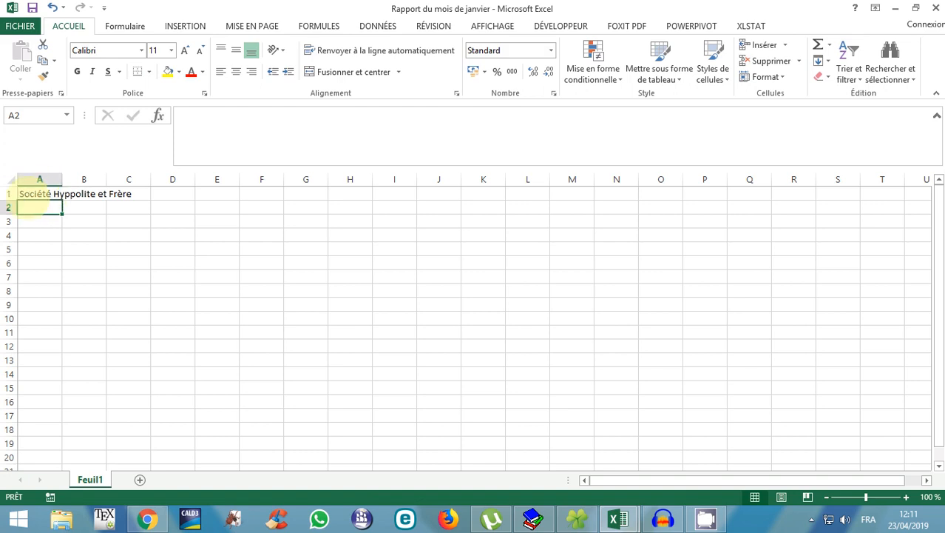
# Select the whole title text in cell A1 and make it bold
pyautogui.click(37, 194)
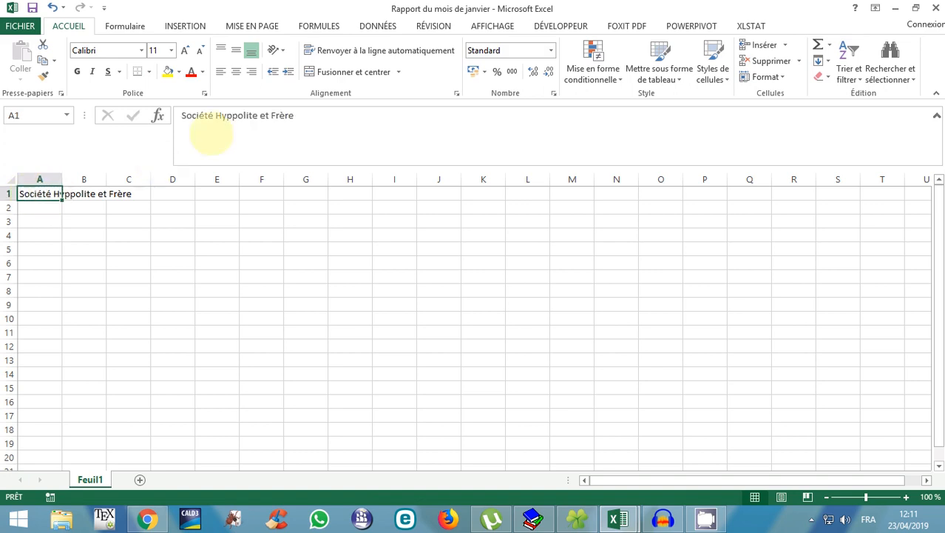
pyautogui.moveTo(295, 115); pyautogui.dragTo(158, 111)
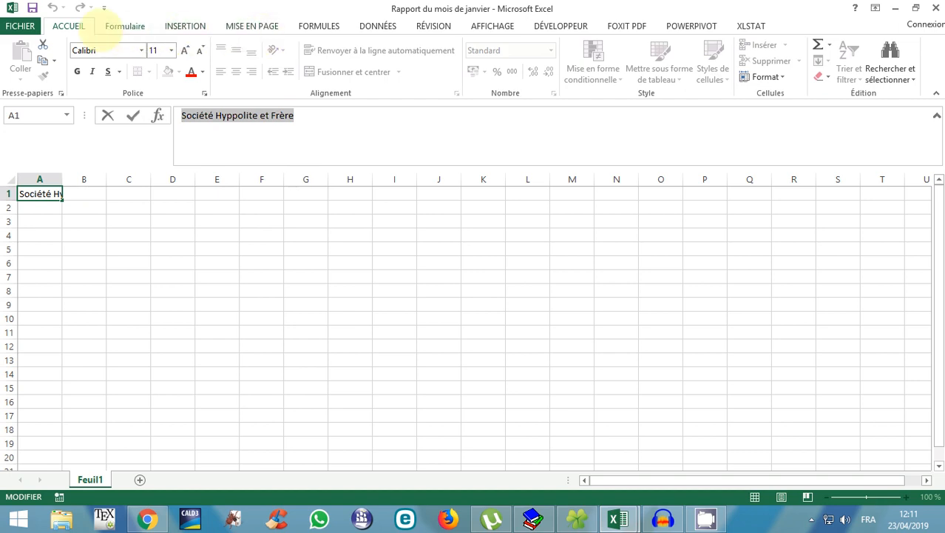
pyautogui.click(37, 194)
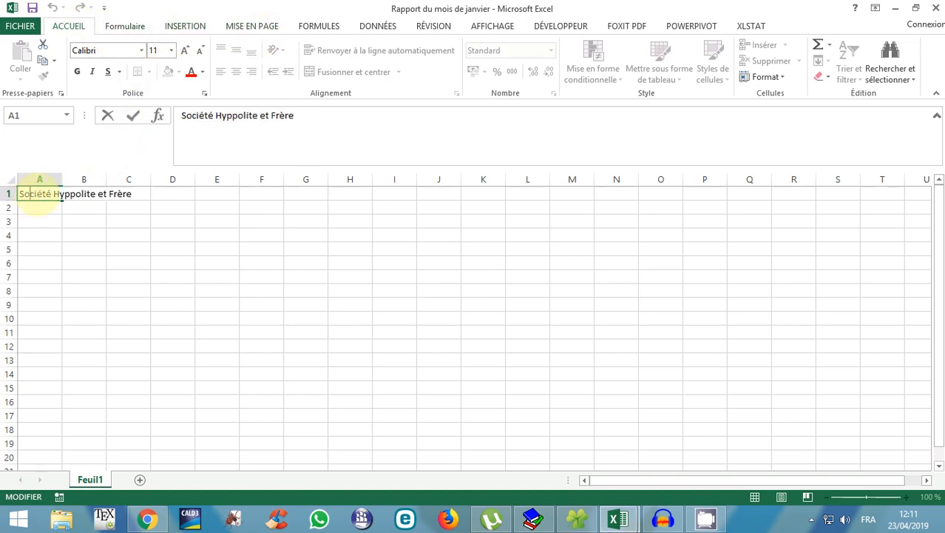
pyautogui.moveTo(37, 195); pyautogui.dragTo(137, 192)
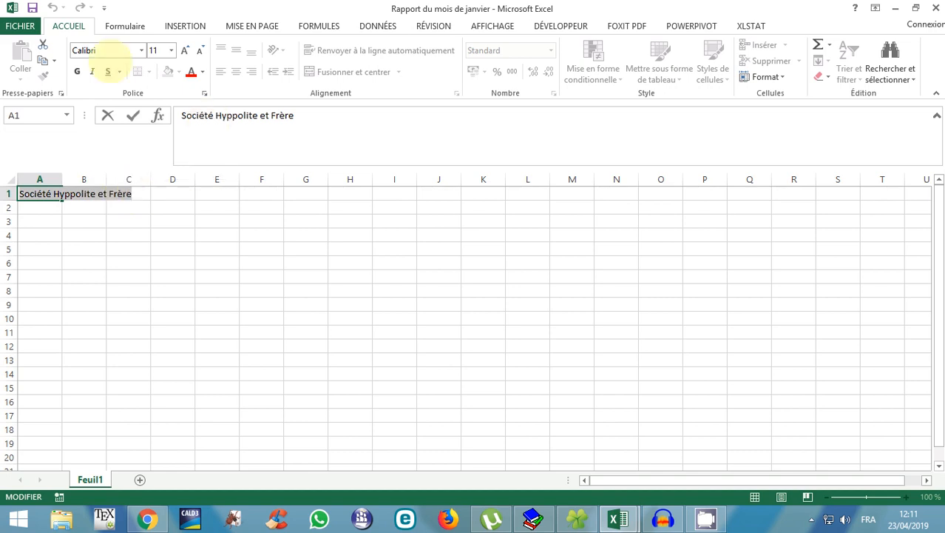
pyautogui.click(77, 71)
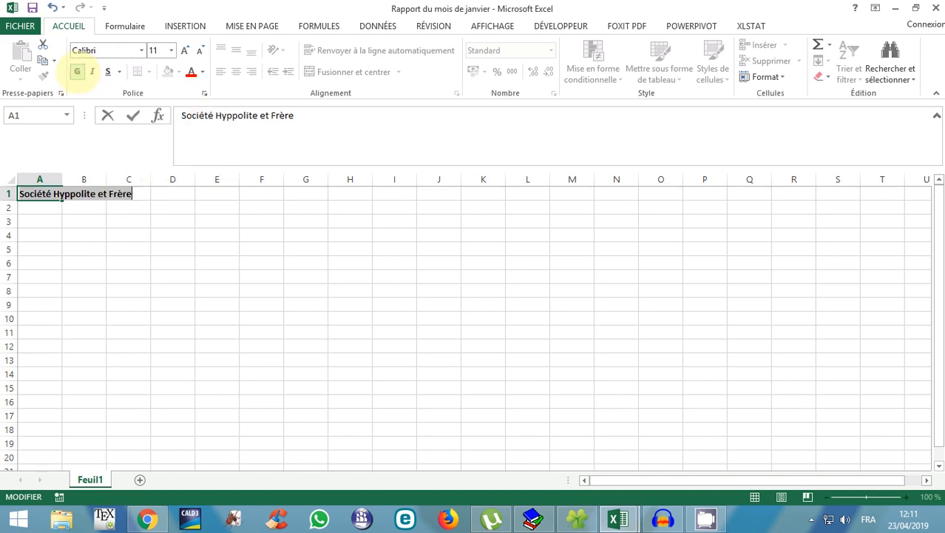
# Try font size 16 on the selected title text and reduce it stepwise to 11
pyautogui.click(171, 51)
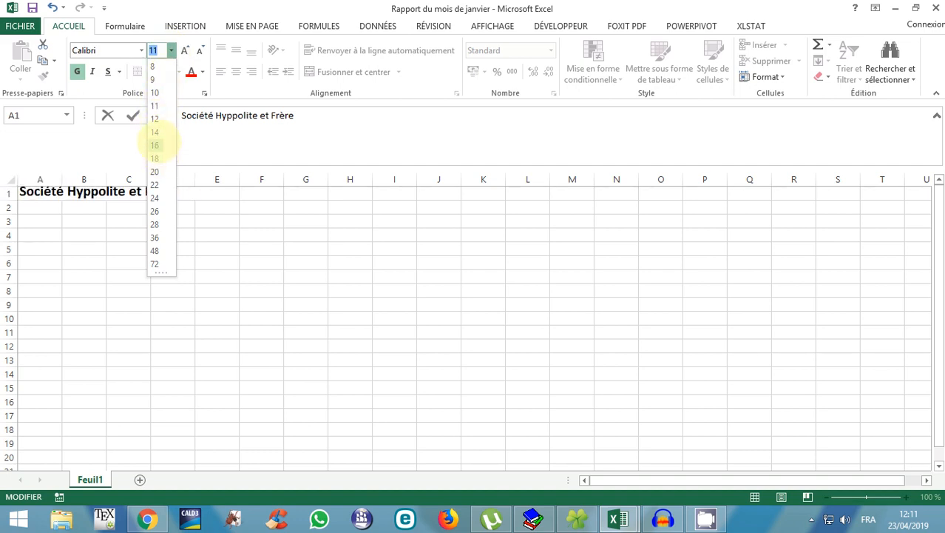
pyautogui.click(155, 145)
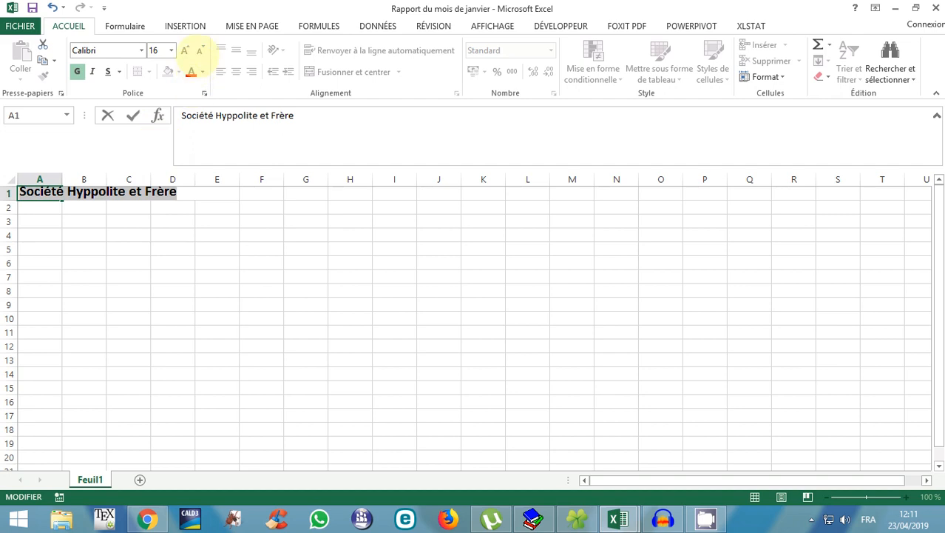
pyautogui.click(200, 49)
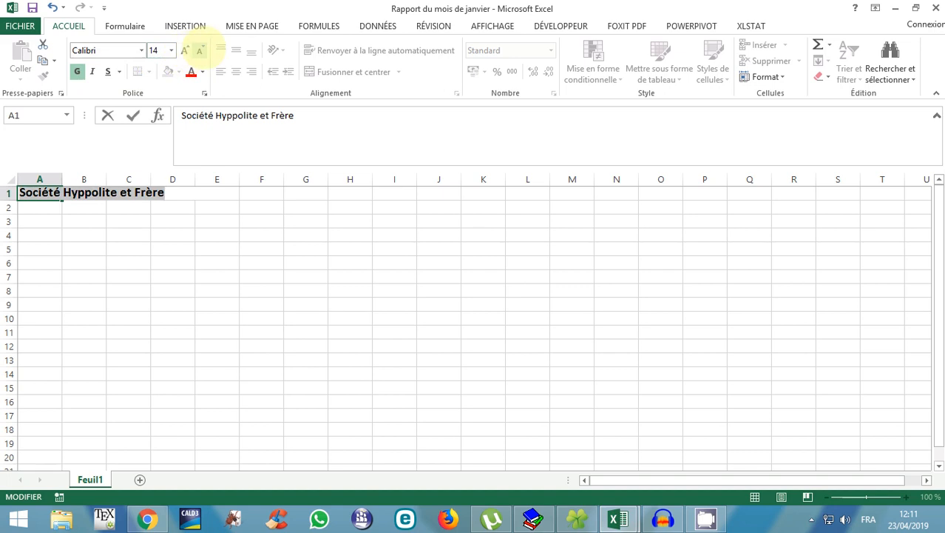
pyautogui.click(199, 50)
pyautogui.click(200, 50)
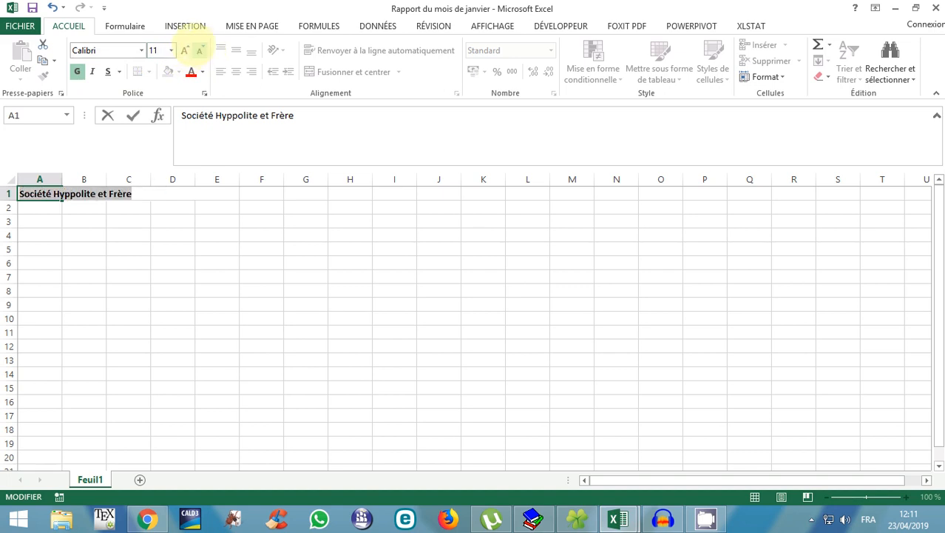
# Increase the font size of the selected title text in A1 stepwise to 20
pyautogui.click(184, 50)
pyautogui.click(185, 49)
pyautogui.click(185, 49)
pyautogui.click(185, 49)
pyautogui.click(185, 49)
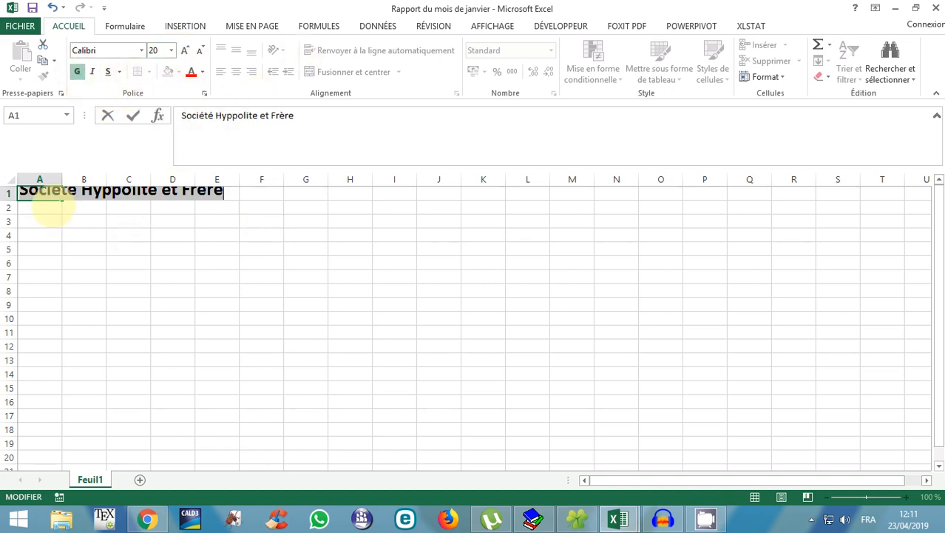
# Enter "Direction Commerciale" in cell A2, correcting the spelling to a double m
pyautogui.click(46, 210)
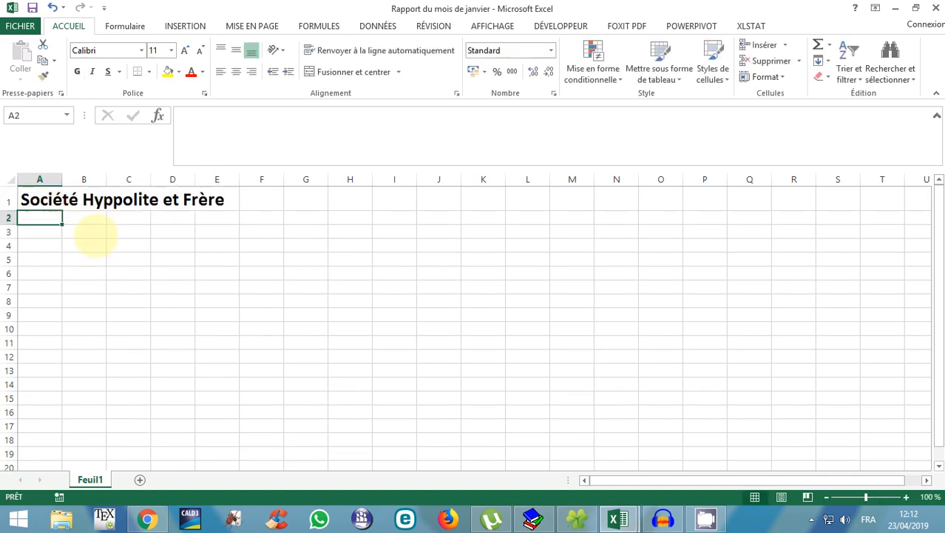
pyautogui.write('Direct')
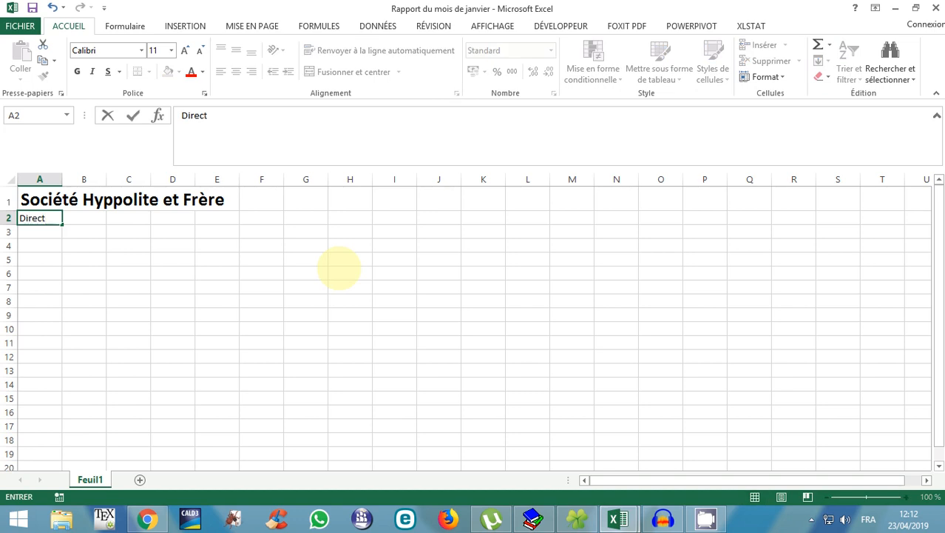
pyautogui.write('ion Comer')
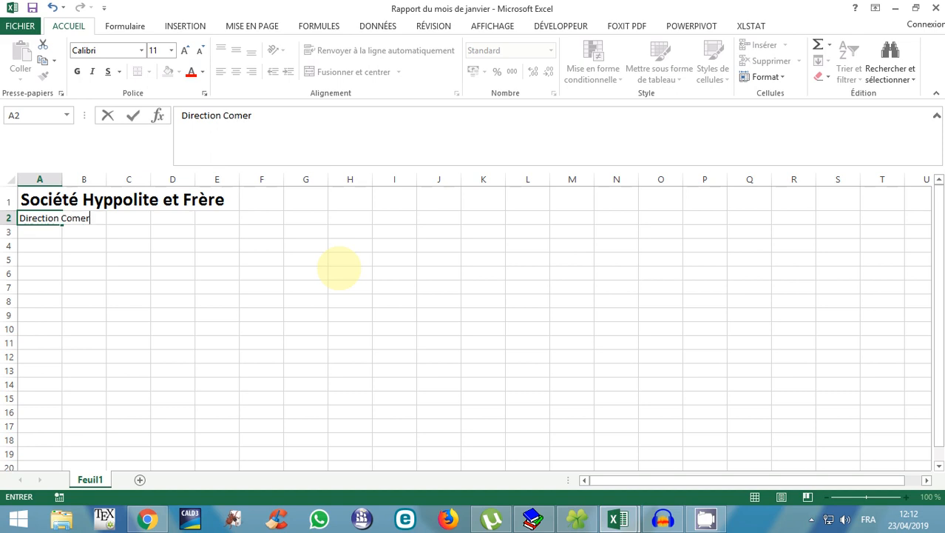
pyautogui.write('ciale')
pyautogui.click(81, 217)
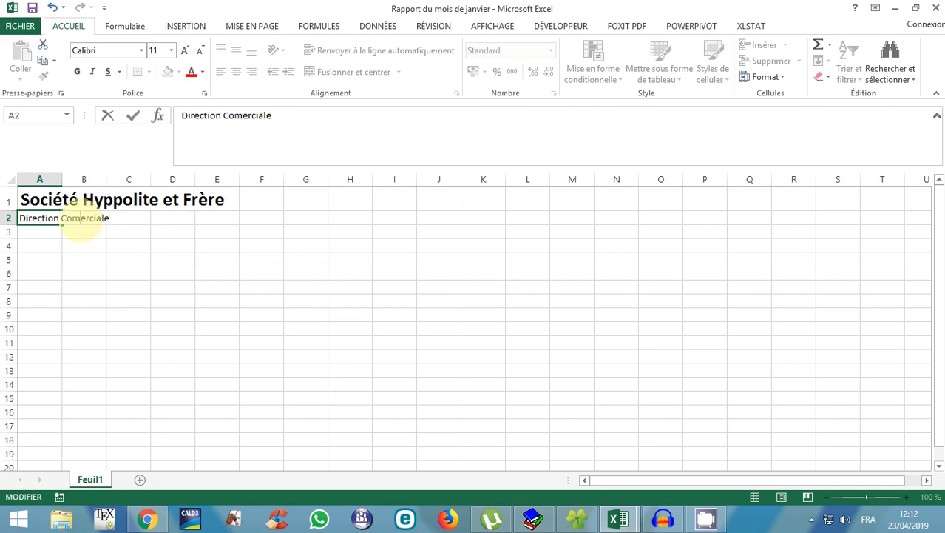
pyautogui.write(',')
pyautogui.press('BackSpace')
pyautogui.write('m')
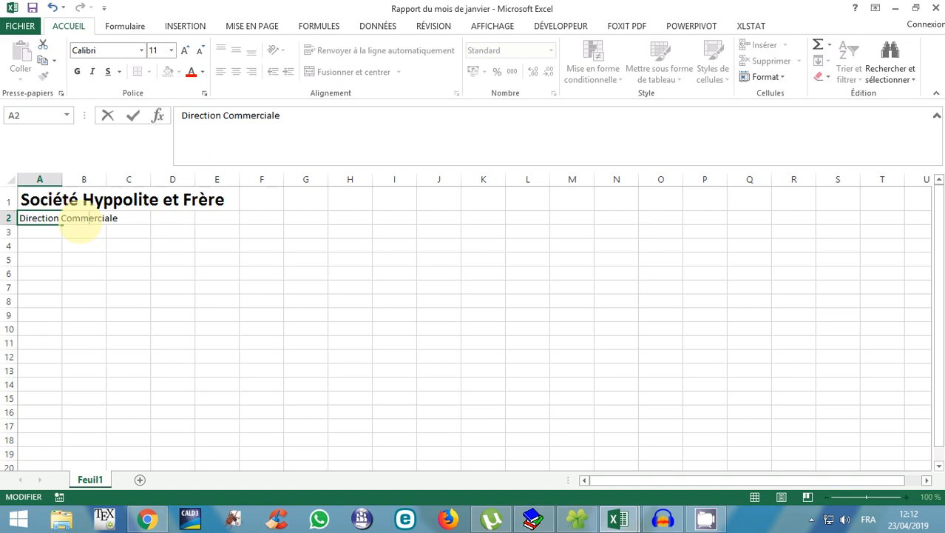
pyautogui.press('Return')
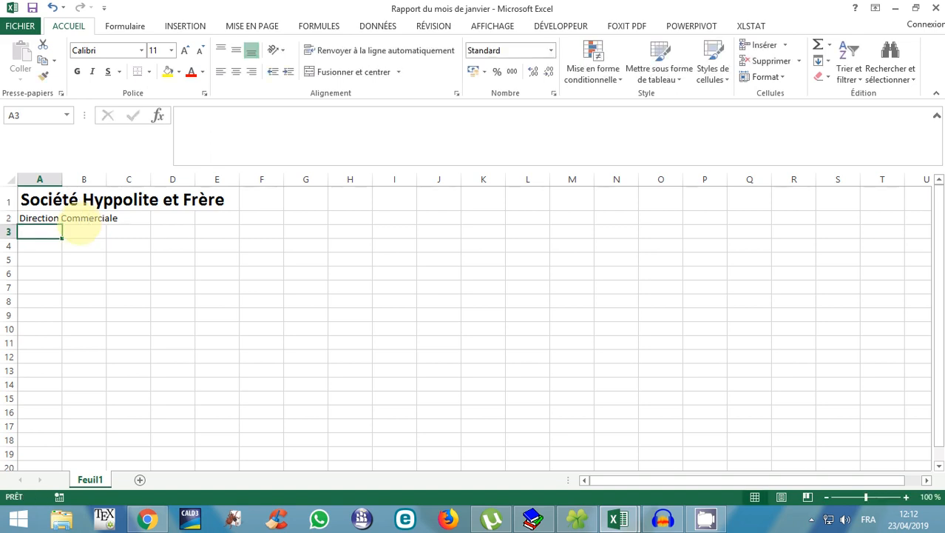
pyautogui.write('Servic')
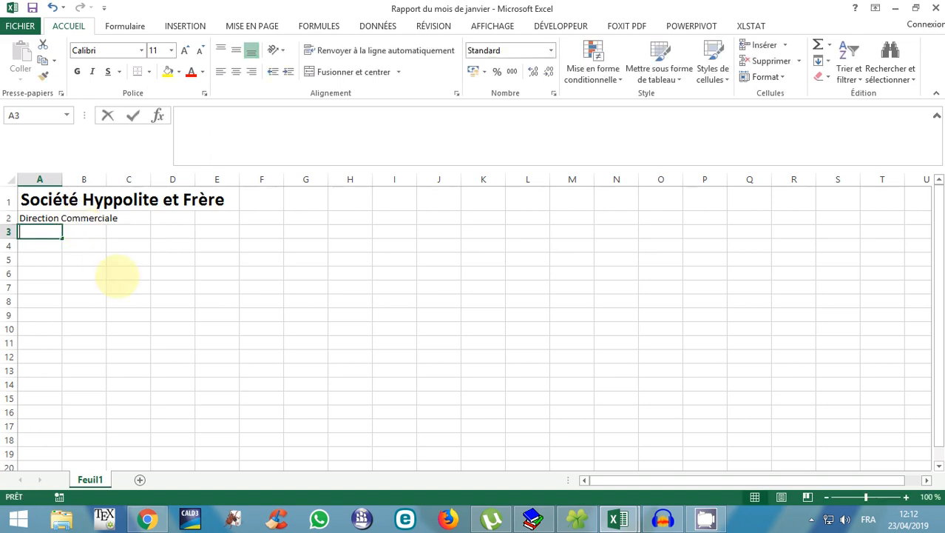
pyautogui.write('e')
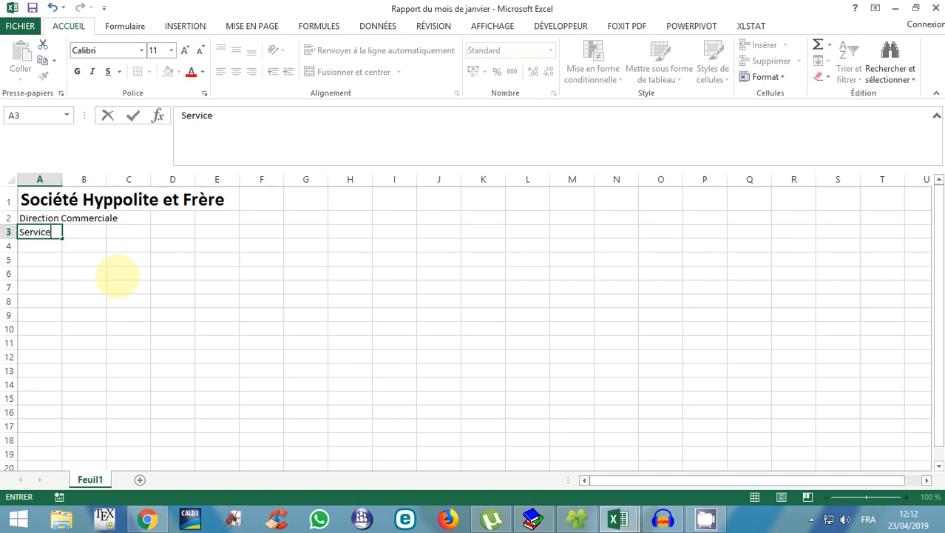
pyautogui.write(' des ventes')
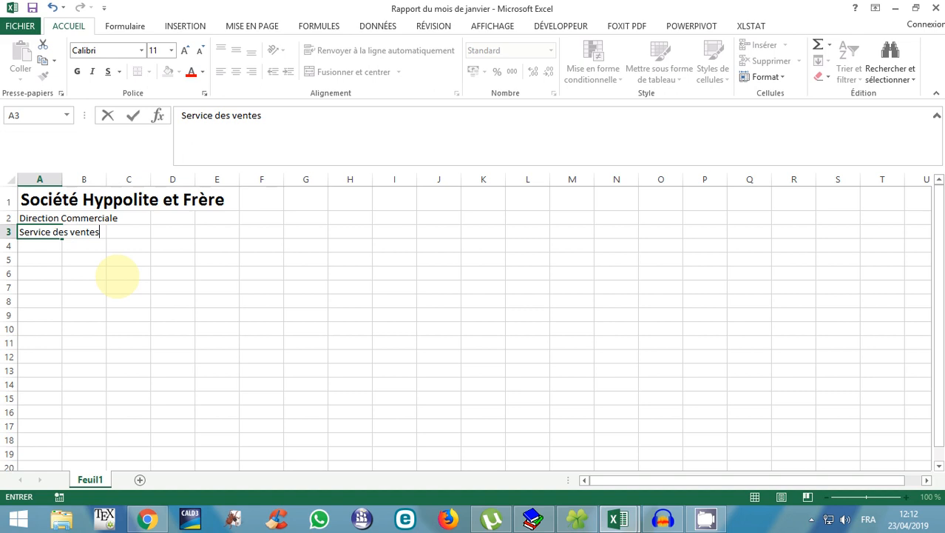
pyautogui.press('BackSpace')
pyautogui.press('BackSpace')
pyautogui.press('BackSpace')
pyautogui.press('BackSpace')
pyautogui.press('BackSpace')
pyautogui.press('BackSpace')
pyautogui.press('BackSpace')
pyautogui.press('BackSpace')
pyautogui.press('BackSpace')
pyautogui.press('BackSpace')
pyautogui.press('BackSpace')
pyautogui.press('BackSpace')
pyautogui.press('BackSpace')
pyautogui.press('BackSpace')
pyautogui.press('BackSpace')
pyautogui.press('BackSpace')
pyautogui.press('BackSpace')
pyautogui.press('BackSpace')
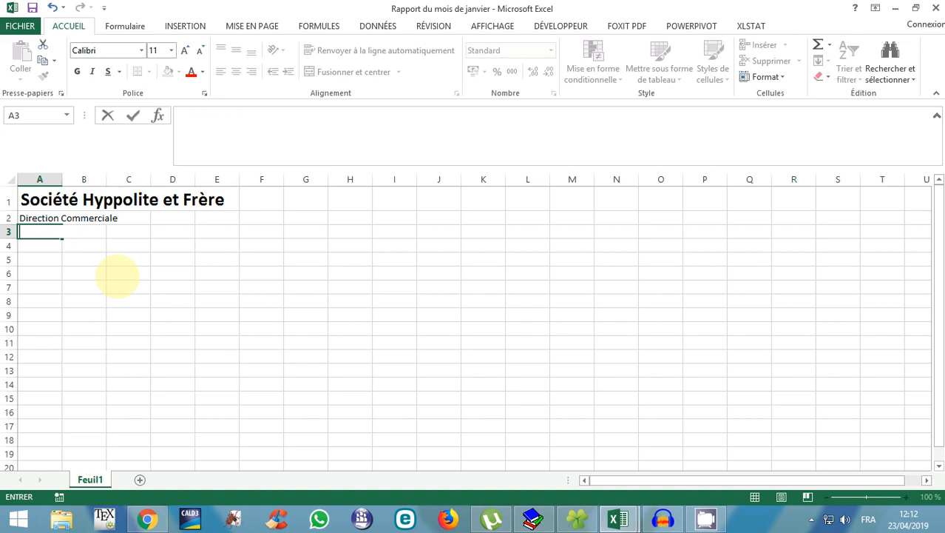
# Enter "Service des Ventes" in cell A3
pyautogui.write('Service des V')
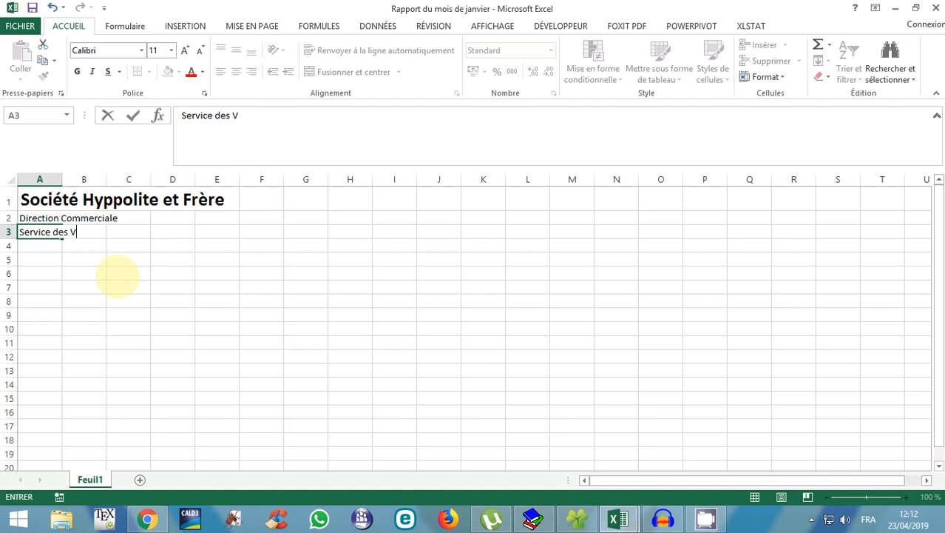
pyautogui.write('entes')
pyautogui.press('Return')
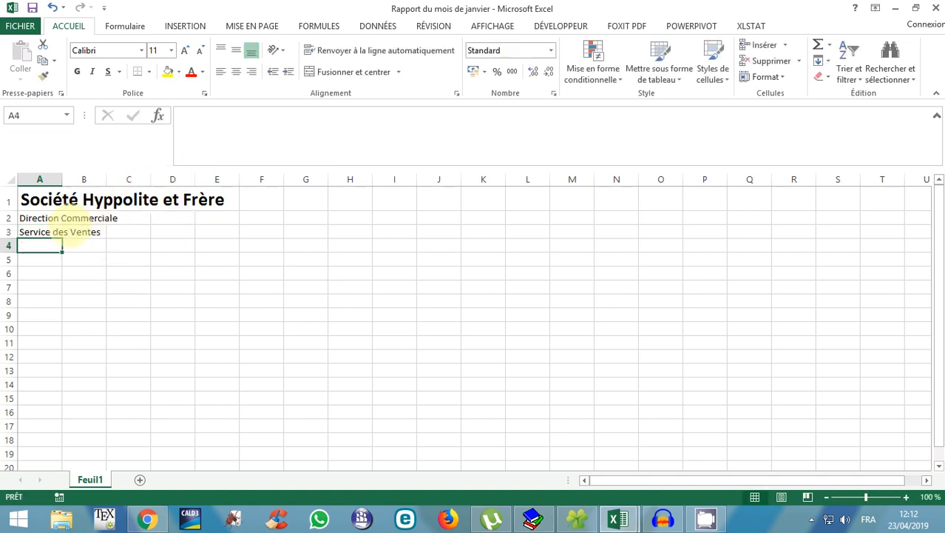
# Make the whole "Direction Commerciale" text in cell A2 bold and increase its font size stepwise to 14
pyautogui.click(22, 219)
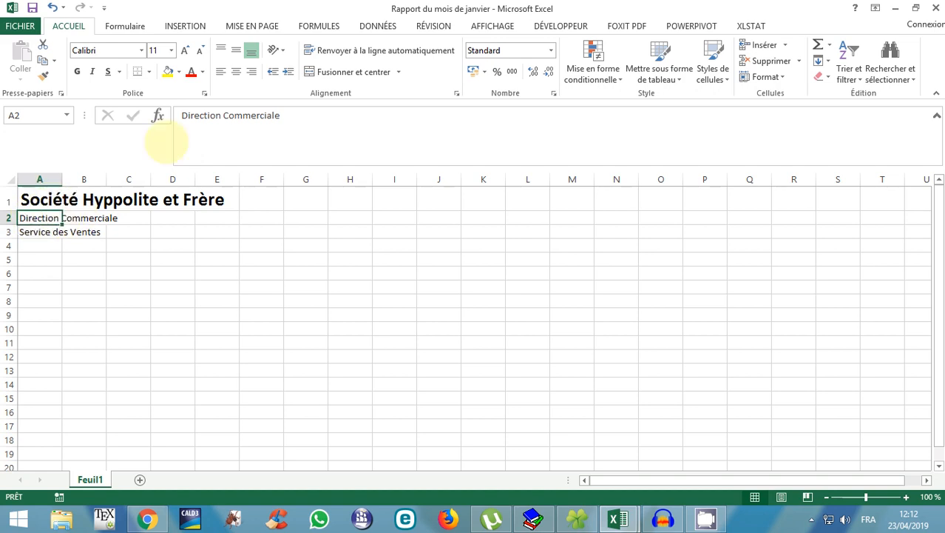
pyautogui.click(194, 116)
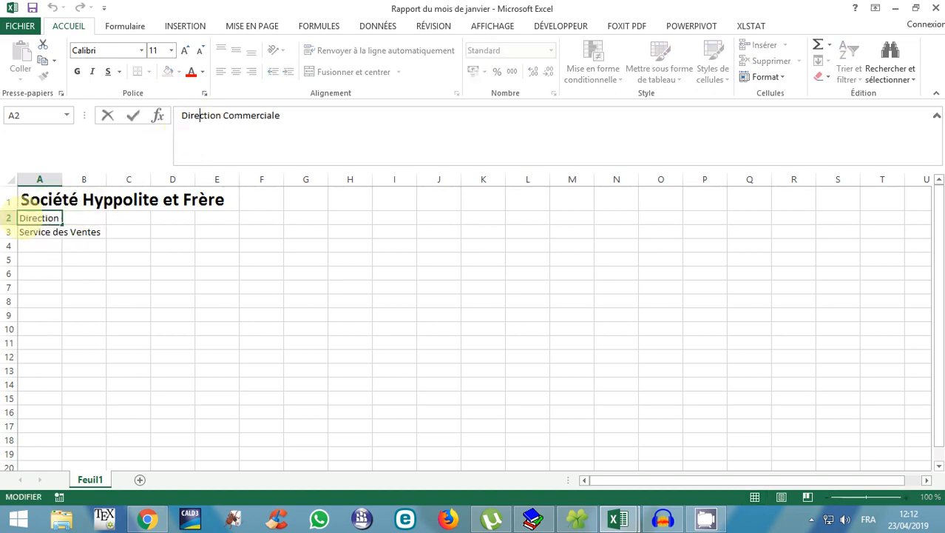
pyautogui.moveTo(20, 216); pyautogui.dragTo(92, 218)
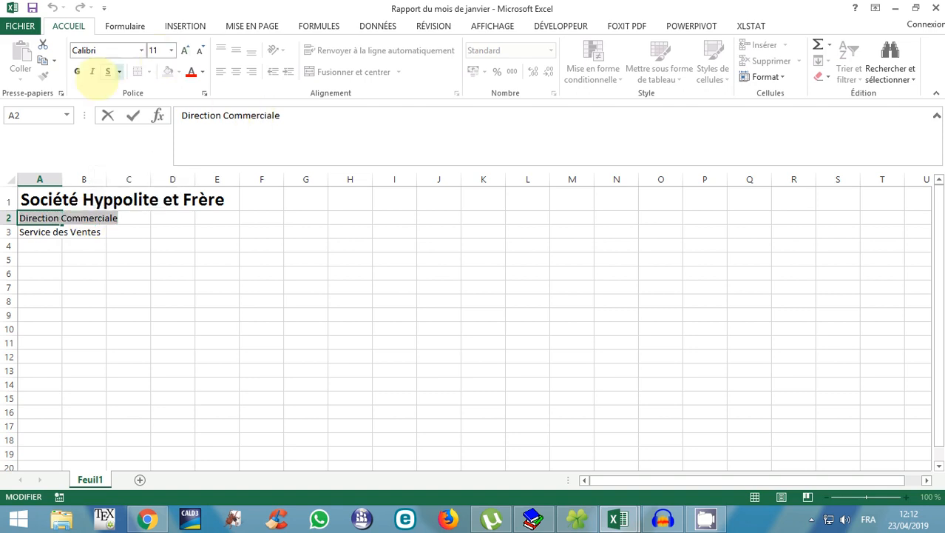
pyautogui.click(77, 71)
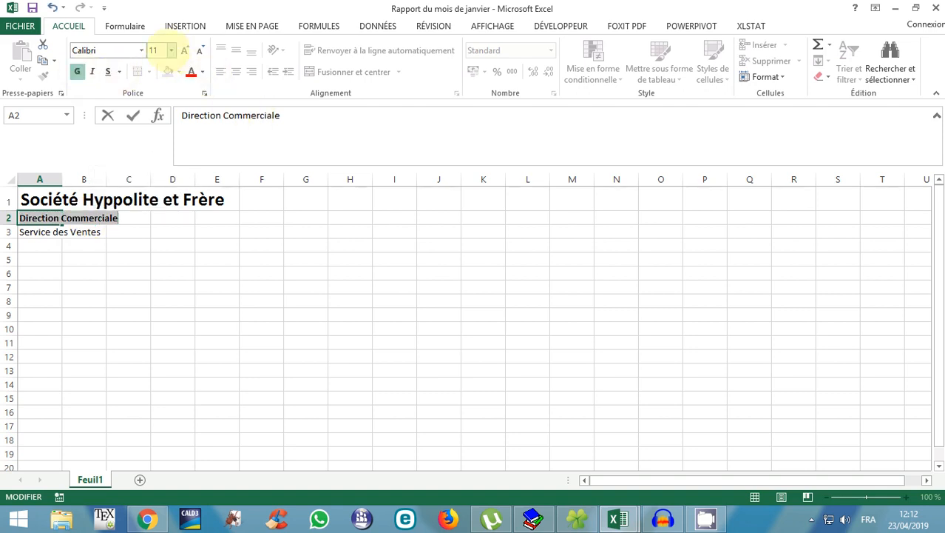
pyautogui.click(184, 50)
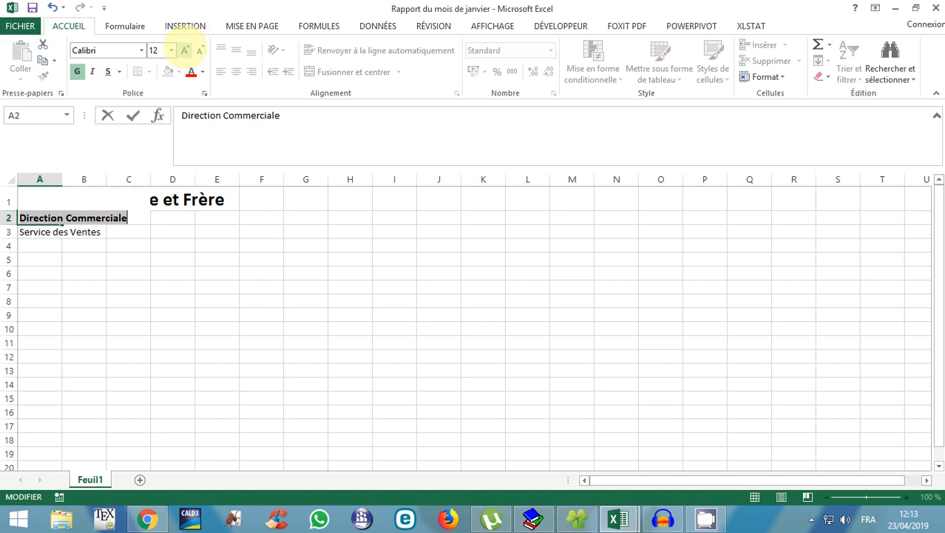
pyautogui.click(185, 50)
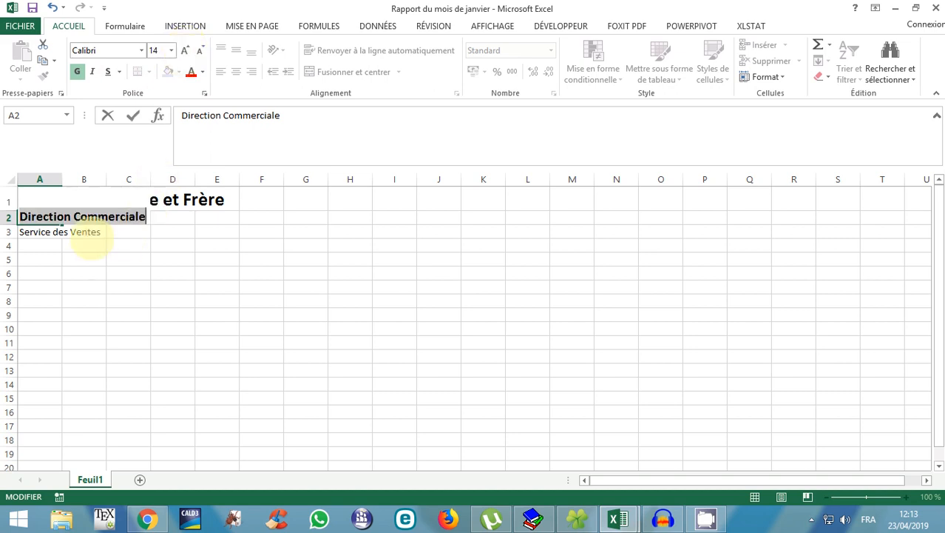
pyautogui.click(84, 233)
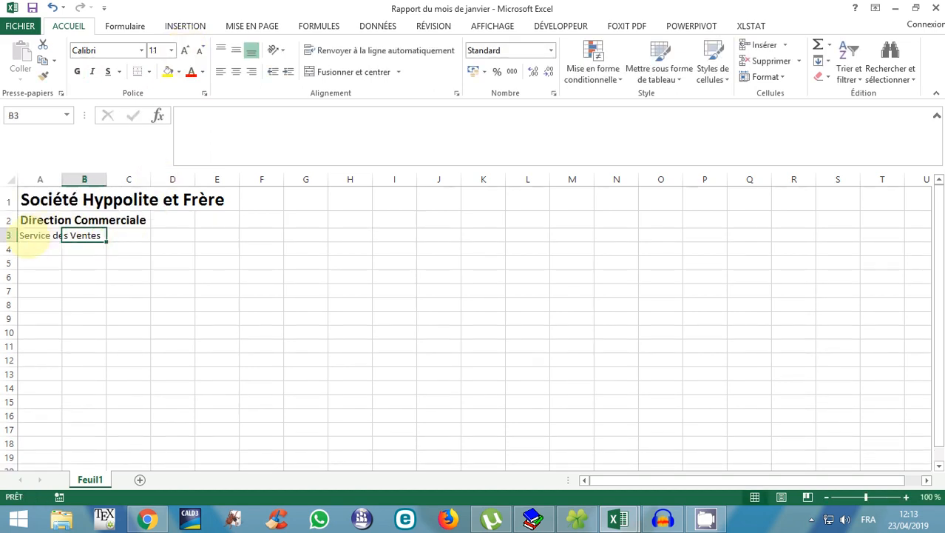
# Make the "Service des Ventes" line in cells A3:B3 bold
pyautogui.moveTo(11, 235); pyautogui.dragTo(104, 235)
pyautogui.click(77, 71)
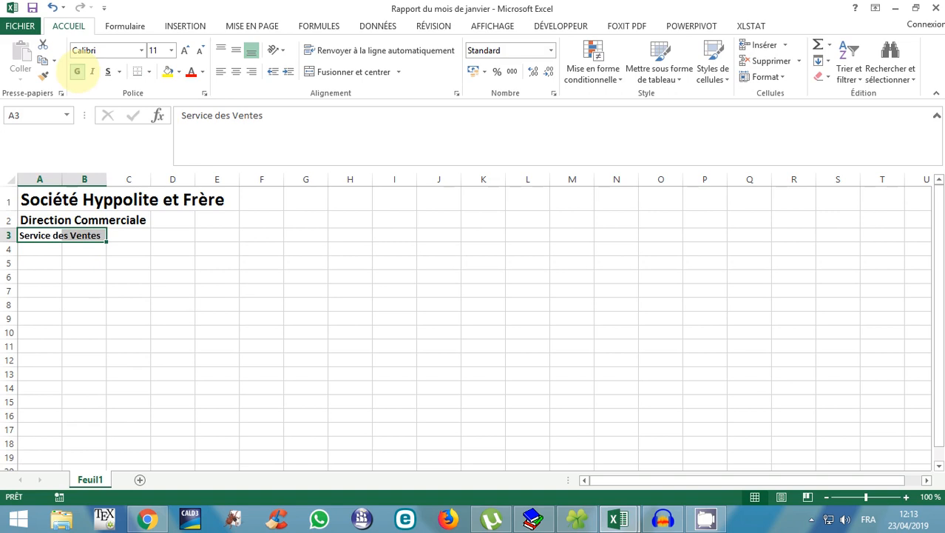
pyautogui.click(87, 277)
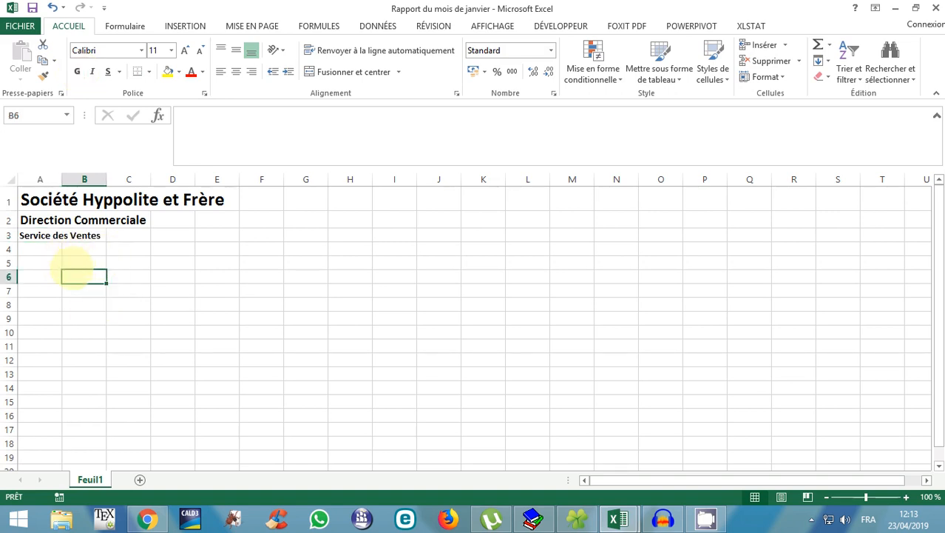
# Enter the report heading "Rapport du mois de janvier" in cell B5
pyautogui.click(76, 262)
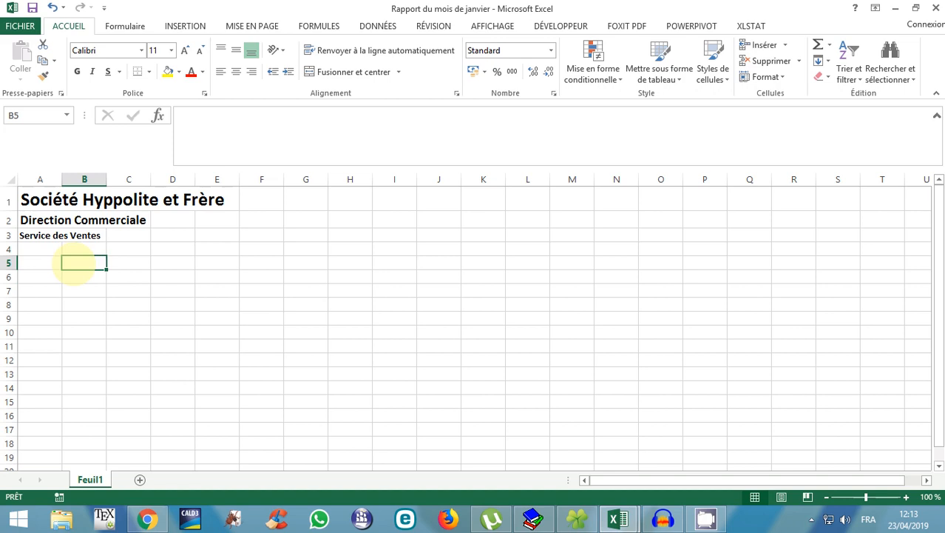
pyautogui.write('Rappo')
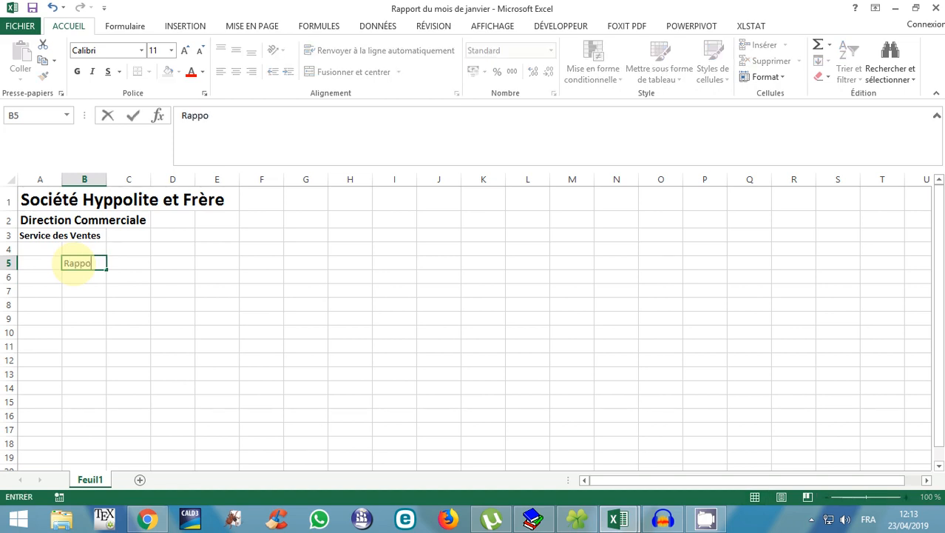
pyautogui.write('rt du mois')
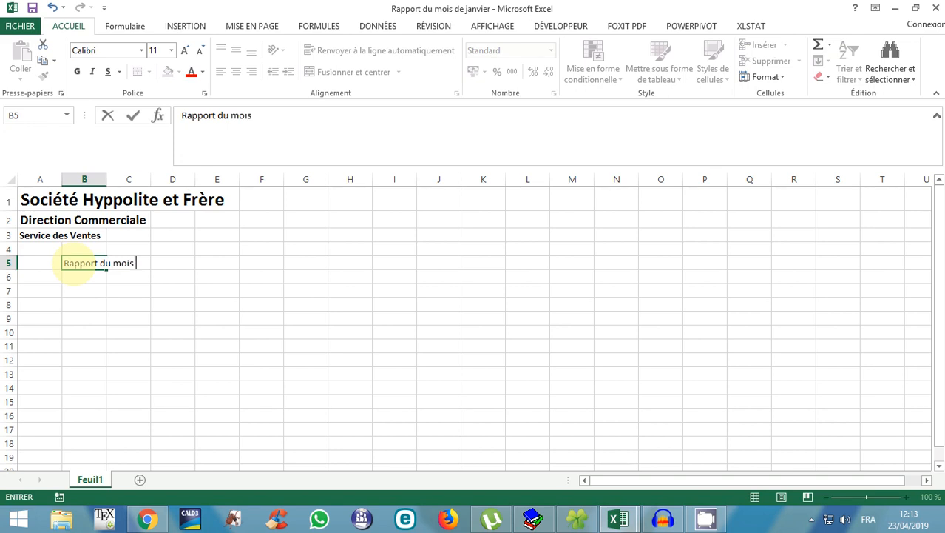
pyautogui.write(' de janvier')
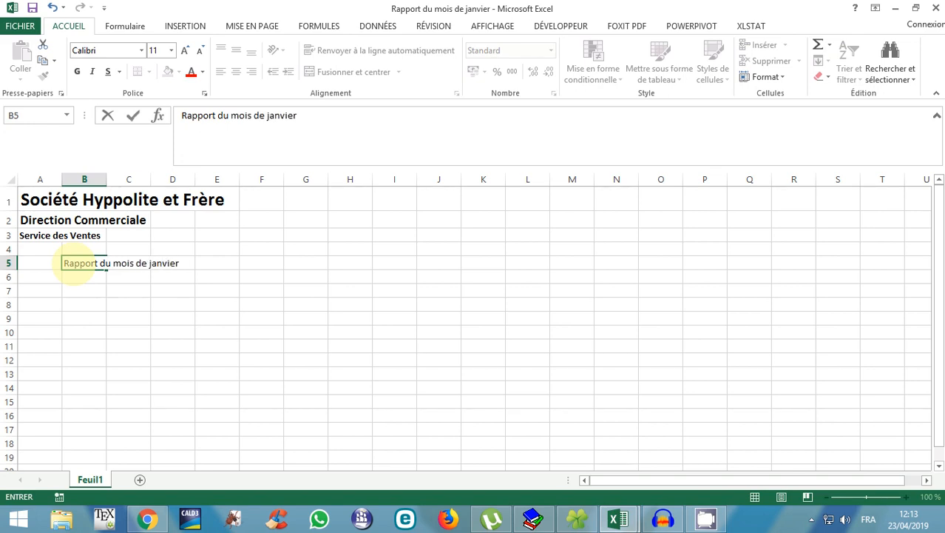
pyautogui.press('Return')
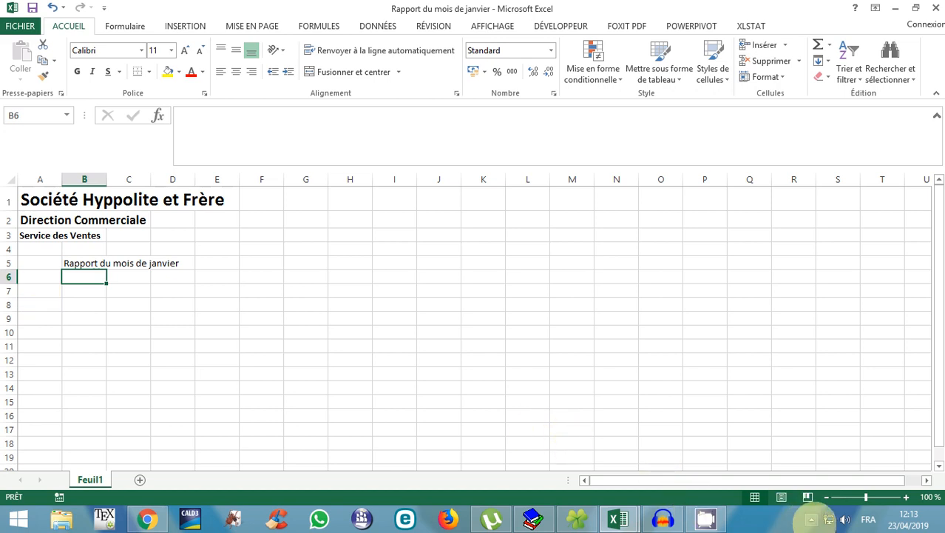
pyautogui.click(811, 518)
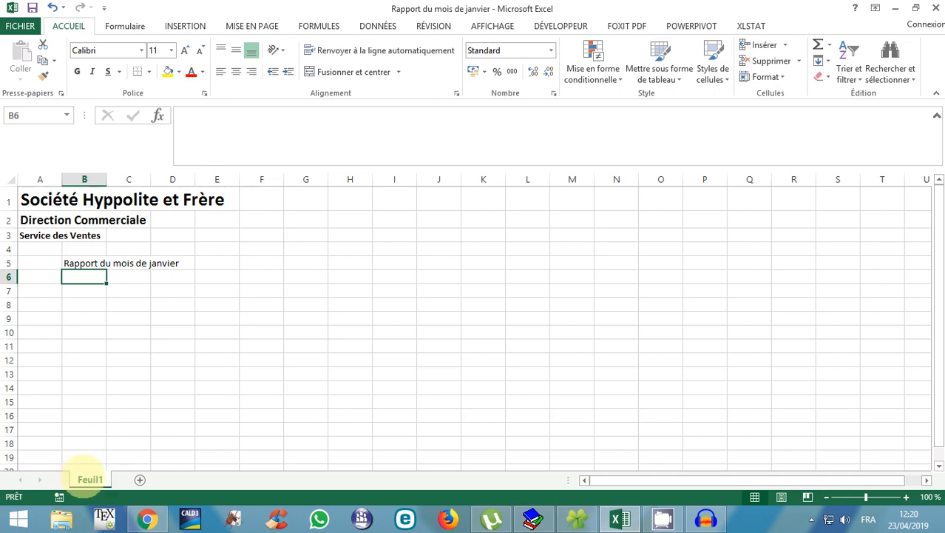
# Rename the worksheet Feuil1 as "Semaine1"
pyautogui.doubleClick(100, 479)
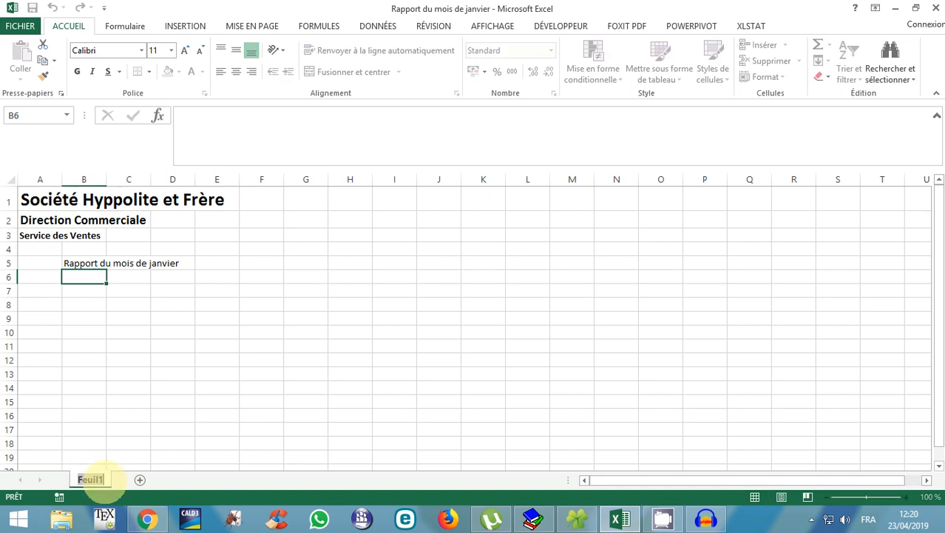
pyautogui.write('Se')
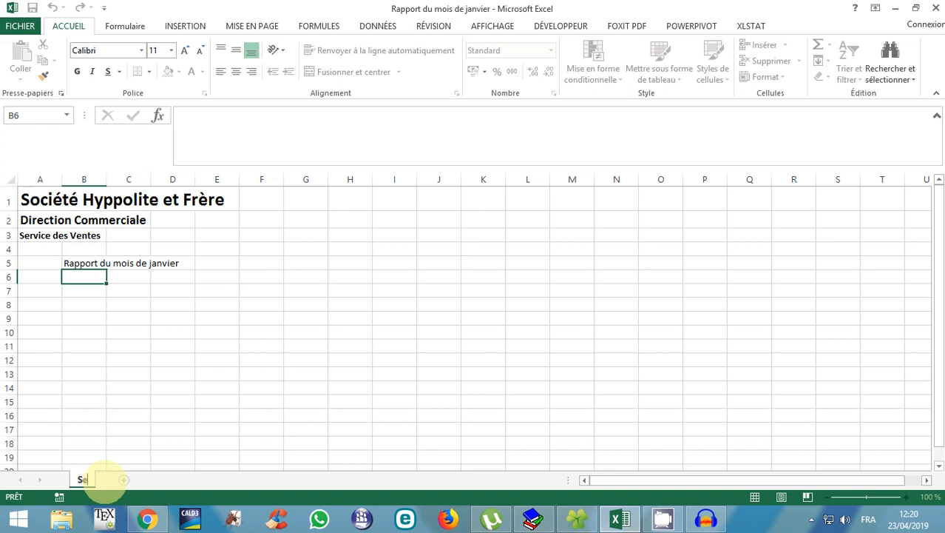
pyautogui.write('maine1')
pyautogui.press('Return')
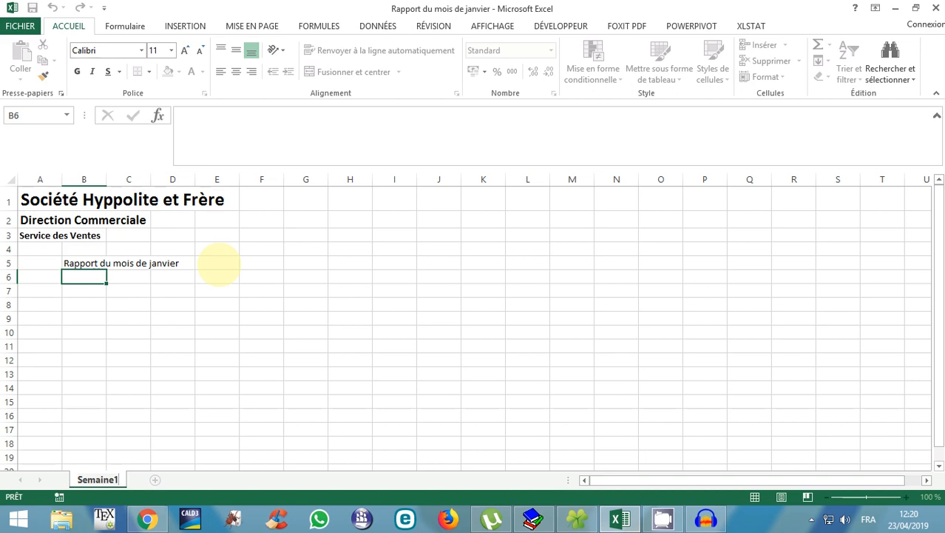
pyautogui.click(264, 262)
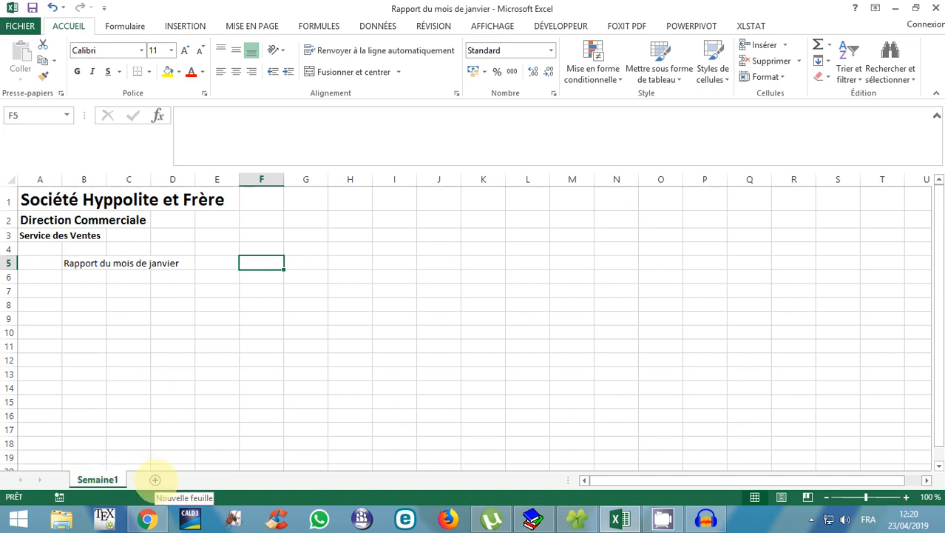
# Add a new worksheet after Semaine1 and name it "Semaine2"
pyautogui.click(155, 480)
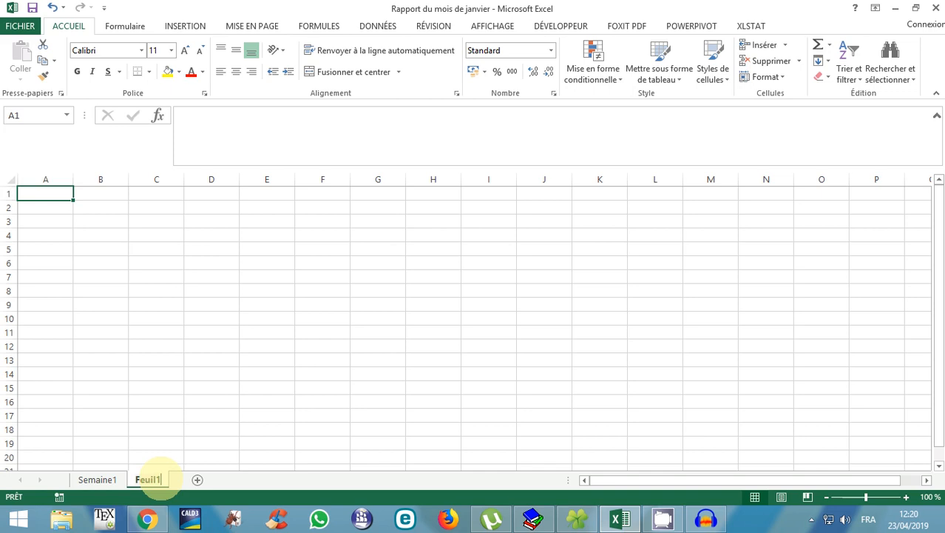
pyautogui.doubleClick(157, 479)
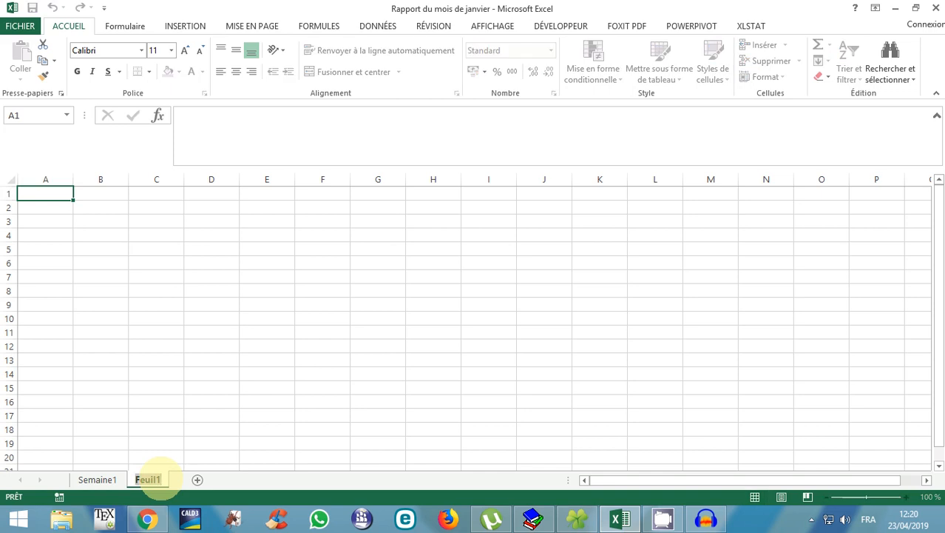
pyautogui.write('Se')
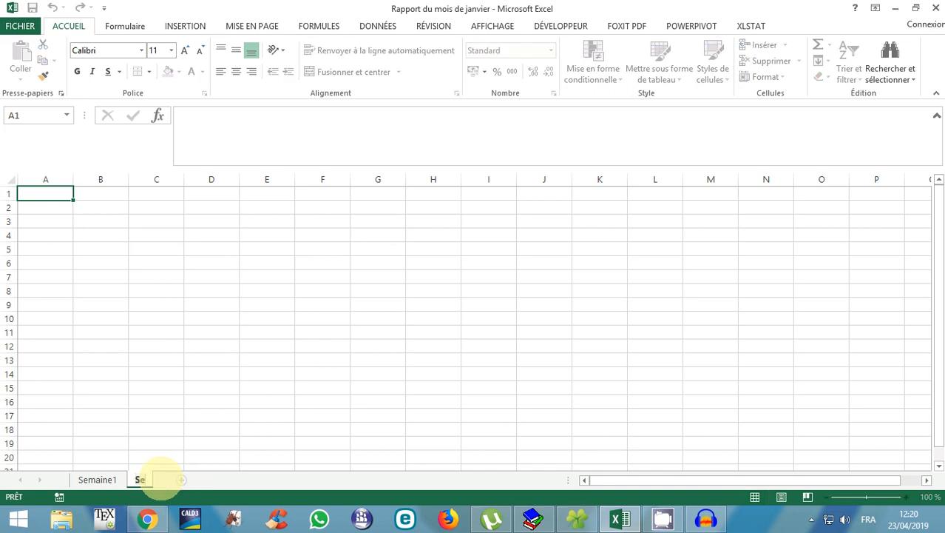
pyautogui.write('maine2')
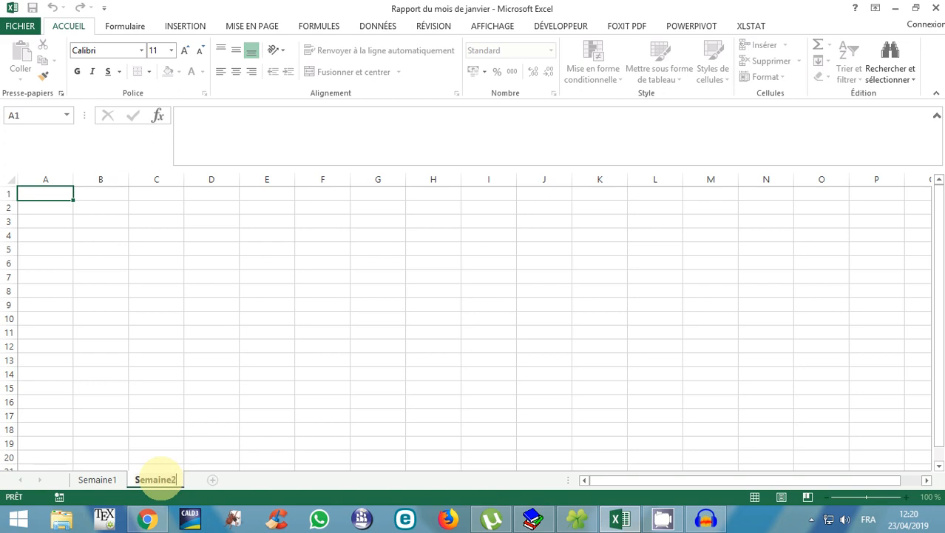
pyautogui.press('Return')
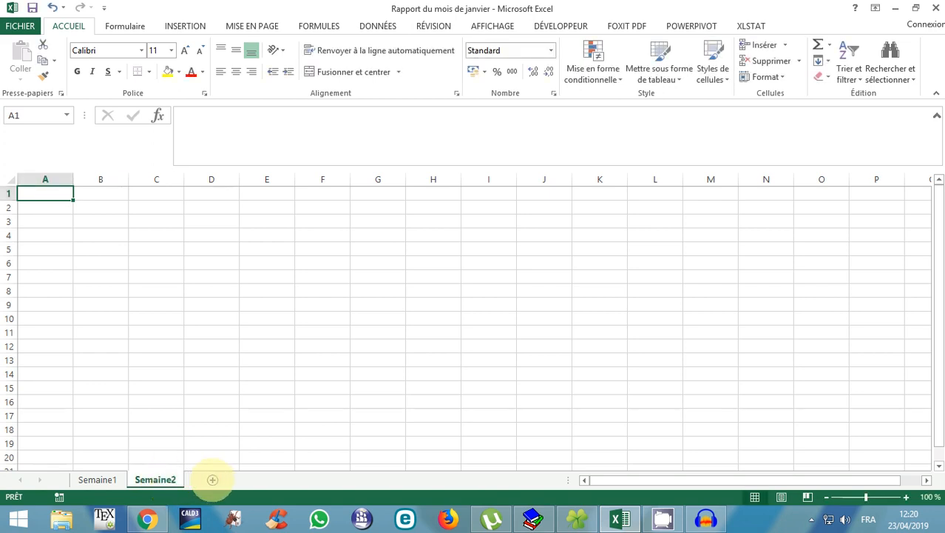
# Add a new worksheet after Semaine2 and name it "Semaine3"
pyautogui.click(212, 479)
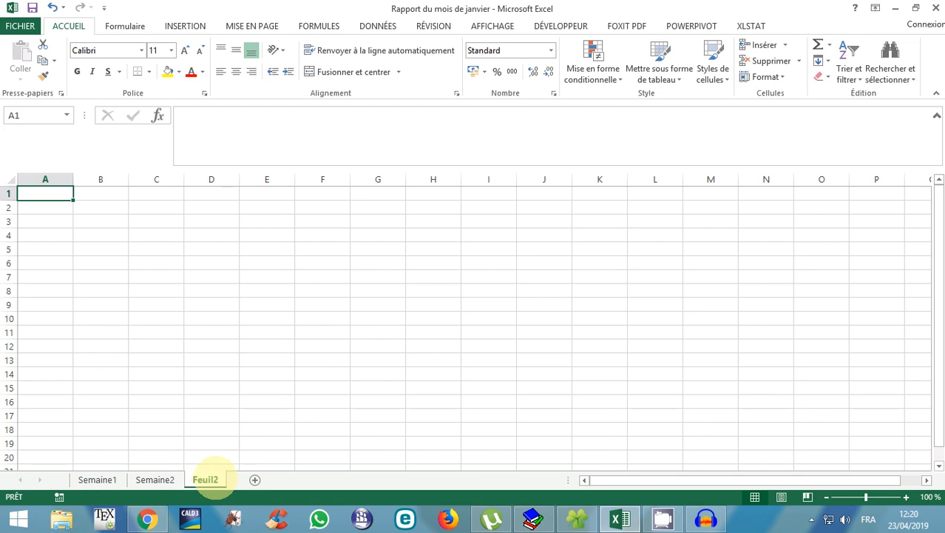
pyautogui.doubleClick(205, 479)
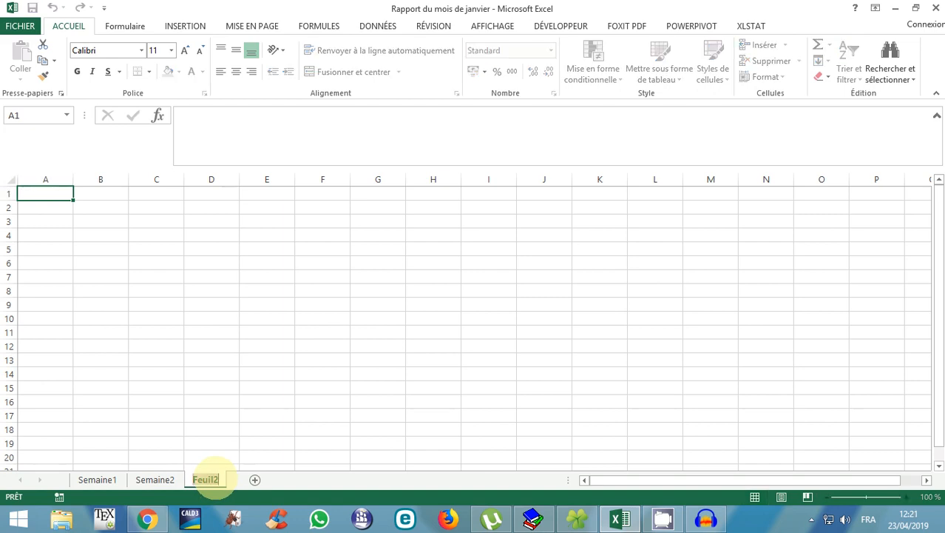
pyautogui.write('Se')
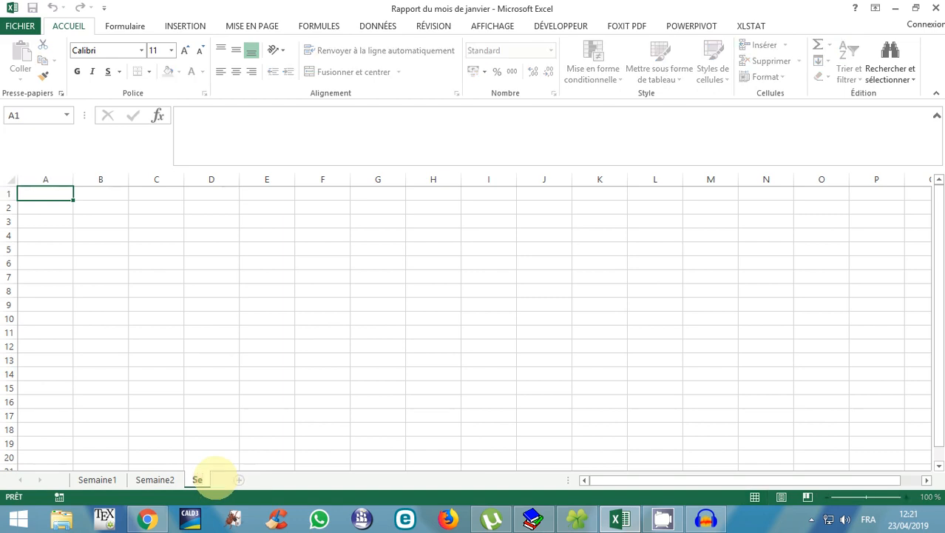
pyautogui.write('maine2')
pyautogui.press('BackSpace')
pyautogui.write('3')
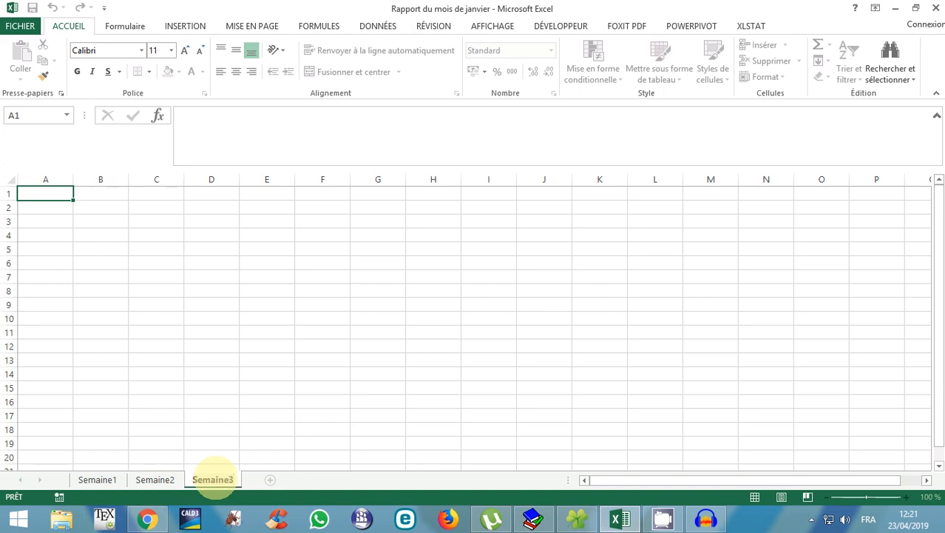
pyautogui.press('Return')
# Add a new worksheet after Semaine3 and name it "semaine4"
pyautogui.click(270, 480)
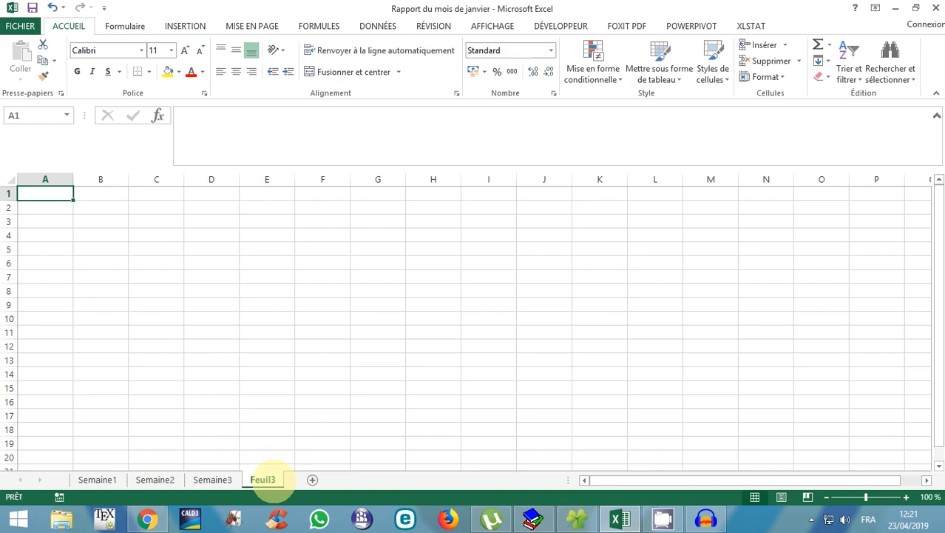
pyautogui.doubleClick(263, 479)
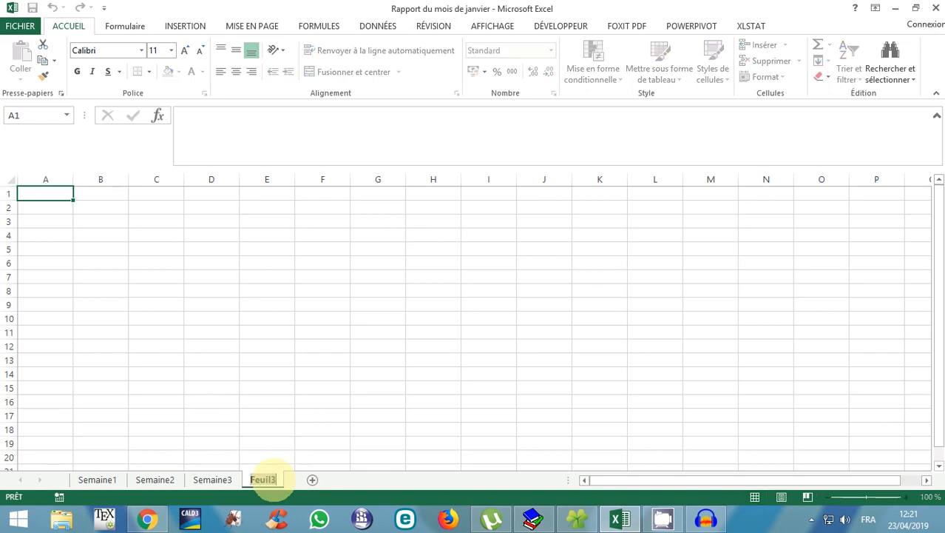
pyautogui.write('semaine')
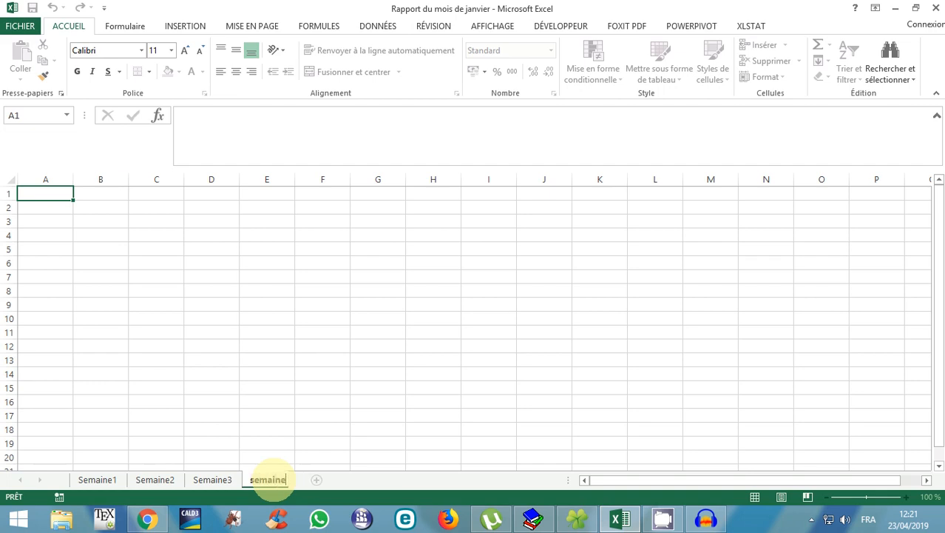
pyautogui.press('Return')
pyautogui.write('4')
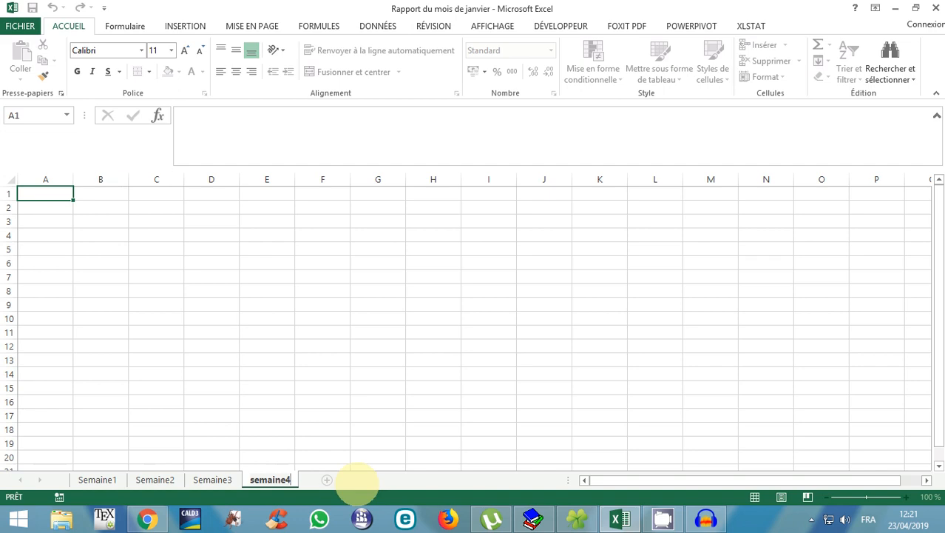
pyautogui.press('Return')
# Add a new worksheet after semaine4 and name it "Mois de janvier"
pyautogui.click(326, 479)
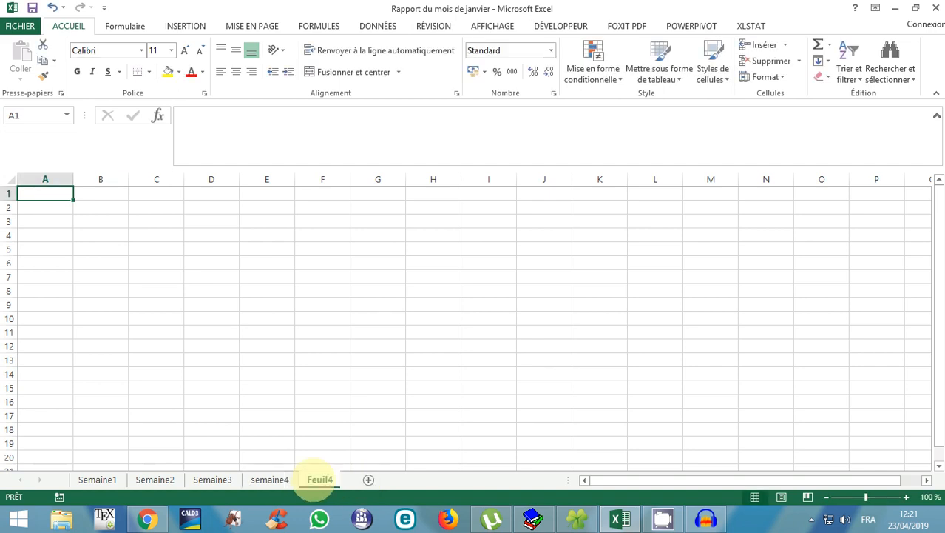
pyautogui.doubleClick(320, 479)
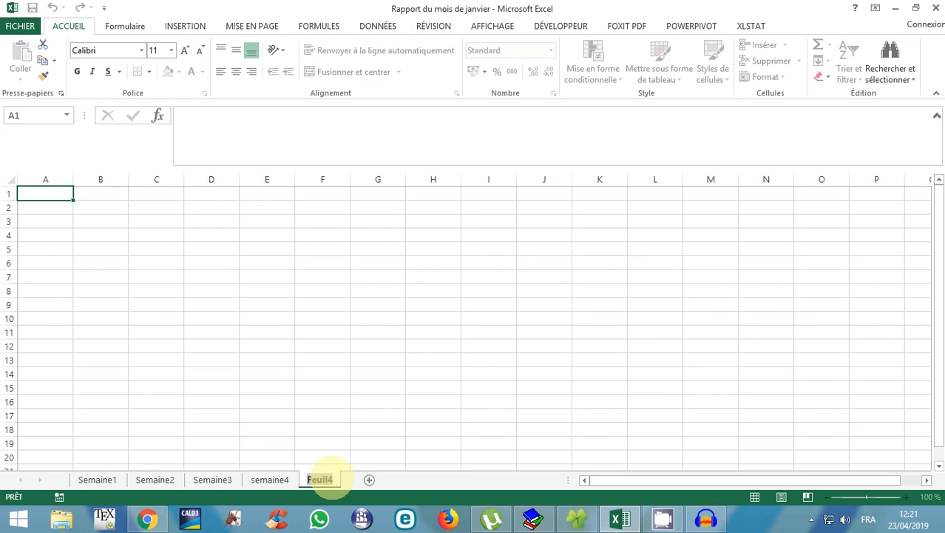
pyautogui.write('Mois')
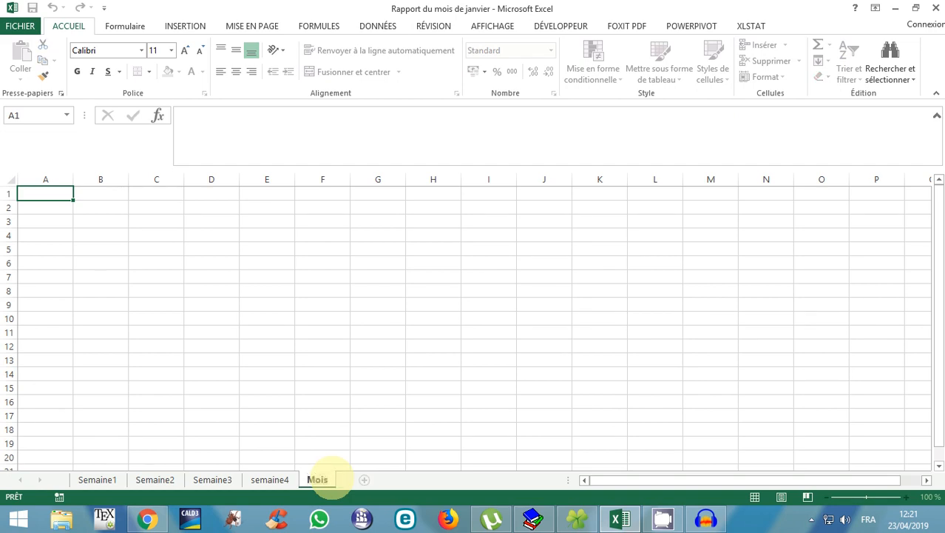
pyautogui.write(' de janvier')
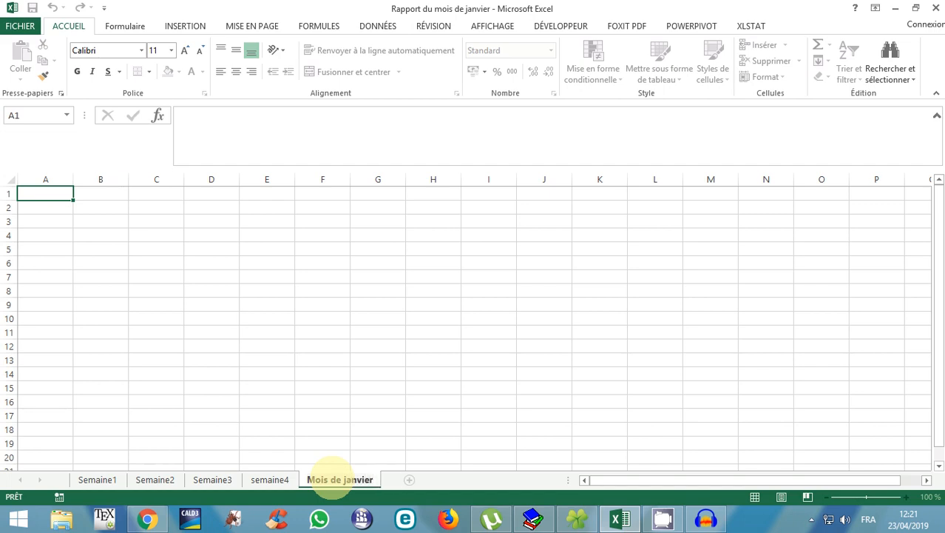
pyautogui.press('Return')
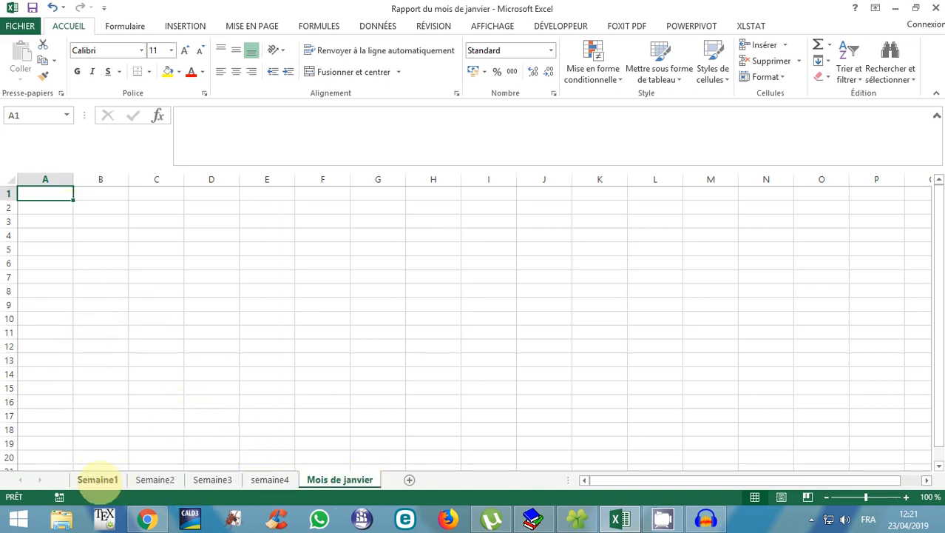
# On the Semaine1 sheet, replace "janvier" in the B5 heading with "la semaine 1"
pyautogui.click(97, 479)
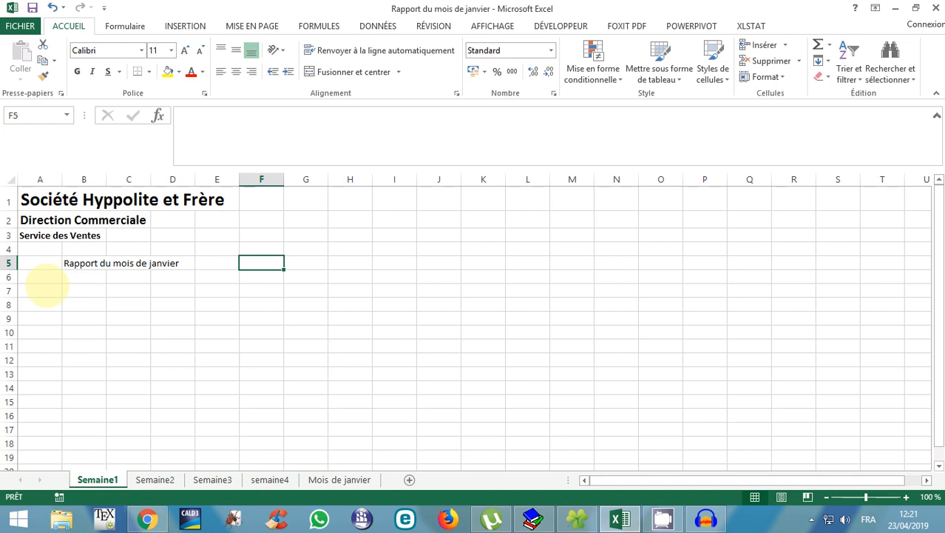
pyautogui.click(177, 265)
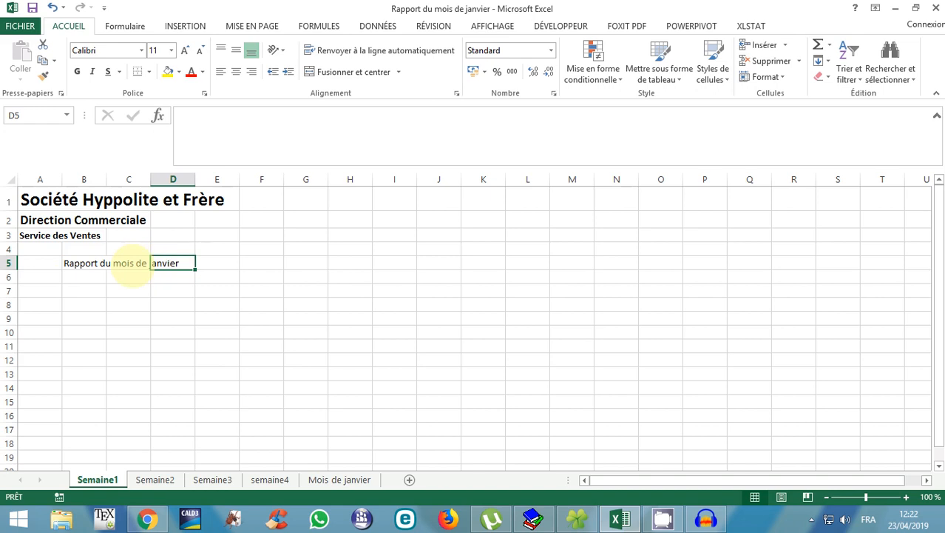
pyautogui.click(80, 263)
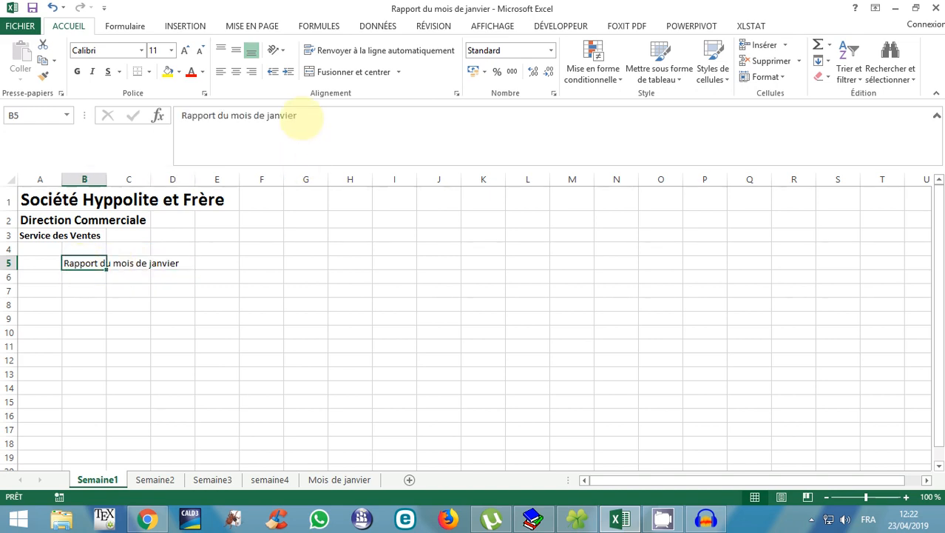
pyautogui.moveTo(297, 116); pyautogui.dragTo(265, 117)
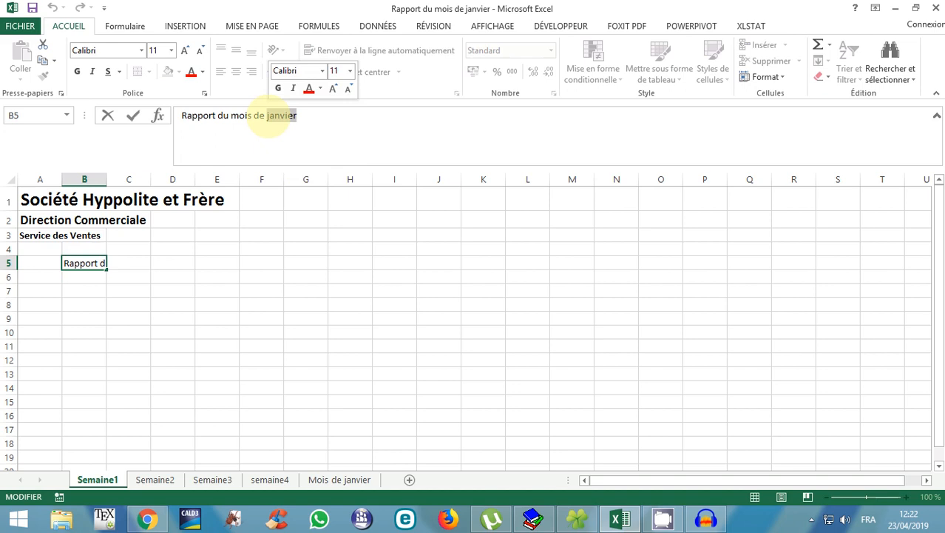
pyautogui.write('la se')
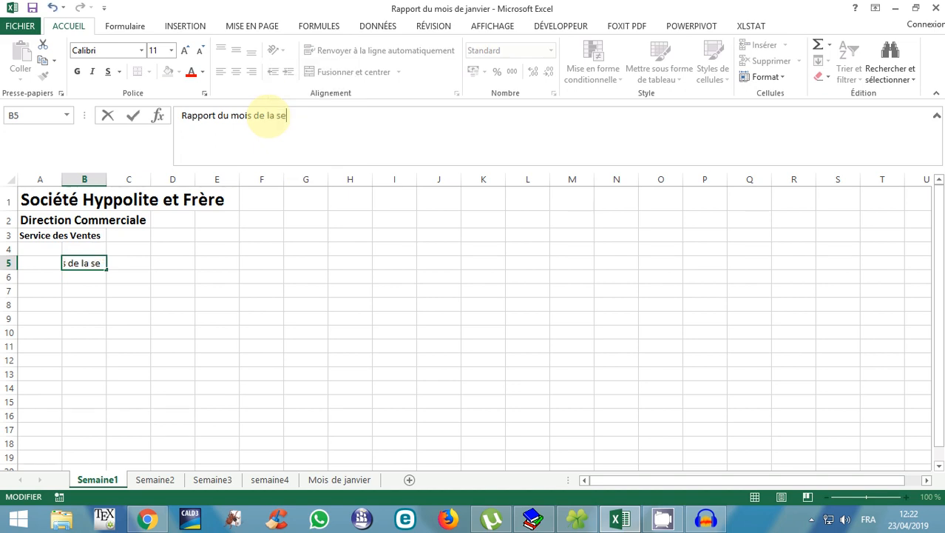
pyautogui.write('maine 1')
pyautogui.press('Return')
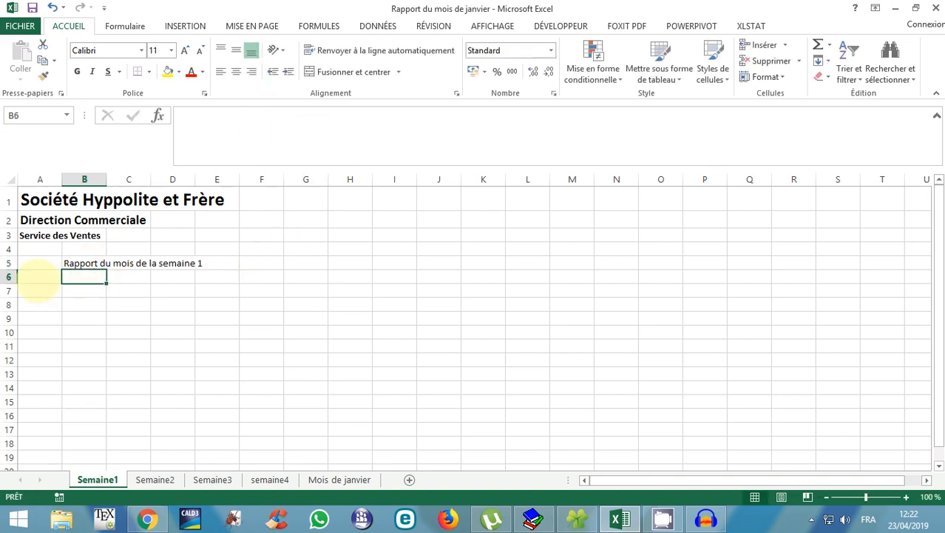
# Enter the table title "Tableau 1: Abonnements" in cell A7
pyautogui.click(37, 290)
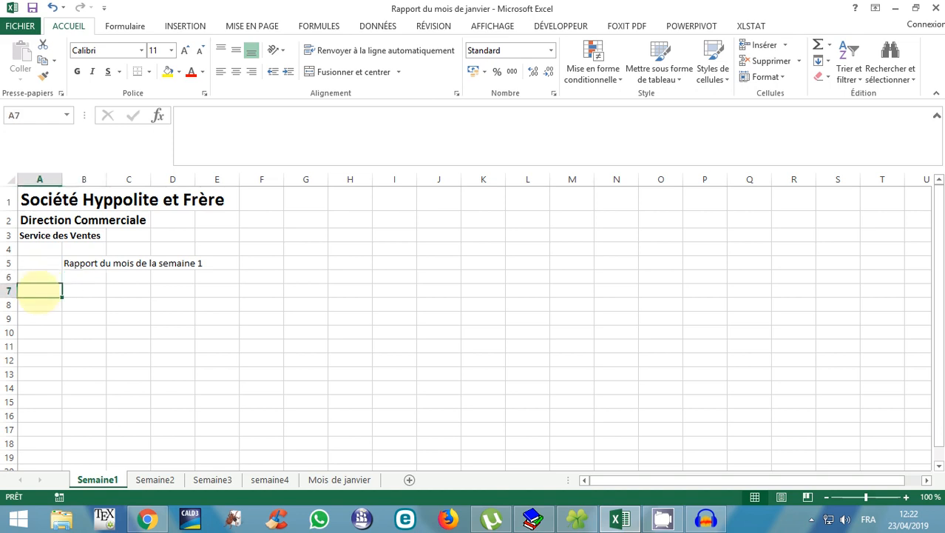
pyautogui.write('Tableau 1')
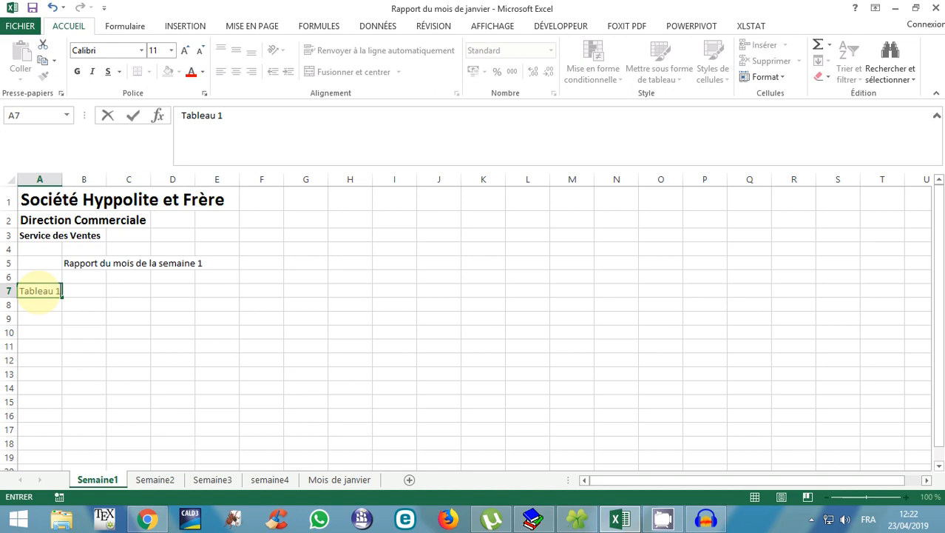
pyautogui.write(': Abonnement')
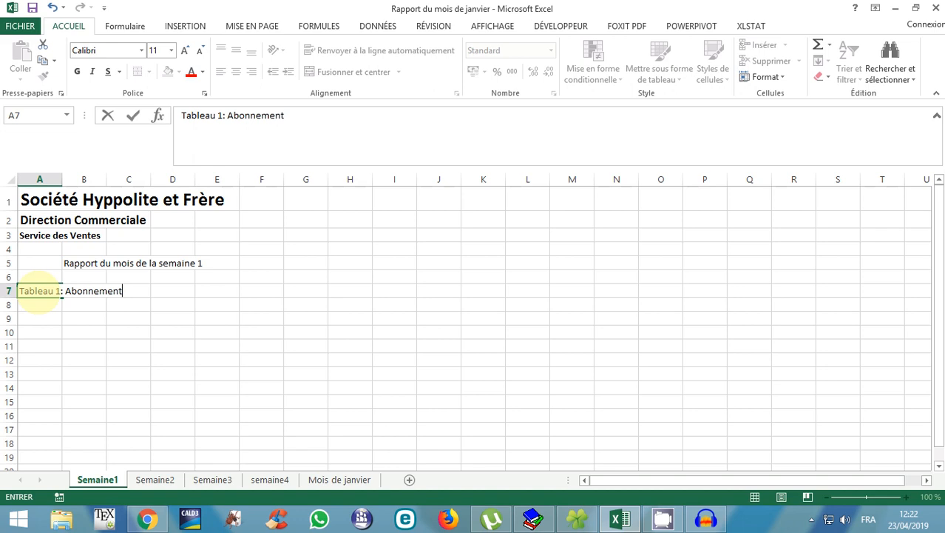
pyautogui.write('s')
pyautogui.press('Return')
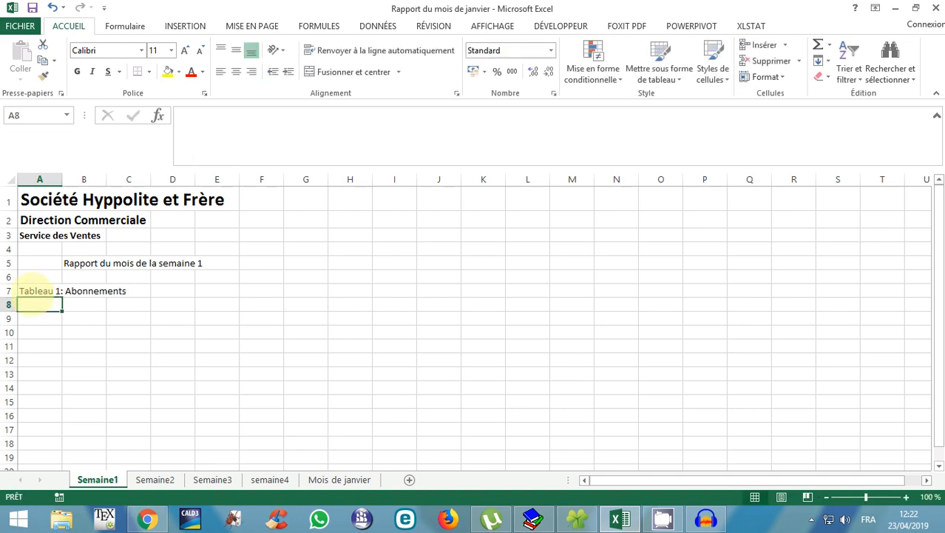
# Make the whole "Tableau 1: Abonnements" text in cell A7 bold and set its font size to 14
pyautogui.click(34, 289)
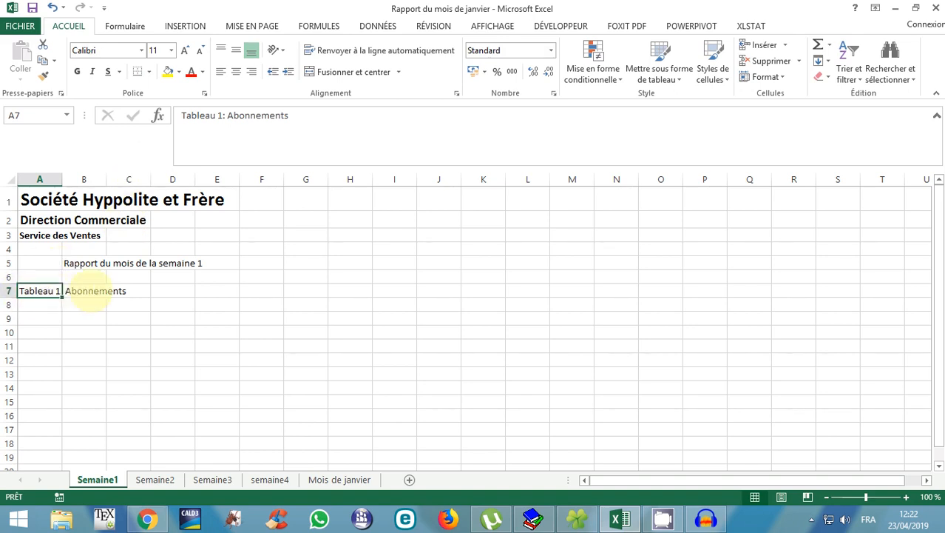
pyautogui.click(91, 291)
pyautogui.click(22, 290)
pyautogui.doubleClick(34, 291)
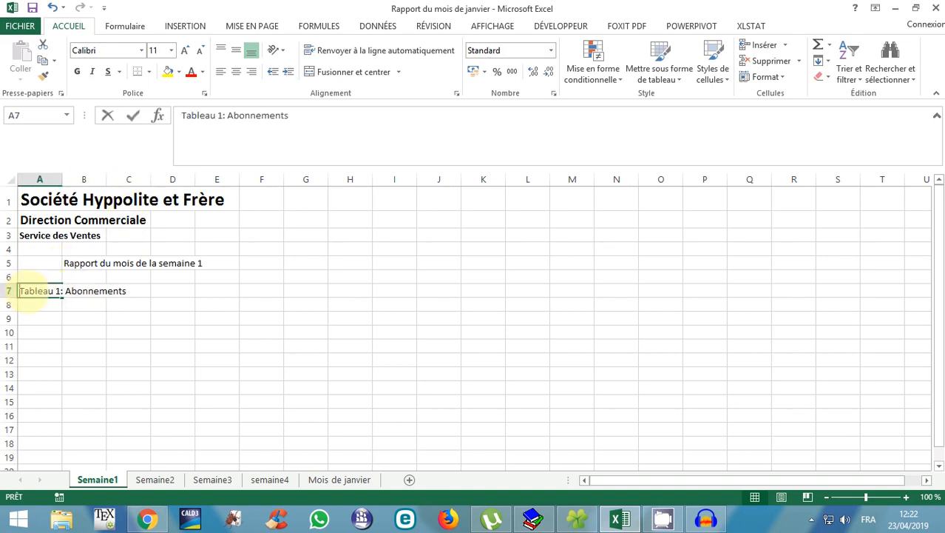
pyautogui.moveTo(20, 291); pyautogui.dragTo(127, 290)
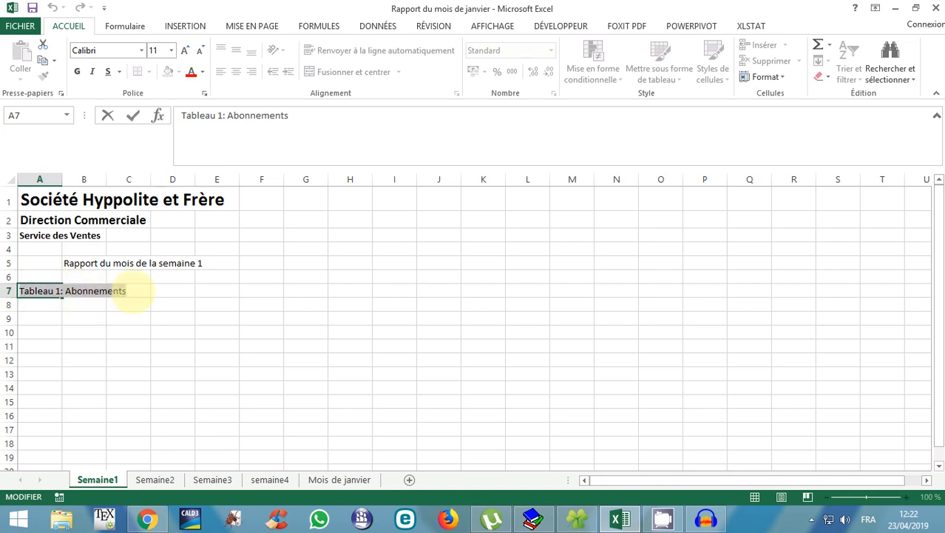
pyautogui.click(77, 71)
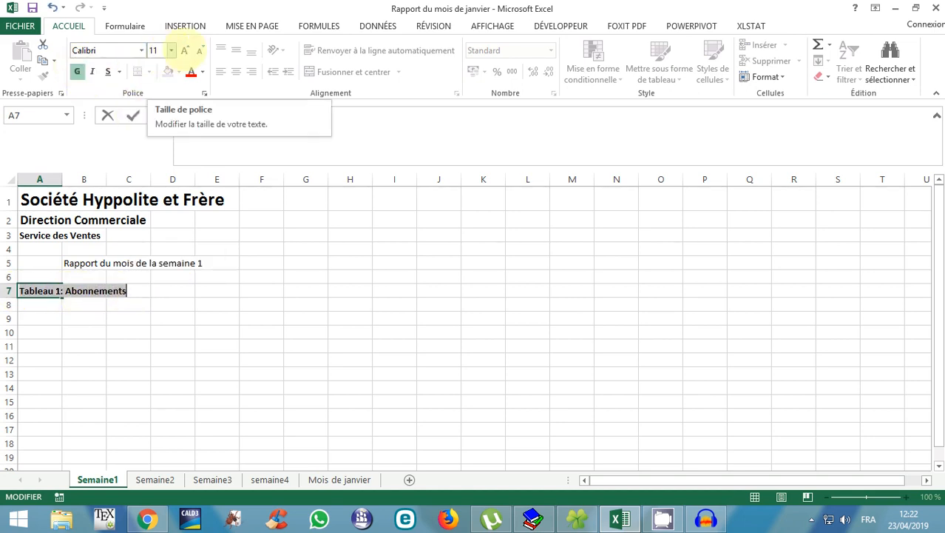
pyautogui.click(184, 50)
pyautogui.click(184, 51)
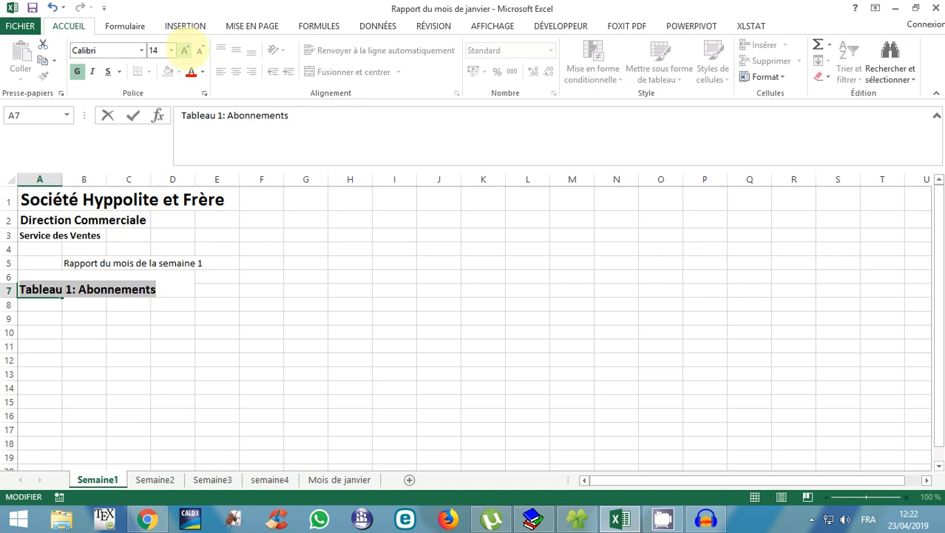
pyautogui.click(184, 50)
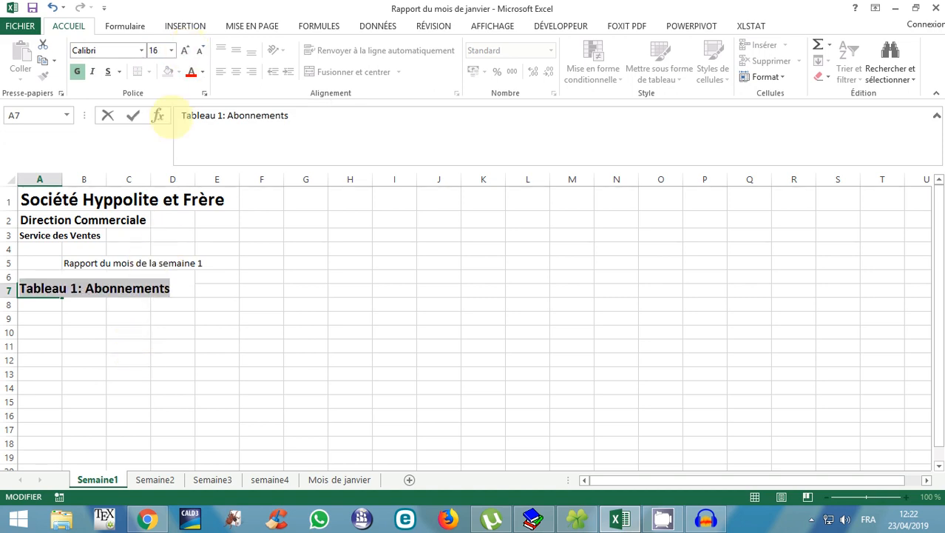
pyautogui.click(200, 50)
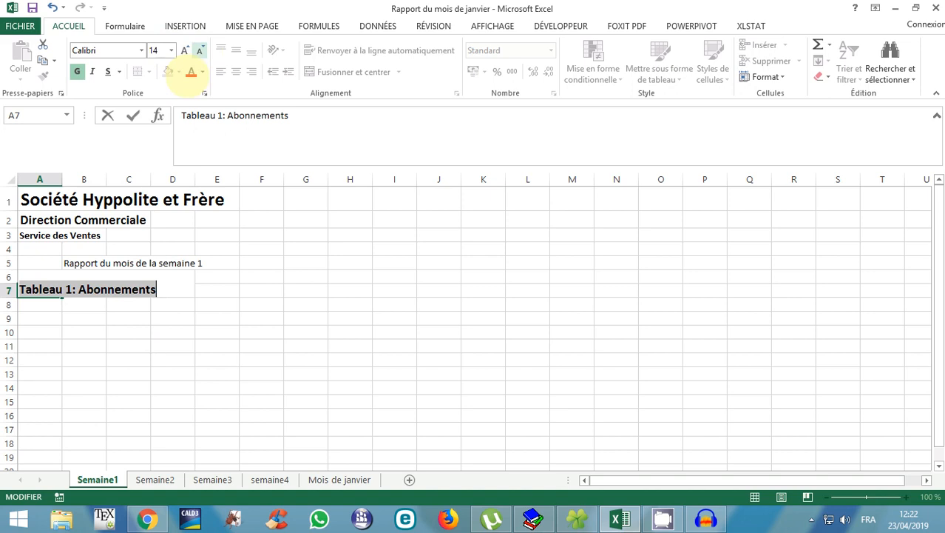
# Enter the column headers "Rubrique" in cell A9 and "Nbre d'abonnements" in cell B9
pyautogui.click(76, 333)
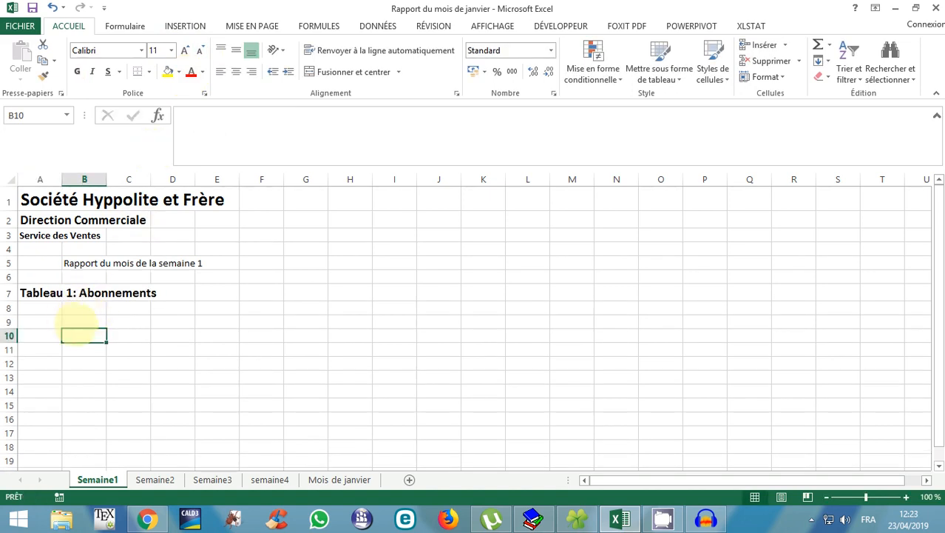
pyautogui.click(37, 323)
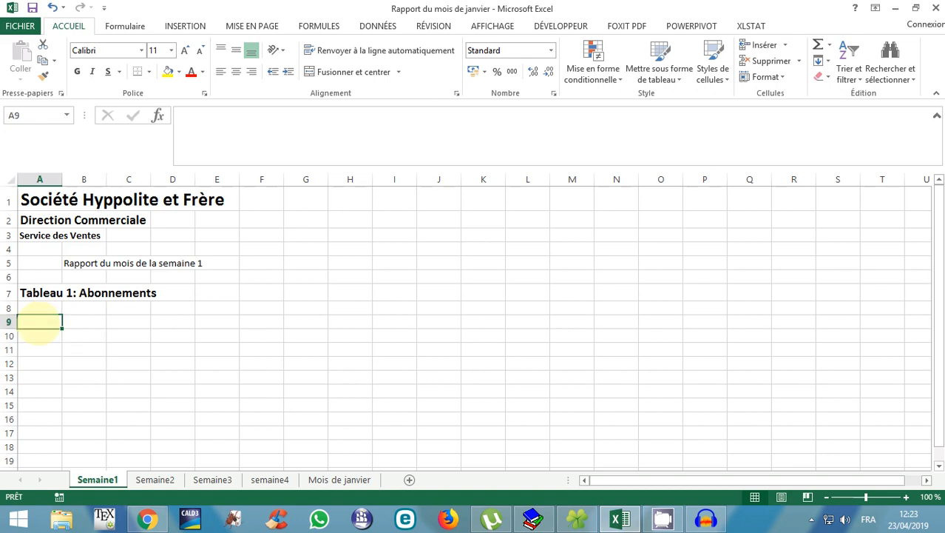
pyautogui.write('Ru')
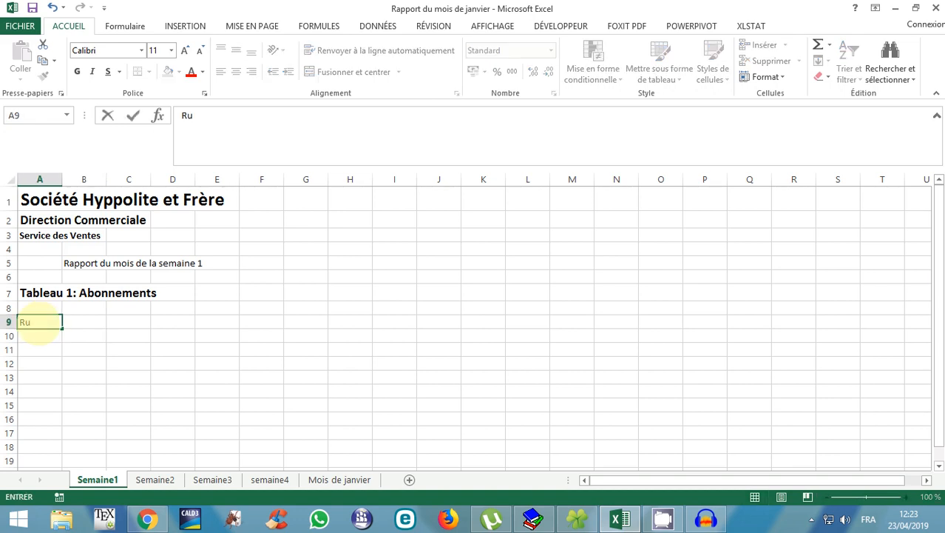
pyautogui.write('brique')
pyautogui.press('Tab')
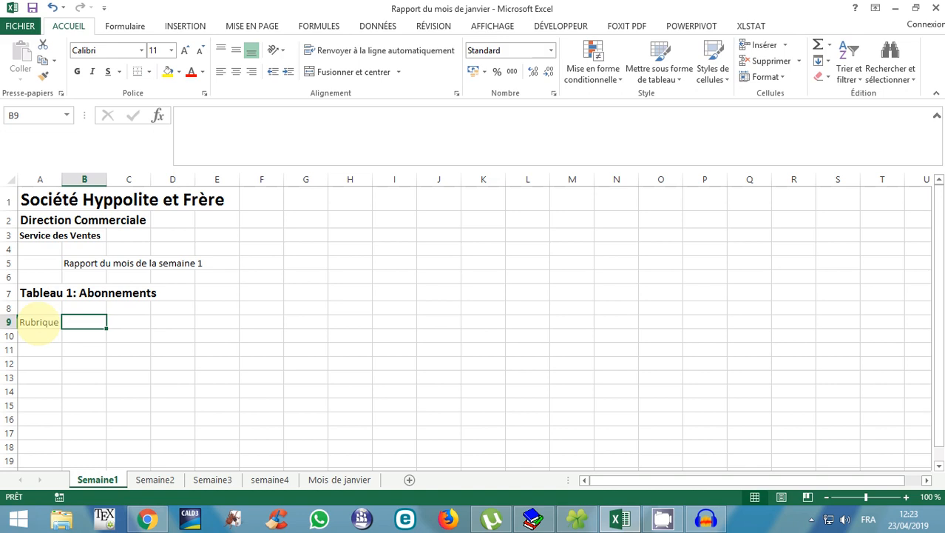
pyautogui.write('N o')
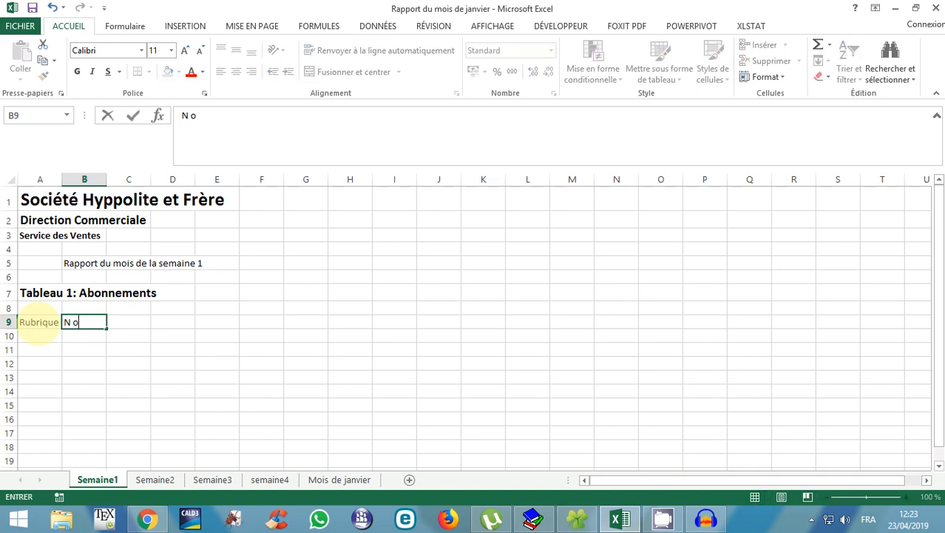
pyautogui.press('BackSpace')
pyautogui.press('BackSpace')
pyautogui.write("bre d'abon")
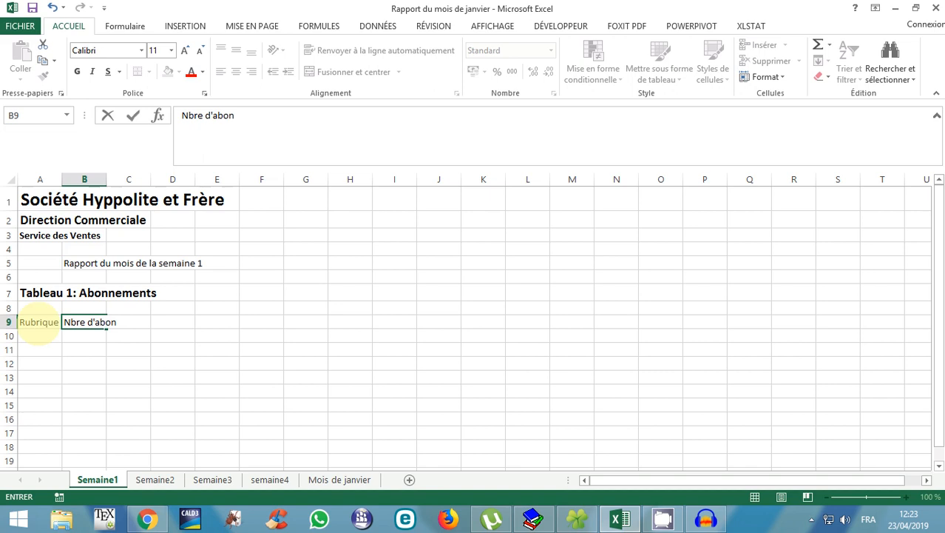
pyautogui.write('nement')
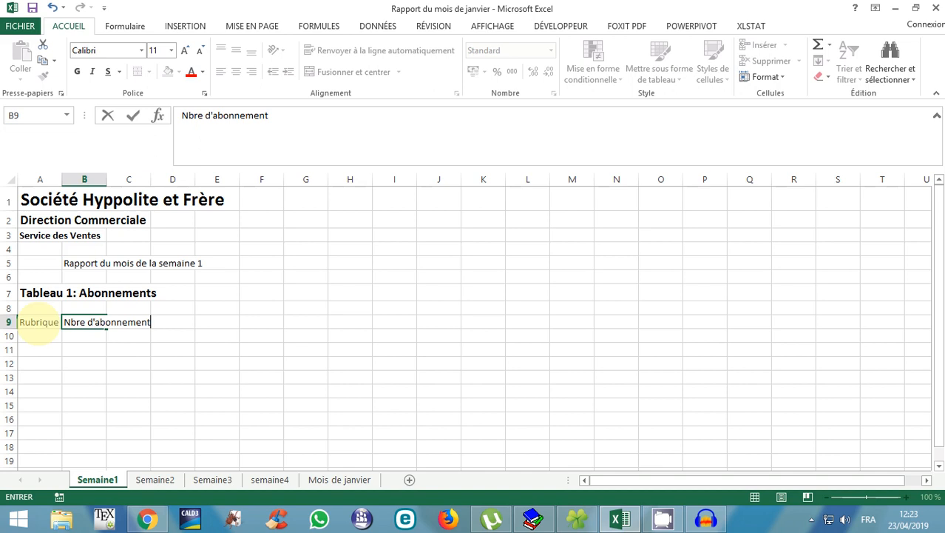
pyautogui.write('s')
pyautogui.press('Tab')
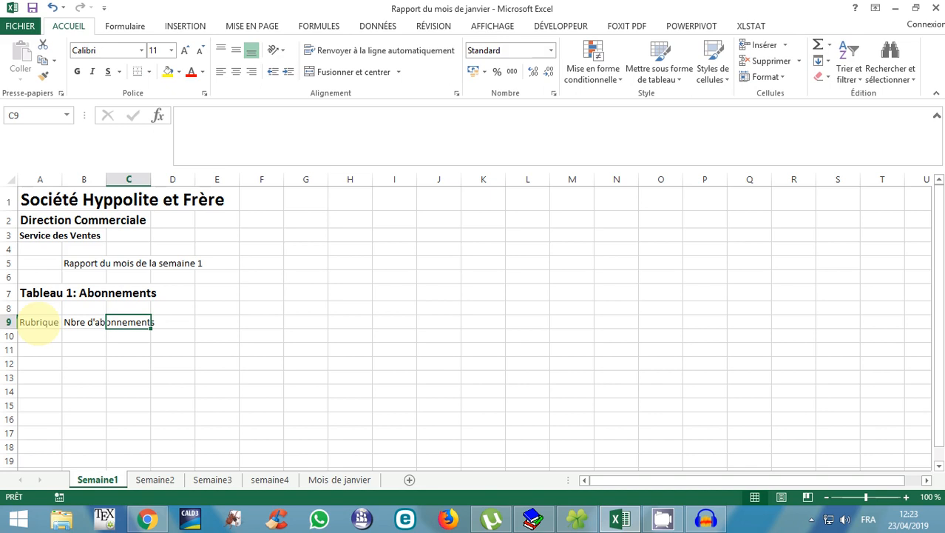
# Enter the column headers "Nbre d'aboné" in cell C9 and "CA réalisé" in cell D9
pyautogui.write('N')
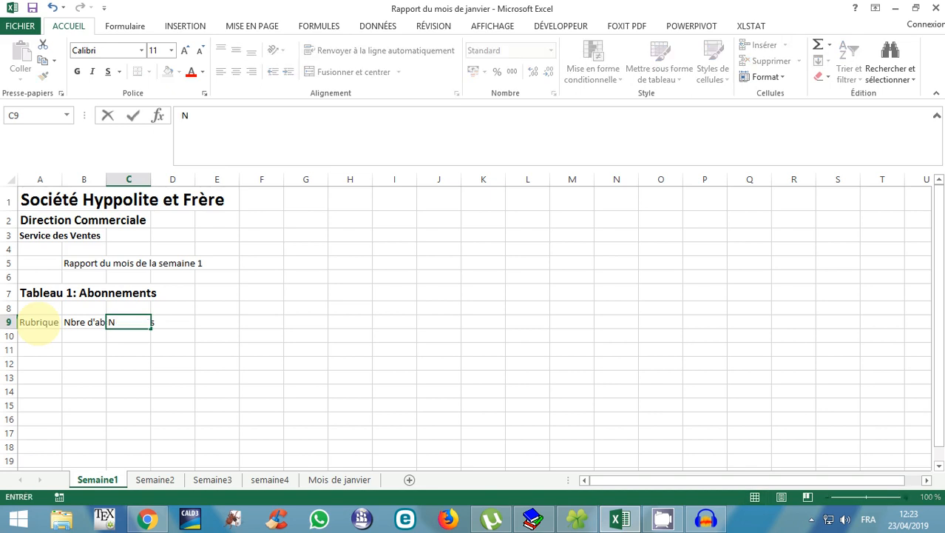
pyautogui.write("bre d'aboné")
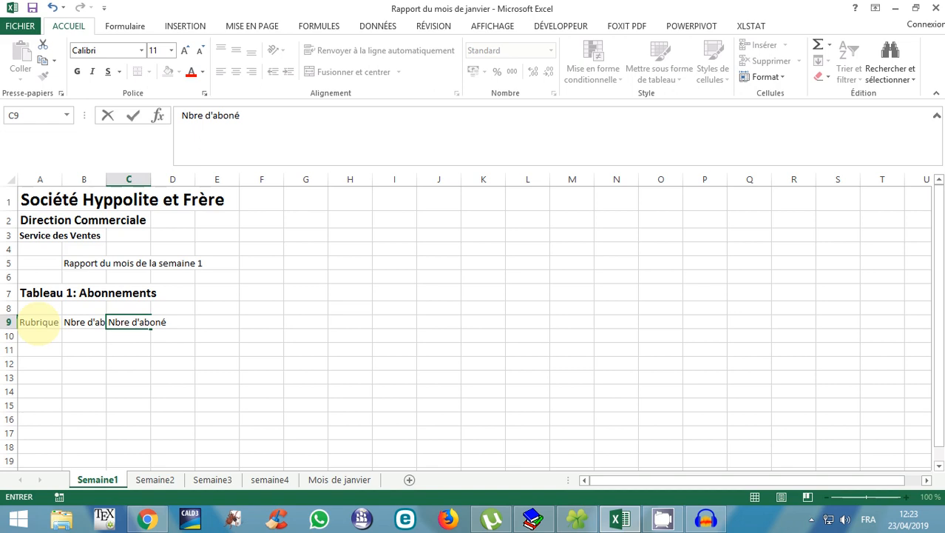
pyautogui.press('Tab')
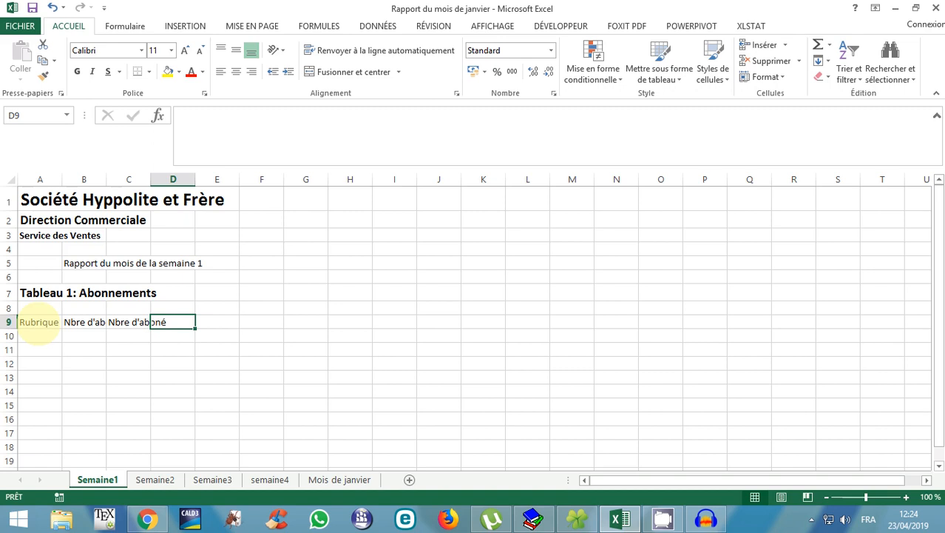
pyautogui.write('CA')
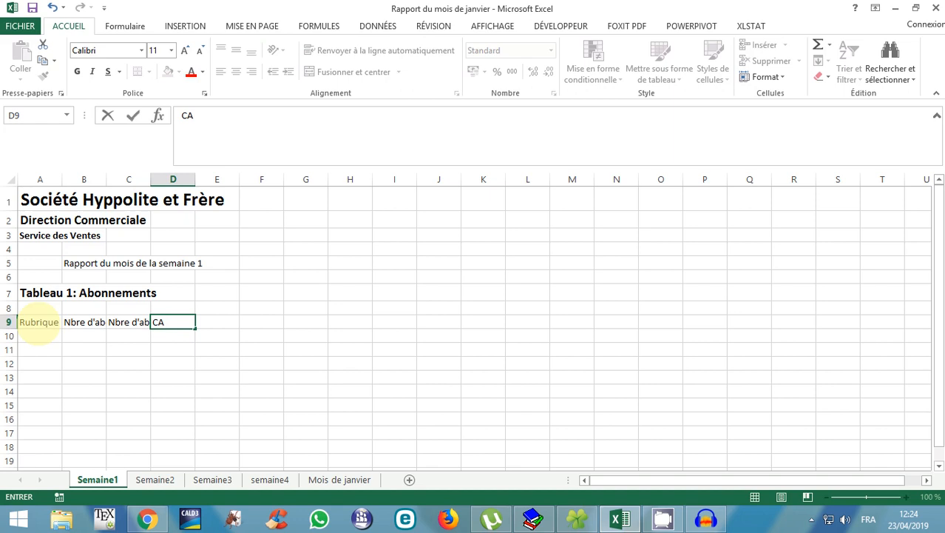
pyautogui.write(' réalisé')
pyautogui.press('Tab')
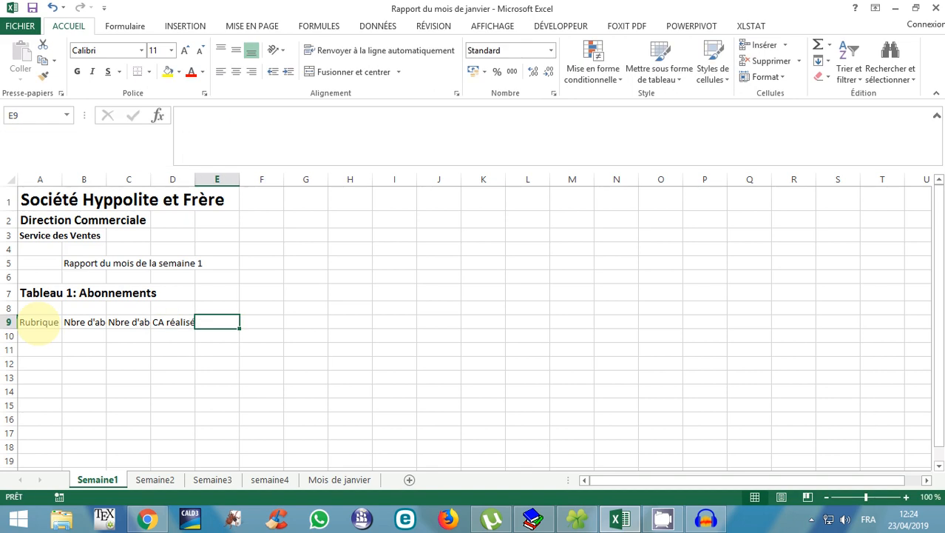
# Complete the header row with "Objectif" in E9, "Tx de réalisat" in F9 and "Ecart" in G9
pyautogui.write('Ob')
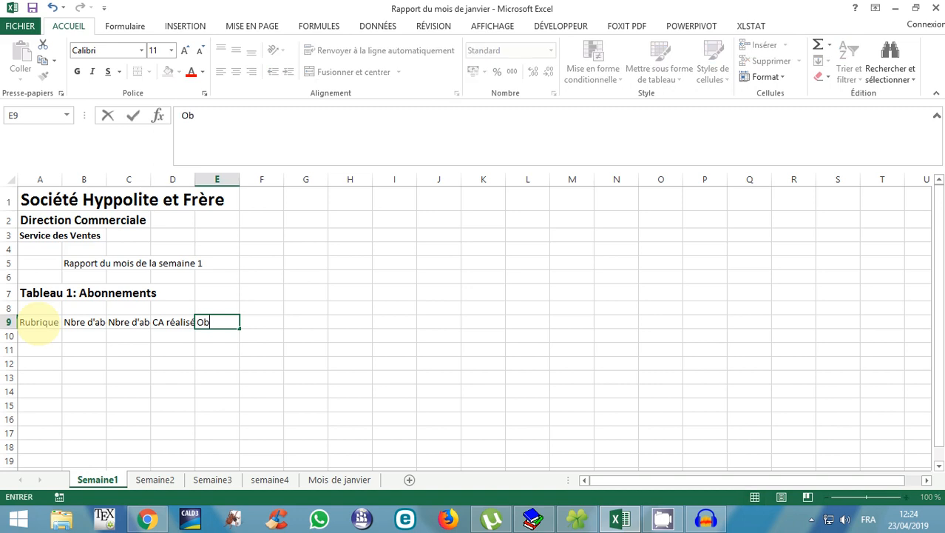
pyautogui.write('jectifs')
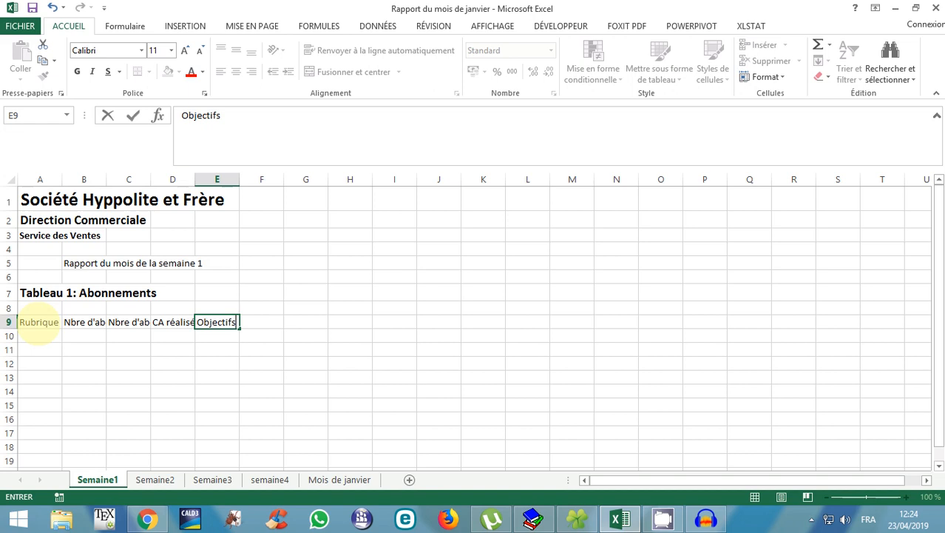
pyautogui.press('BackSpace')
pyautogui.press('Tab')
pyautogui.write('Tx de')
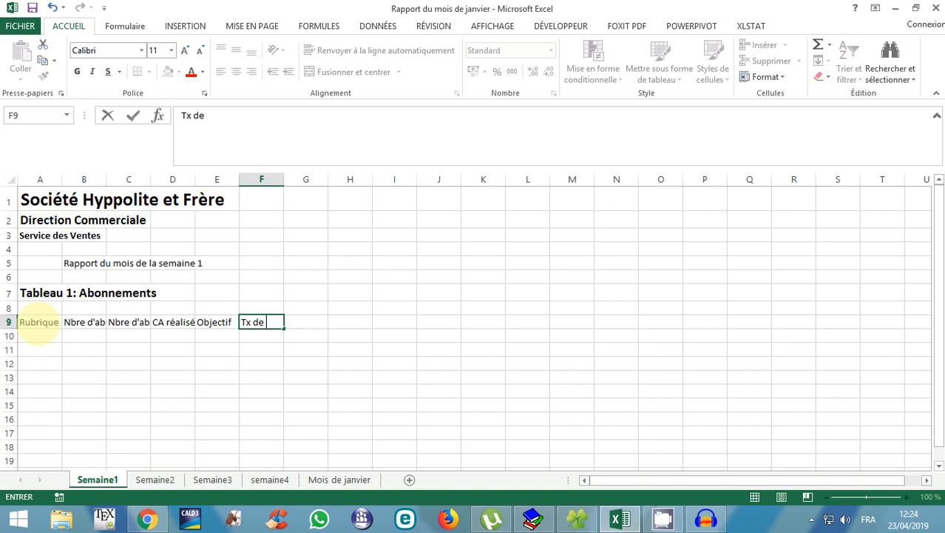
pyautogui.write(' réalisa')
pyautogui.press('Tab')
pyautogui.write('E')
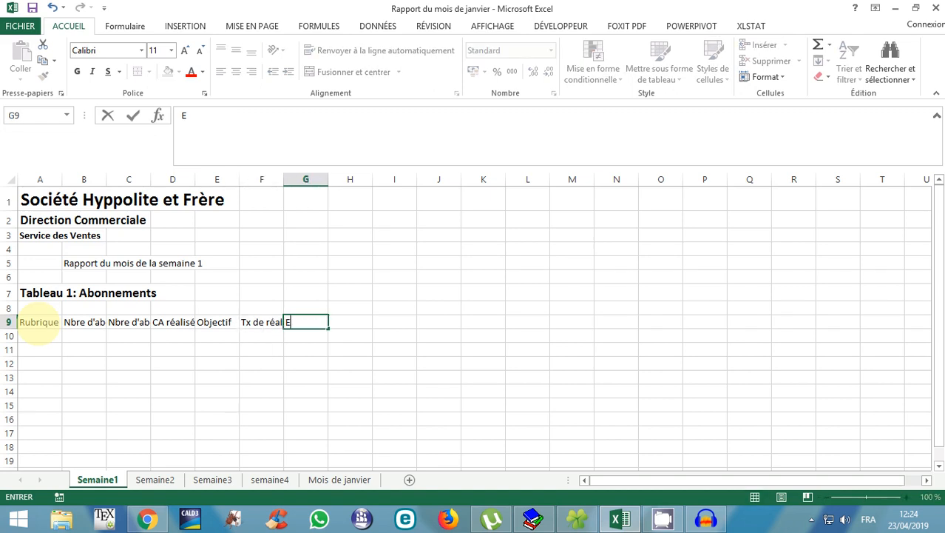
pyautogui.write('cart')
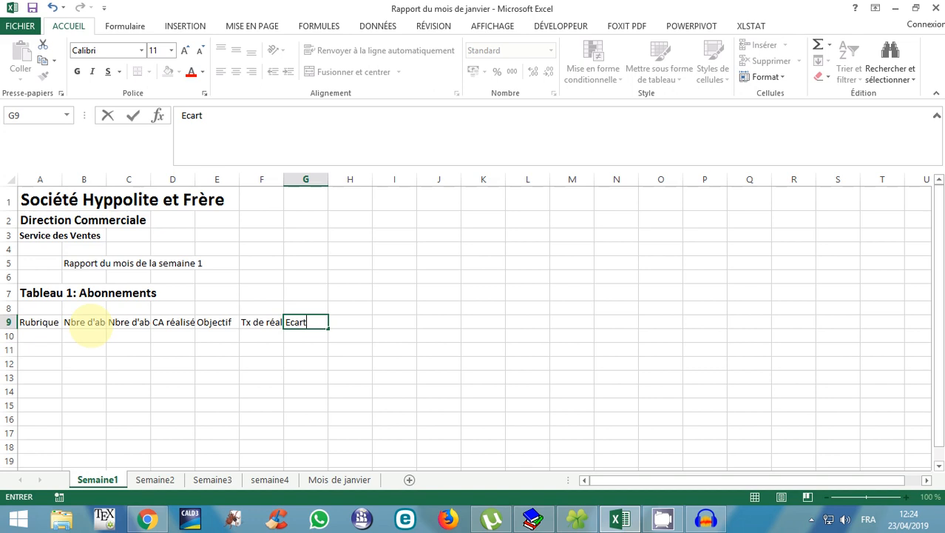
pyautogui.press('Return')
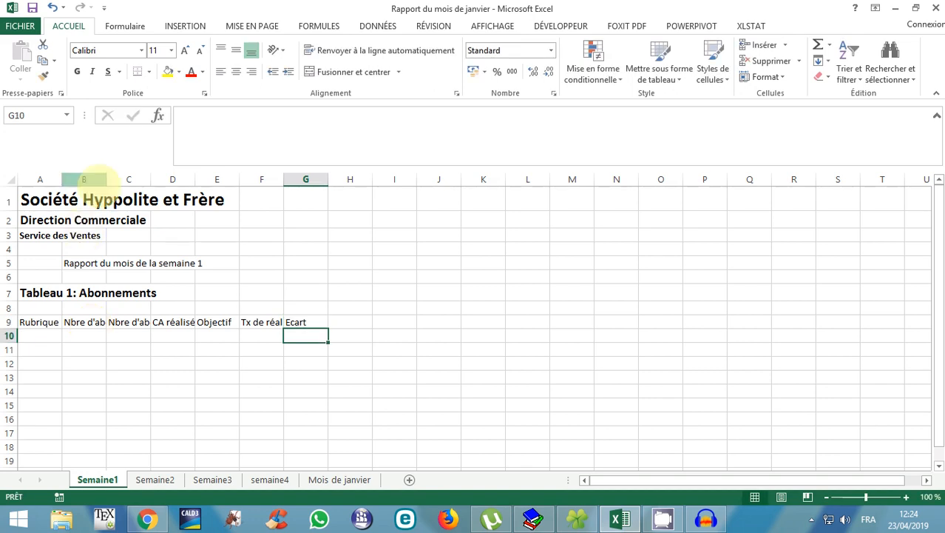
# Widen columns B and F for their row 9 headers and fit columns C and D to their header text
pyautogui.moveTo(106, 180); pyautogui.dragTo(155, 165)
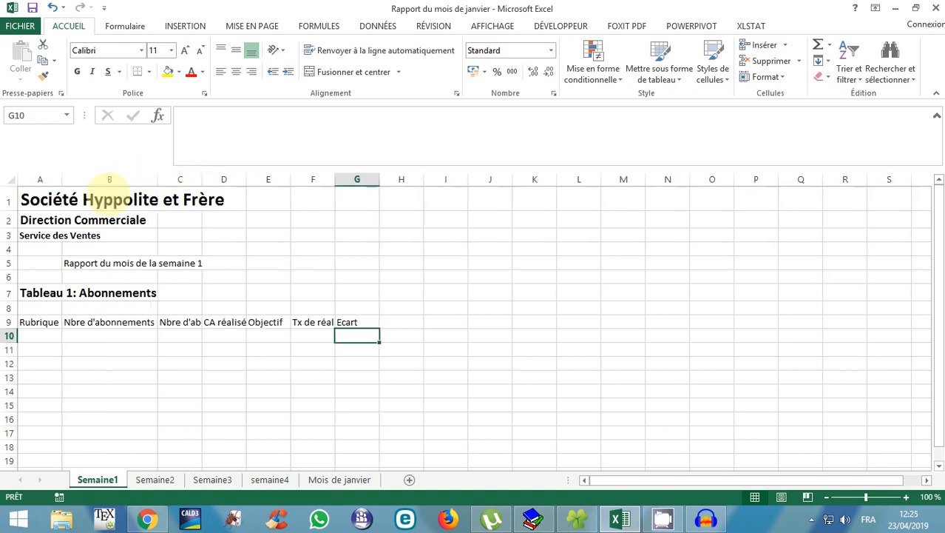
pyautogui.click(109, 179)
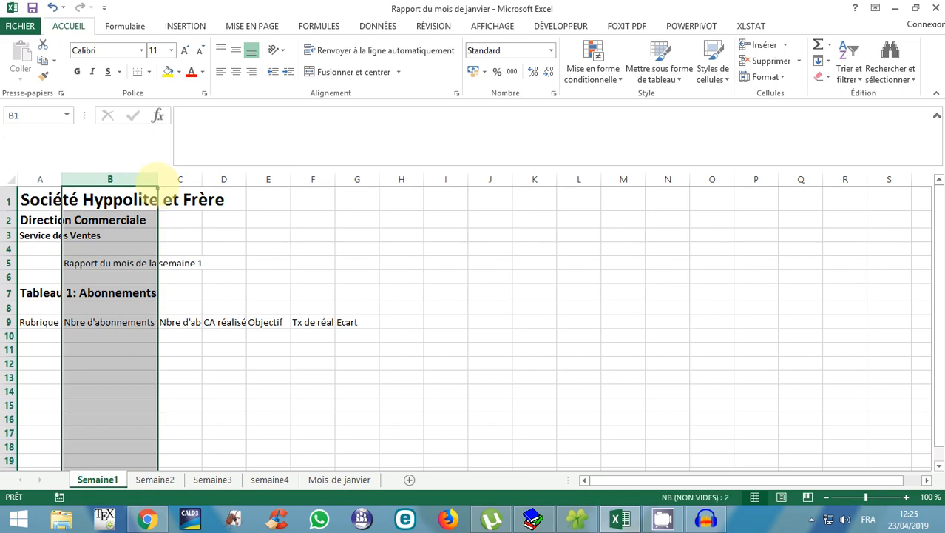
pyautogui.moveTo(157, 177); pyautogui.dragTo(237, 178)
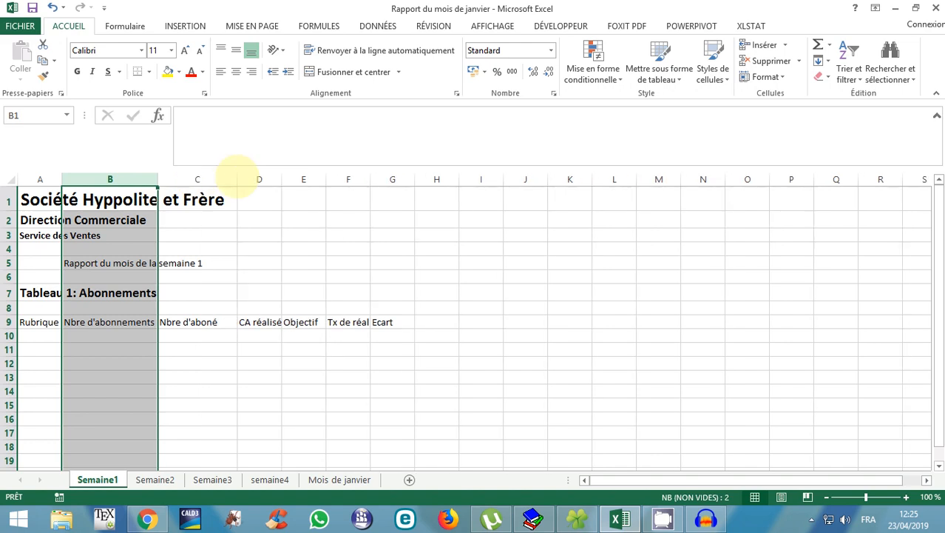
pyautogui.moveTo(237, 177); pyautogui.dragTo(237, 177)
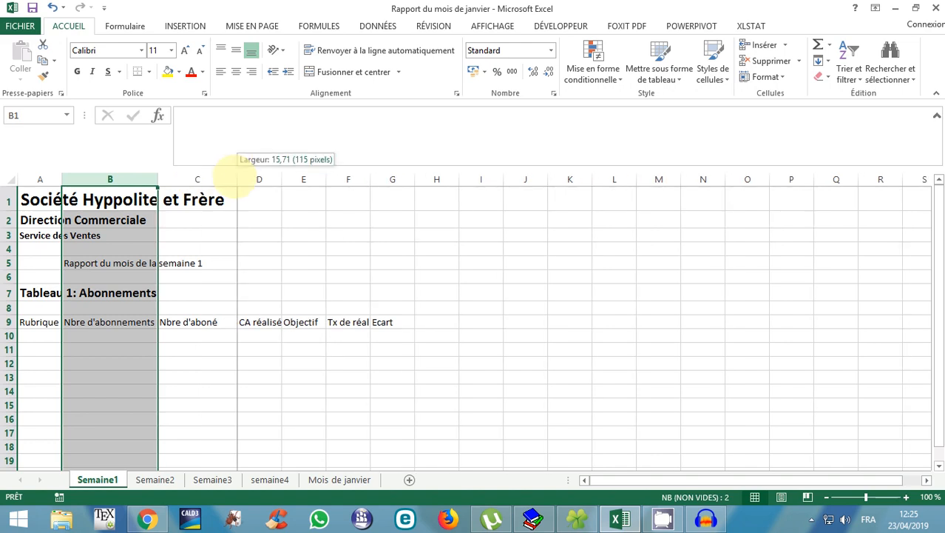
pyautogui.doubleClick(237, 177)
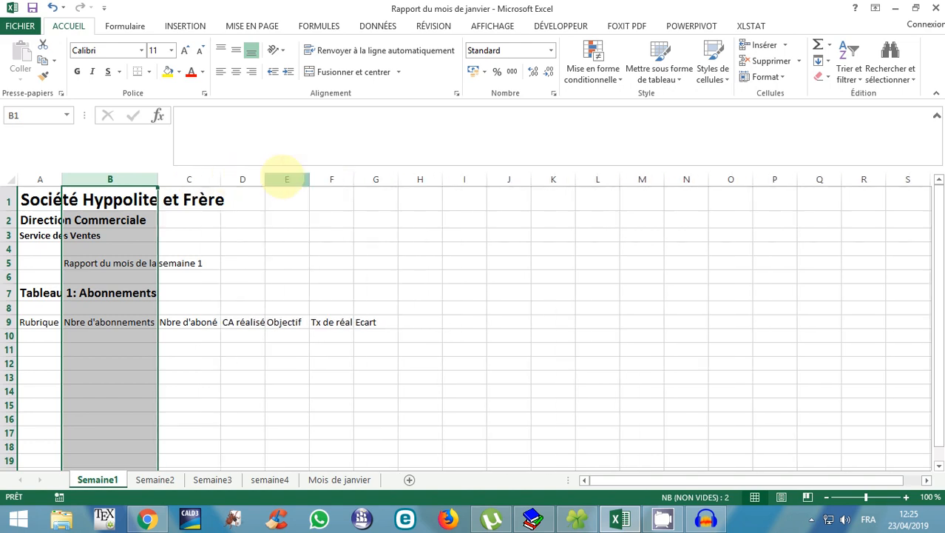
pyautogui.moveTo(265, 179)
pyautogui.mouseDown()
pyautogui.moveTo(275, 181)
pyautogui.moveTo(265, 179)
pyautogui.mouseUp()
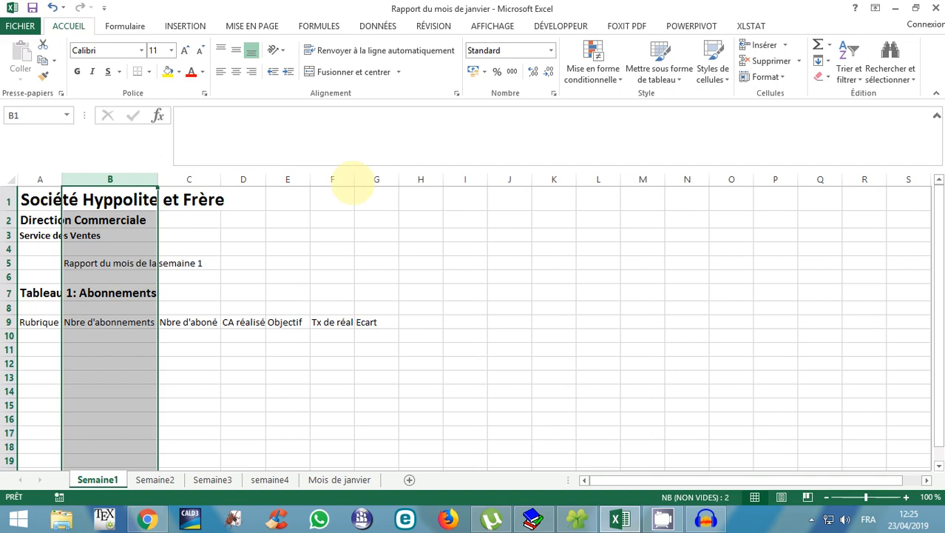
pyautogui.moveTo(355, 181); pyautogui.dragTo(369, 181)
# Make the table header row A9:G9 bold
pyautogui.moveTo(37, 321); pyautogui.dragTo(373, 324)
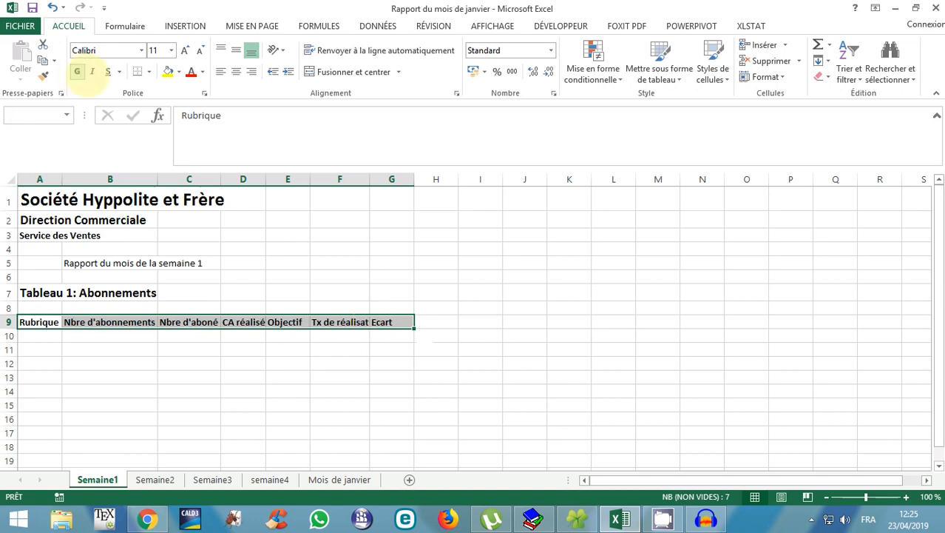
pyautogui.click(77, 72)
pyautogui.click(77, 349)
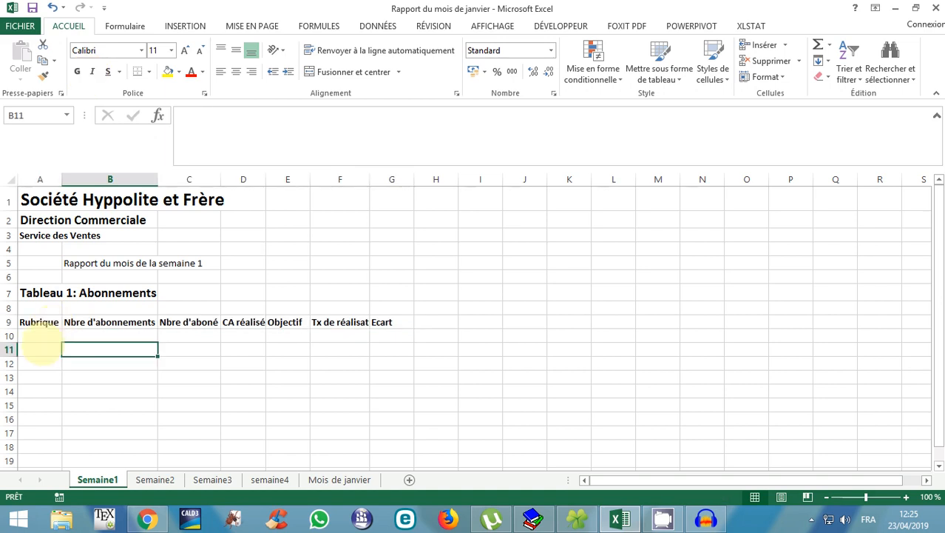
# Enter "Produit 1" in cell A10 and "produit 2" in cell A11 under the Rubrique header
pyautogui.click(40, 337)
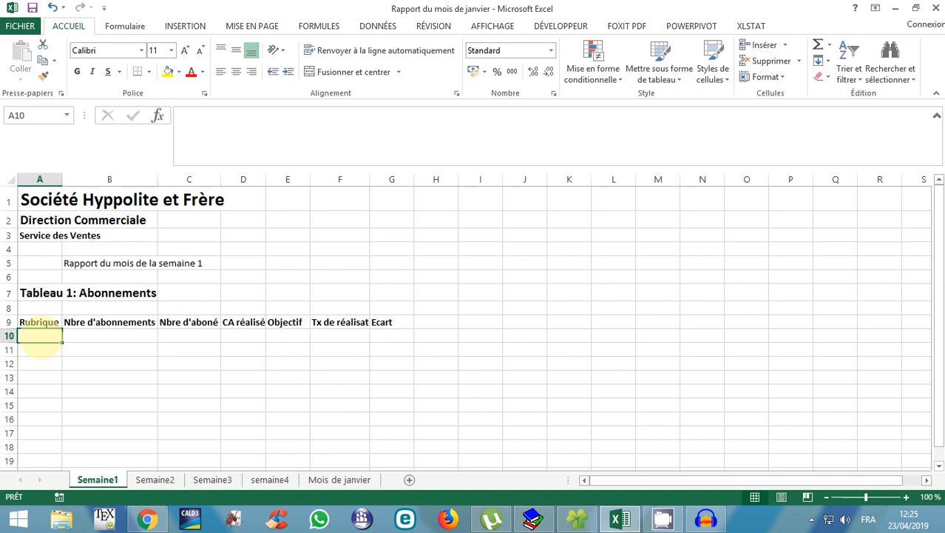
pyautogui.write('Pro')
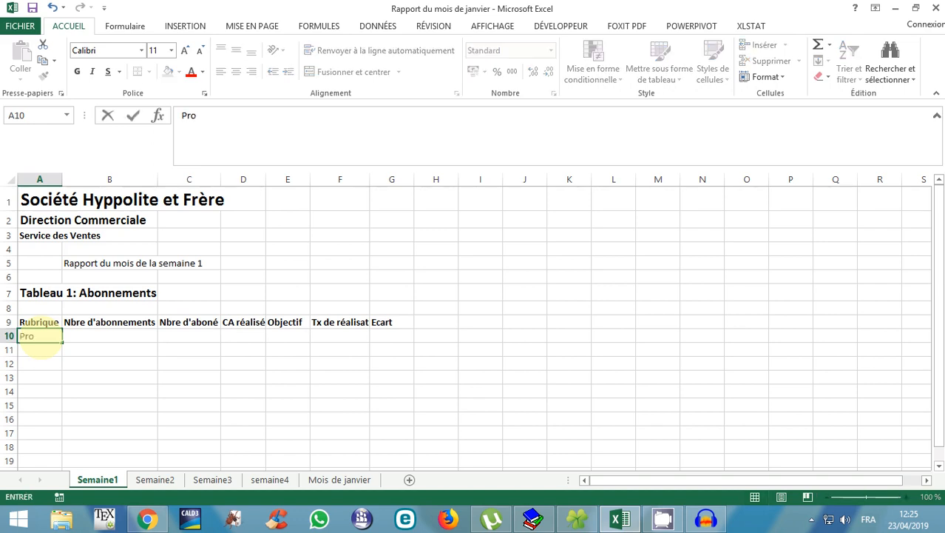
pyautogui.write('duit 1')
pyautogui.press('Return')
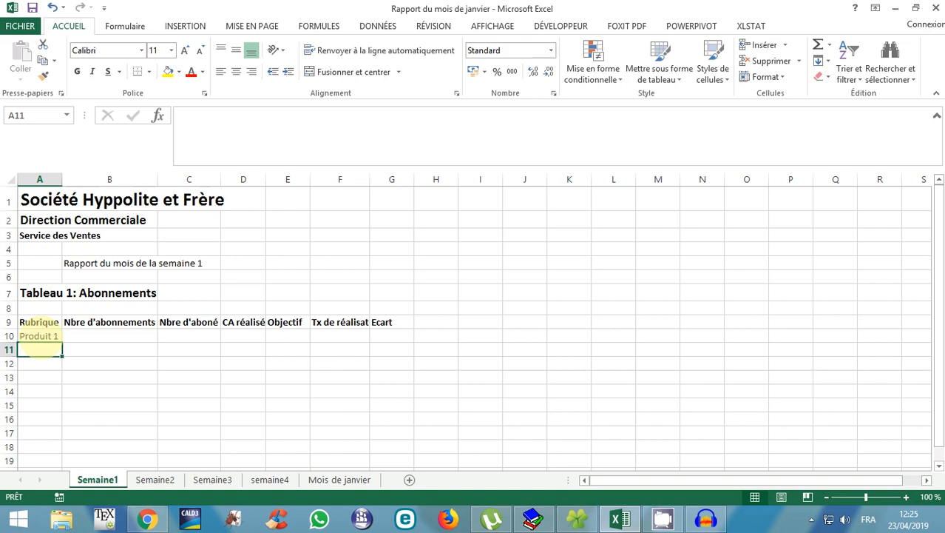
pyautogui.write('produit 1')
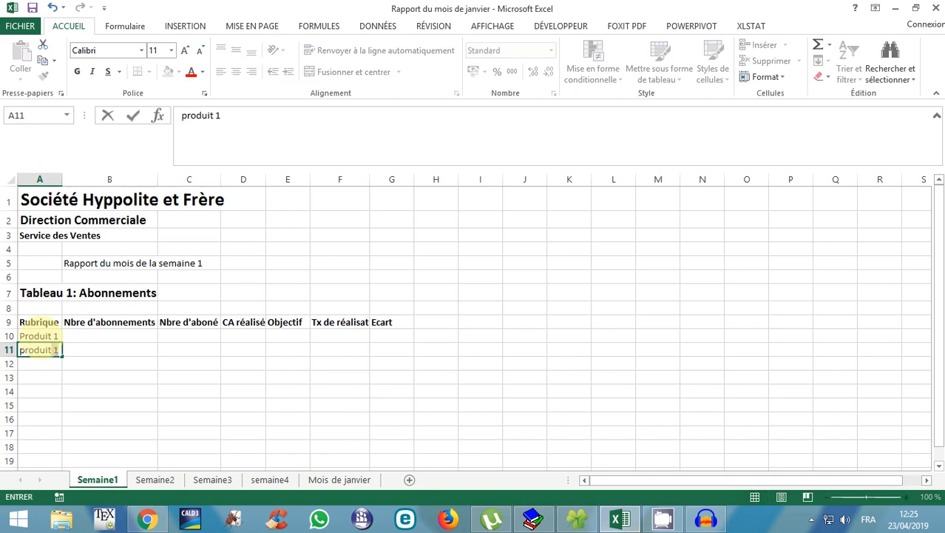
pyautogui.press('BackSpace')
pyautogui.write('2')
pyautogui.press('Return')
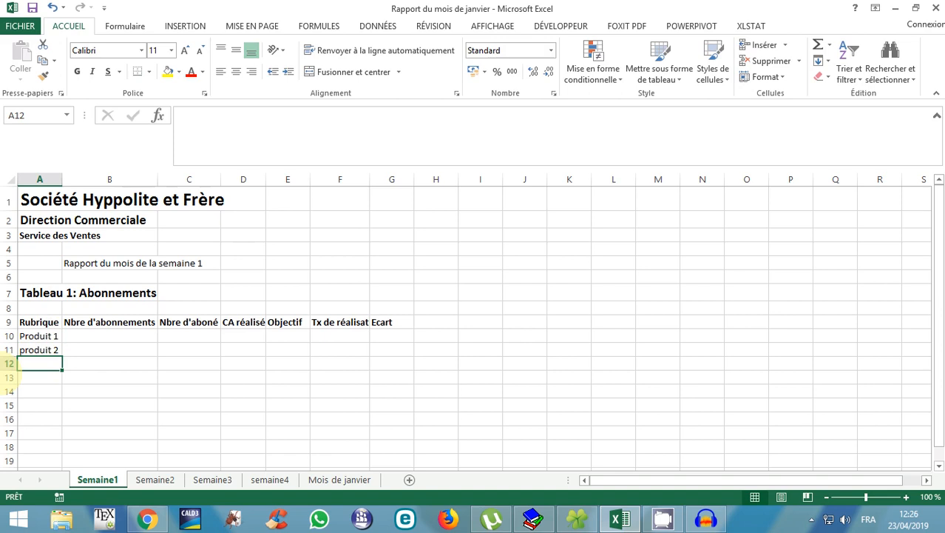
# Extend the product series from A11 down to A15, ending with "produit 6"
pyautogui.click(45, 352)
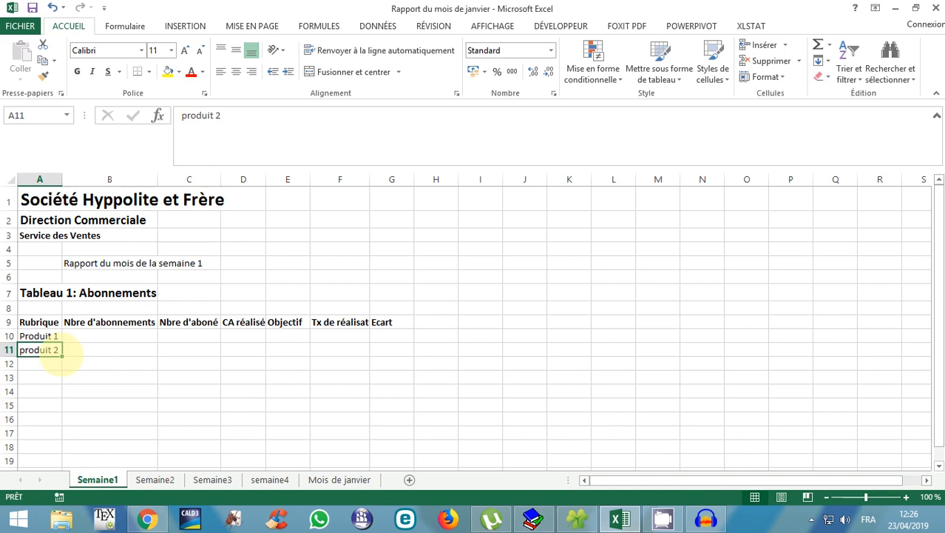
pyautogui.moveTo(62, 356); pyautogui.dragTo(58, 405)
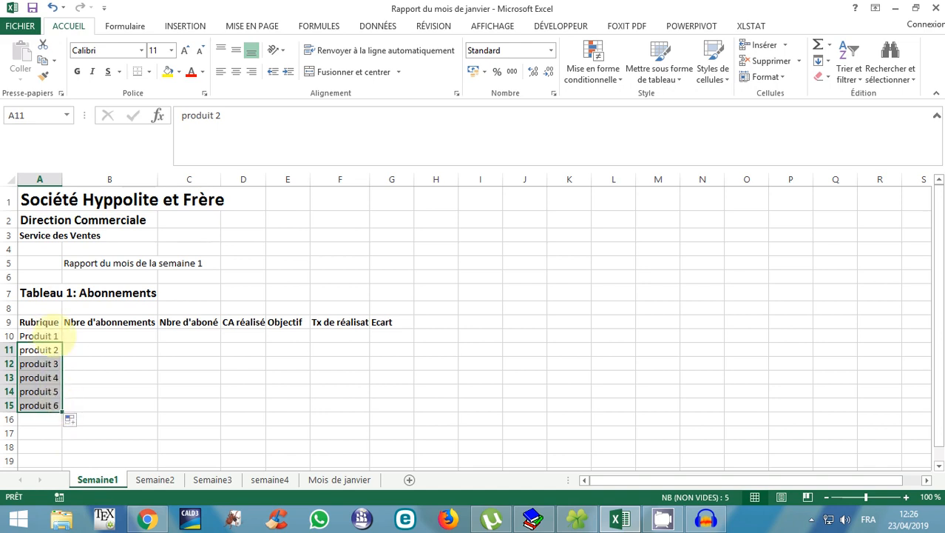
pyautogui.click(39, 337)
pyautogui.click(38, 349)
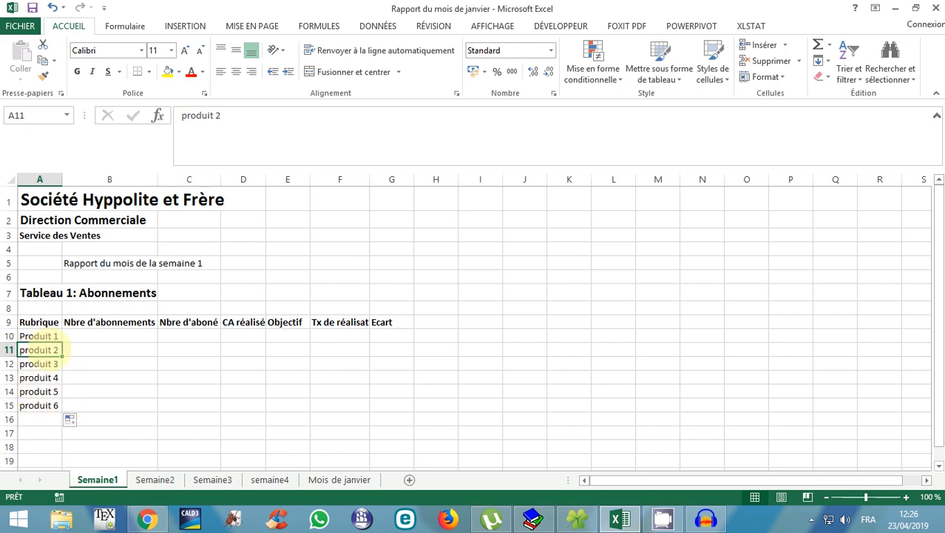
# Enter "Total" in cell A16 below the product list and format it bold at size 18
pyautogui.click(39, 420)
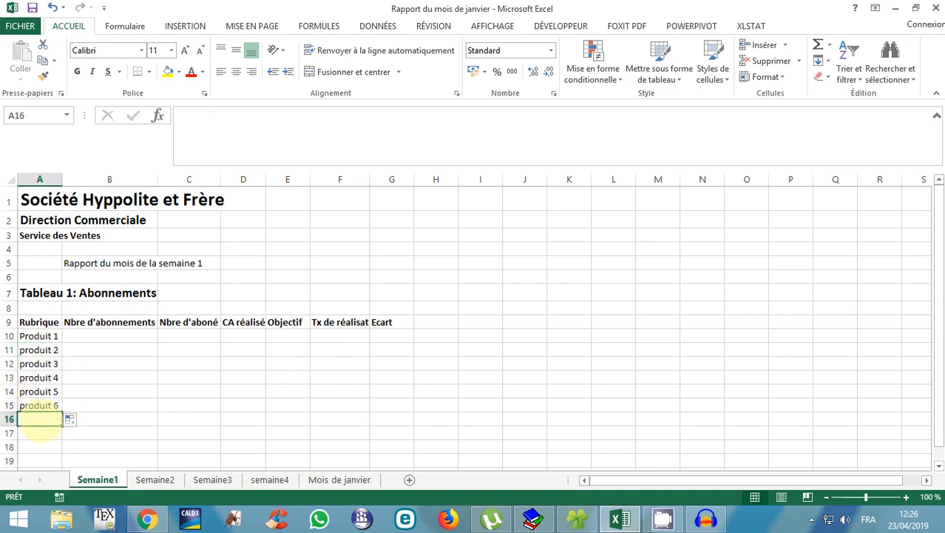
pyautogui.write('Total')
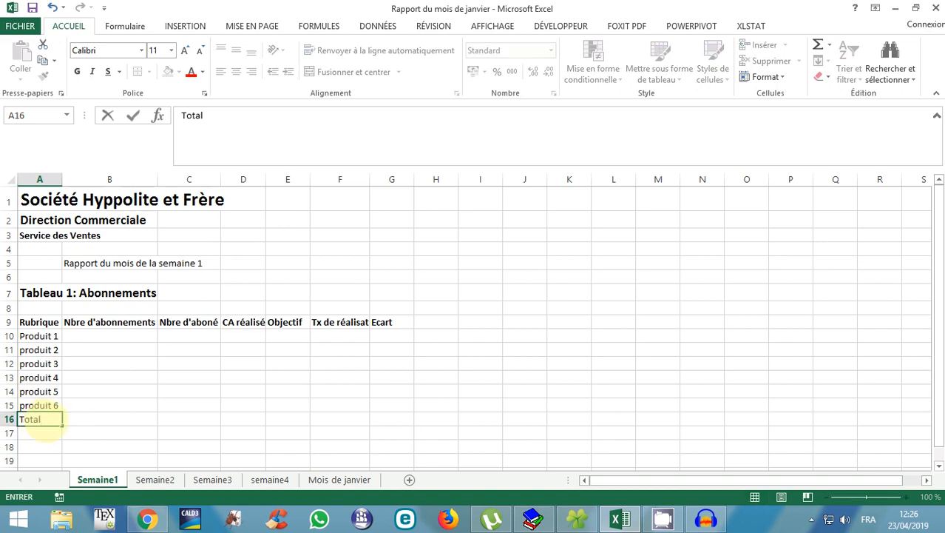
pyautogui.doubleClick(43, 420)
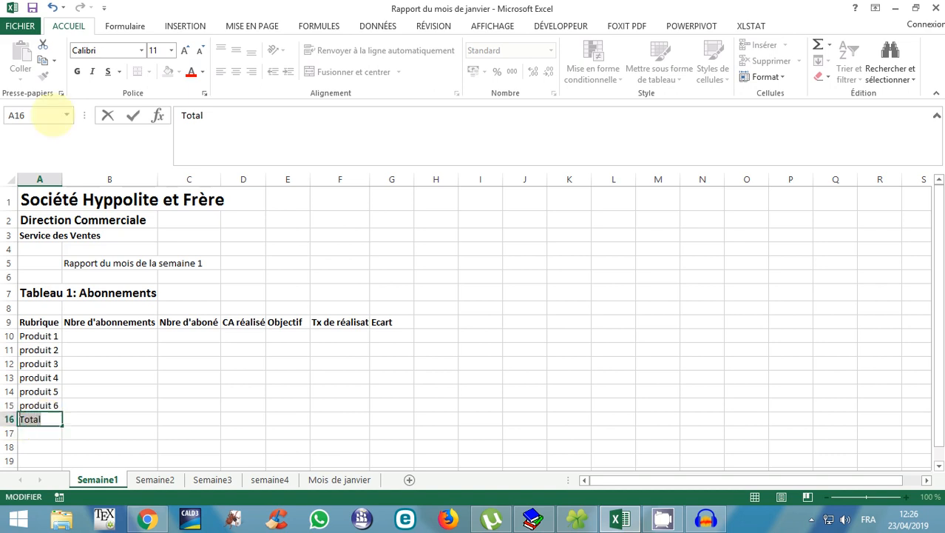
pyautogui.click(77, 71)
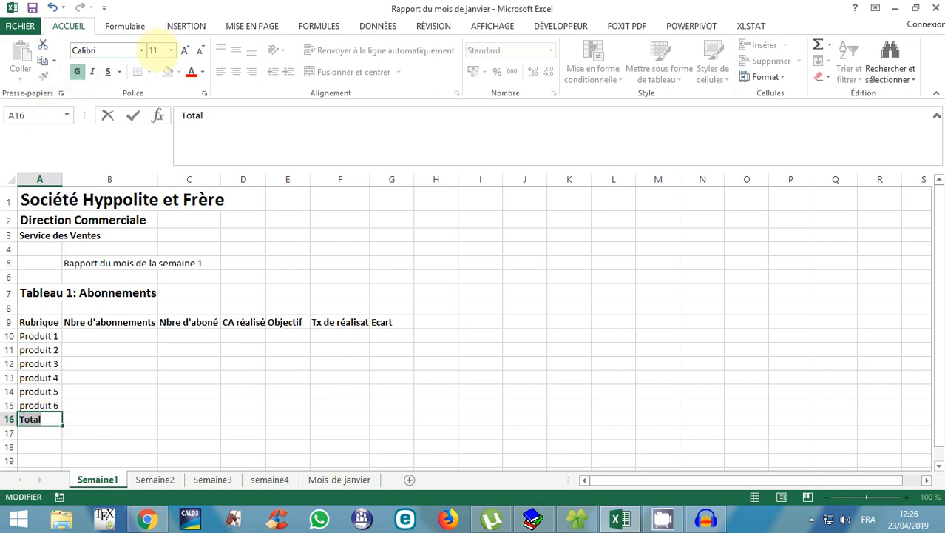
pyautogui.click(185, 50)
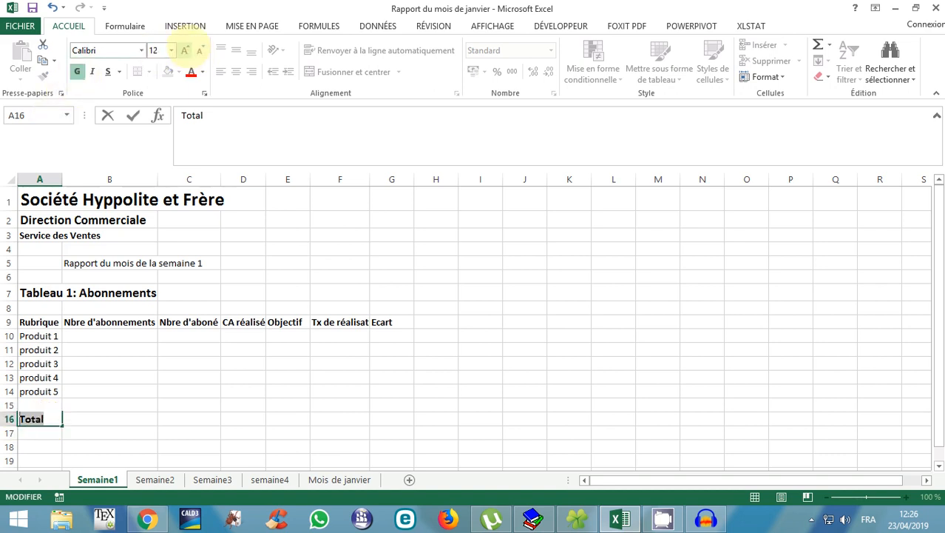
pyautogui.click(185, 50)
pyautogui.click(185, 51)
pyautogui.click(185, 50)
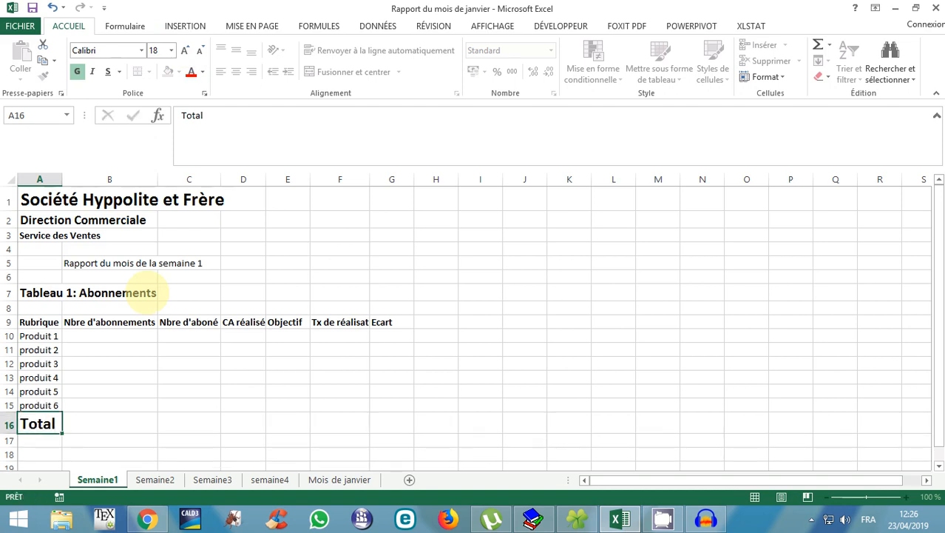
pyautogui.press('Return')
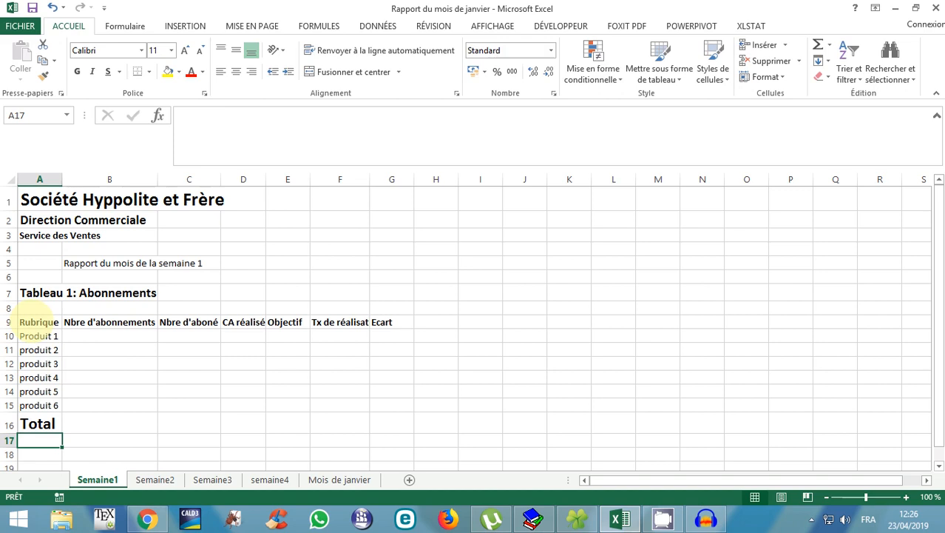
# Try to create a table from A9:G16 with the headers option off, and undo it
pyautogui.moveTo(31, 319)
pyautogui.mouseDown()
pyautogui.moveTo(262, 423)
pyautogui.moveTo(386, 419)
pyautogui.mouseUp()
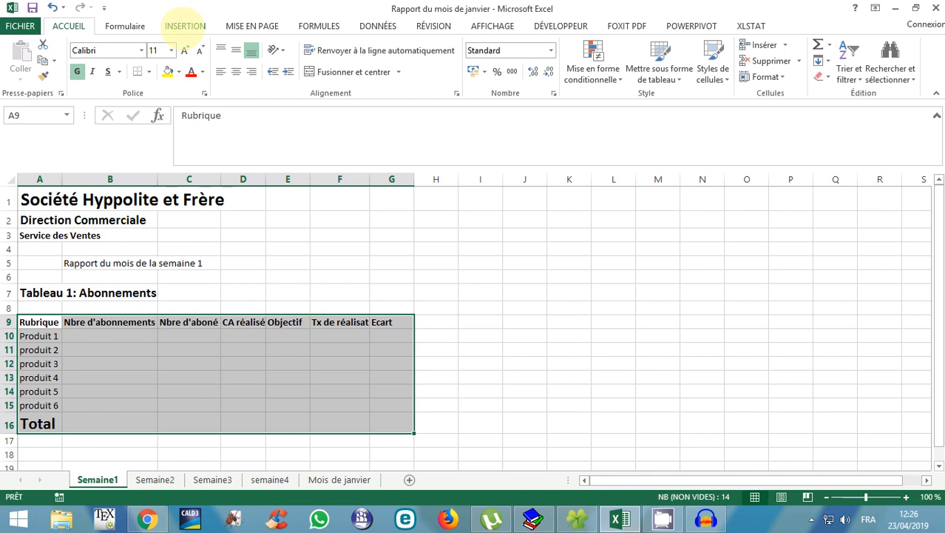
pyautogui.click(185, 26)
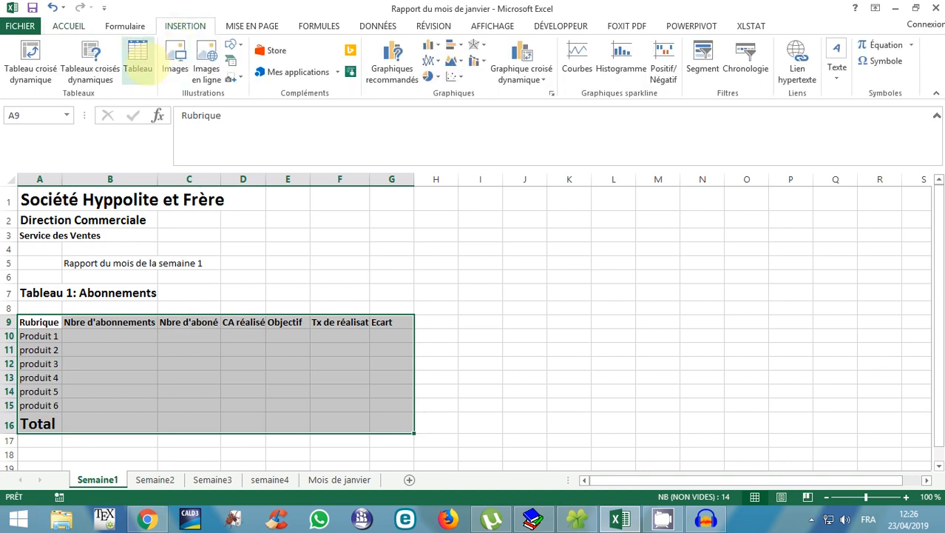
pyautogui.click(137, 59)
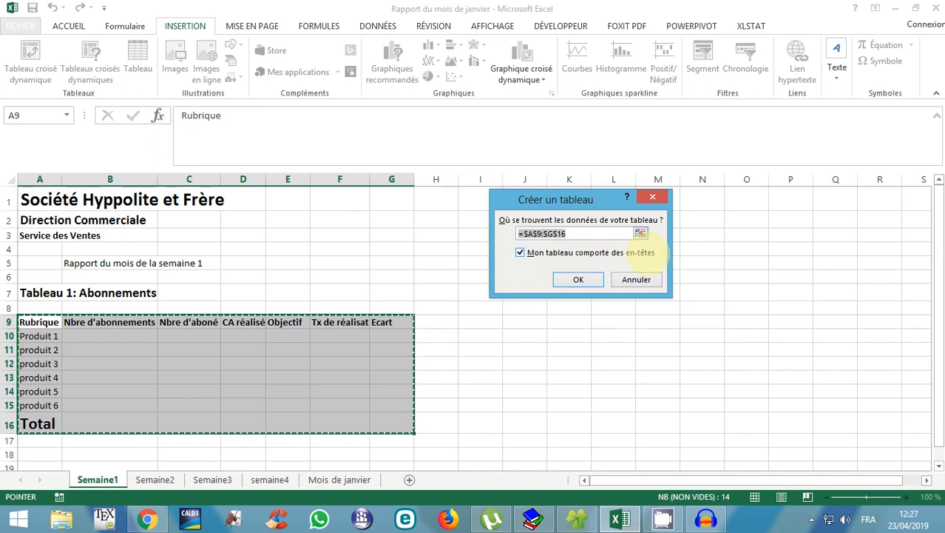
pyautogui.click(520, 252)
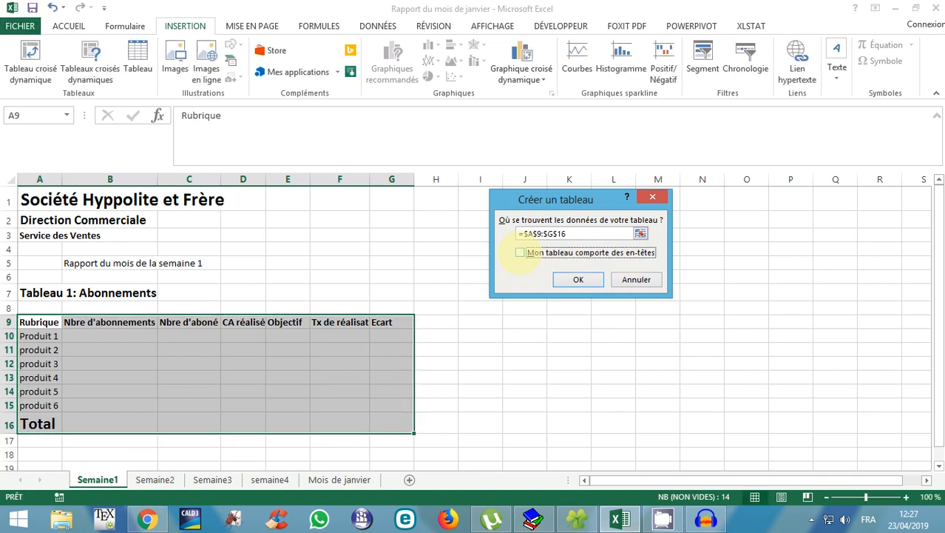
pyautogui.click(520, 252)
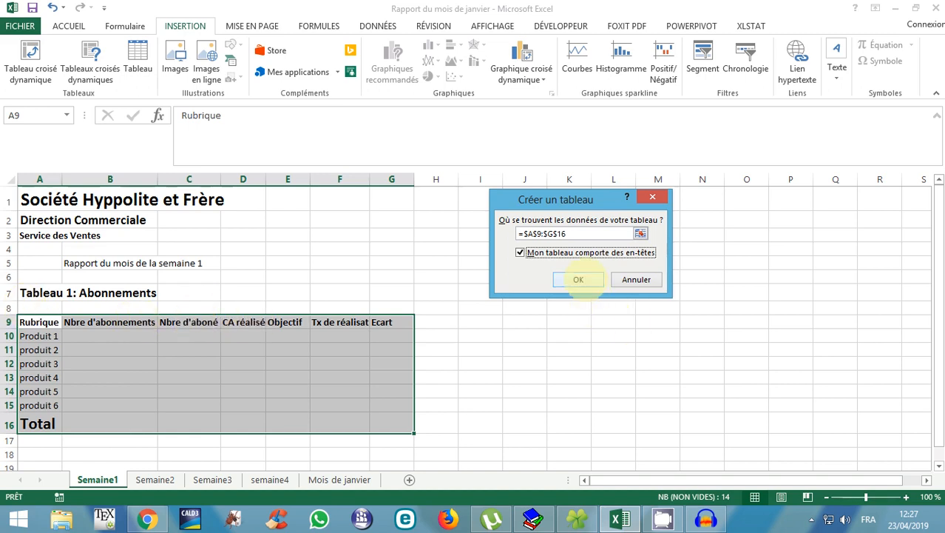
pyautogui.click(520, 252)
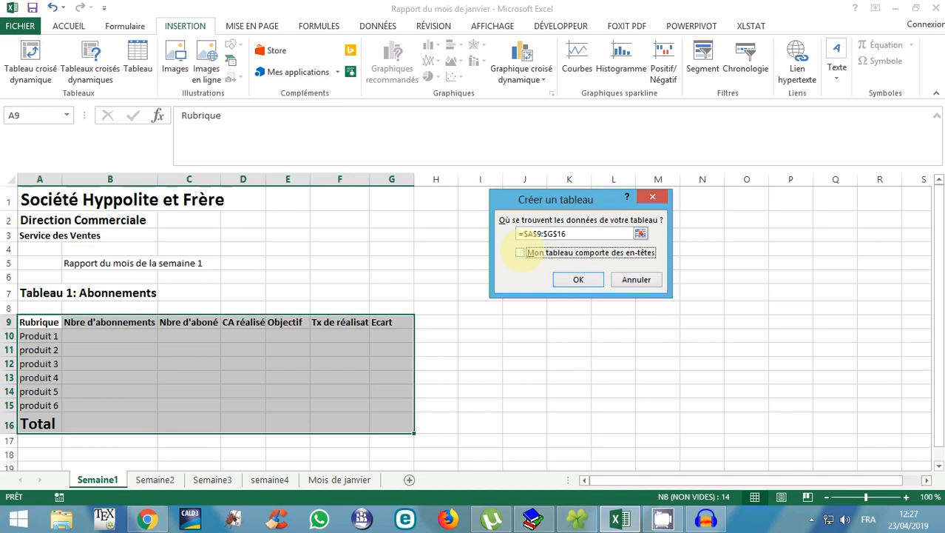
pyautogui.click(579, 279)
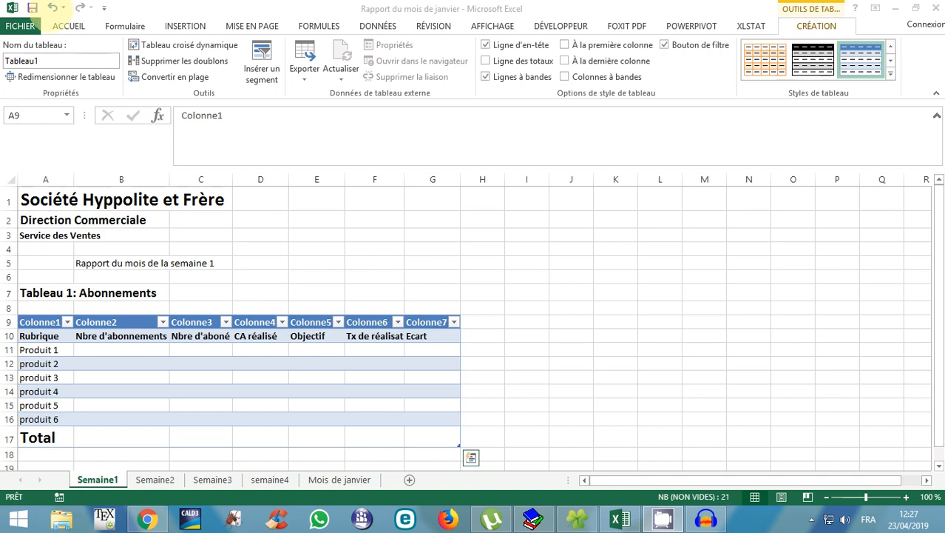
pyautogui.click(52, 7)
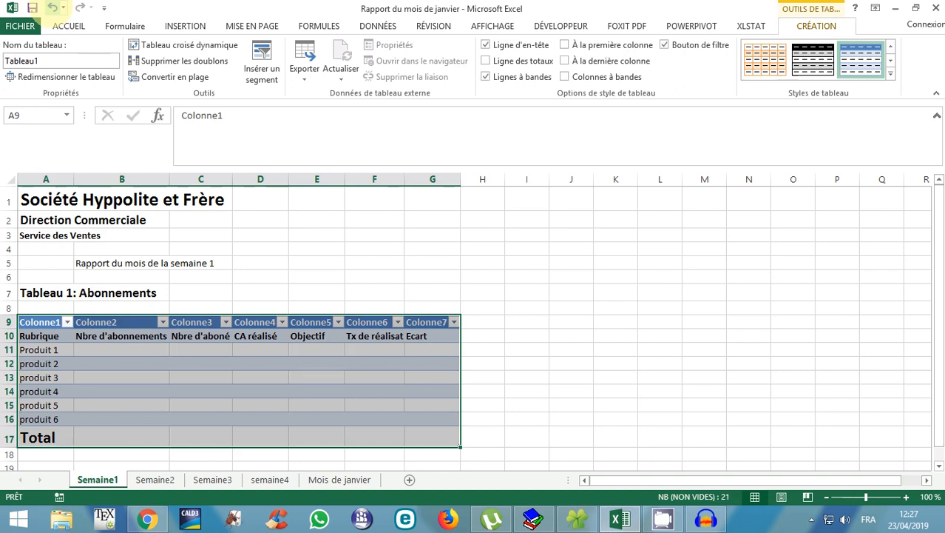
pyautogui.click(53, 8)
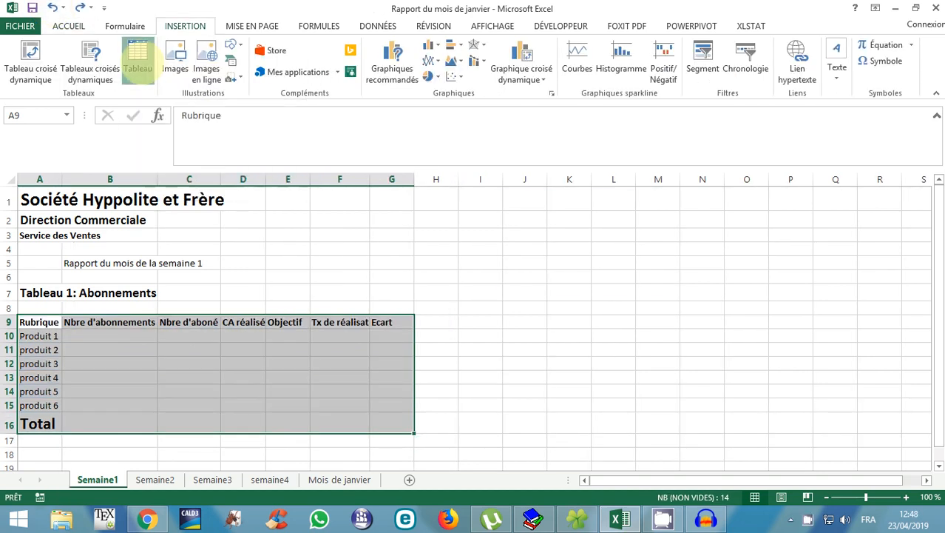
# Convert A9:G16 into a table using row 9 as headers and apply the green style from the first Moyen row
pyautogui.click(138, 68)
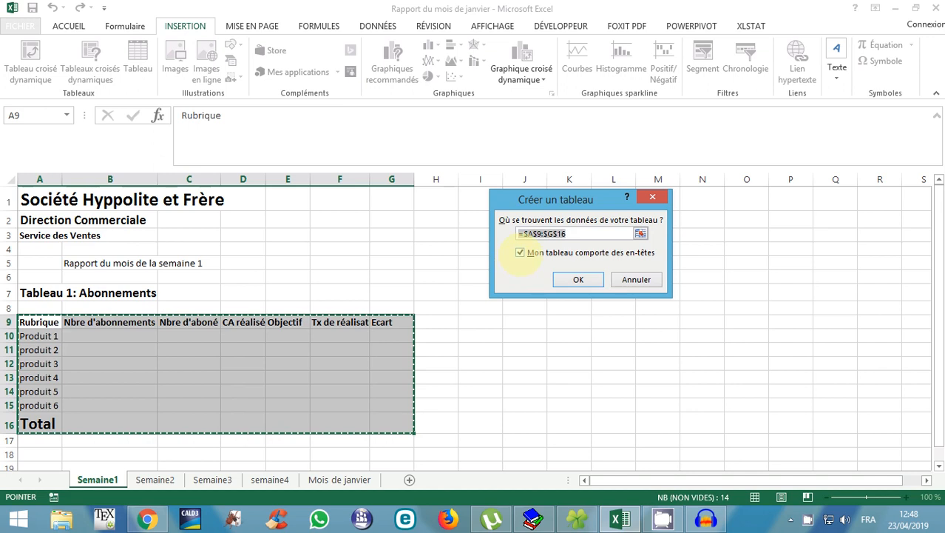
pyautogui.click(520, 252)
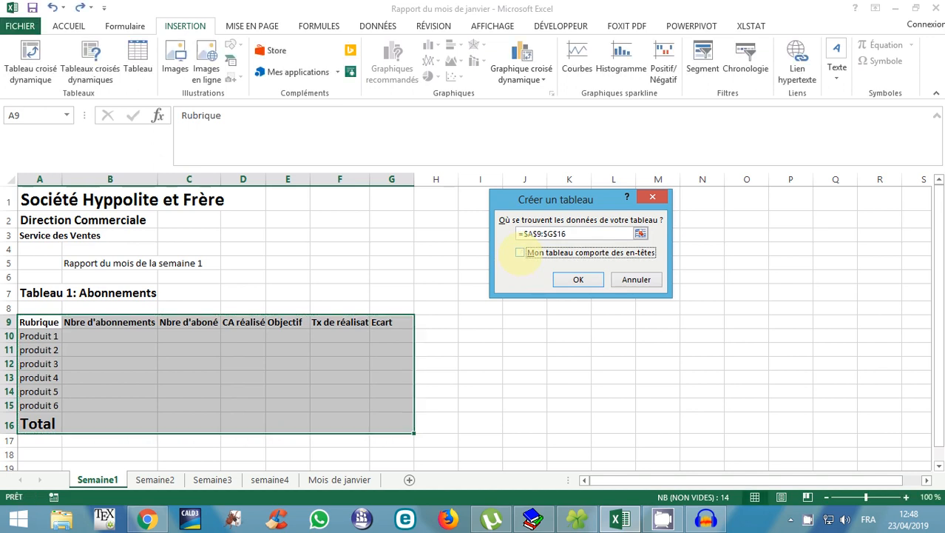
pyautogui.click(574, 278)
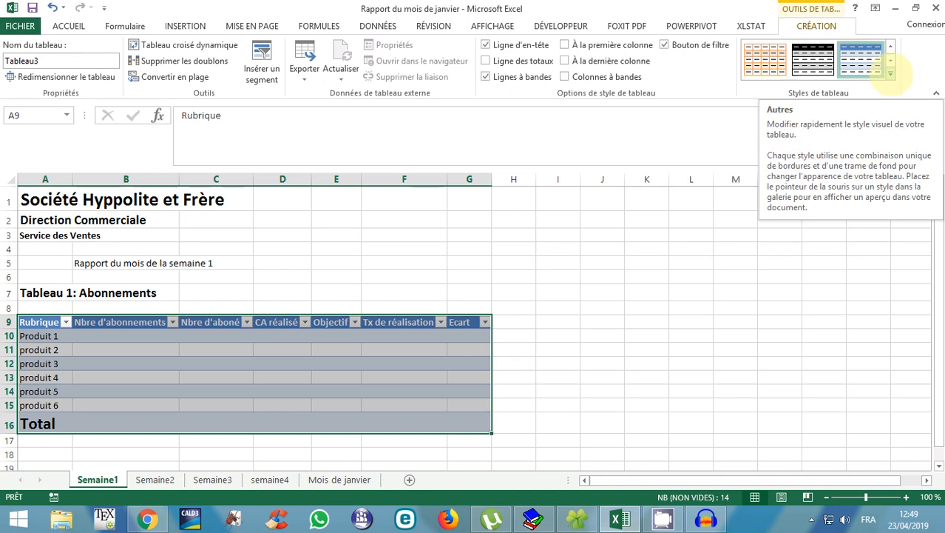
pyautogui.click(891, 74)
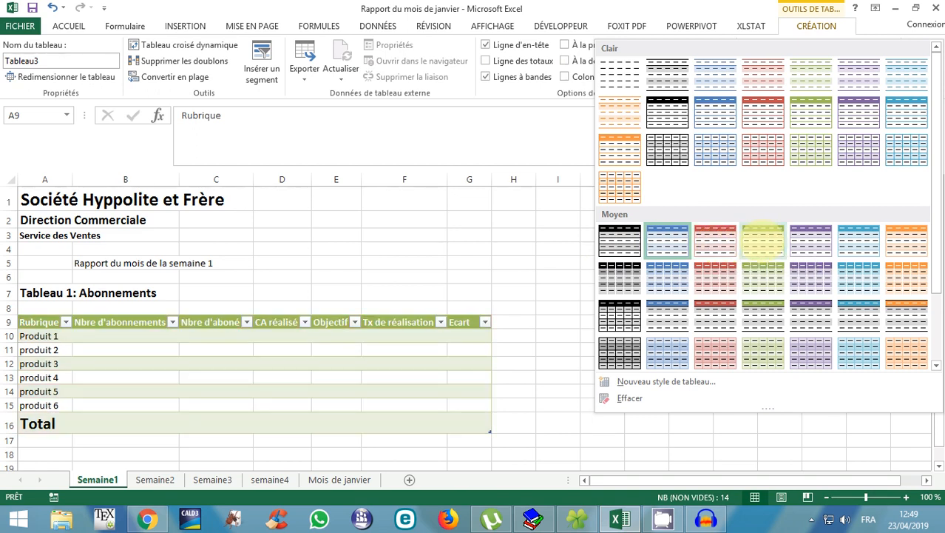
pyautogui.click(763, 239)
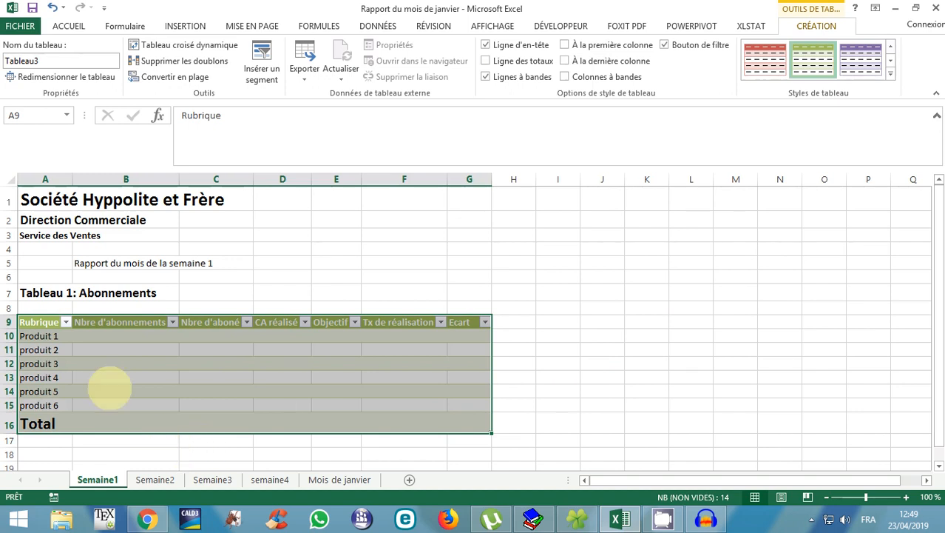
# Enter the Nbre d'abonnements values 27, 5, 6, 10, 20 and 9 for products 1 to 6 in B10:B15
pyautogui.click(110, 336)
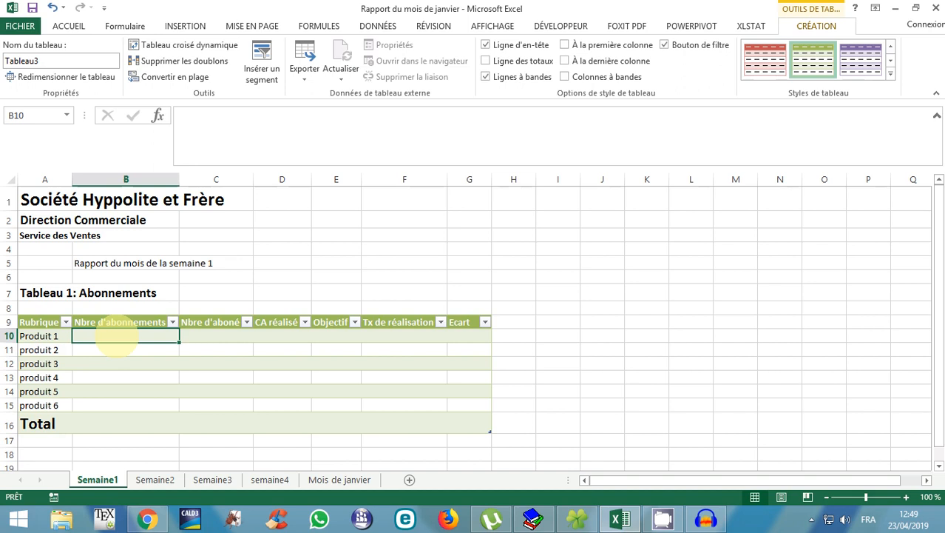
pyautogui.write('27')
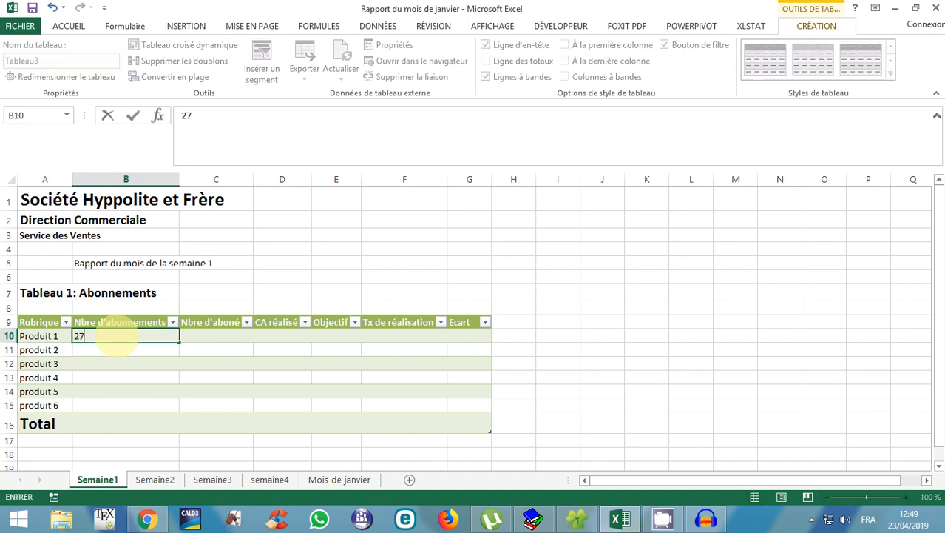
pyautogui.press('Return')
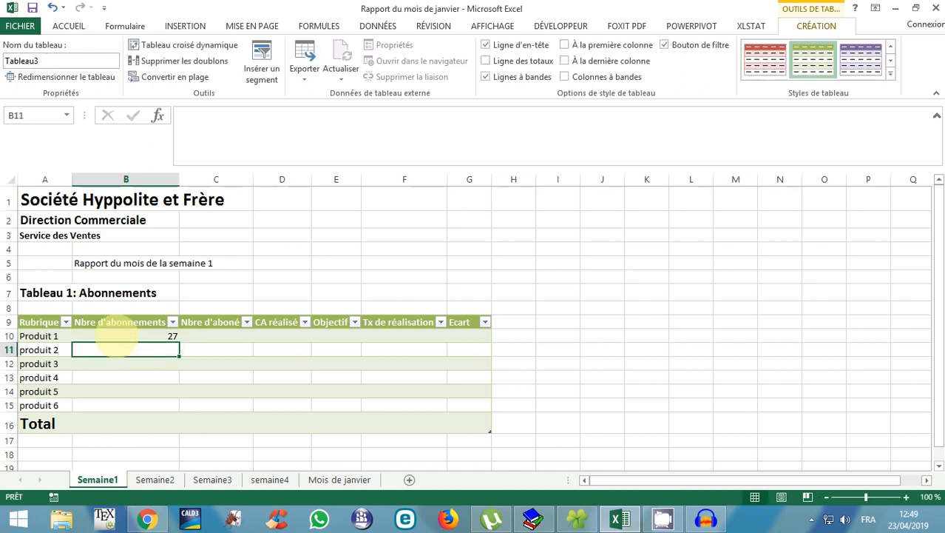
pyautogui.write('5')
pyautogui.press('Return')
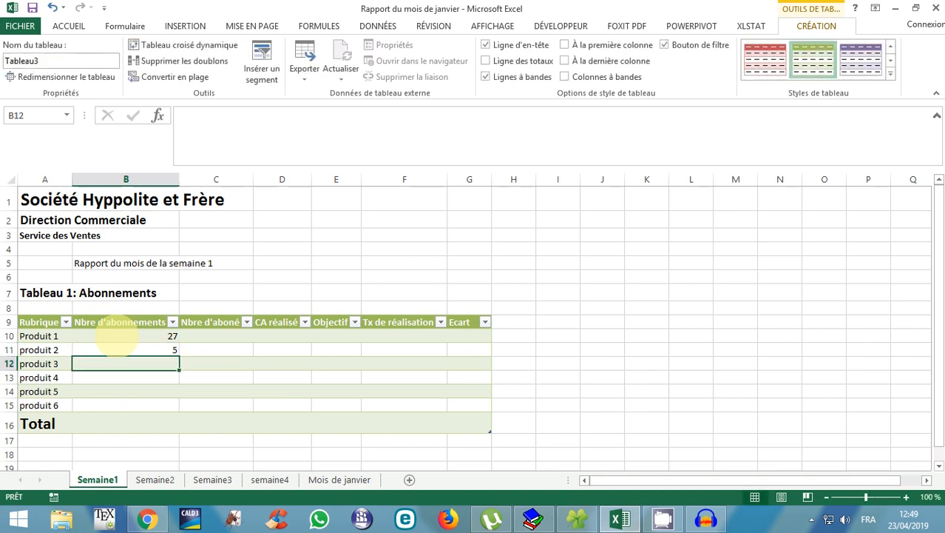
pyautogui.write('6')
pyautogui.press('Return')
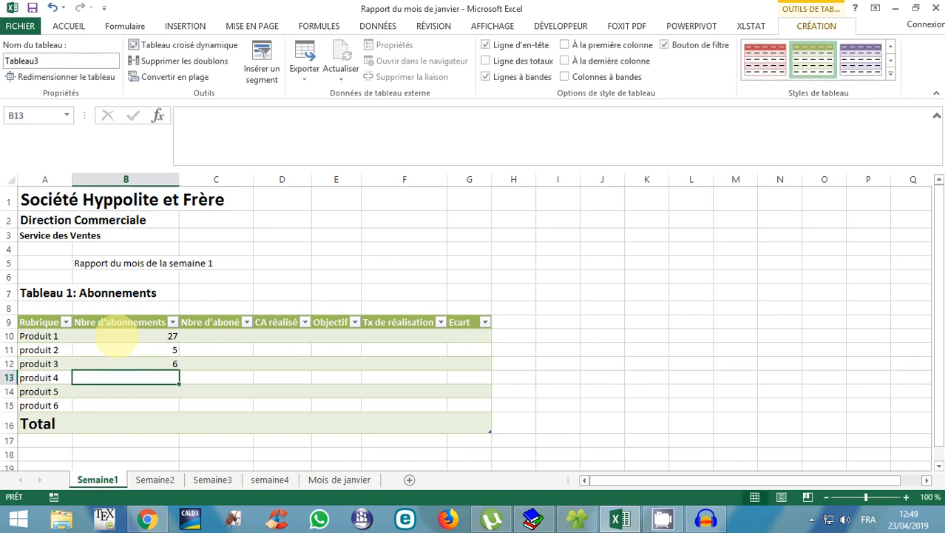
pyautogui.write('10')
pyautogui.press('Return')
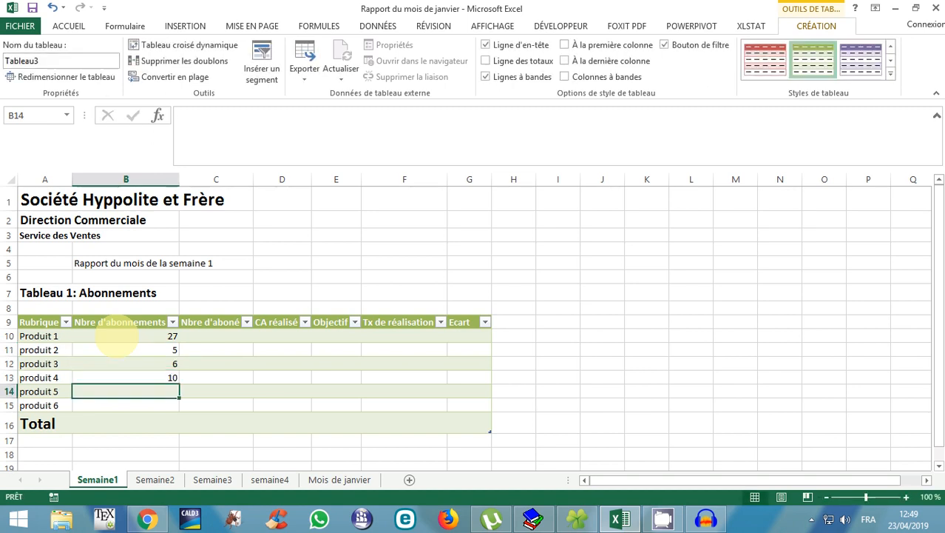
pyautogui.write('20')
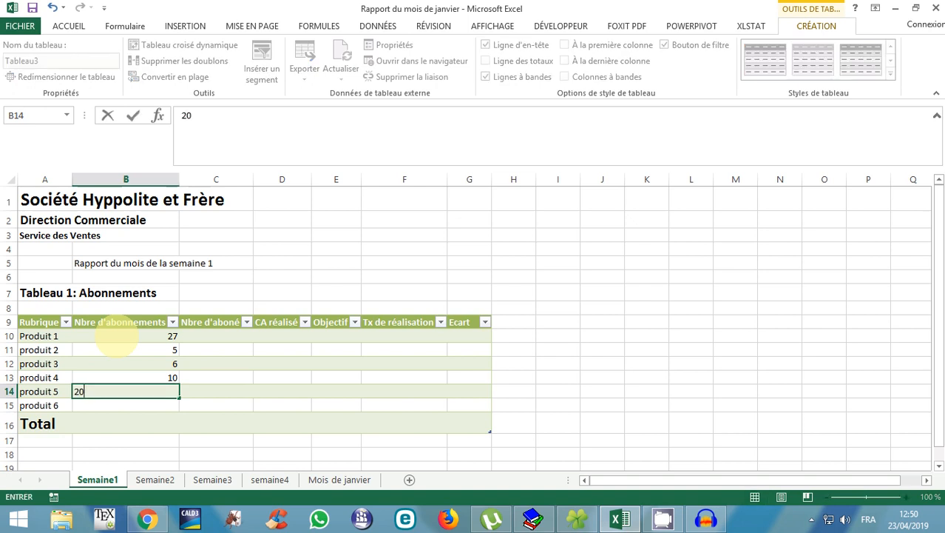
pyautogui.press('Return')
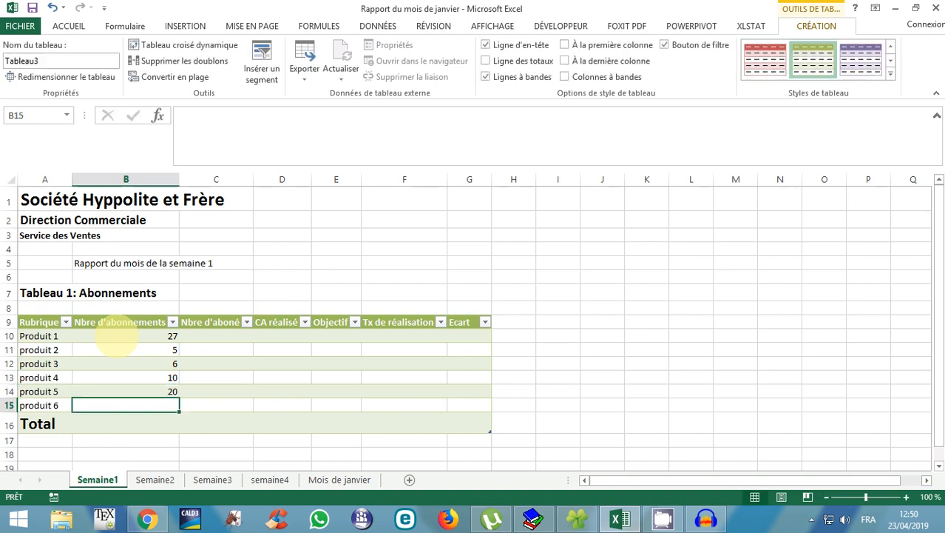
pyautogui.write('9')
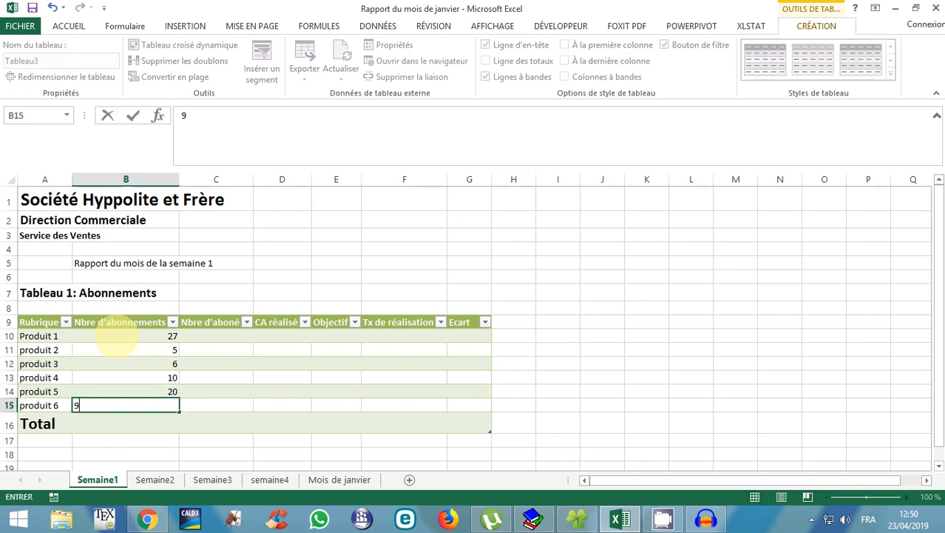
pyautogui.press('Return')
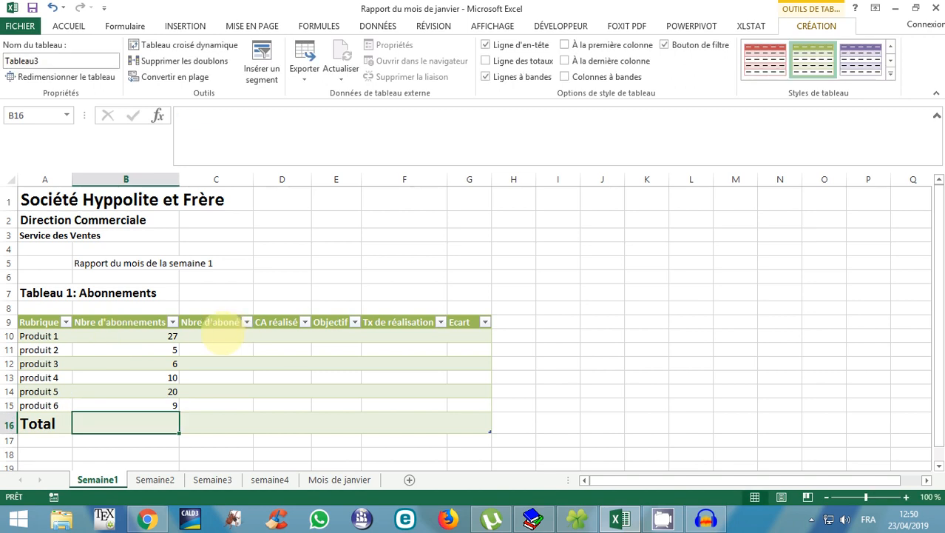
# Enter the Nbre d'aboné values 5, 2, 8, 6, 1 and 0 for products 1 to 6 in C10:C15
pyautogui.click(220, 335)
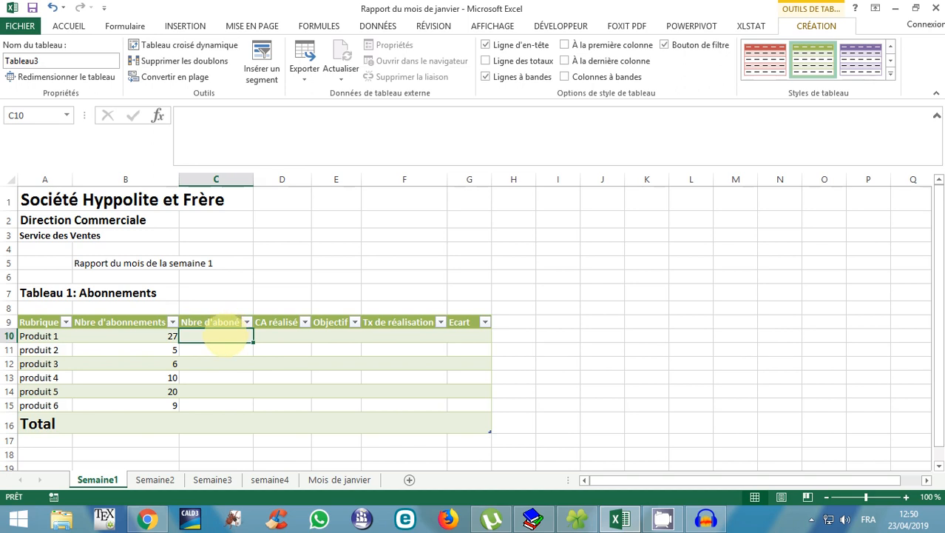
pyautogui.write('5')
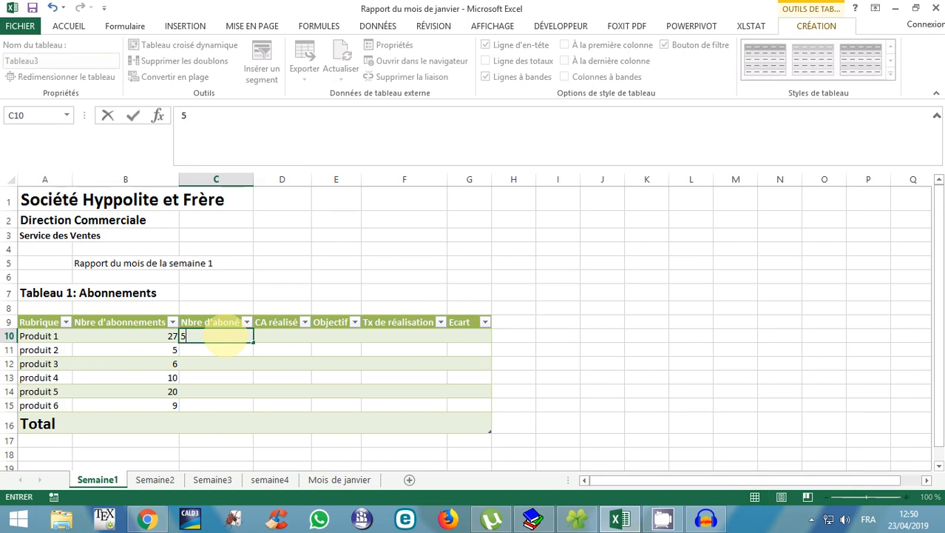
pyautogui.press('Return')
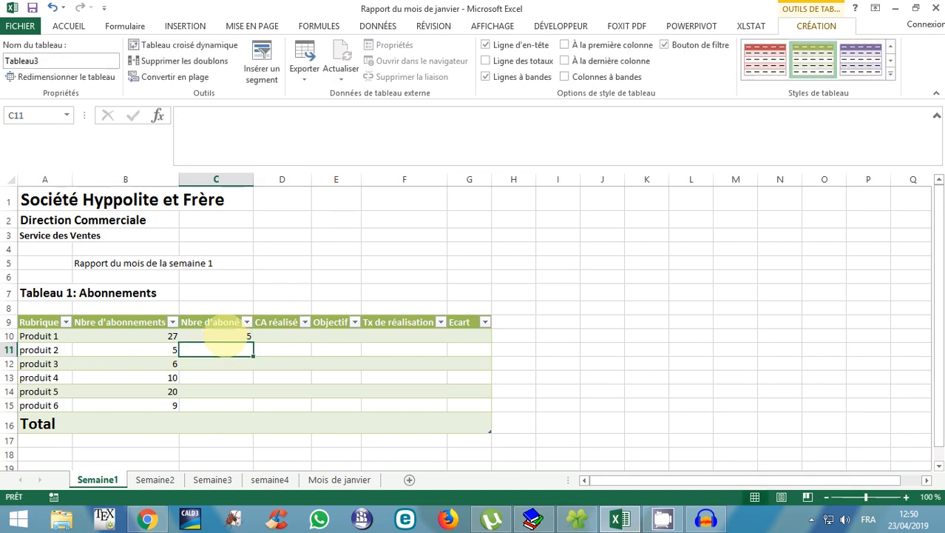
pyautogui.write('2')
pyautogui.press('Return')
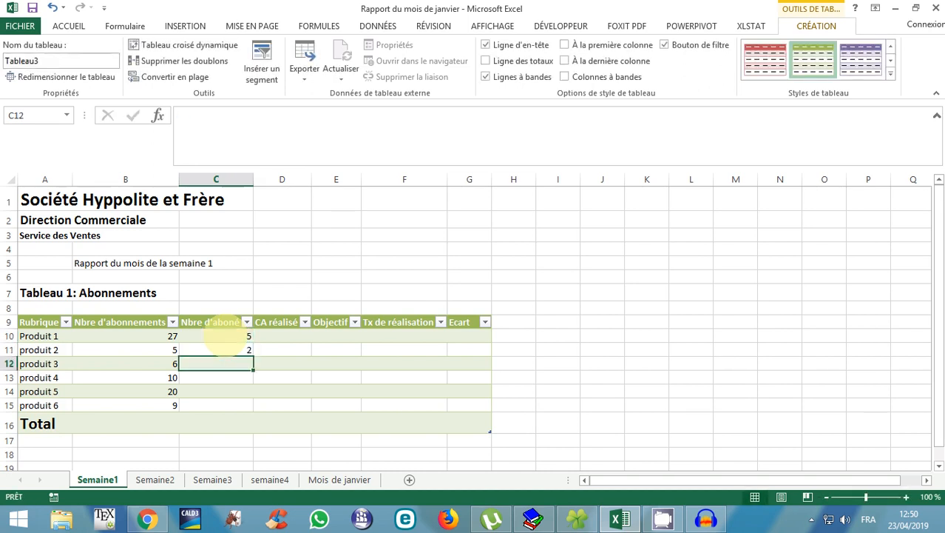
pyautogui.write('8')
pyautogui.press('Return')
pyautogui.write('6')
pyautogui.press('Return')
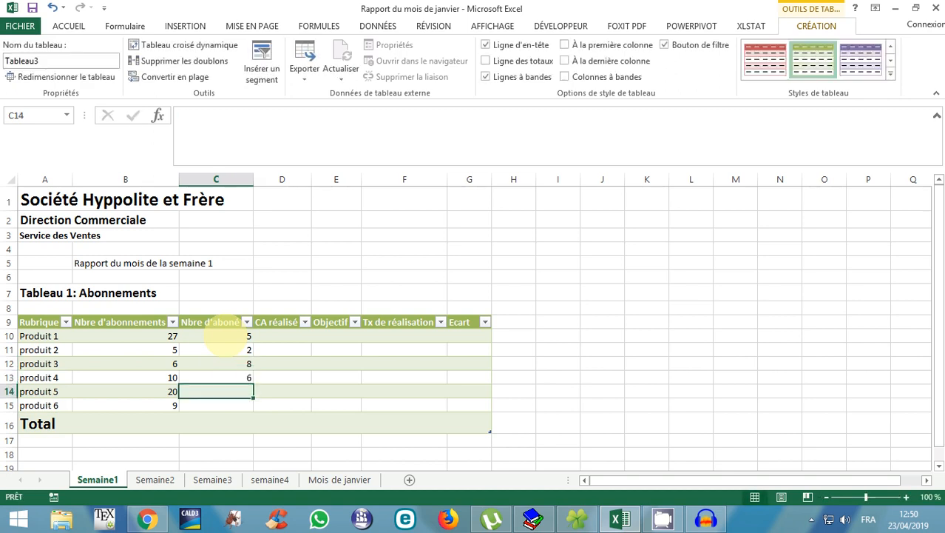
pyautogui.write('1')
pyautogui.press('Return')
pyautogui.write('2')
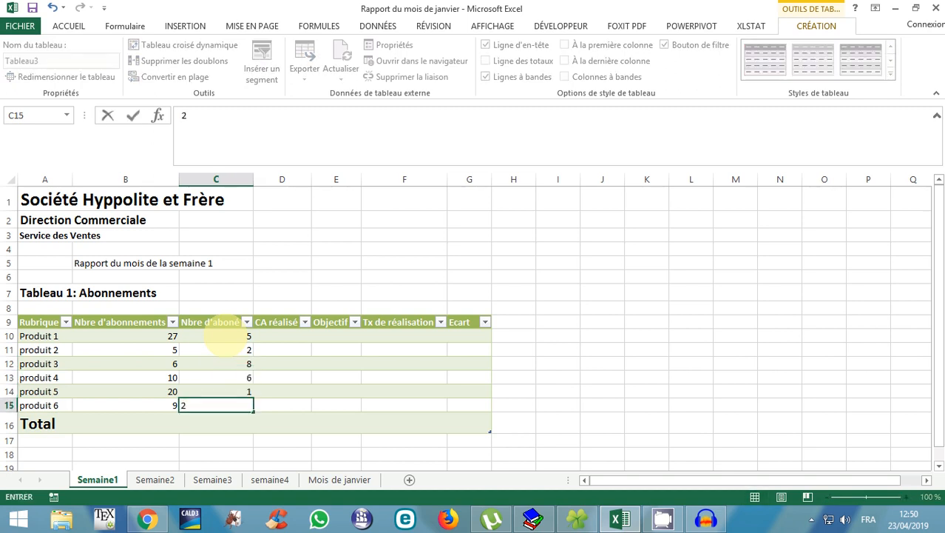
pyautogui.press('BackSpace')
pyautogui.write('0')
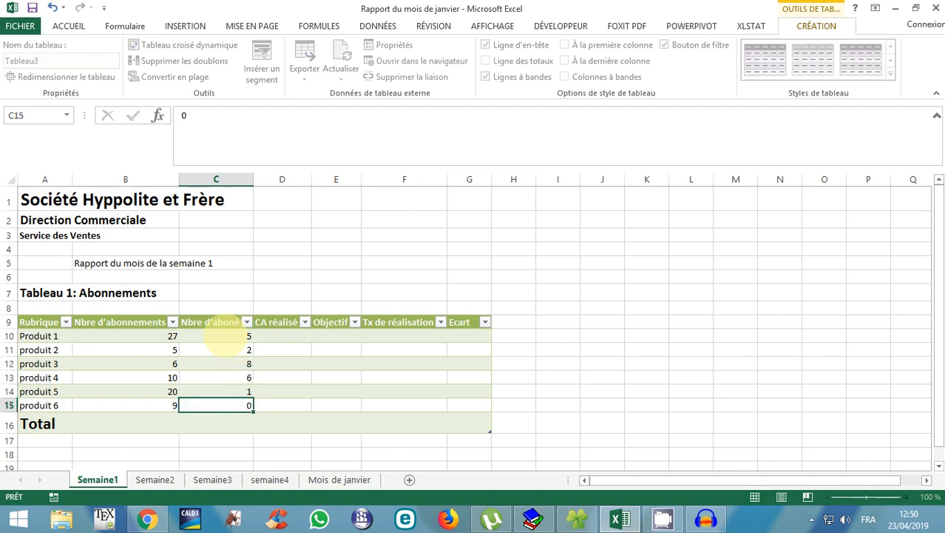
pyautogui.press('Return')
# Enter the CA réalisé values 2500000, 1850000 and 940000 for products 1 to 3 in D10:D12
pyautogui.click(282, 338)
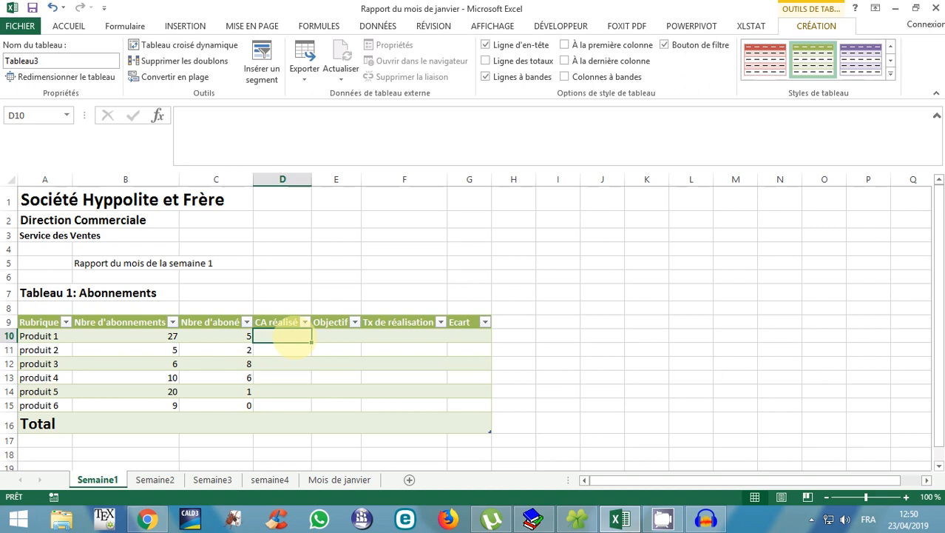
pyautogui.write('2500')
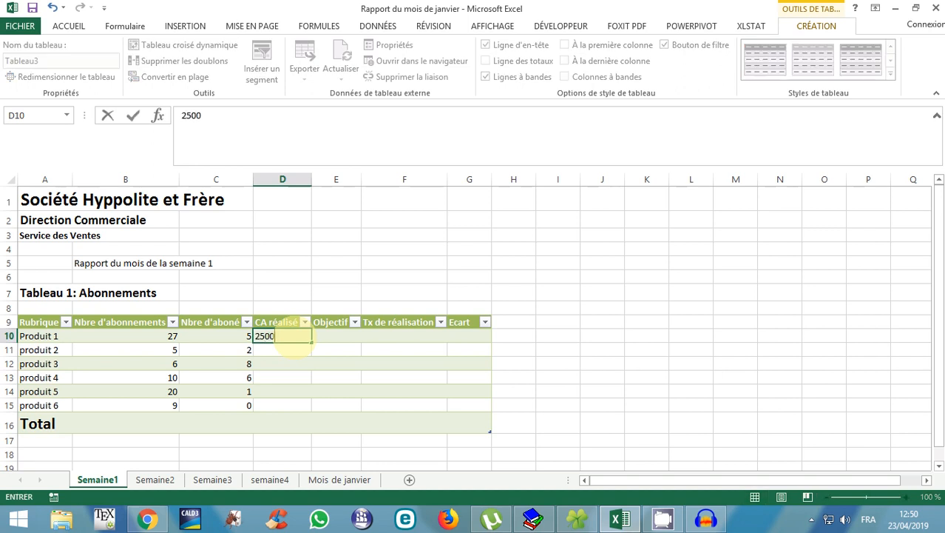
pyautogui.write('000')
pyautogui.press('Return')
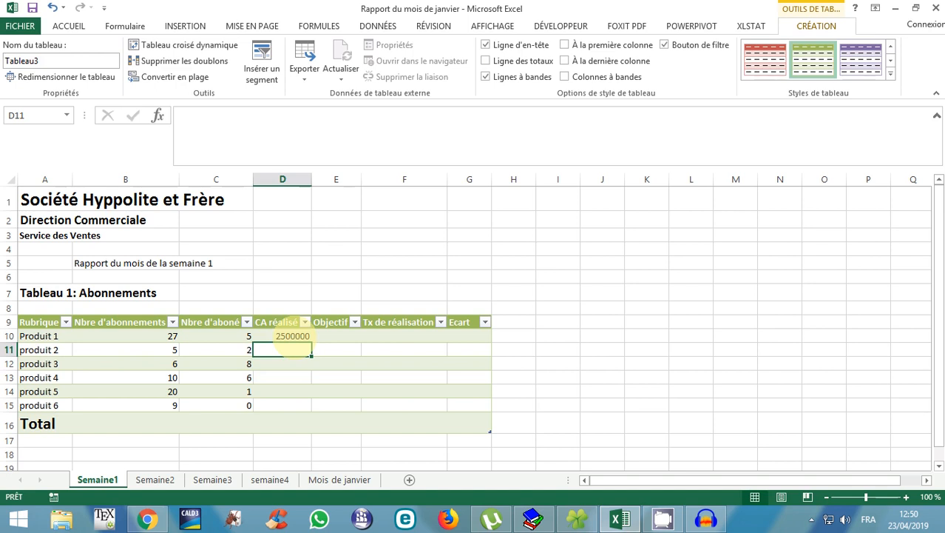
pyautogui.write('1850000')
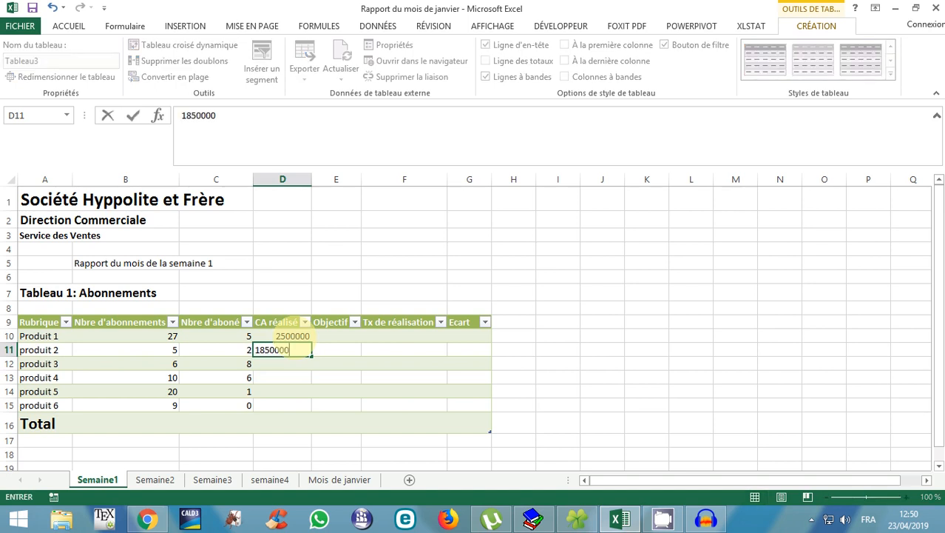
pyautogui.press('Return')
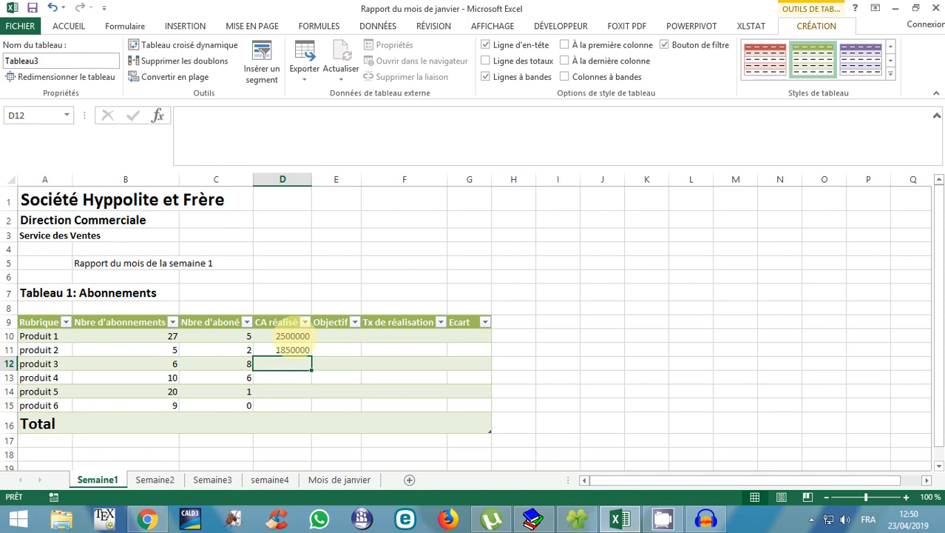
pyautogui.write('940')
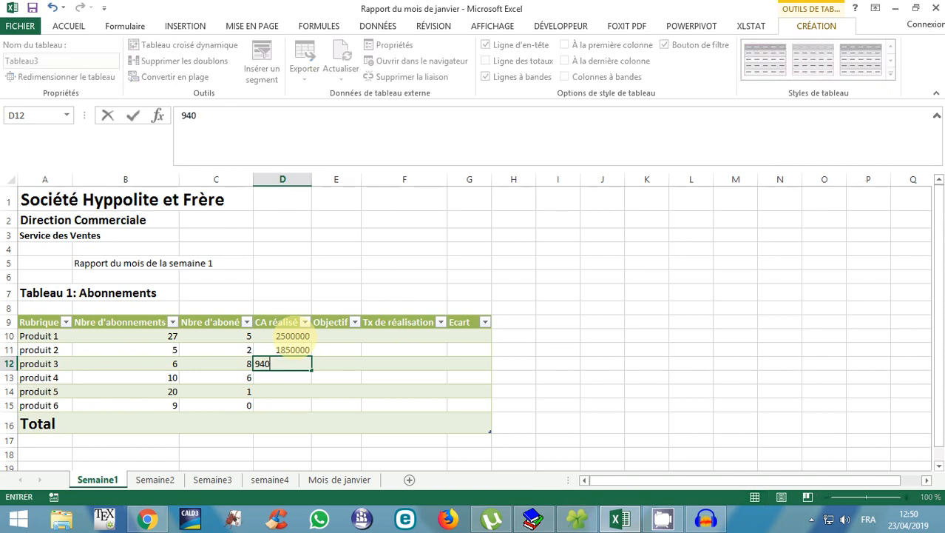
pyautogui.write('0000')
pyautogui.press('BackSpace')
pyautogui.press('Return')
# Enter the CA réalisé values 1680000, 250000 and 780000 for products 4 to 6 in D13:D15
pyautogui.write('168')
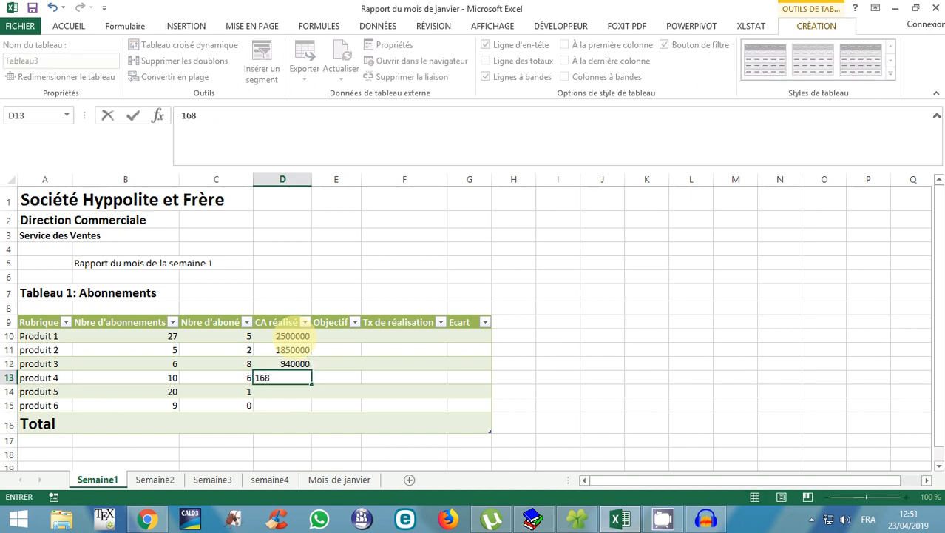
pyautogui.write('0000')
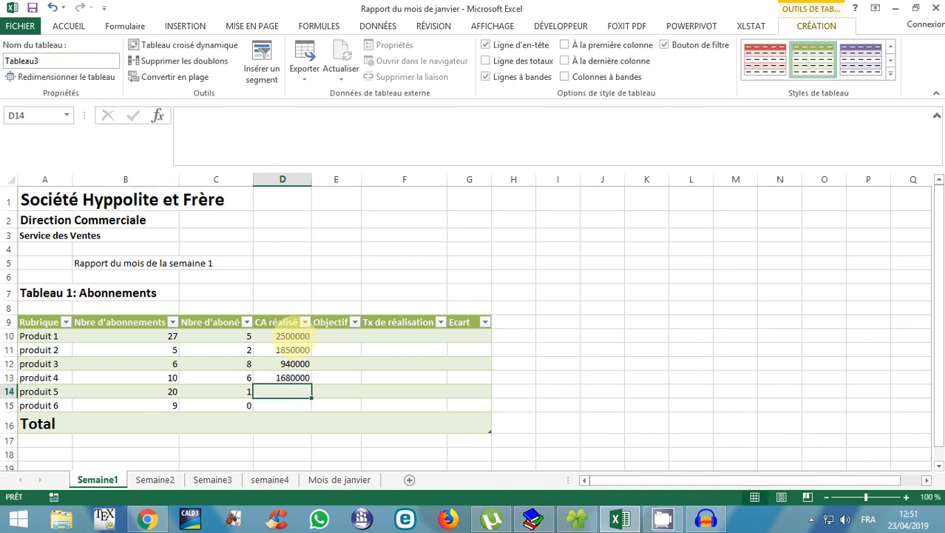
pyautogui.write('250000')
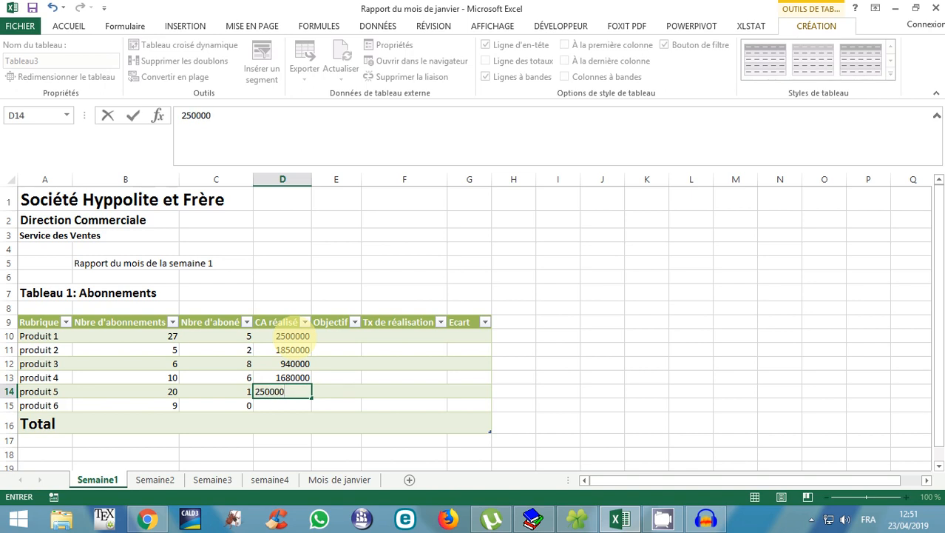
pyautogui.press('Return')
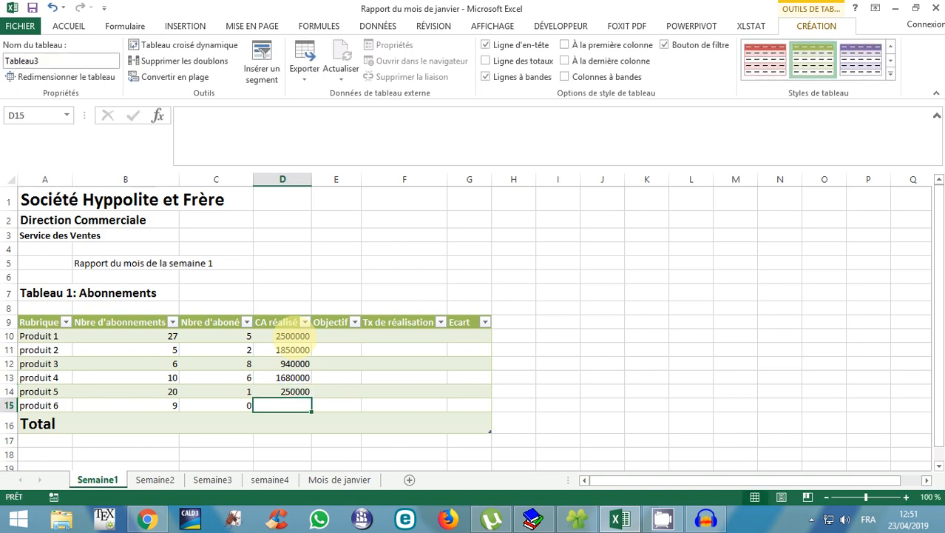
pyautogui.write('780')
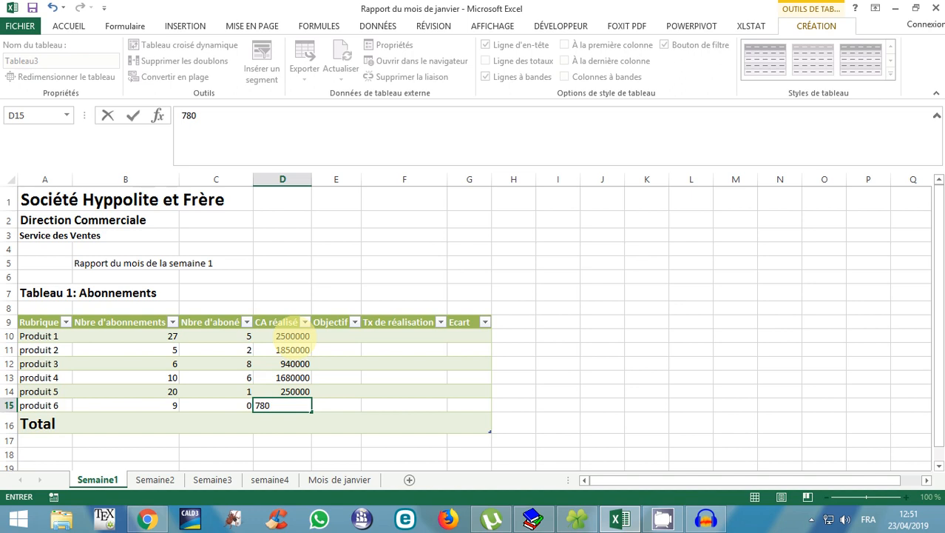
pyautogui.write('000')
pyautogui.press('Return')
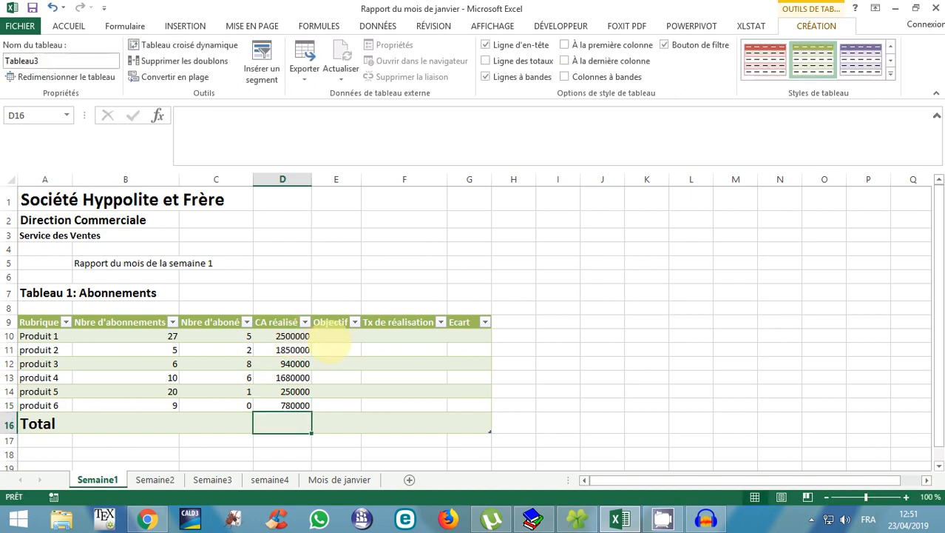
# Enter the Objectif values 3000000, 2000000 and 500000 for products 1 to 3 in E10:E12
pyautogui.click(335, 337)
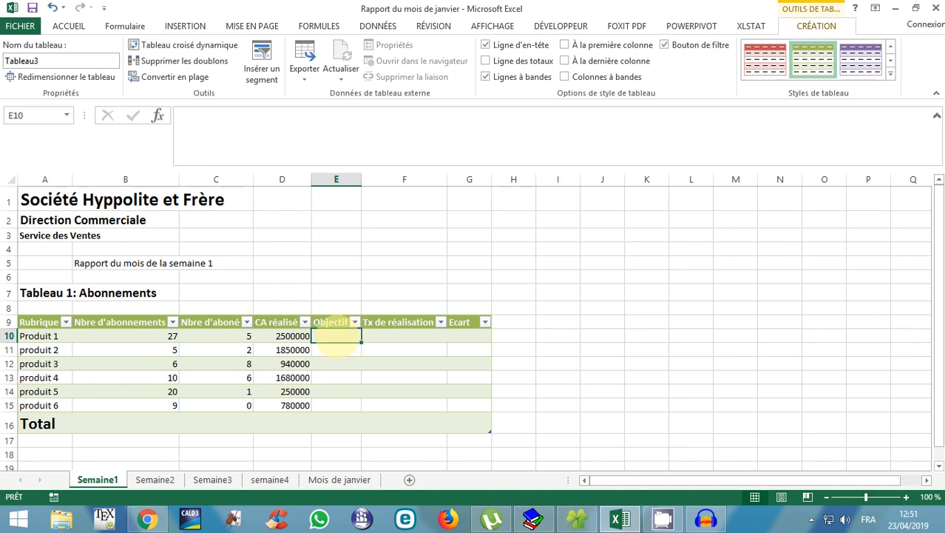
pyautogui.write('30')
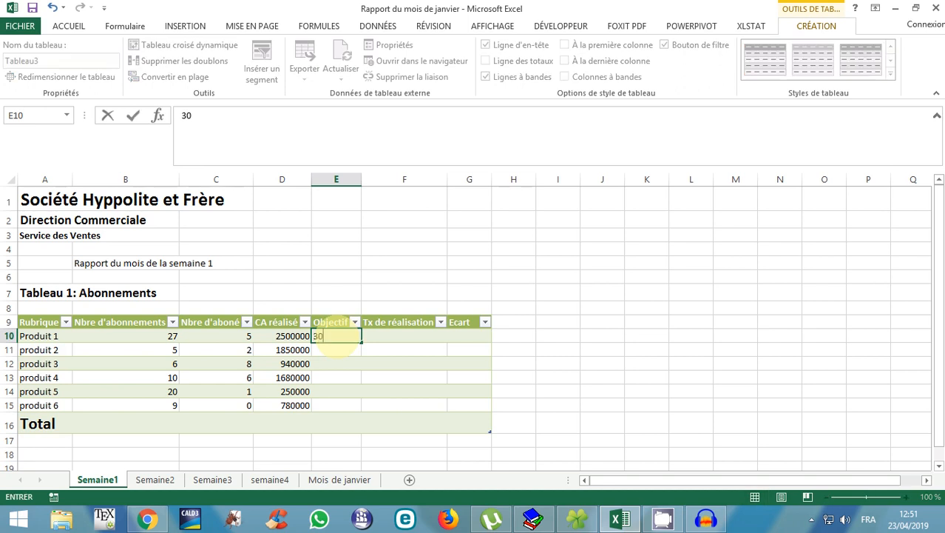
pyautogui.write('00000')
pyautogui.press('Return')
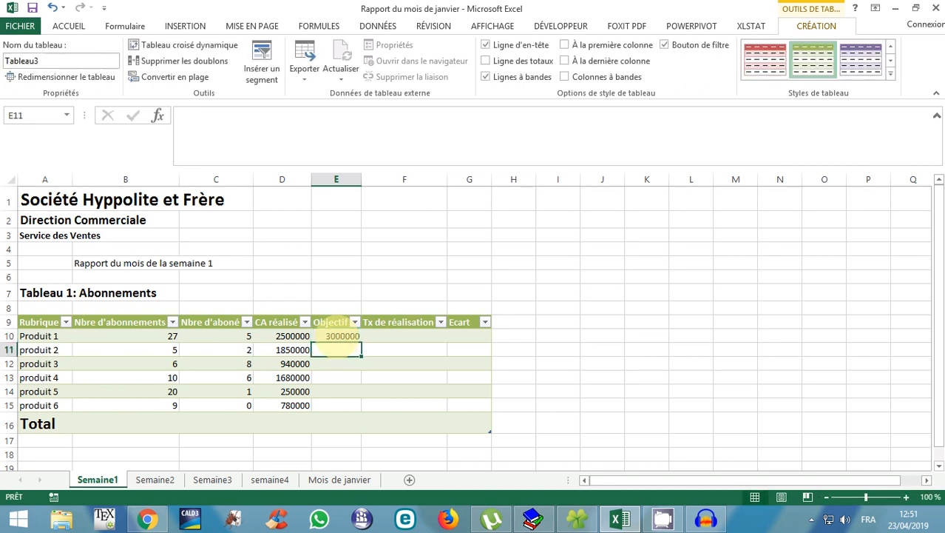
pyautogui.write('2000')
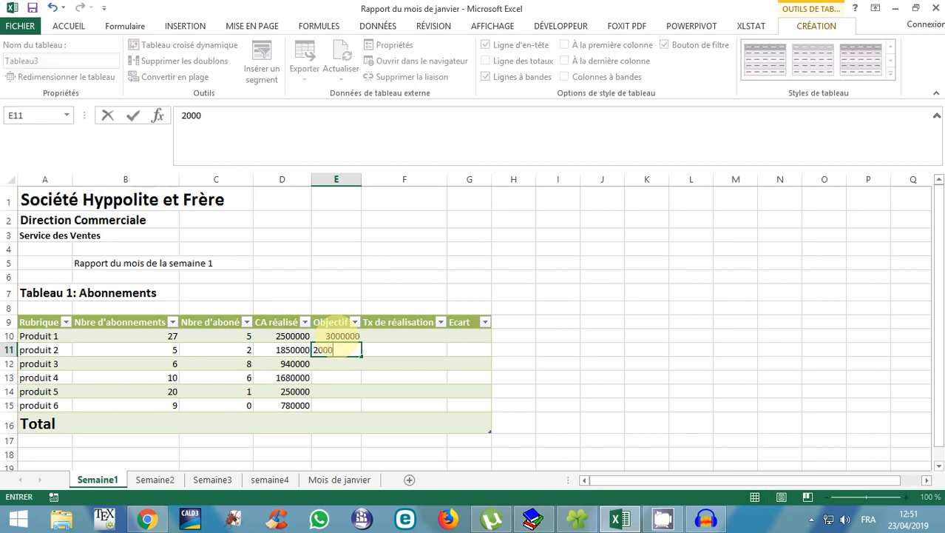
pyautogui.write('000')
pyautogui.press('Return')
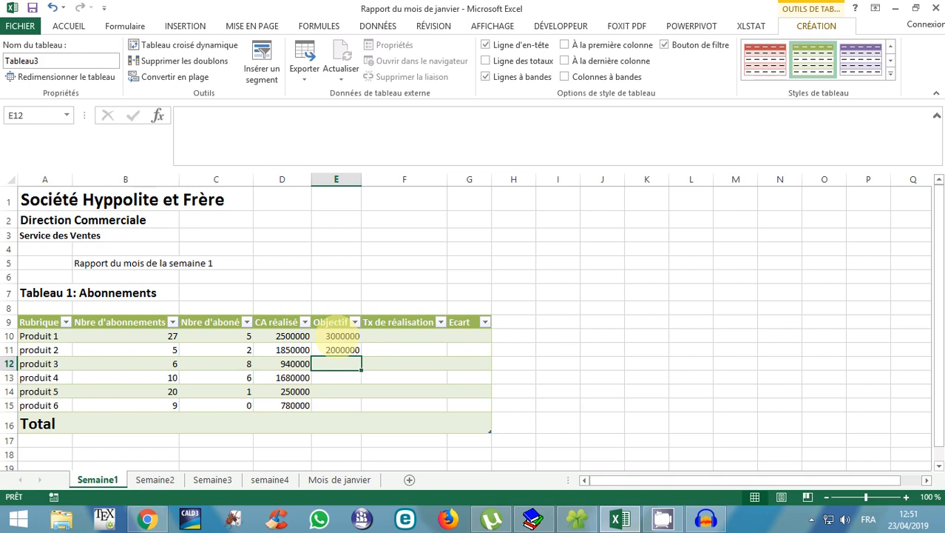
pyautogui.write('500')
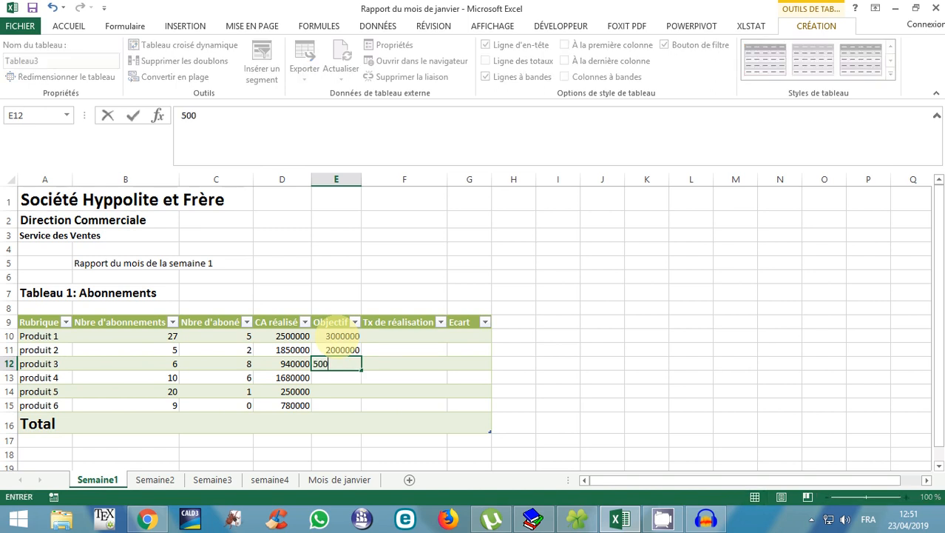
pyautogui.write('000')
pyautogui.press('Return')
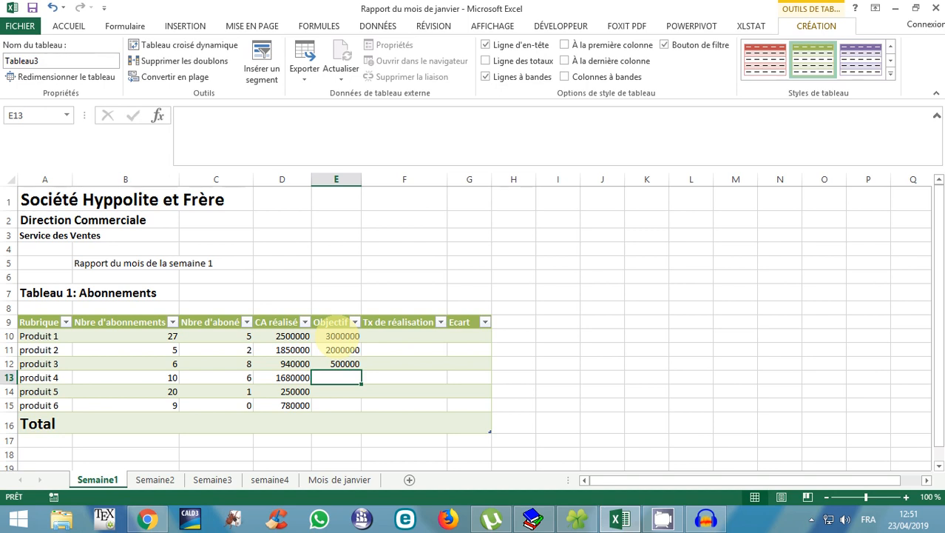
# Enter the Objectif values 25000000, 350000 and 1000000 for products 4 to 6 in E13:E15
pyautogui.write('2')
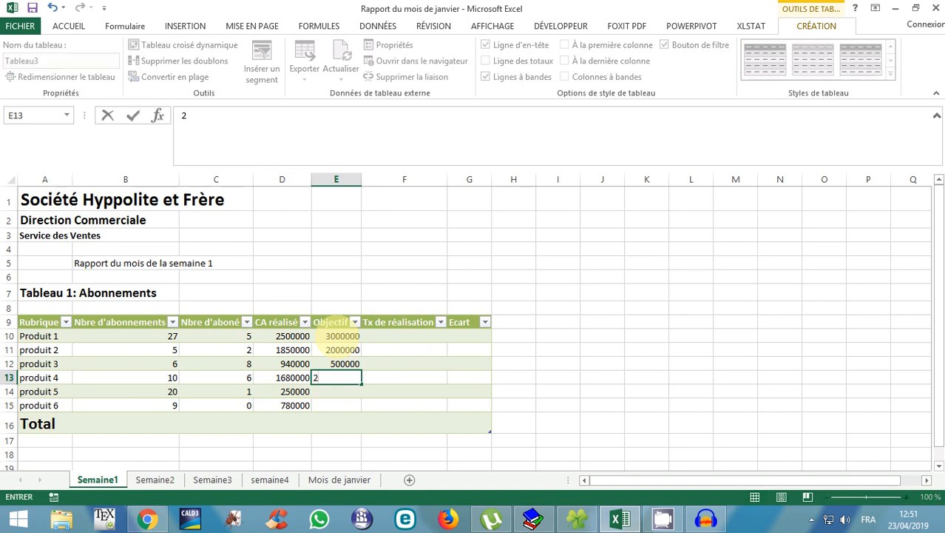
pyautogui.write('500000')
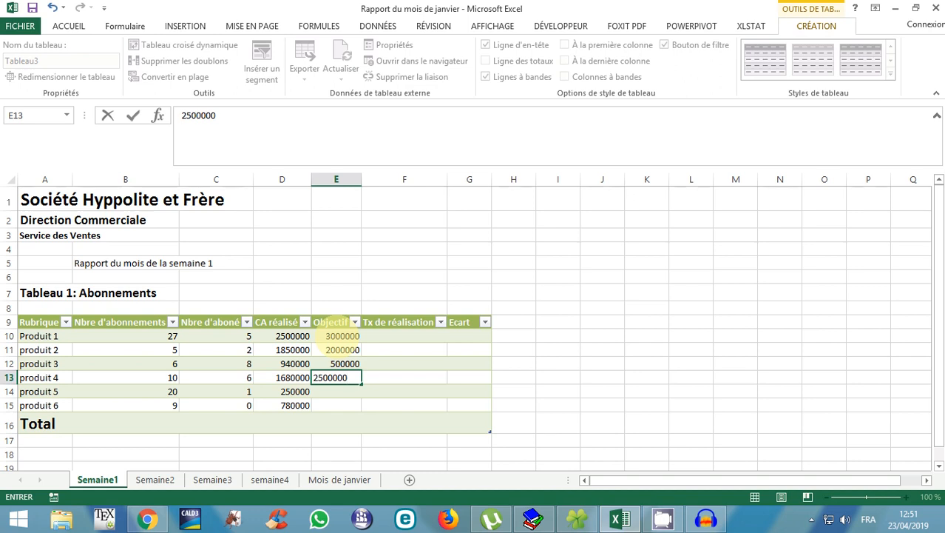
pyautogui.write('0')
pyautogui.press('Return')
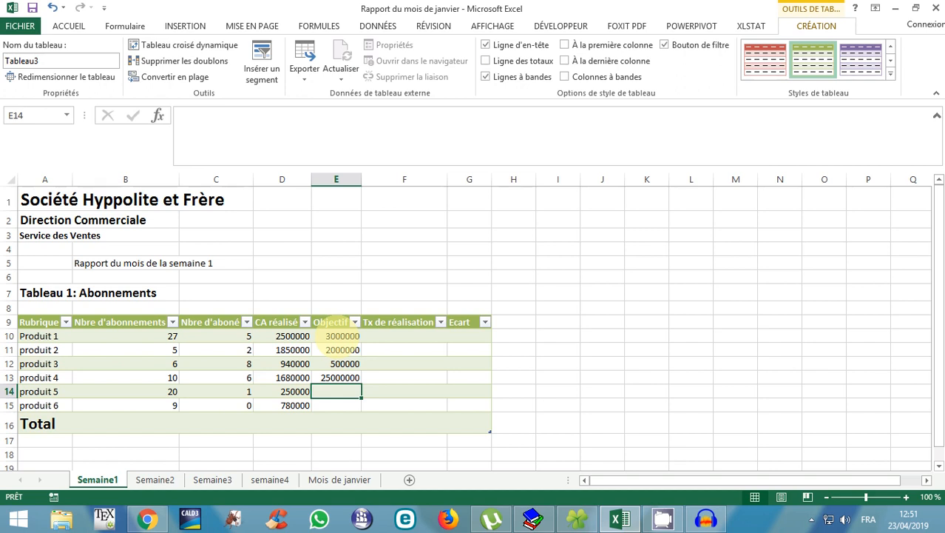
pyautogui.write('35')
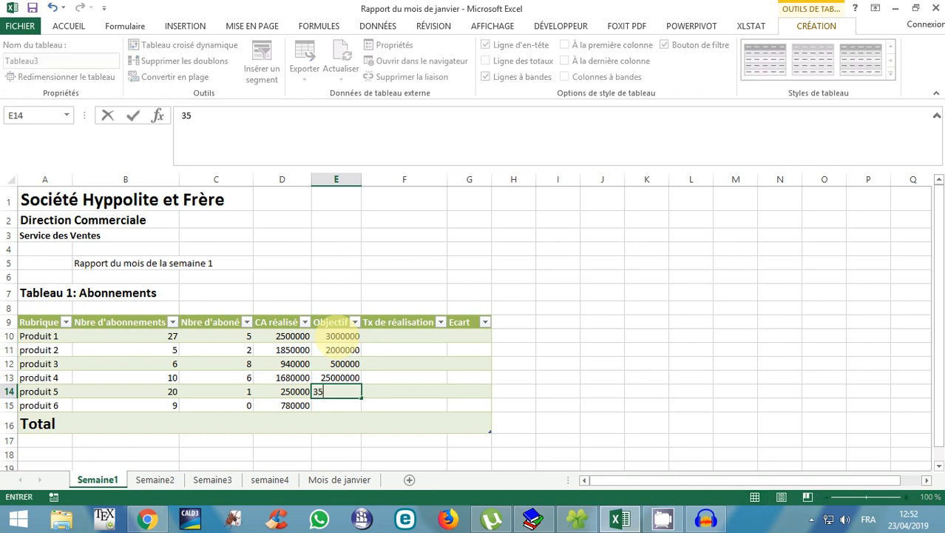
pyautogui.write('00000')
pyautogui.press('BackSpace')
pyautogui.press('Return')
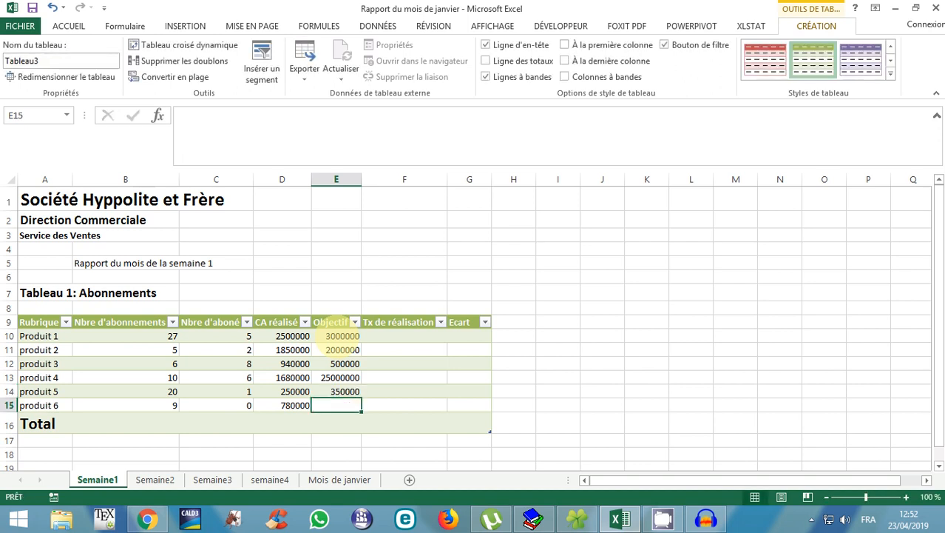
pyautogui.write('1000')
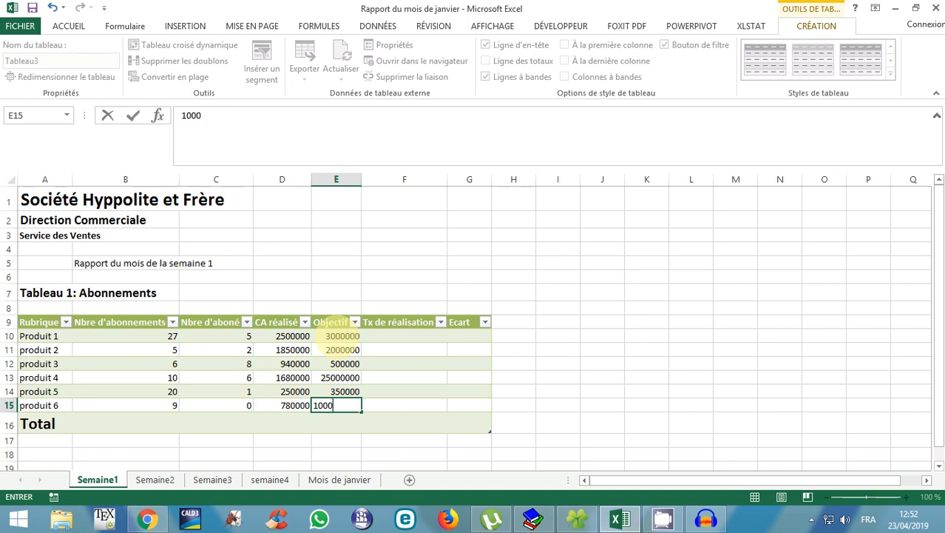
pyautogui.write('000')
pyautogui.press('Return')
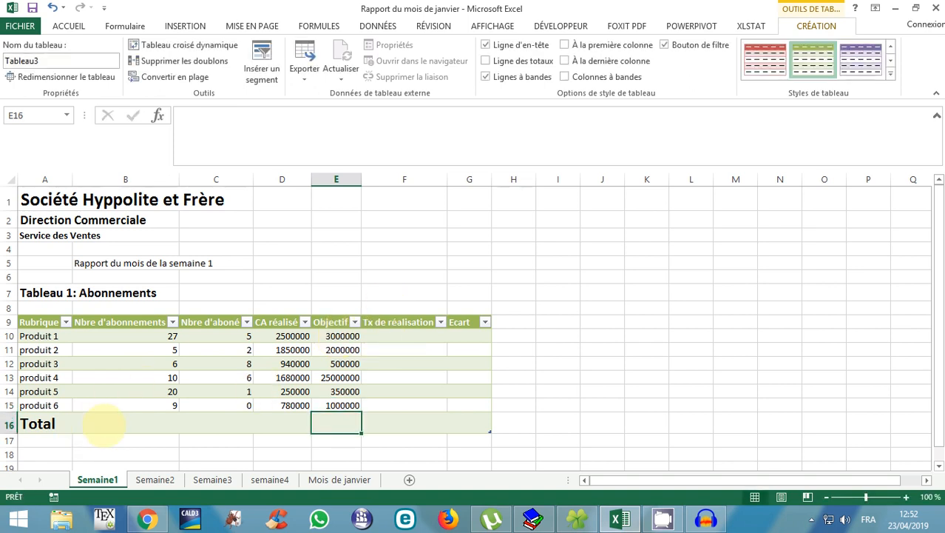
# Total the Nbre d'abonnements column in B16 with the formula =SOMME(B10:B15)
pyautogui.click(104, 426)
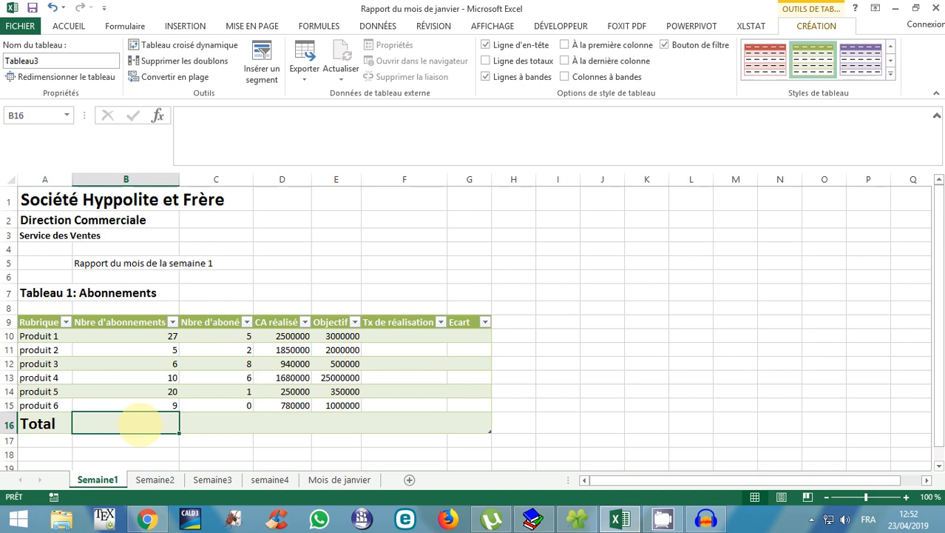
pyautogui.write('=')
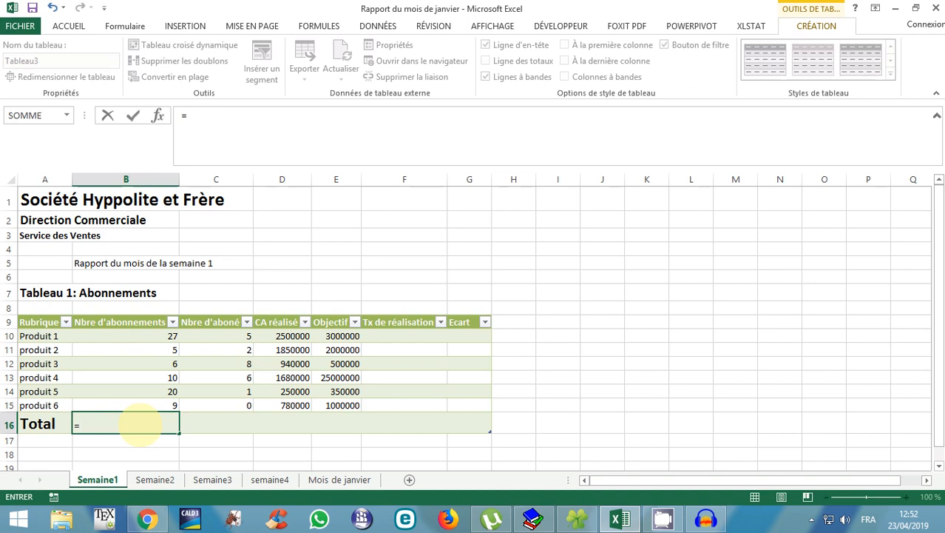
pyautogui.write('som')
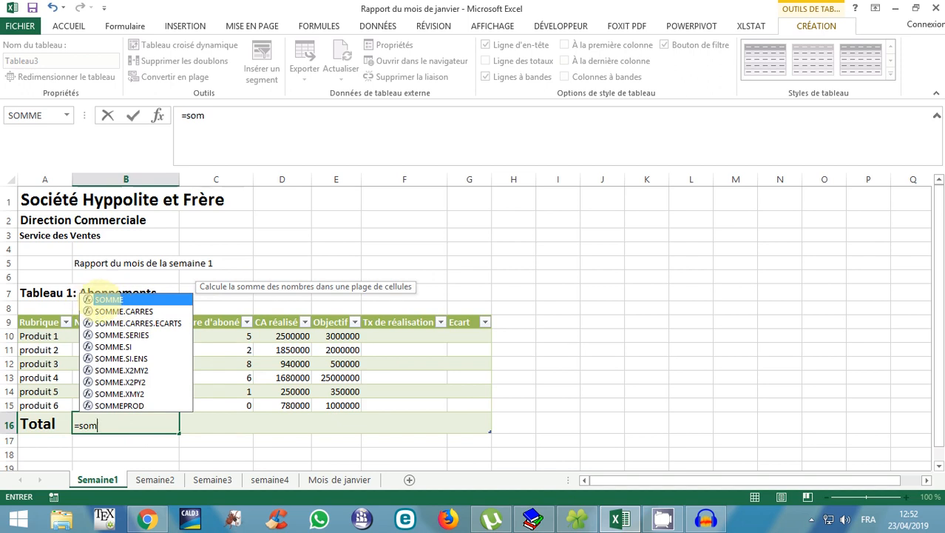
pyautogui.doubleClick(96, 294)
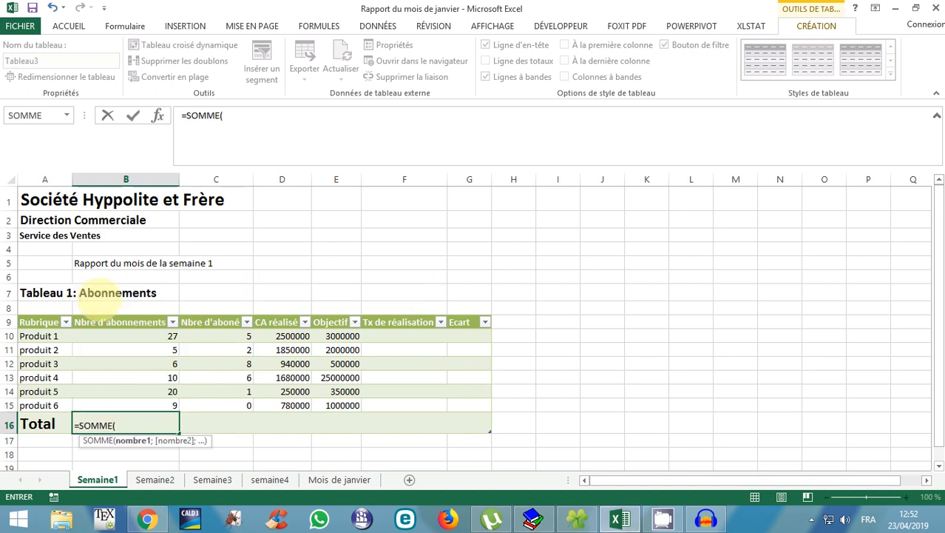
pyautogui.click(126, 335)
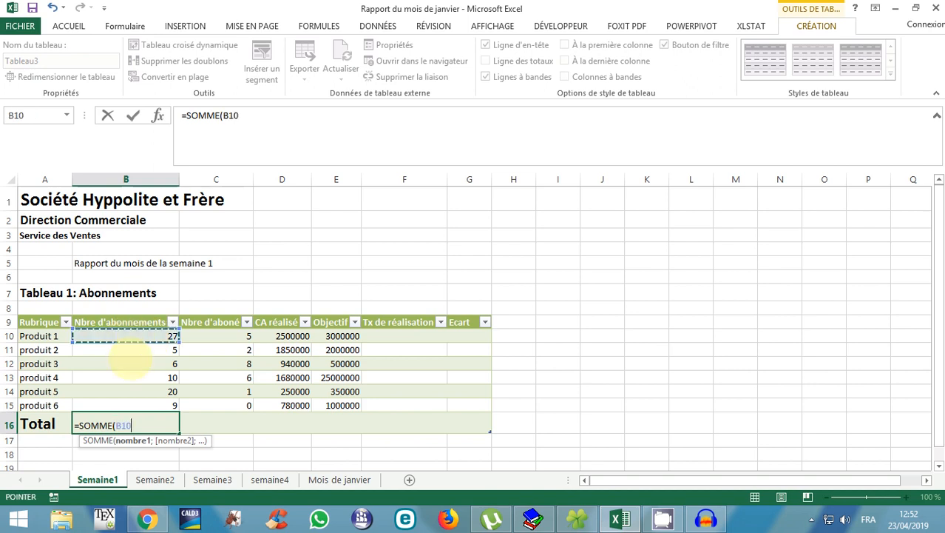
pyautogui.moveTo(128, 360); pyautogui.dragTo(136, 404)
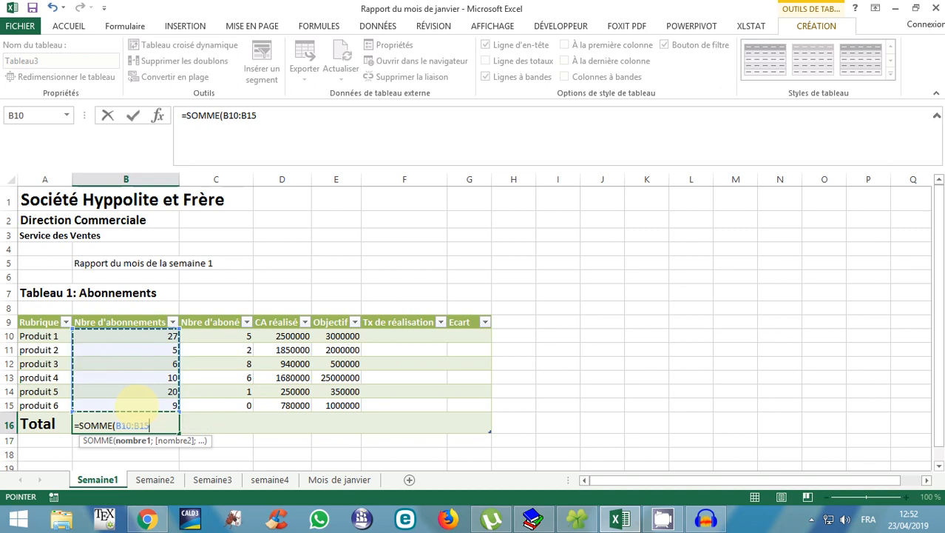
pyautogui.write(')')
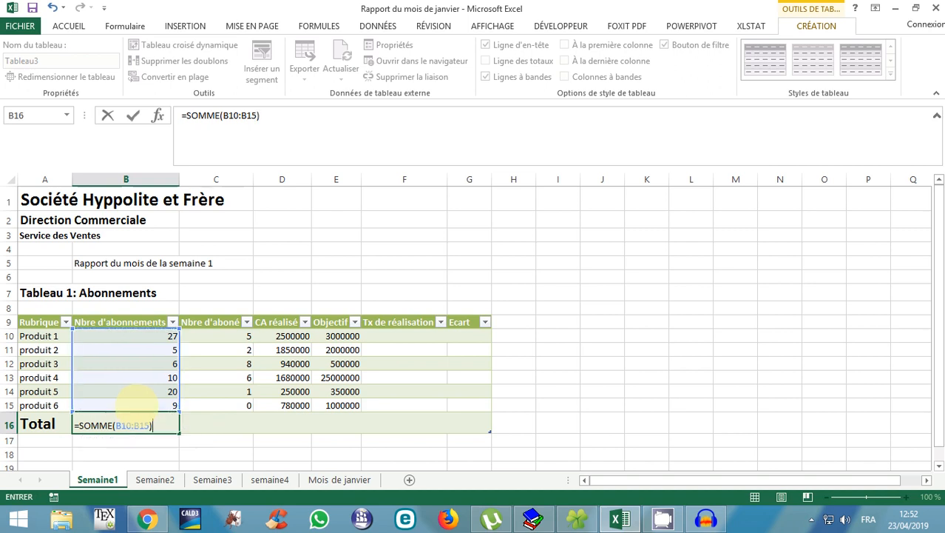
pyautogui.press('Return')
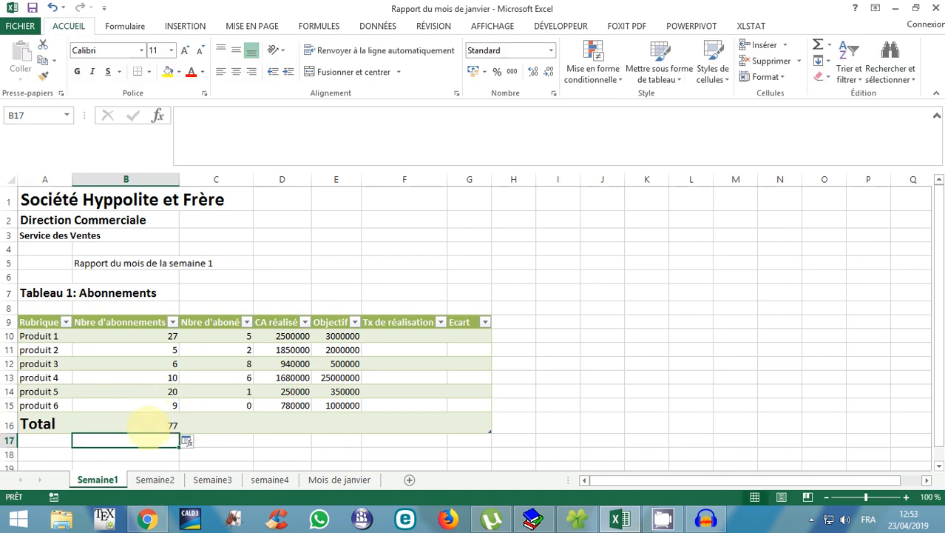
# Fill the total formula from B16 across C16:E16 to sum the Nbre d'aboné, CA réalisé and Objectif columns
pyautogui.click(148, 426)
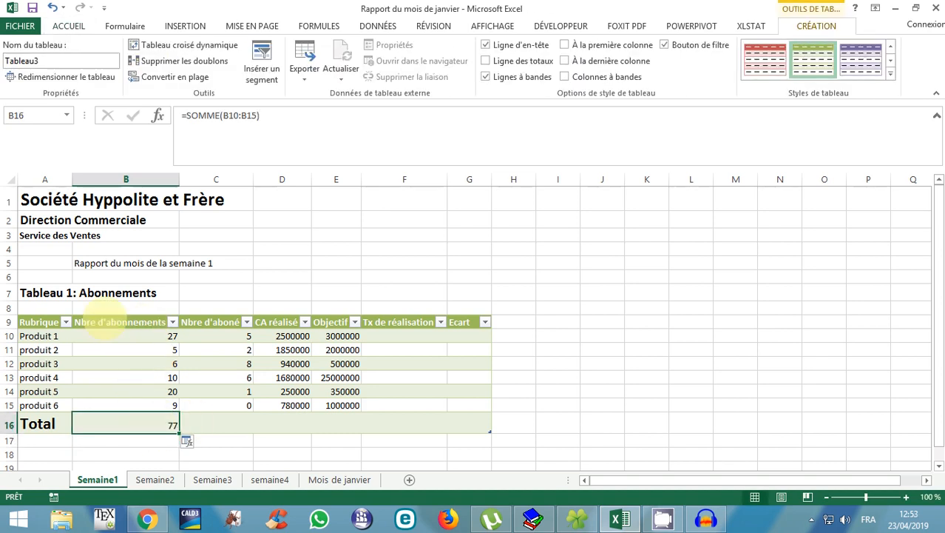
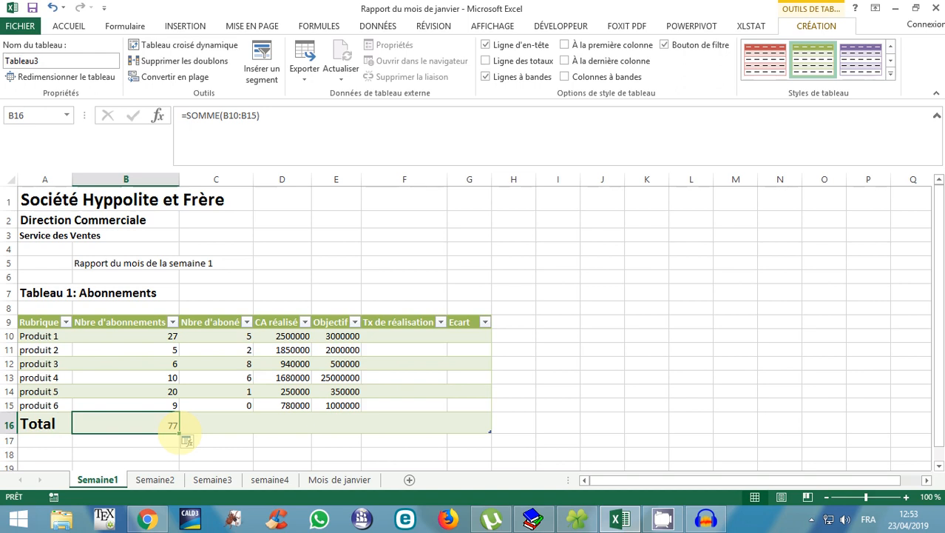
pyautogui.moveTo(179, 432); pyautogui.dragTo(342, 428)
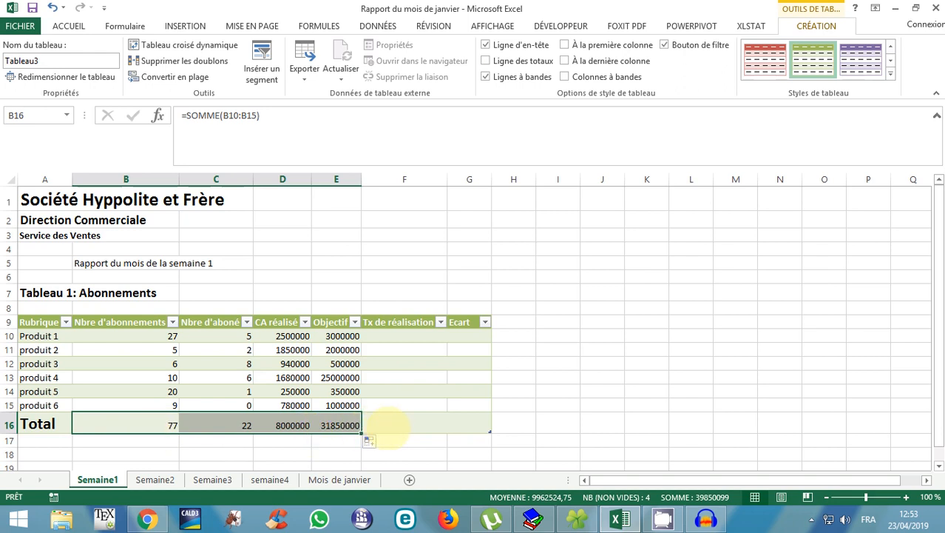
pyautogui.click(376, 427)
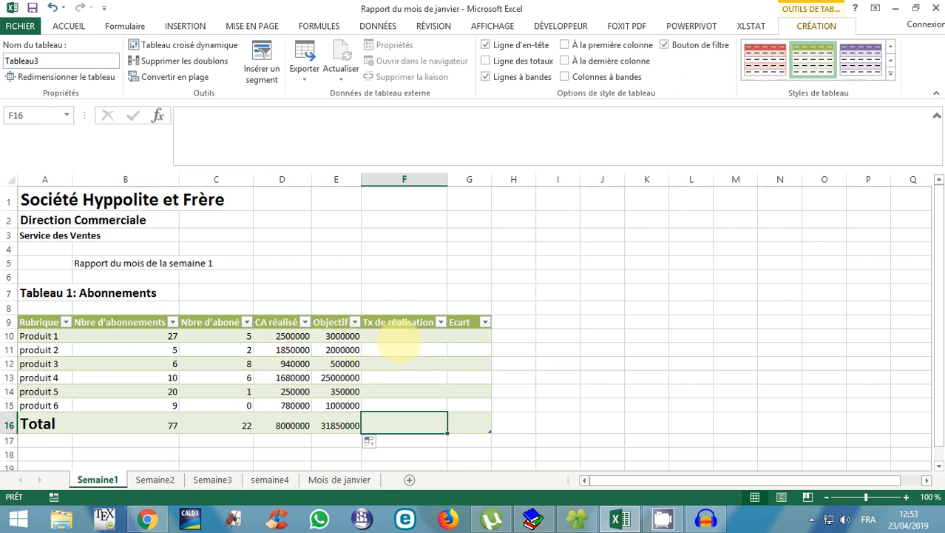
pyautogui.click(390, 338)
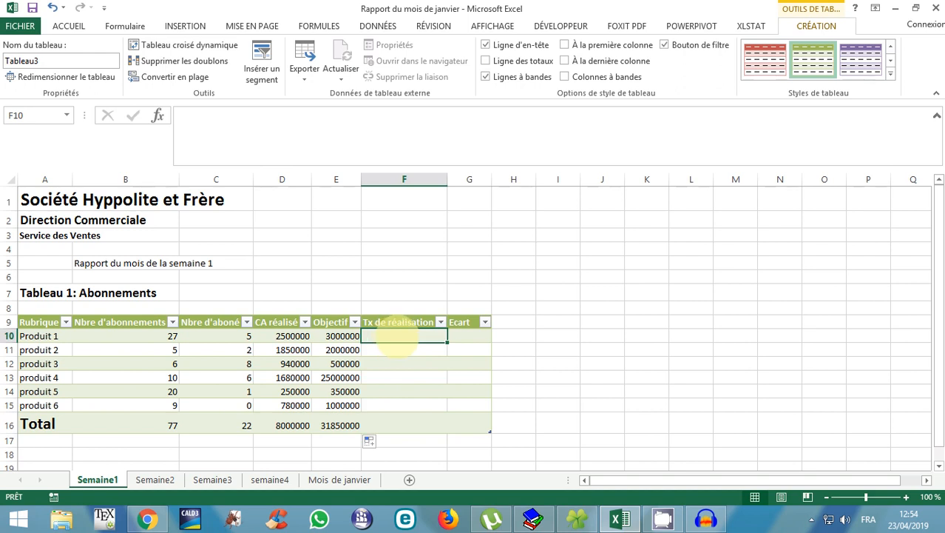
pyautogui.write('=')
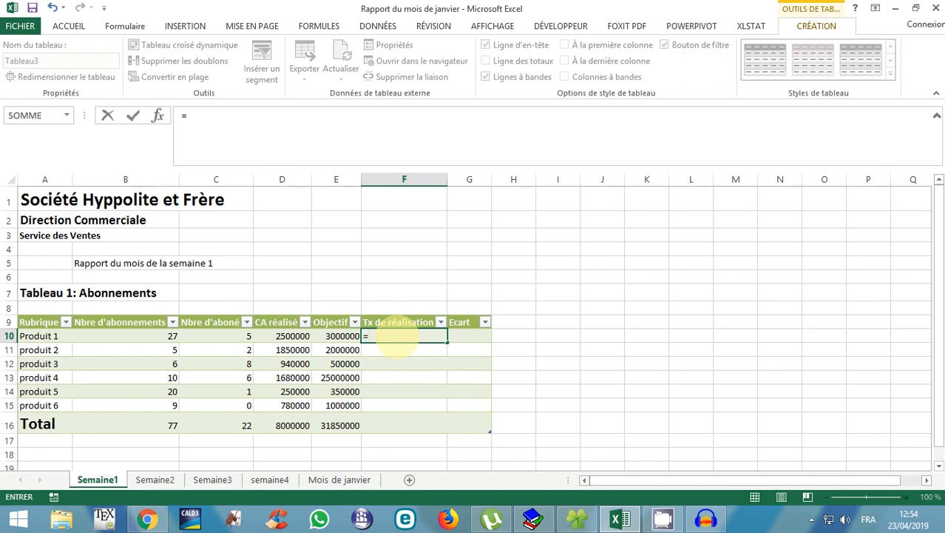
pyautogui.write('100*')
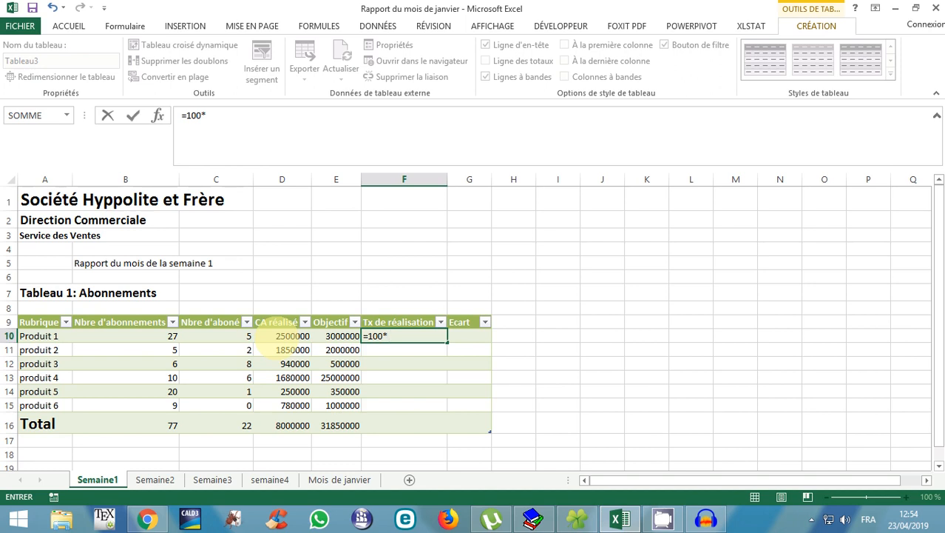
pyautogui.click(279, 336)
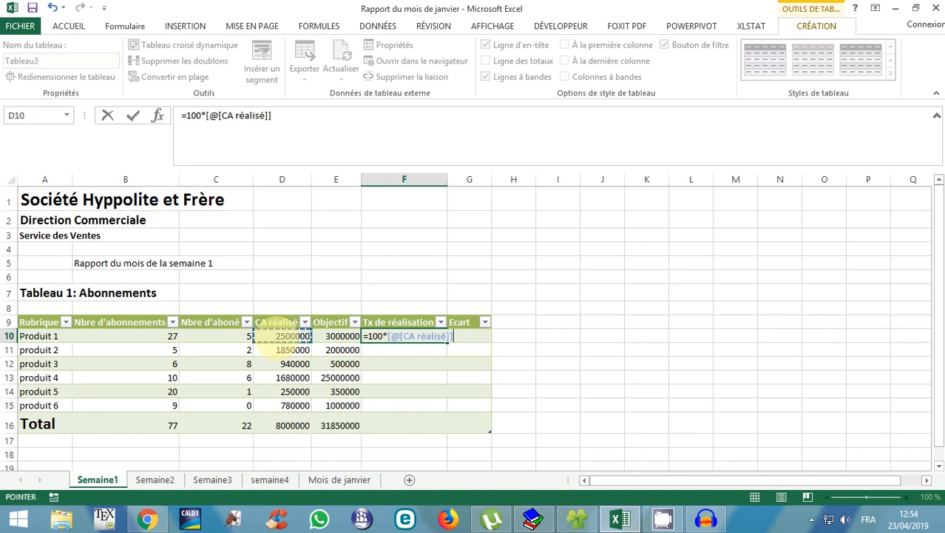
pyautogui.write('/')
pyautogui.click(337, 335)
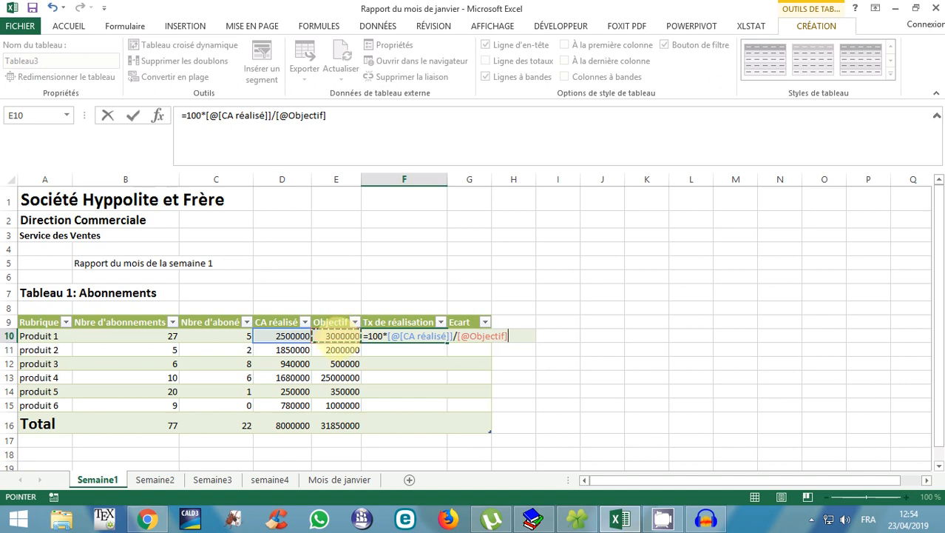
pyautogui.press('Return')
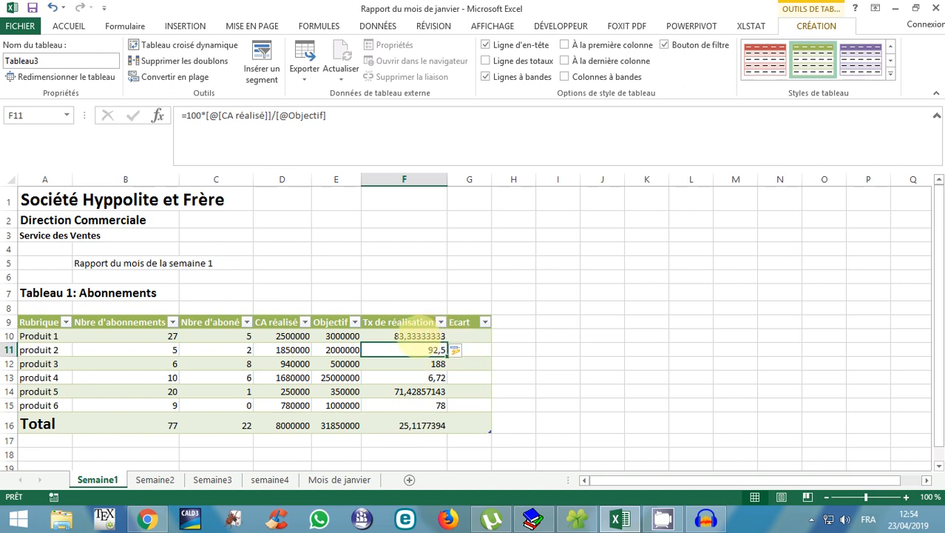
# Reduce the Tx de réalisation values in F10:F16 to two decimal places
pyautogui.moveTo(420, 334); pyautogui.dragTo(420, 424)
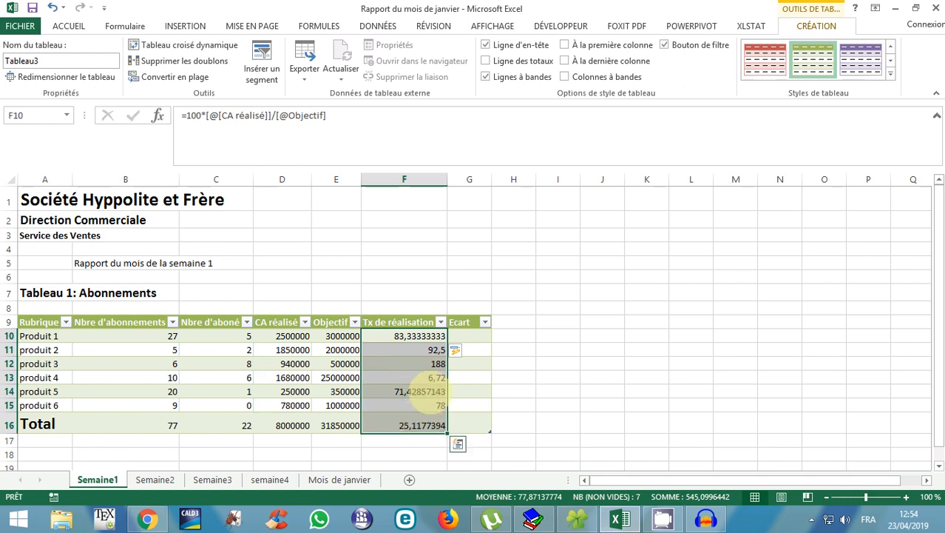
pyautogui.click(69, 25)
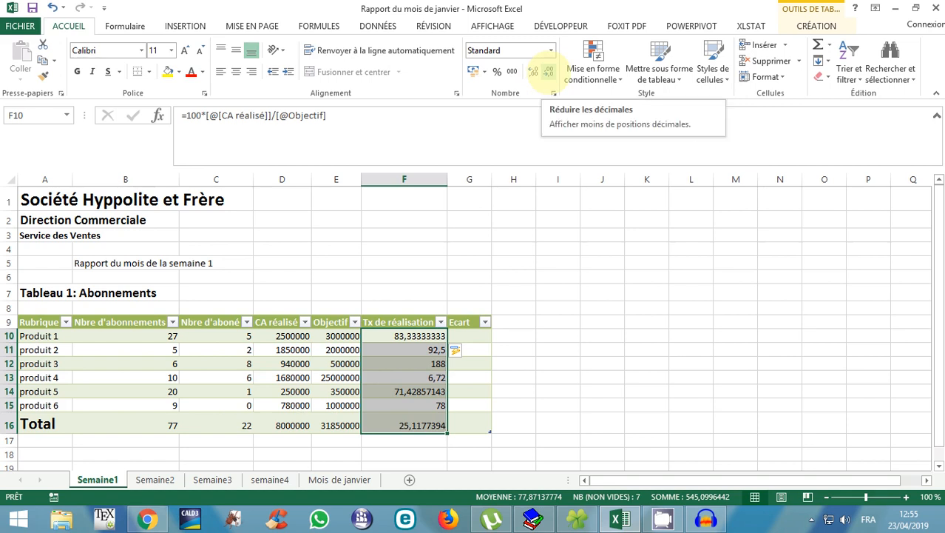
pyautogui.click(548, 72)
pyautogui.click(548, 71)
pyautogui.click(548, 72)
pyautogui.click(548, 72)
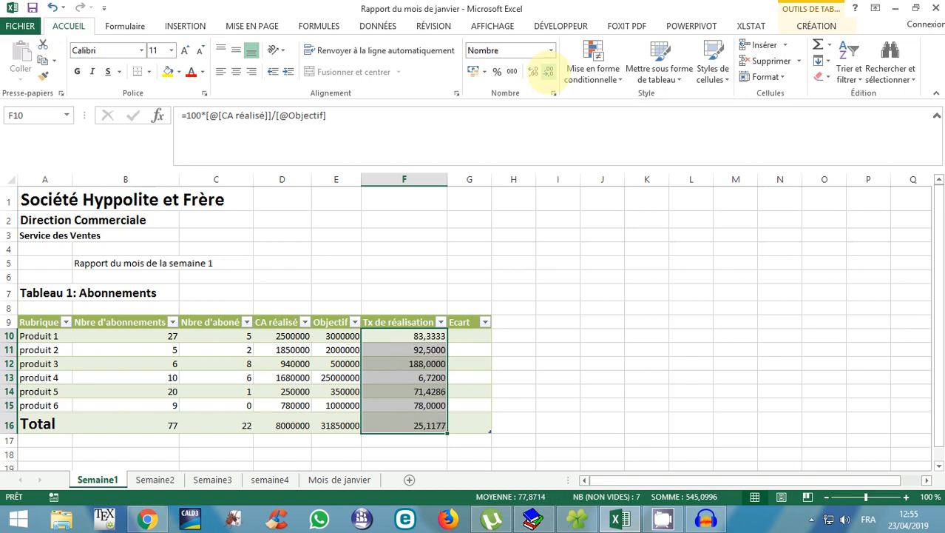
pyautogui.click(548, 72)
pyautogui.click(548, 72)
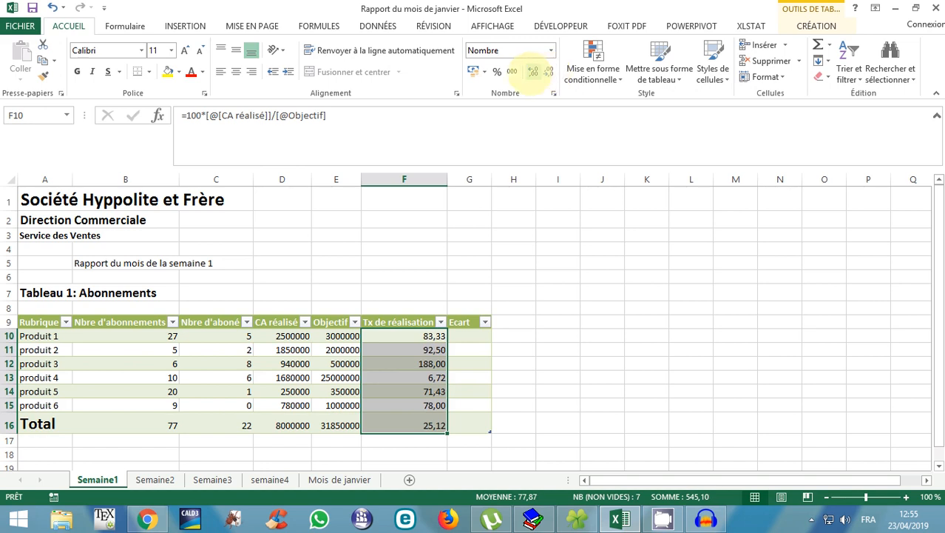
# Try showing more decimals for the Tx de réalisation values, and reduce them back to two places
pyautogui.click(534, 71)
pyautogui.click(534, 72)
pyautogui.click(533, 72)
pyautogui.click(548, 72)
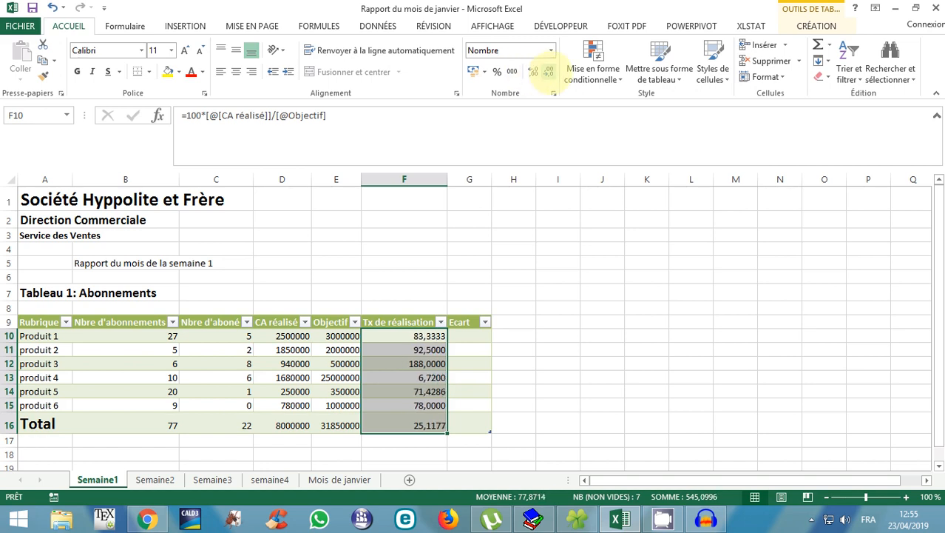
pyautogui.click(548, 72)
pyautogui.click(548, 72)
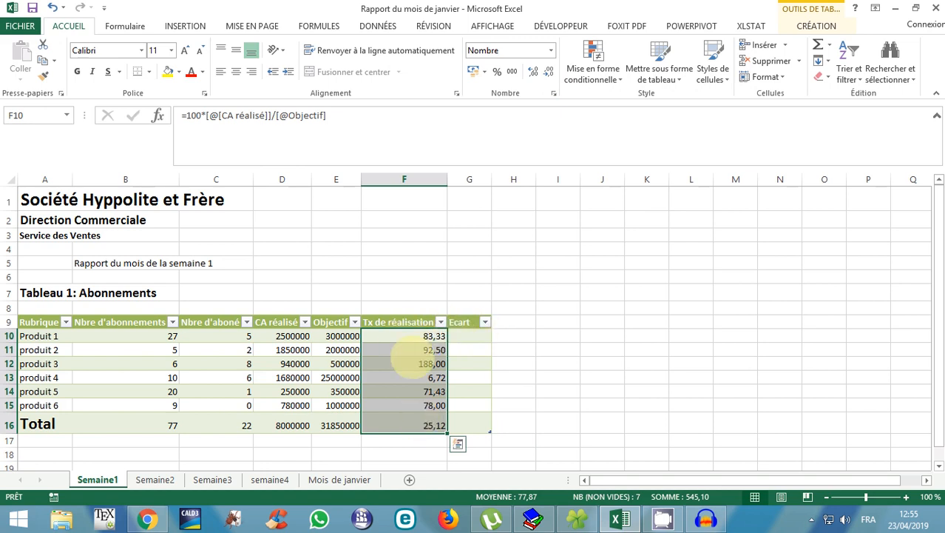
pyautogui.click(468, 336)
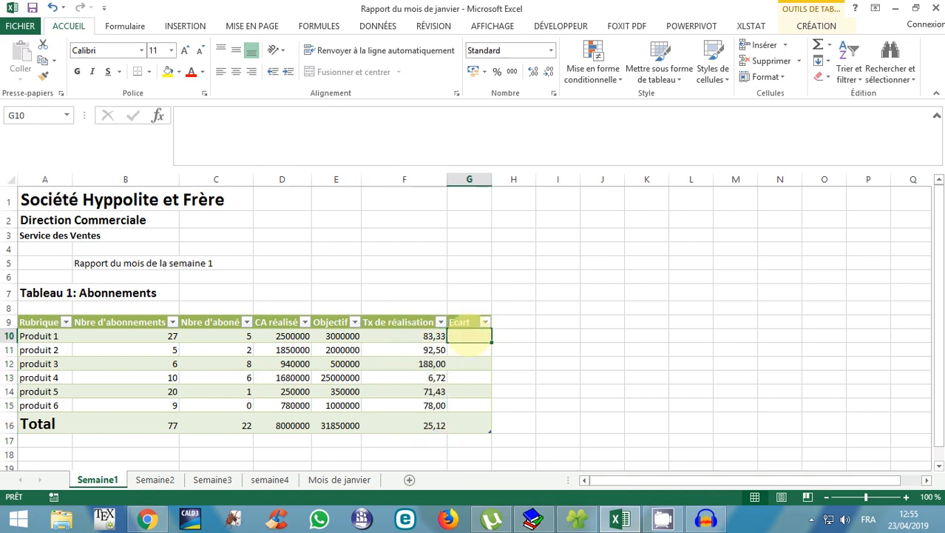
pyautogui.write('=')
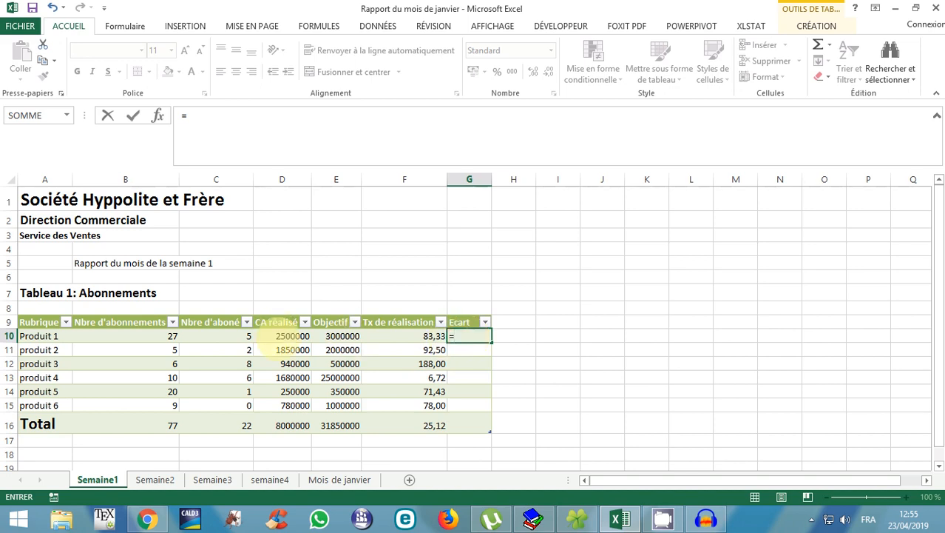
pyautogui.click(281, 334)
pyautogui.write('-')
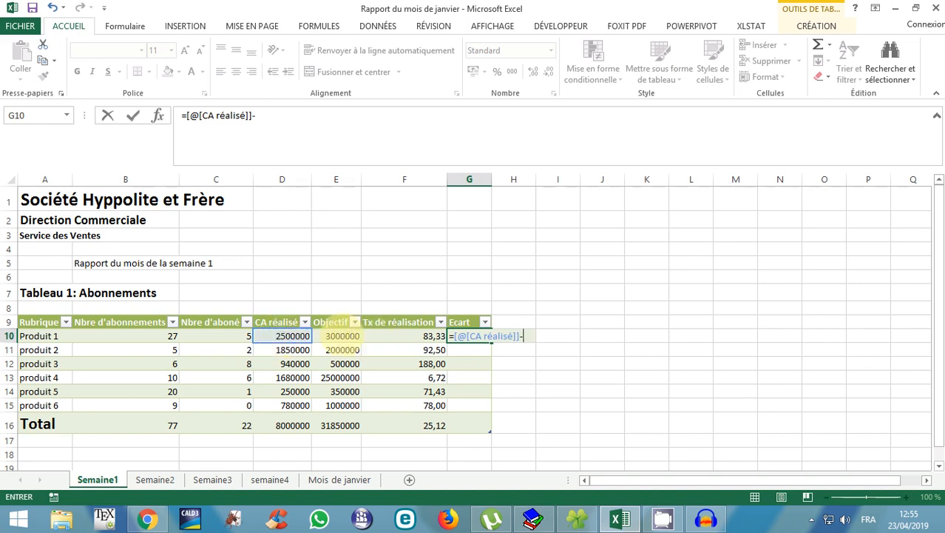
pyautogui.click(336, 335)
pyautogui.press('Return')
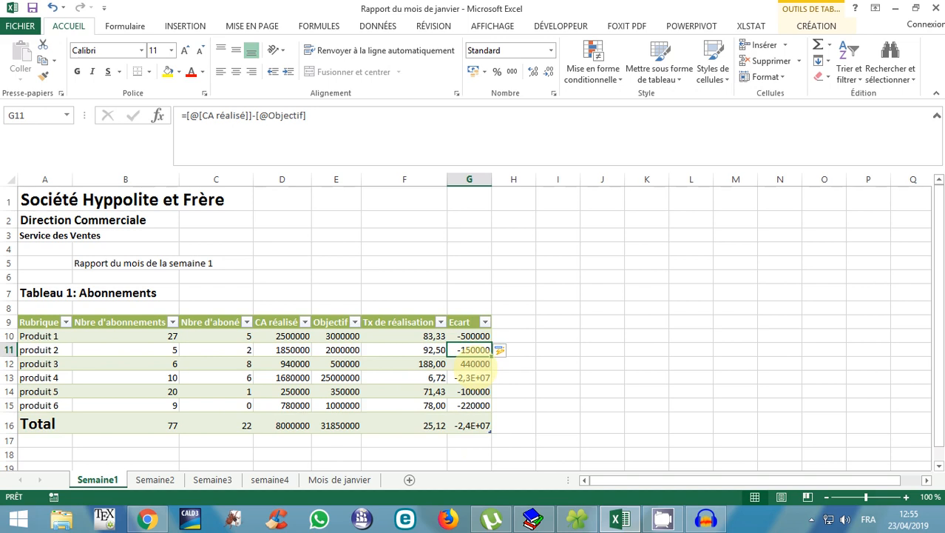
# Correct the Objectif value of product 4 in E13 to 2500000
pyautogui.doubleClick(336, 378)
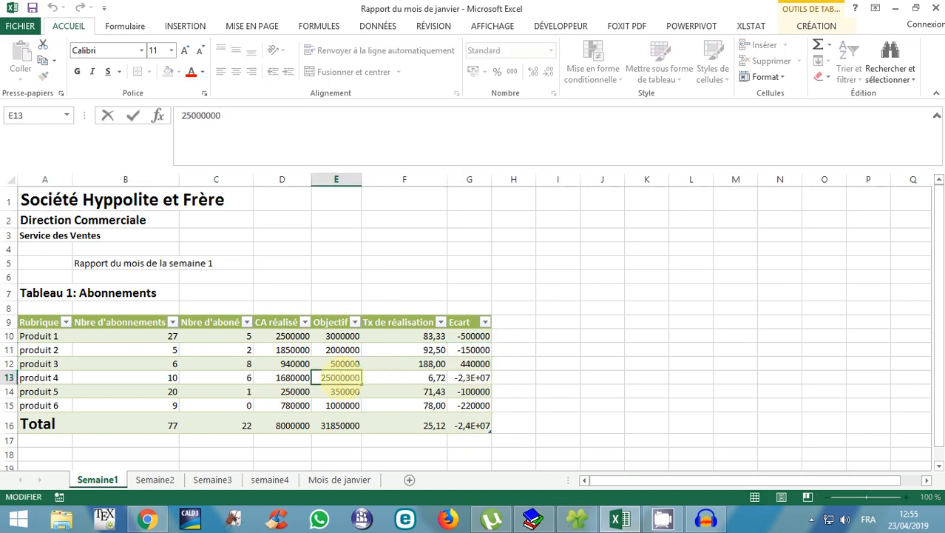
pyautogui.press('BackSpace')
pyautogui.press('Return')
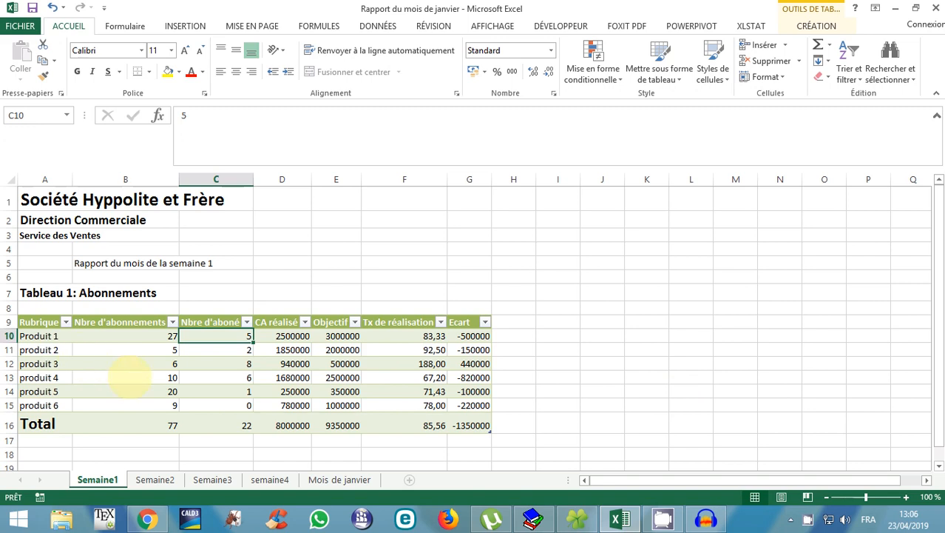
# Enter the title "Tableau 2: Ventes" in A19, below the Abonnements table
pyautogui.scroll(-1, 129, 377)
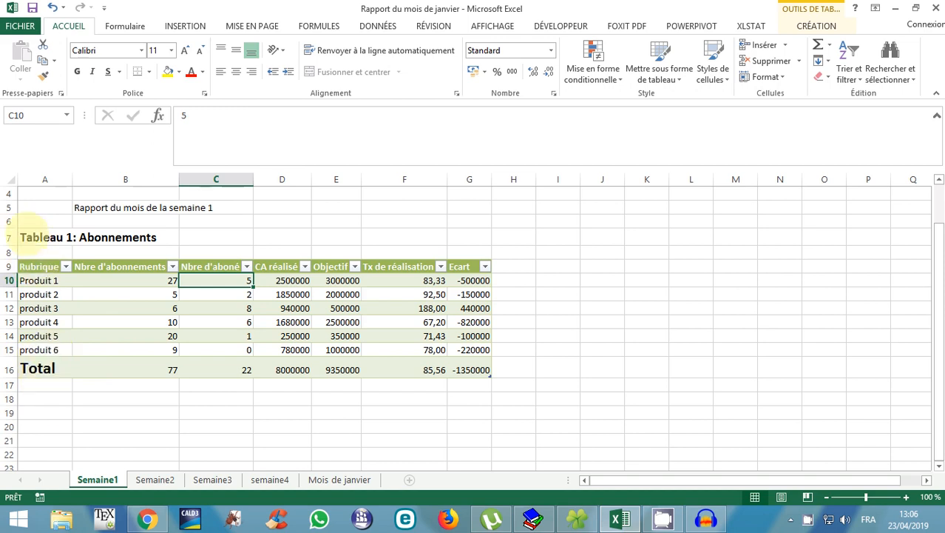
pyautogui.click(36, 235)
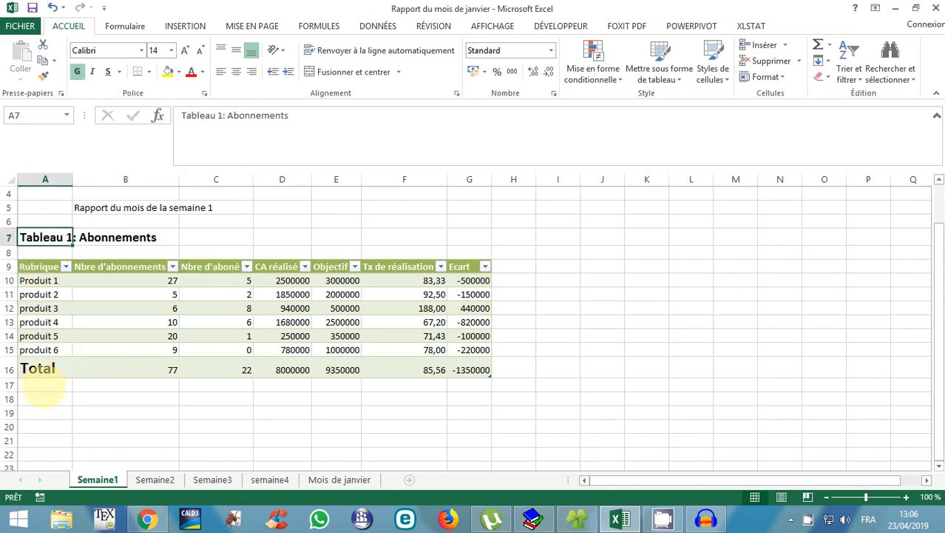
pyautogui.click(52, 412)
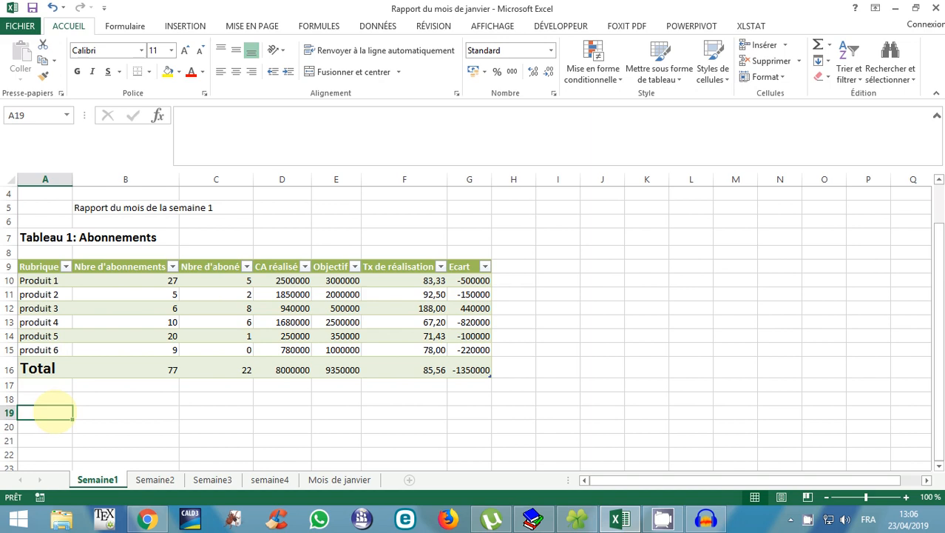
pyautogui.write('Tableau 2: V')
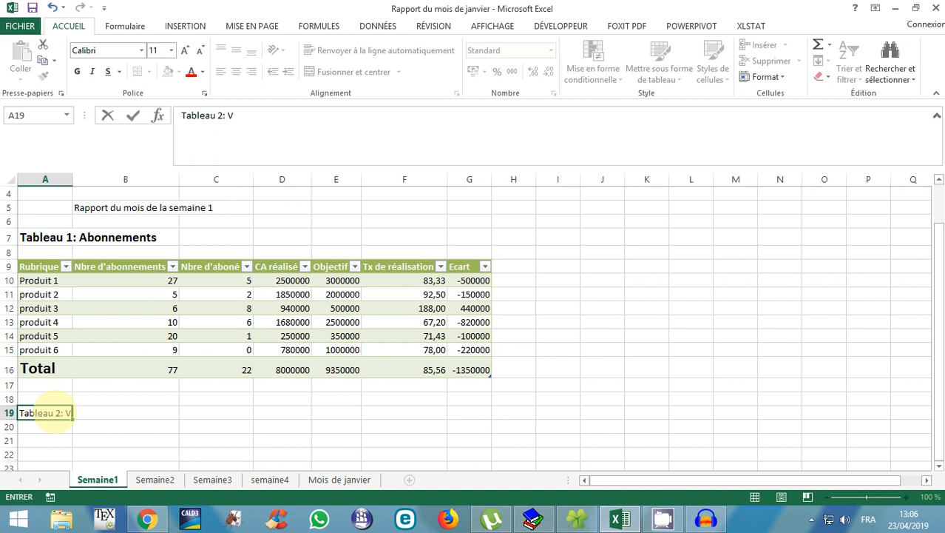
pyautogui.write('entes')
pyautogui.press('Return')
# Format the "Tableau 2: Ventes" title in A19 as bold with font size 16
pyautogui.click(55, 415)
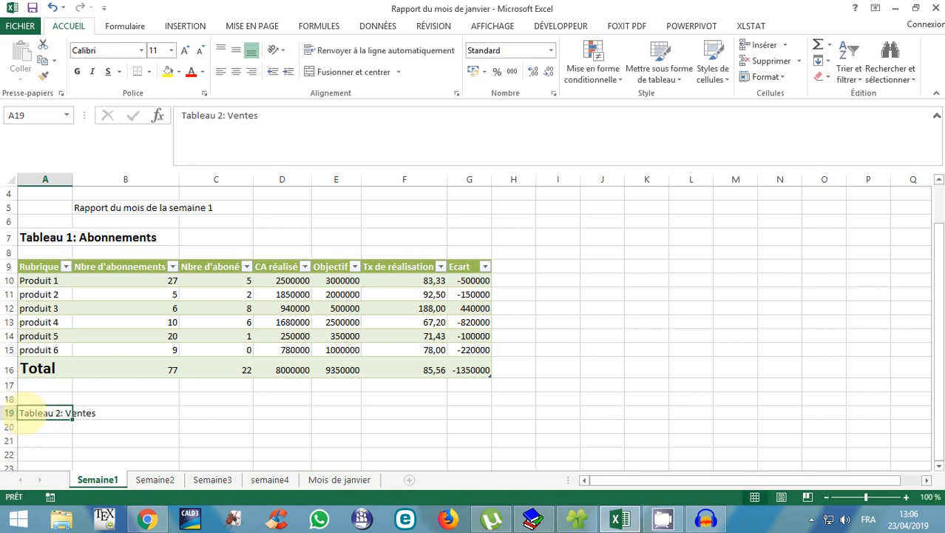
pyautogui.doubleClick(22, 414)
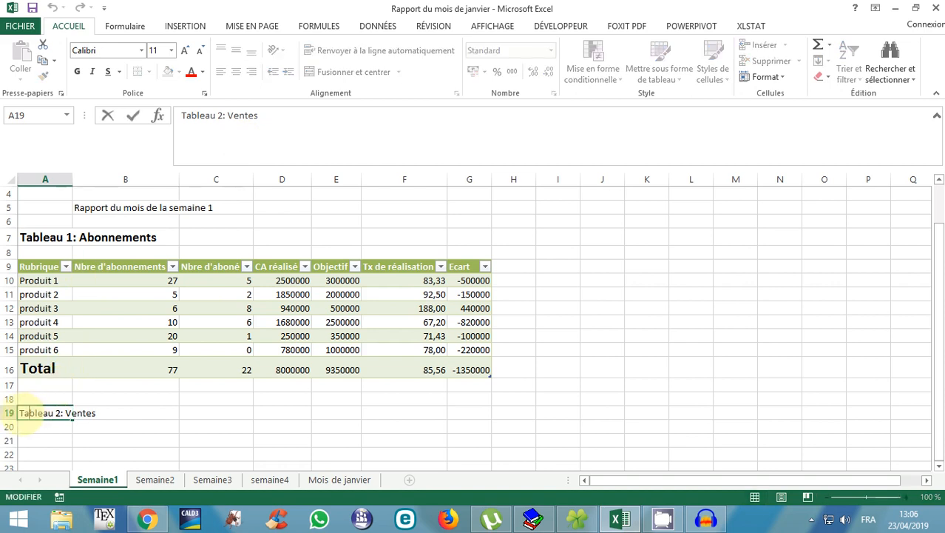
pyautogui.moveTo(21, 412); pyautogui.dragTo(97, 412)
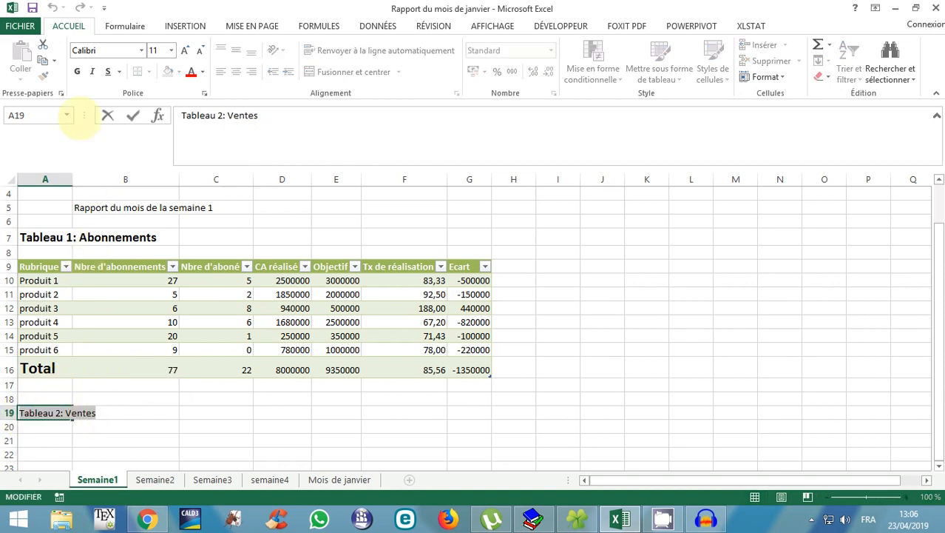
pyautogui.click(77, 71)
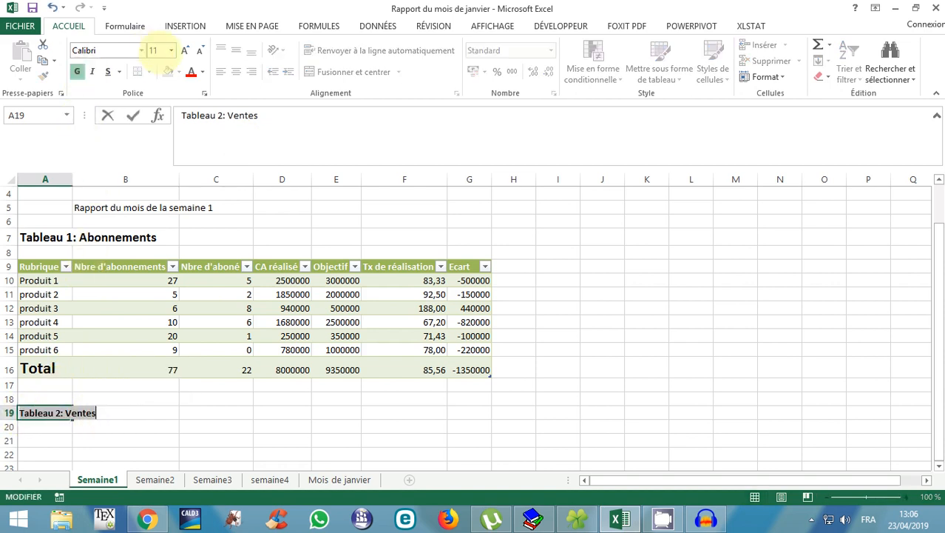
pyautogui.click(185, 50)
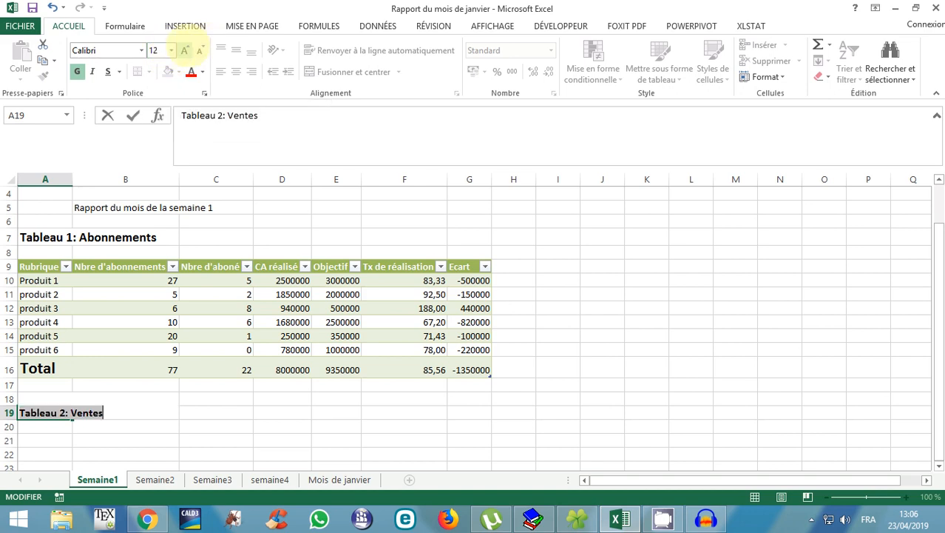
pyautogui.click(185, 50)
pyautogui.click(184, 51)
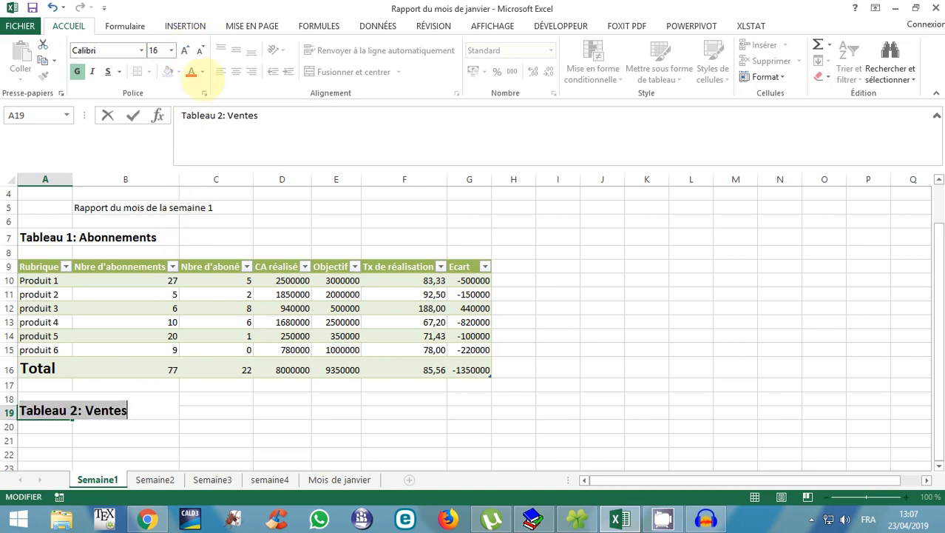
# Finish editing the "Tableau 2: Ventes" title and copy the Abonnements table, A9:G16, including its header and Total rows
pyautogui.click(130, 427)
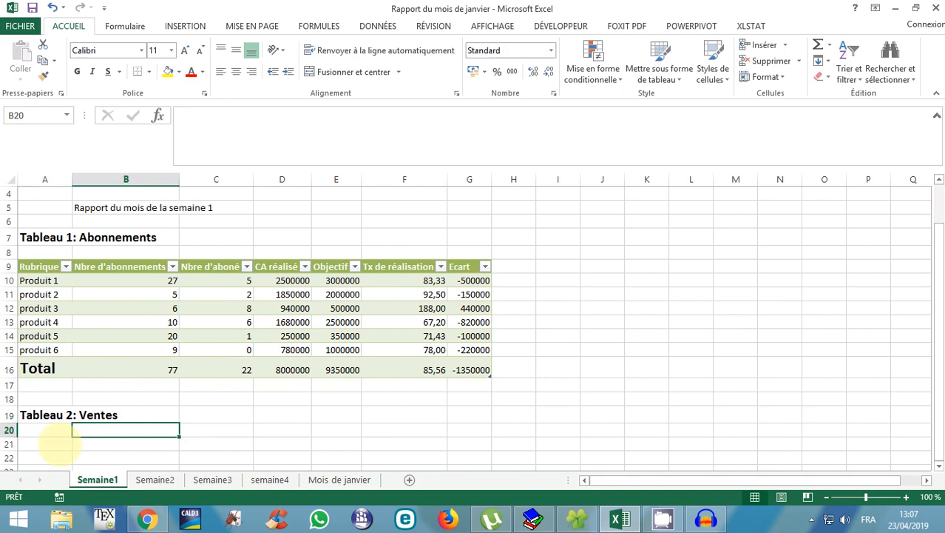
pyautogui.scroll(-2, 160, 407)
pyautogui.scroll(3, 171, 392)
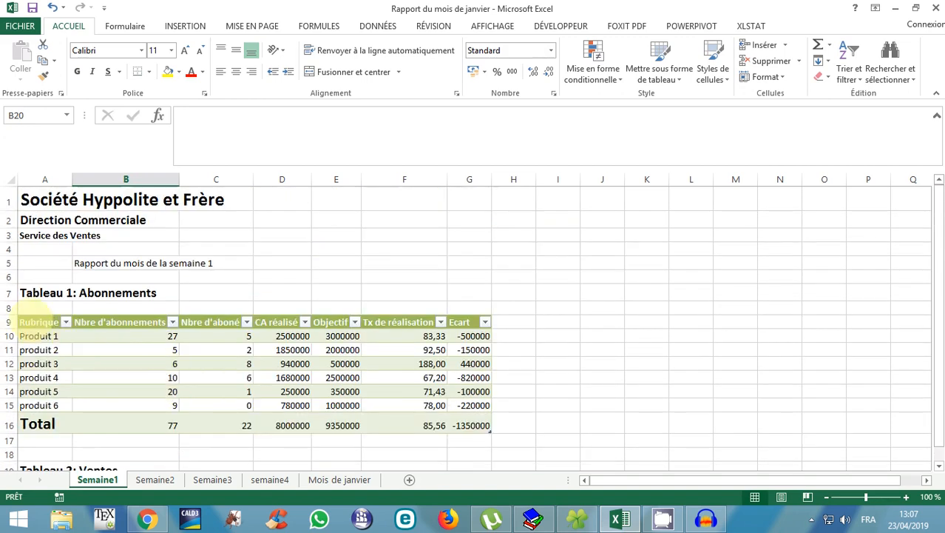
pyautogui.click(19, 322)
pyautogui.click(21, 322)
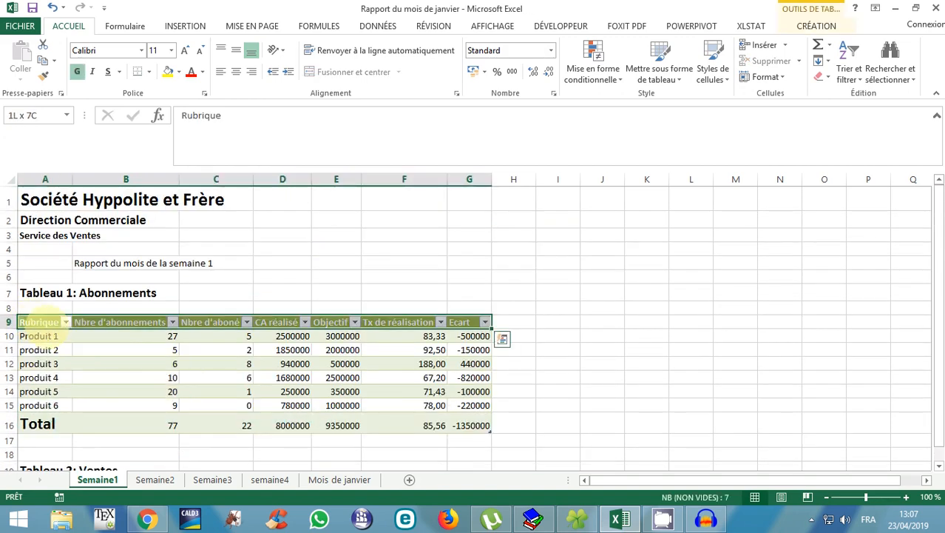
pyautogui.moveTo(37, 325); pyautogui.dragTo(471, 428)
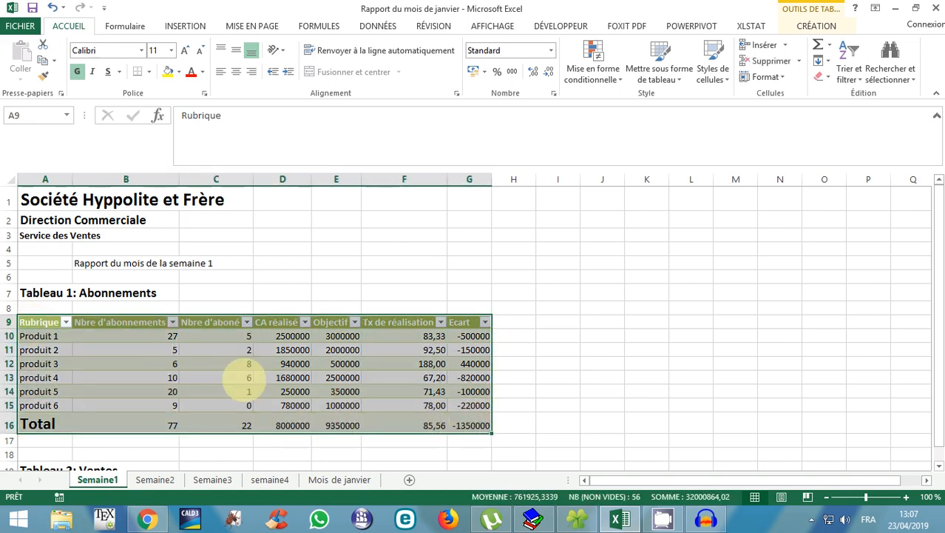
pyautogui.rightClick(208, 362)
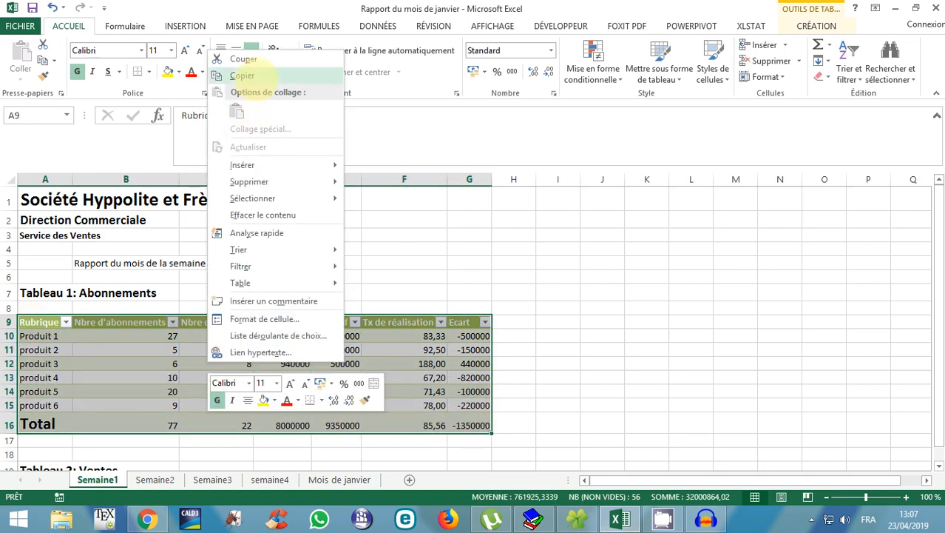
pyautogui.click(262, 74)
# Paste the copied table at A21 below the "Tableau 2: Ventes" title and clear the copy selection
pyautogui.scroll(-3, 285, 210)
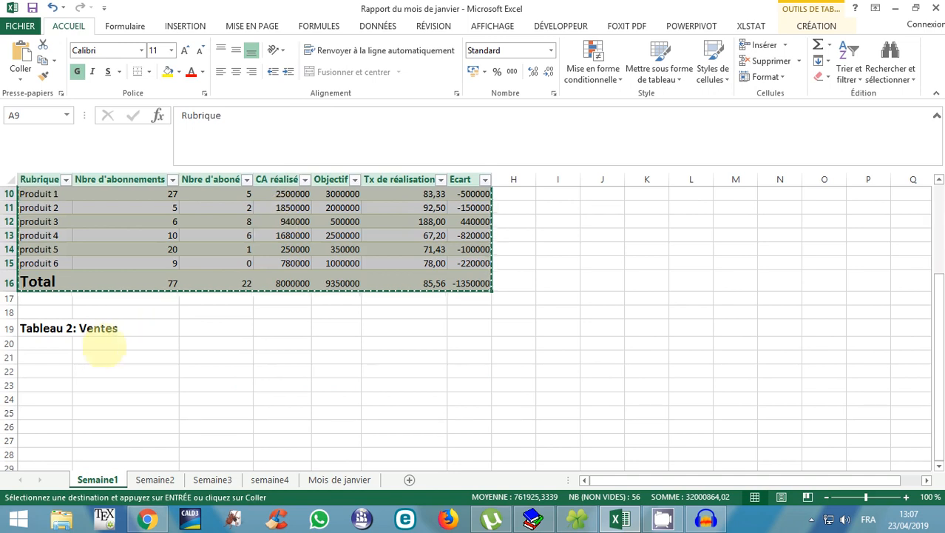
pyautogui.scroll(2, 68, 349)
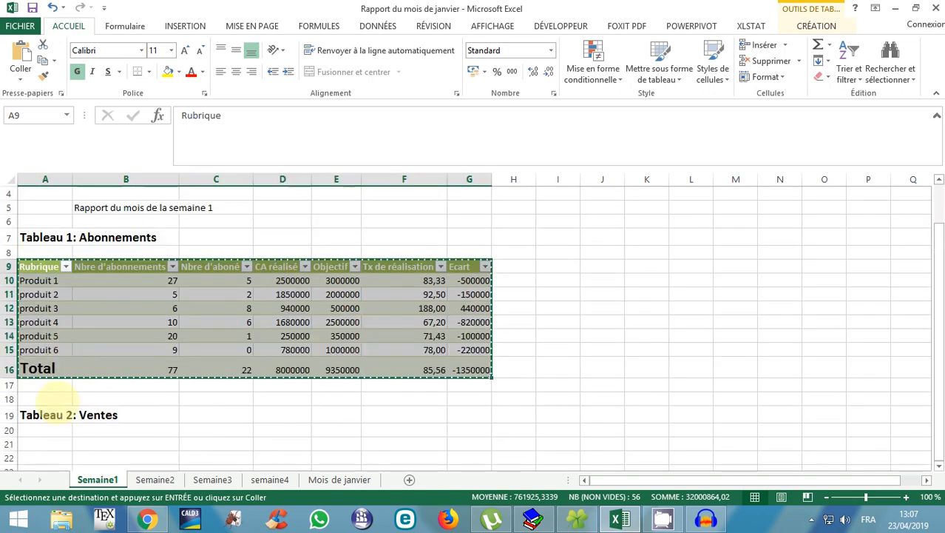
pyautogui.click(44, 444)
pyautogui.scroll(-1, 50, 438)
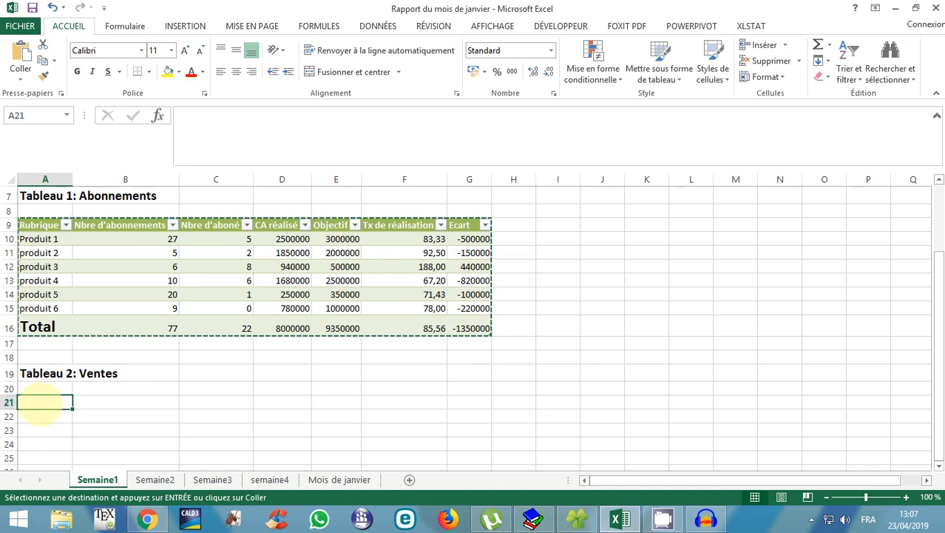
pyautogui.rightClick(42, 401)
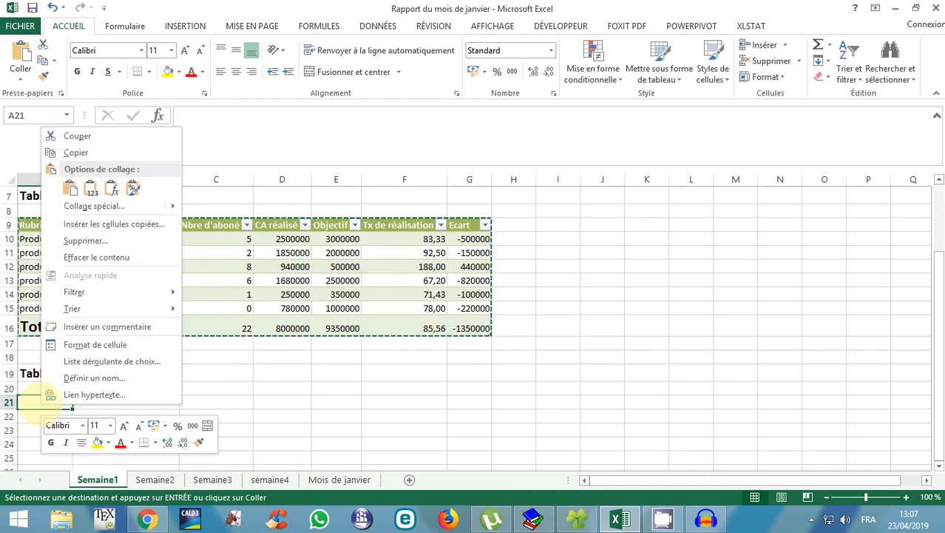
pyautogui.click(43, 402)
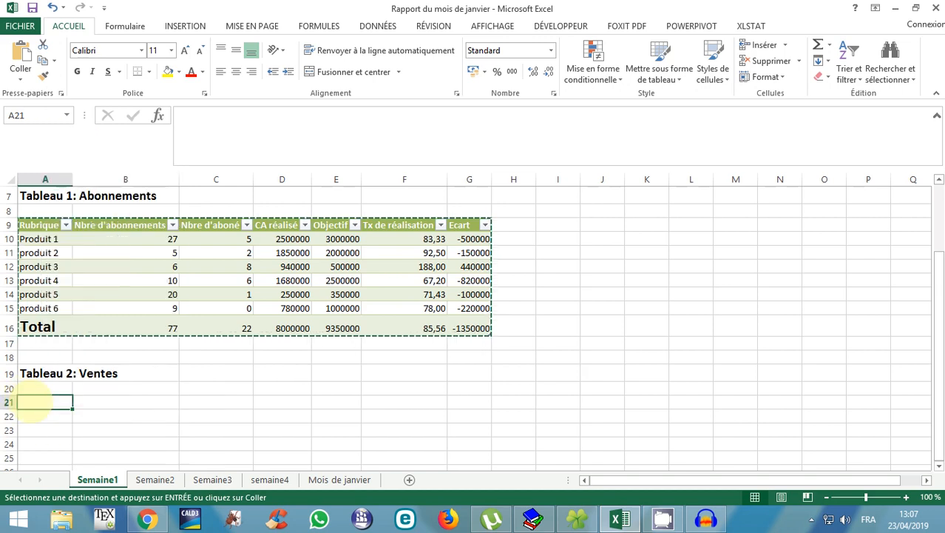
pyautogui.hotkey('ctrl', 'v')
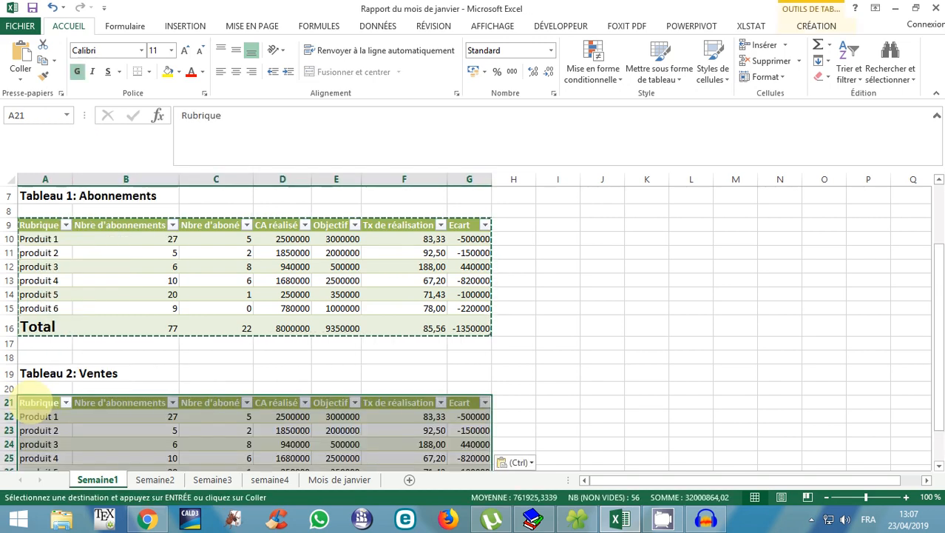
pyautogui.scroll(-2, 307, 435)
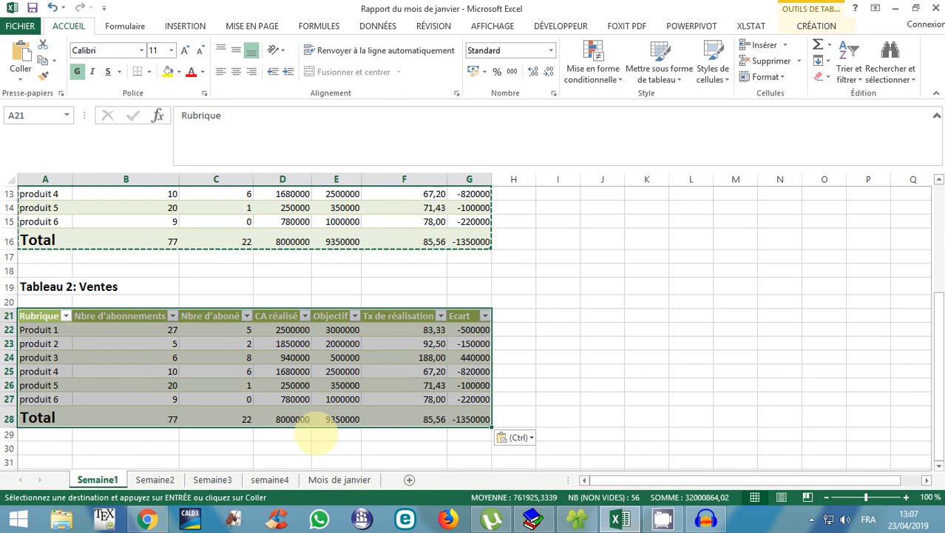
pyautogui.press('Escape')
# Examine the pasted table's first product row and the formulas in its Total row to check which cells they reference
pyautogui.scroll(2, 311, 437)
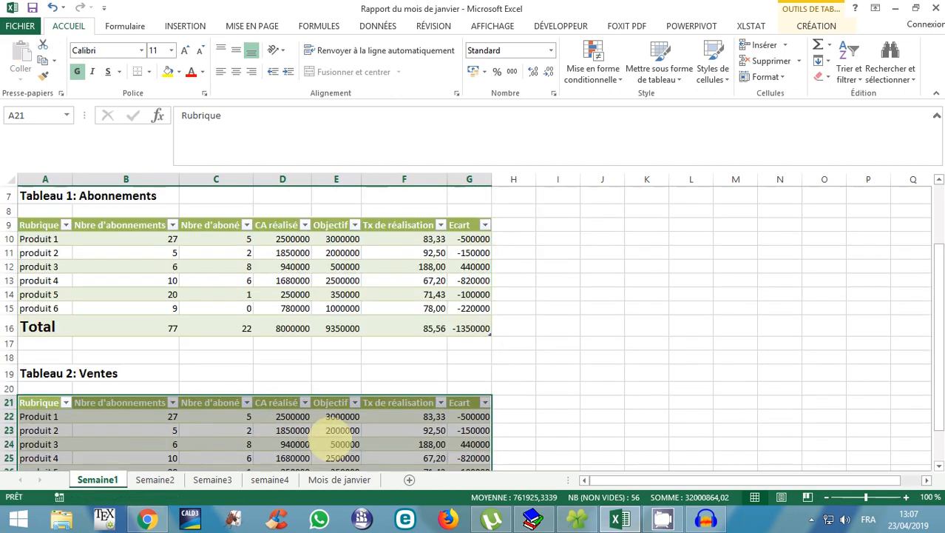
pyautogui.scroll(-1, 333, 437)
pyautogui.scroll(1, 331, 432)
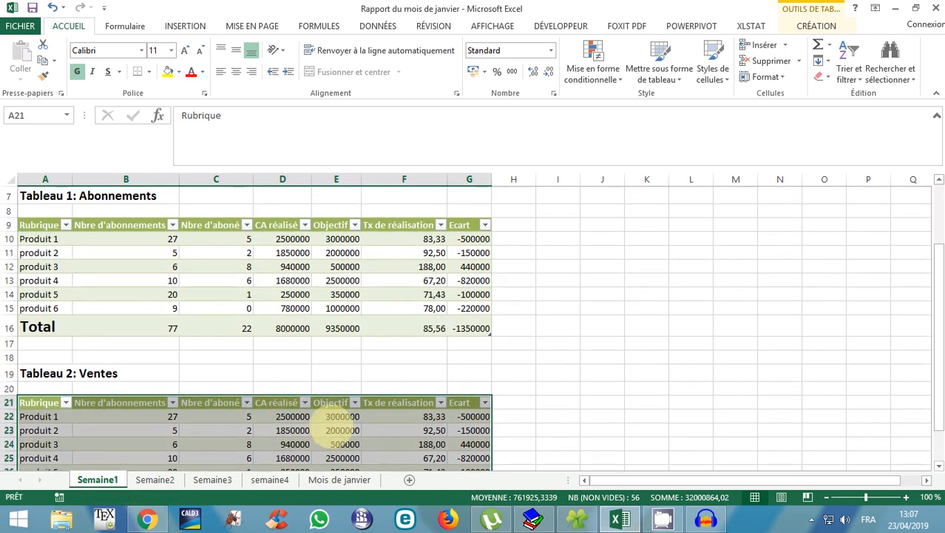
pyautogui.scroll(-1, 281, 403)
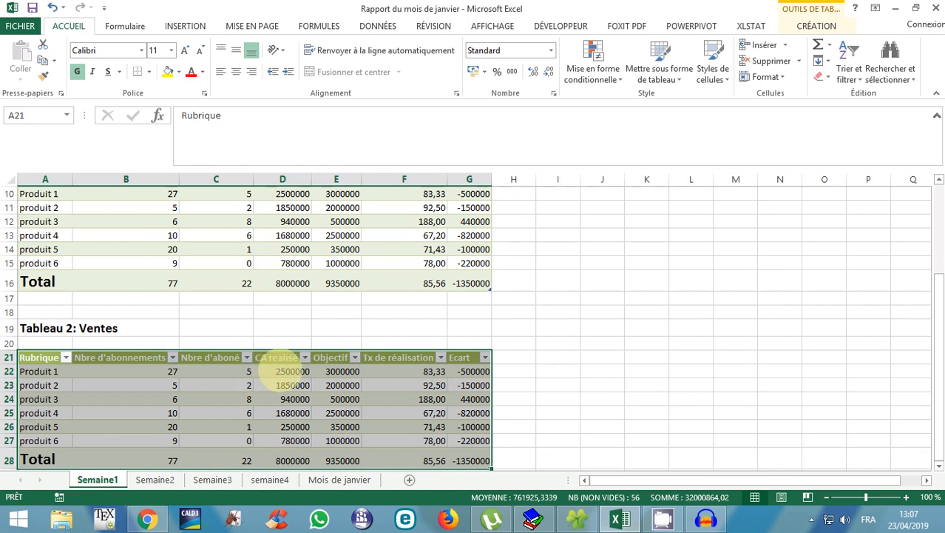
pyautogui.click(289, 371)
pyautogui.click(332, 371)
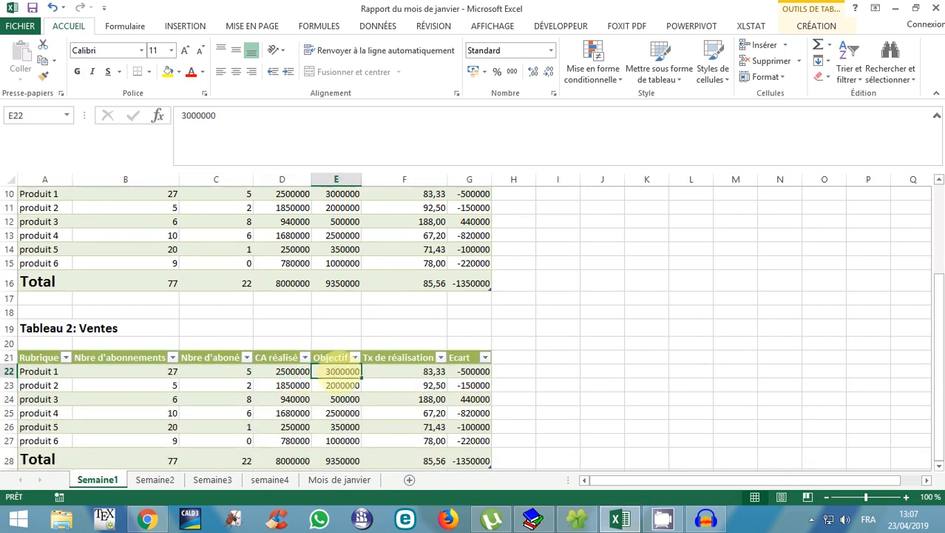
pyautogui.click(403, 371)
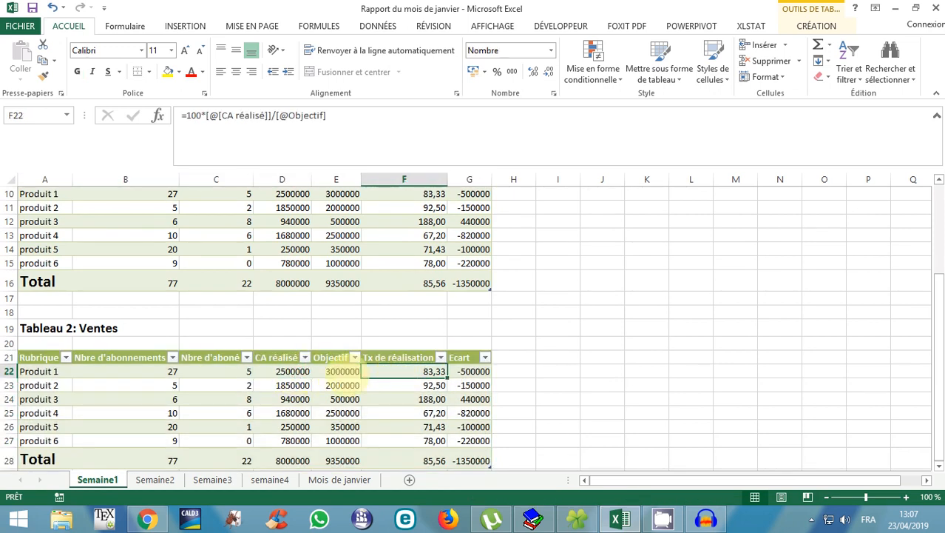
pyautogui.scroll(-1, 222, 422)
pyautogui.click(159, 417)
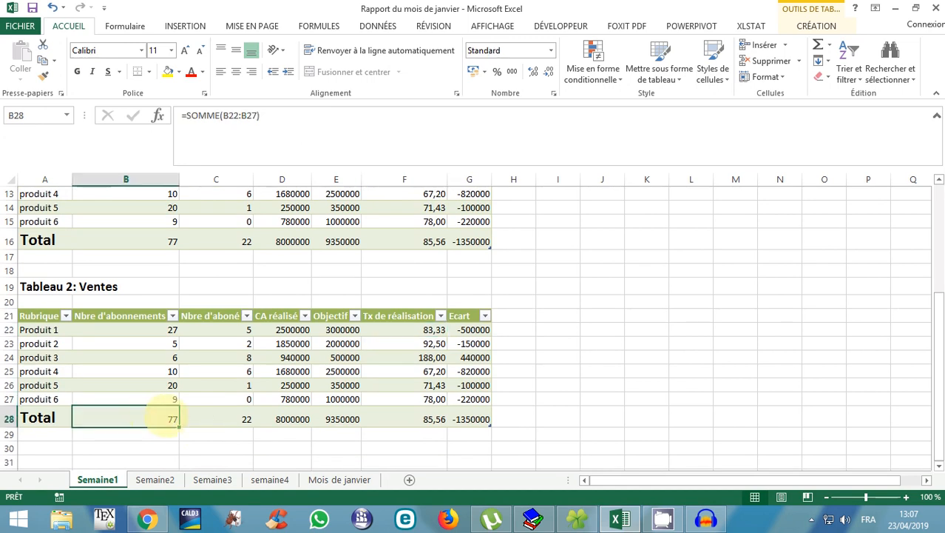
pyautogui.click(220, 418)
pyautogui.click(290, 419)
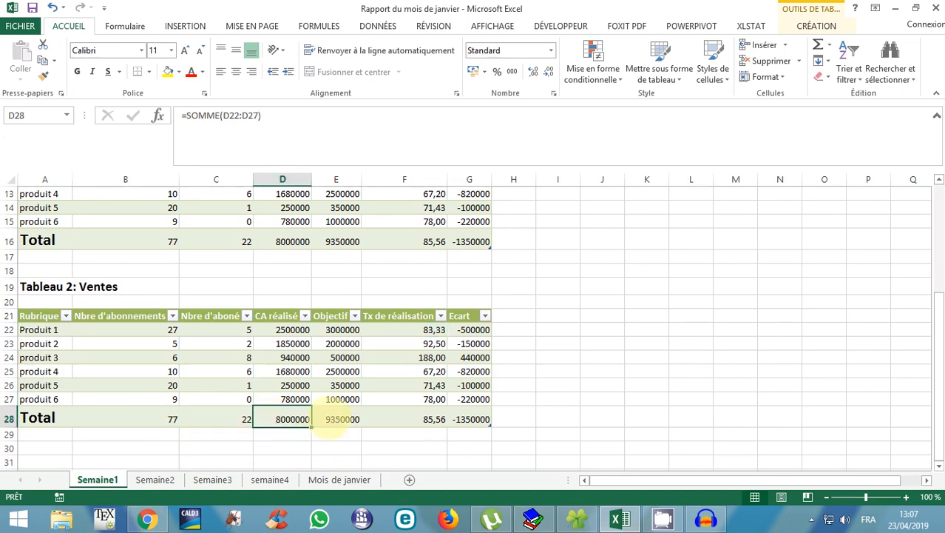
pyautogui.click(337, 419)
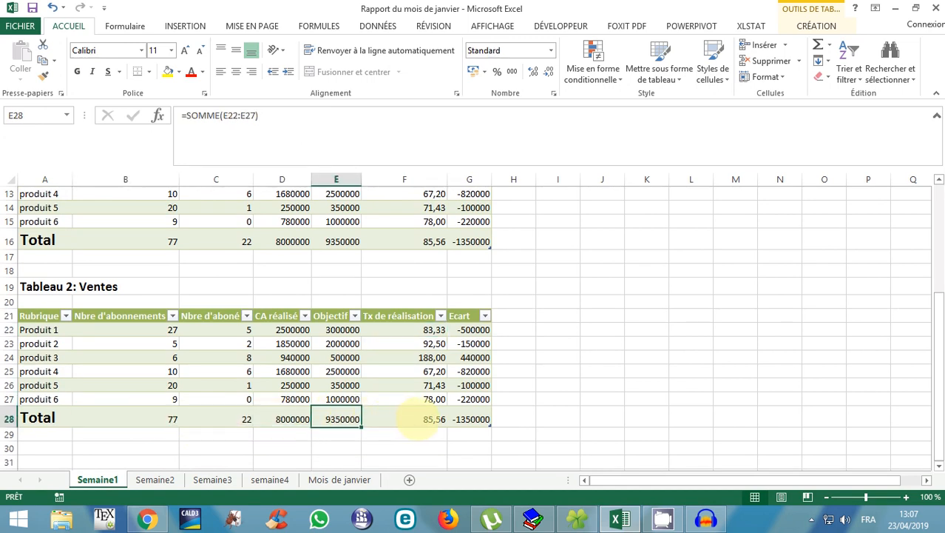
pyautogui.click(167, 419)
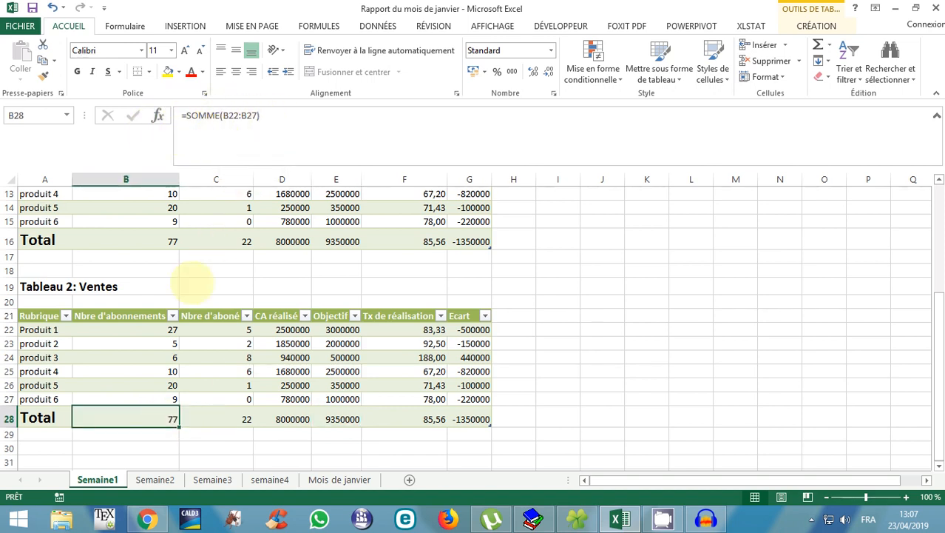
pyautogui.click(219, 419)
# Rename the "Nbre d'abonnements" header in B21 of the Ventes table to "Exemplaire vendus"
pyautogui.scroll(2, 361, 394)
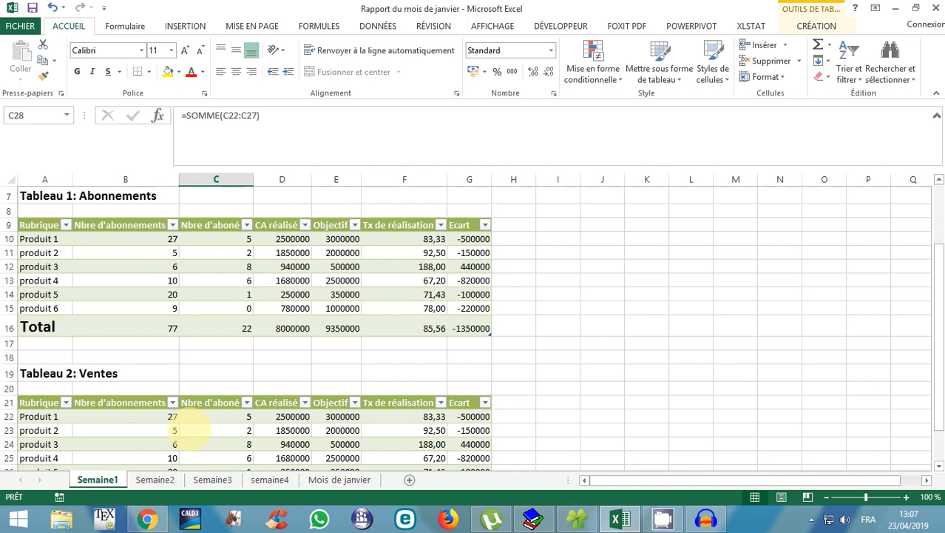
pyautogui.scroll(-1, 167, 426)
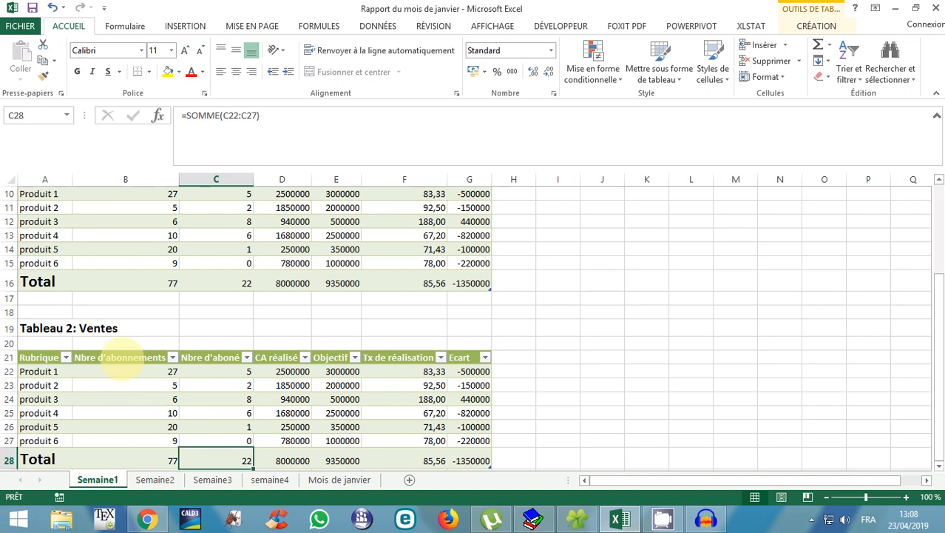
pyautogui.scroll(1, 118, 357)
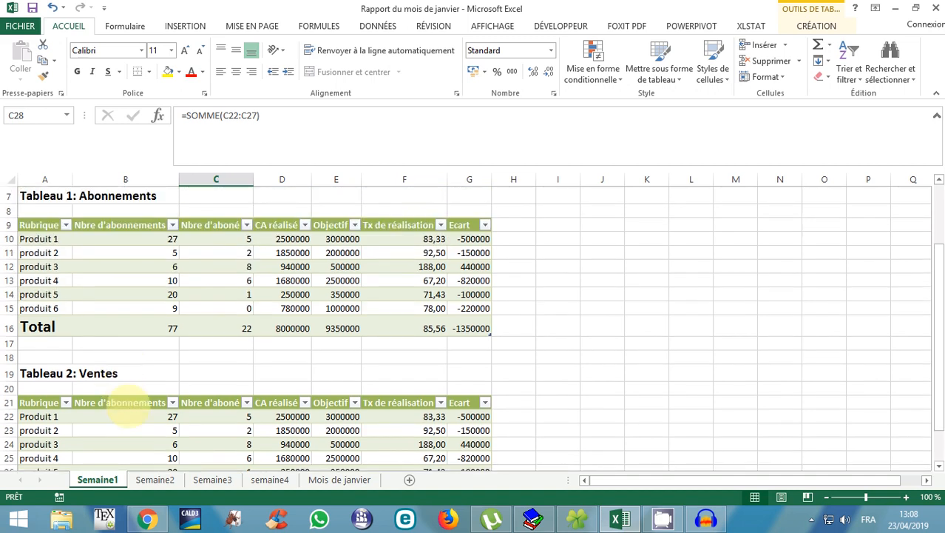
pyautogui.click(126, 402)
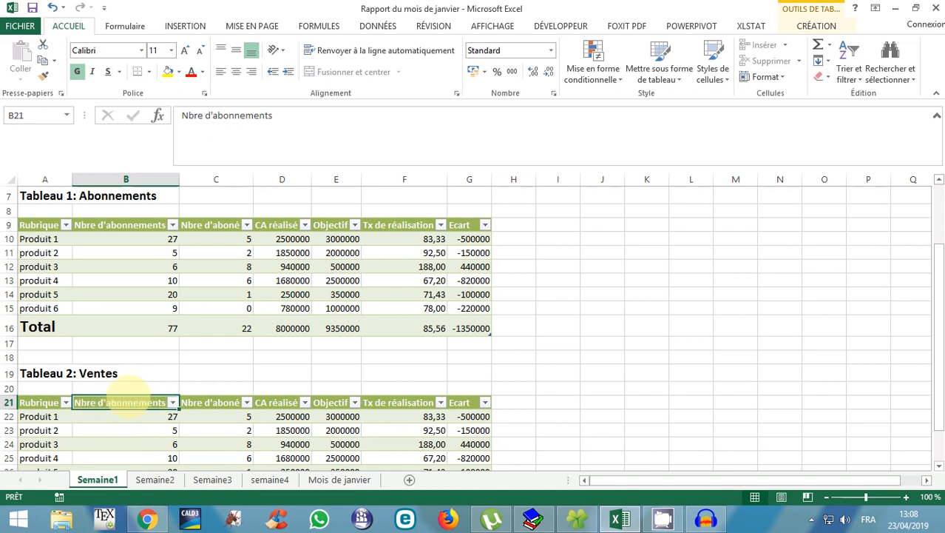
pyautogui.write('Exe')
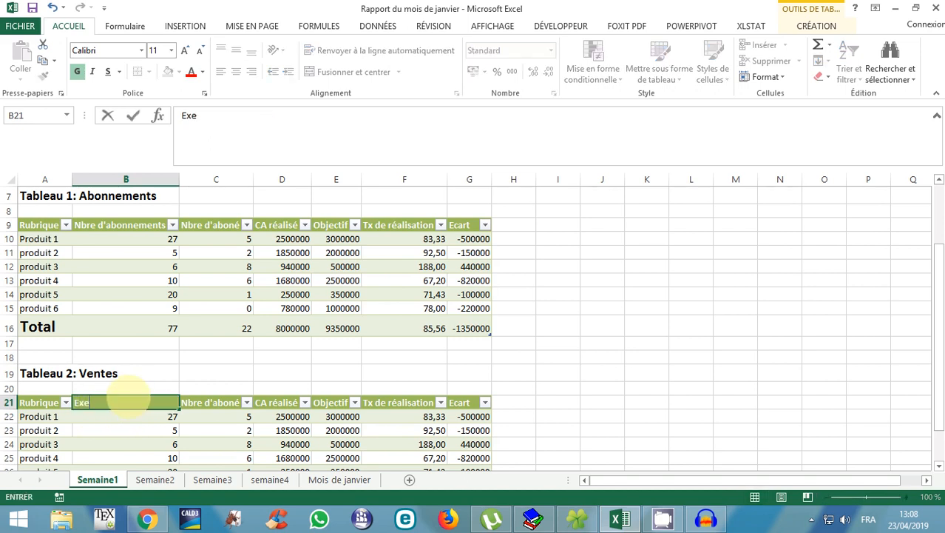
pyautogui.write('mplaire vendu')
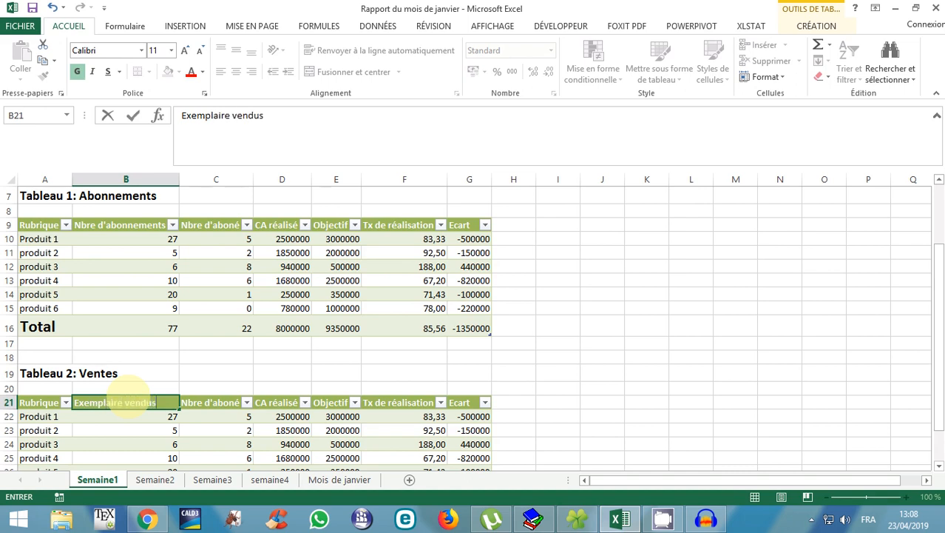
pyautogui.write('s')
pyautogui.press('Return')
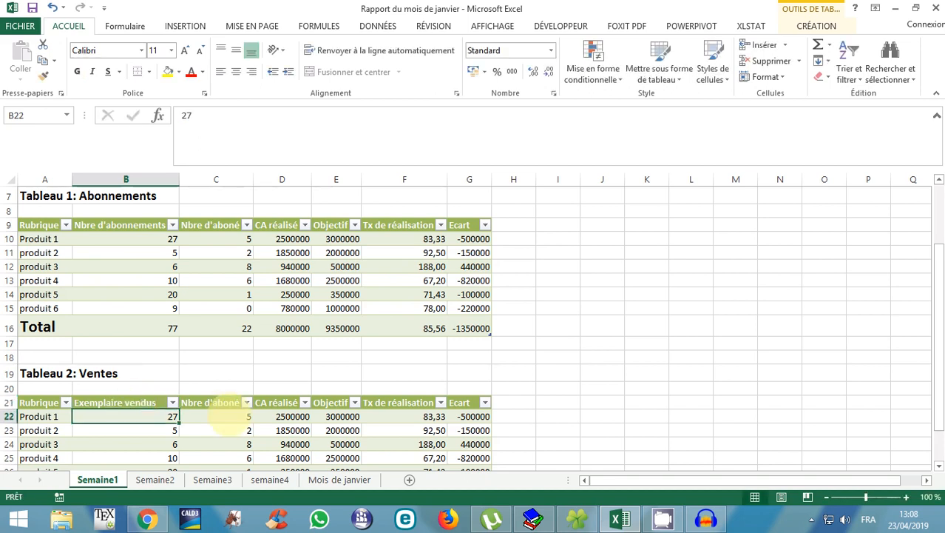
# Clear the "Nbre d'aboné" header in cell C21 of the Ventes table
pyautogui.click(209, 401)
pyautogui.press('BackSpace')
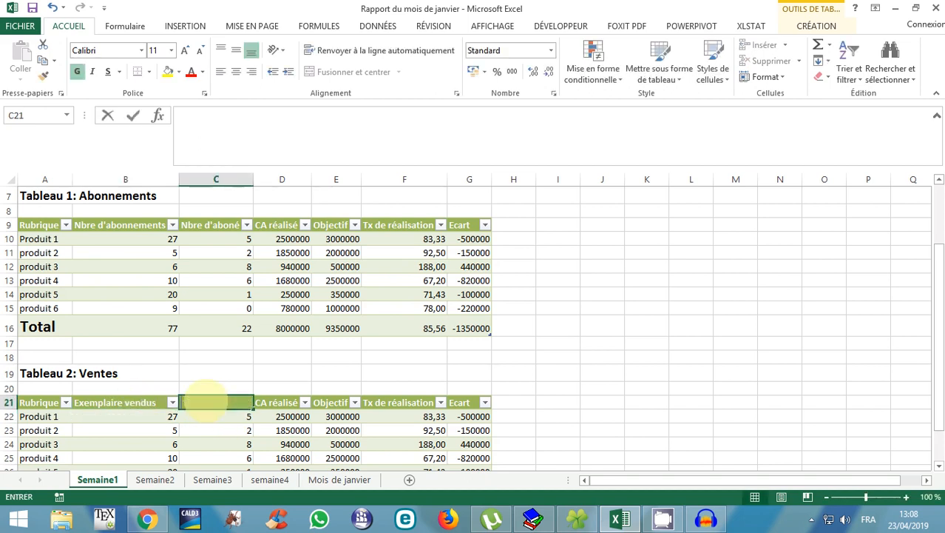
pyautogui.press('Return')
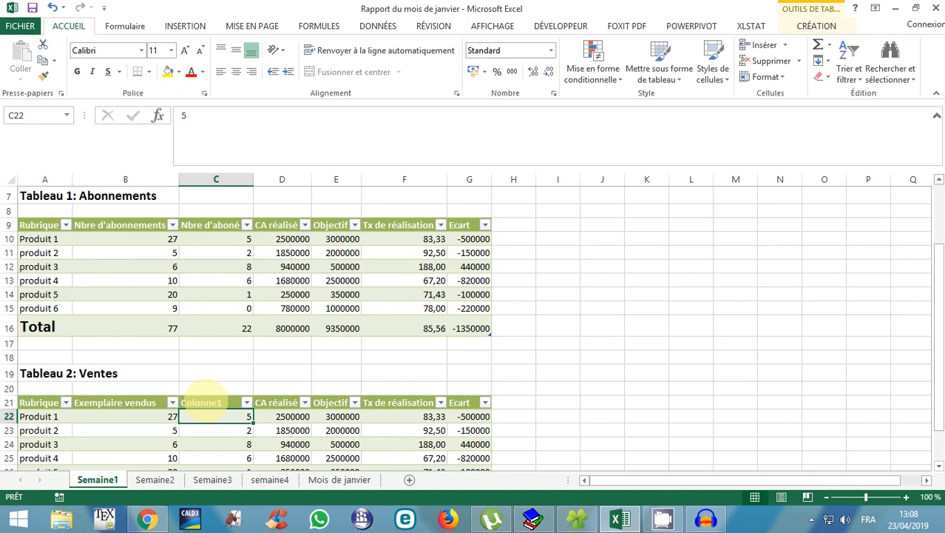
# Try to empty the "Colonne1" header in C21 of the Ventes table, then reselect that header cell
pyautogui.click(206, 401)
pyautogui.doubleClick(214, 402)
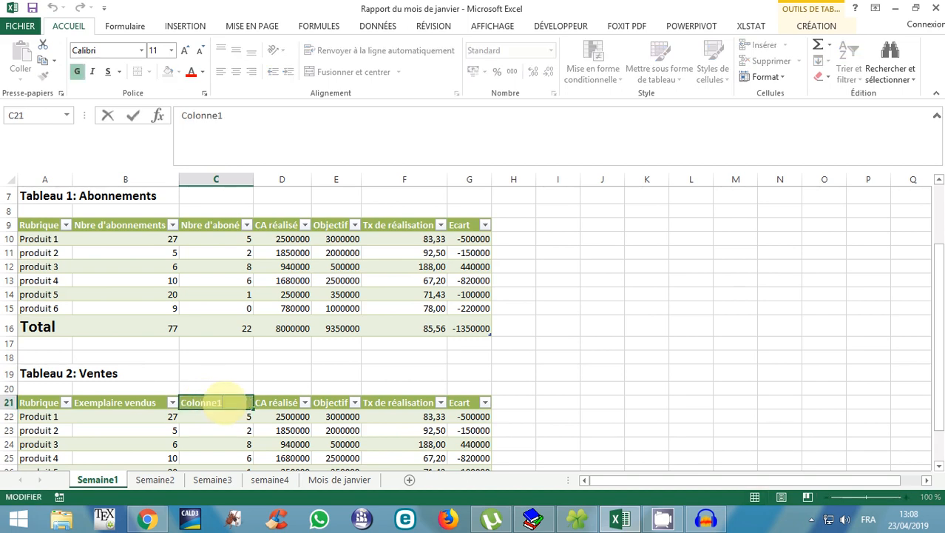
pyautogui.doubleClick(202, 401)
pyautogui.press('BackSpace')
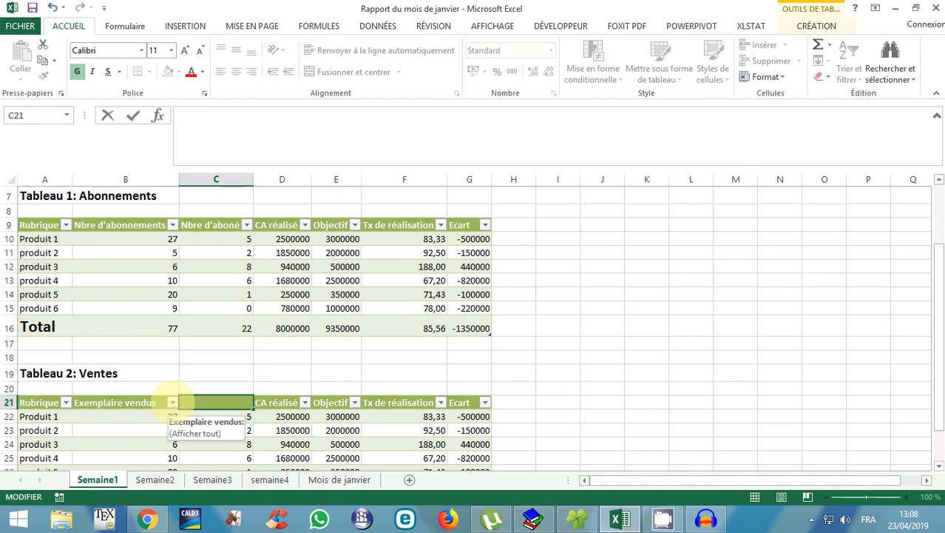
pyautogui.click(285, 403)
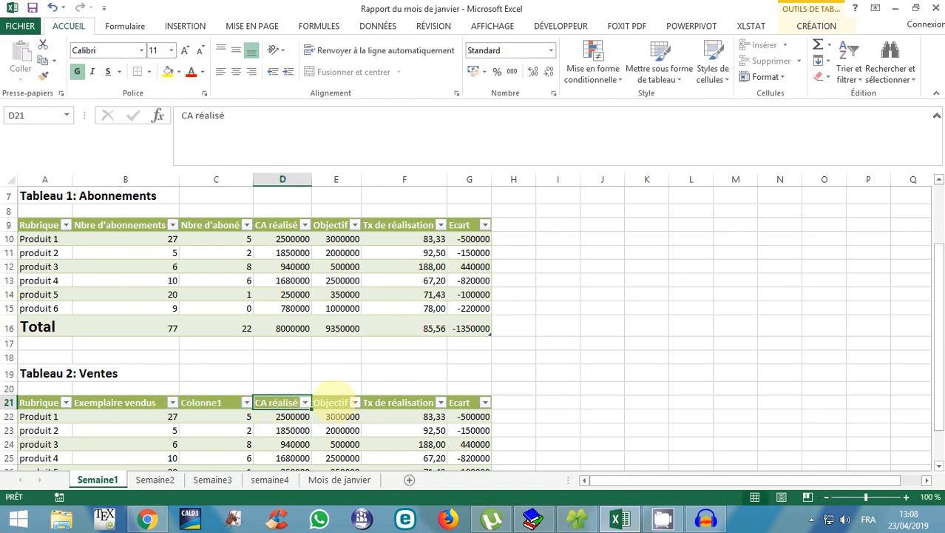
pyautogui.click(332, 401)
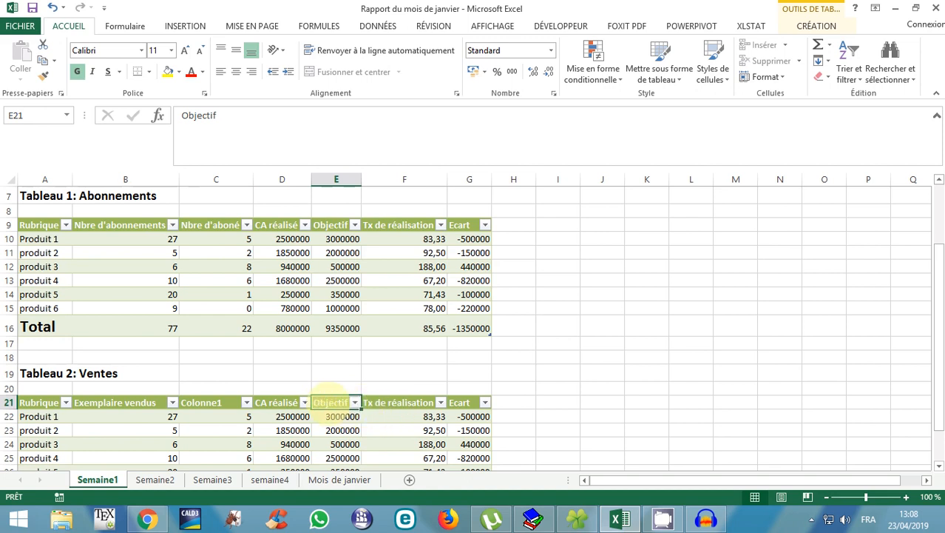
pyautogui.click(201, 402)
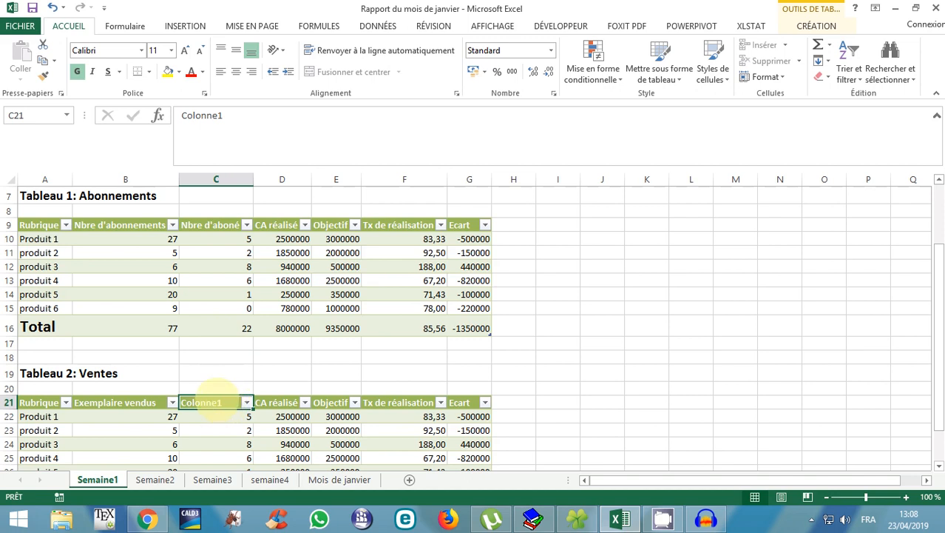
# Clear the Colonne1 values of Produit 1 to produit 3 in cells C22 to C24 of the Ventes table
pyautogui.scroll(-1, 225, 392)
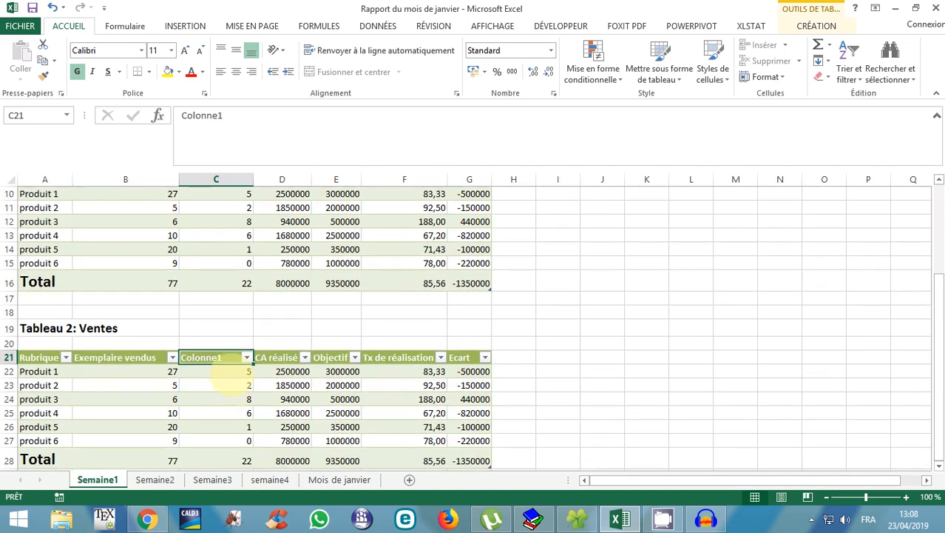
pyautogui.click(225, 373)
pyautogui.press('BackSpace')
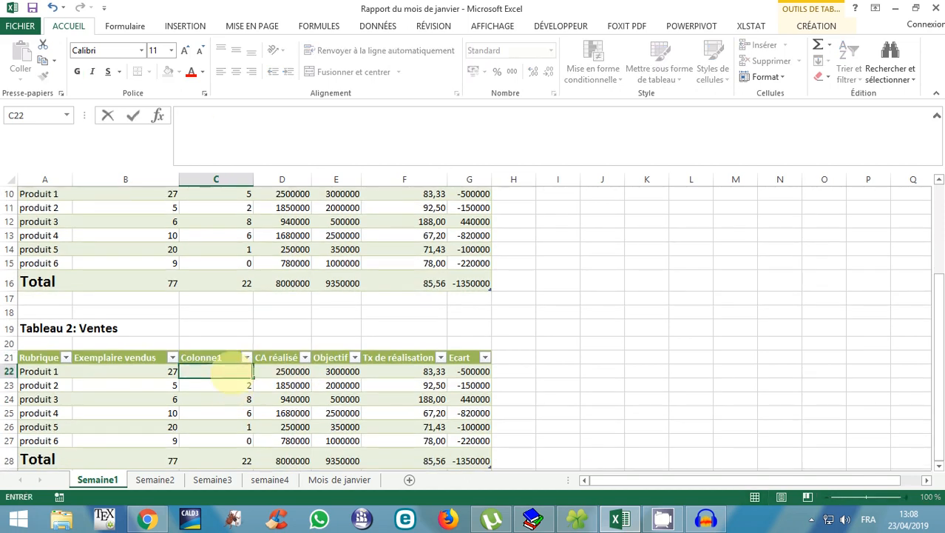
pyautogui.press('Return')
pyautogui.press('BackSpace')
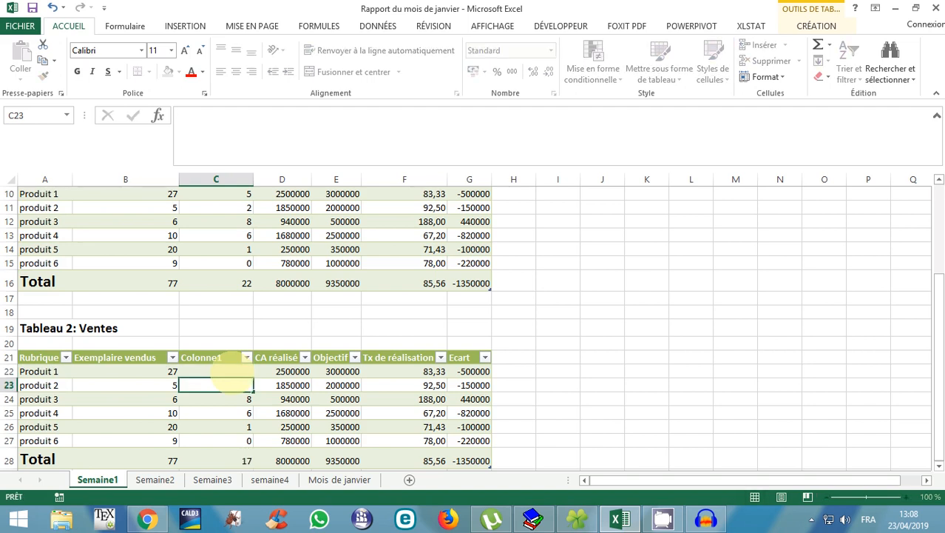
pyautogui.press('Return')
pyautogui.press('BackSpace')
pyautogui.press('Return')
# Clear the CA réalisé value of produit 4 in cell D25 of the Ventes table
pyautogui.press('Tab')
pyautogui.press('BackSpace')
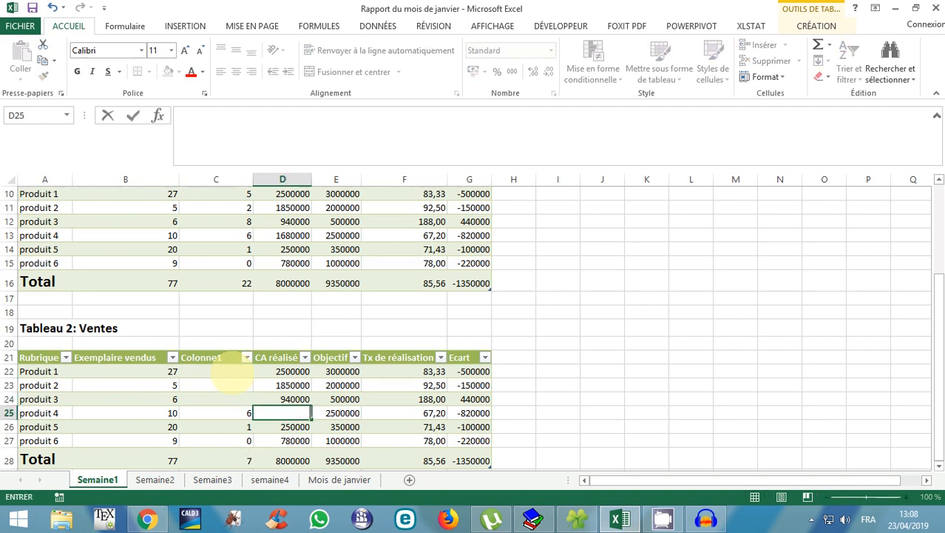
pyautogui.click(213, 412)
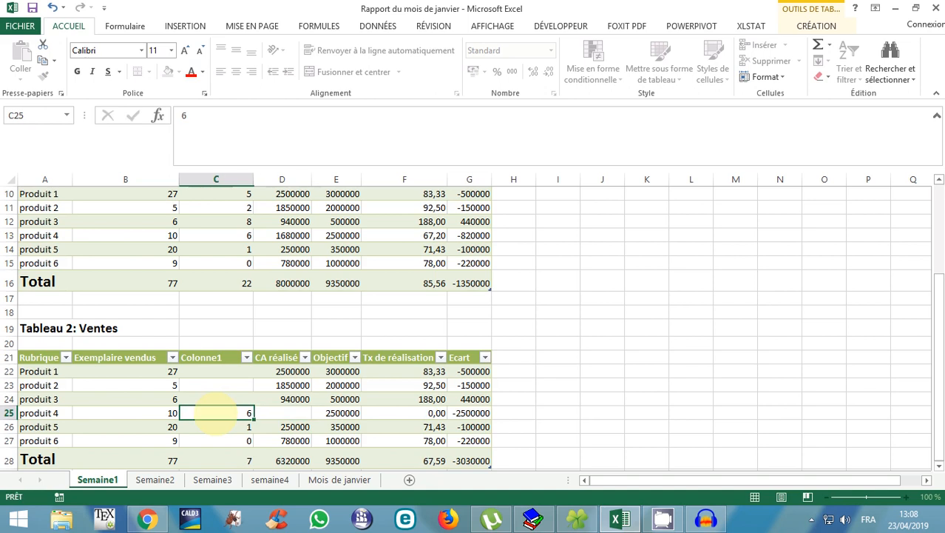
# Clear the Colonne1 values of produit 4 to produit 6 and the column's Total formula in cells C25 to C28
pyautogui.press('BackSpace')
pyautogui.press('Return')
pyautogui.press('BackSpace')
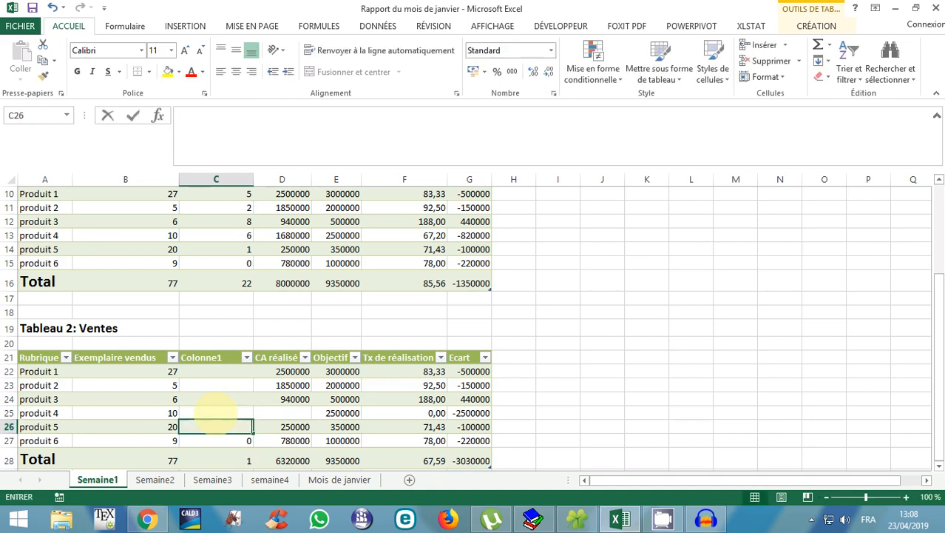
pyautogui.press('Return')
pyautogui.press('BackSpace')
pyautogui.press('Return')
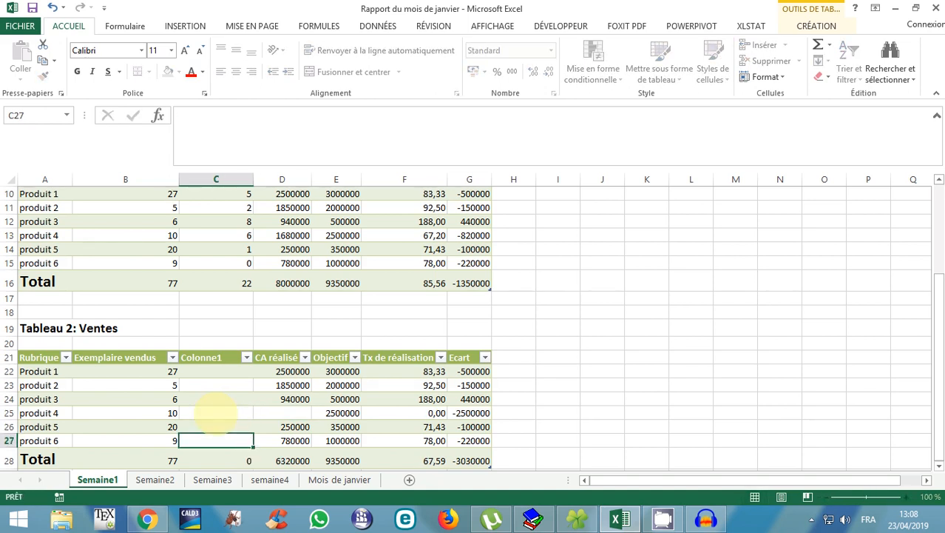
pyautogui.press('BackSpace')
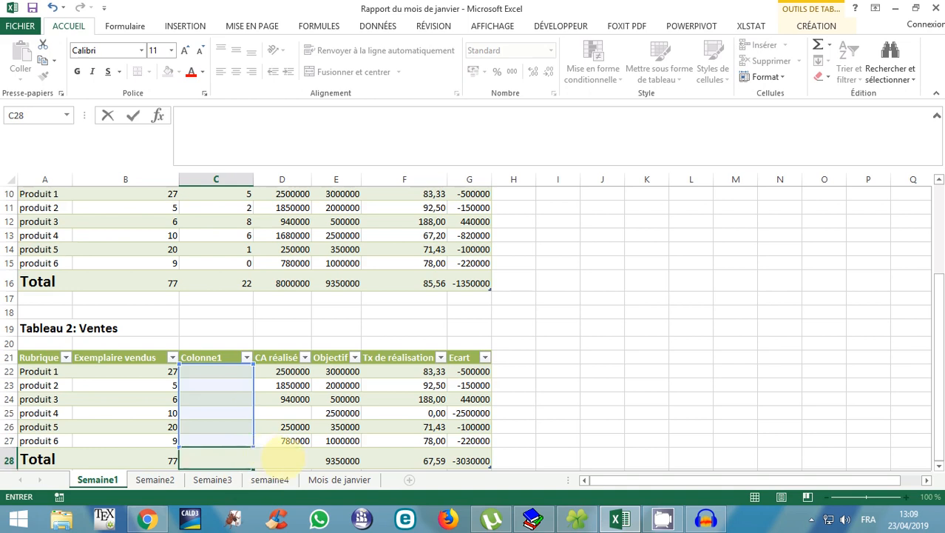
pyautogui.click(207, 398)
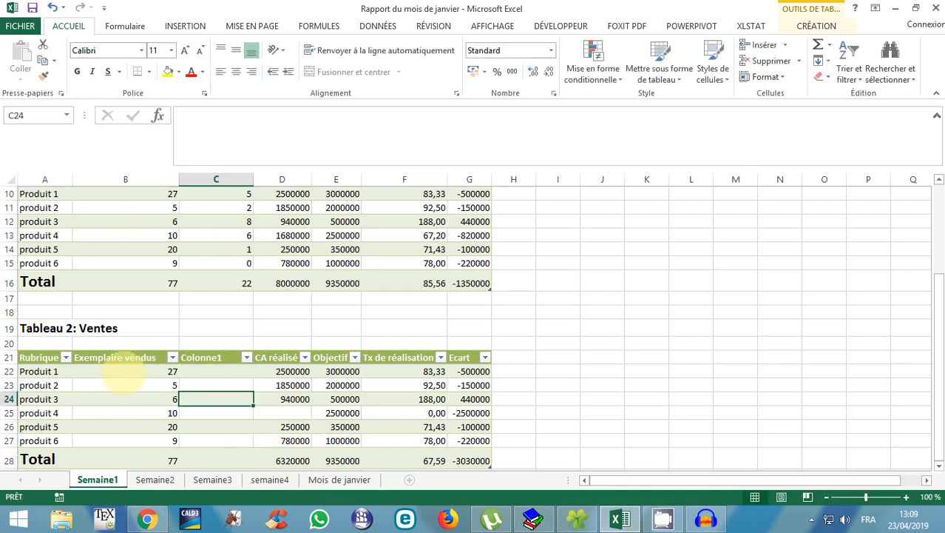
# Enter 25, 15 and 45 as the Exemplaire vendus values of Produit 1 to produit 3 in B22 to B24
pyautogui.click(123, 372)
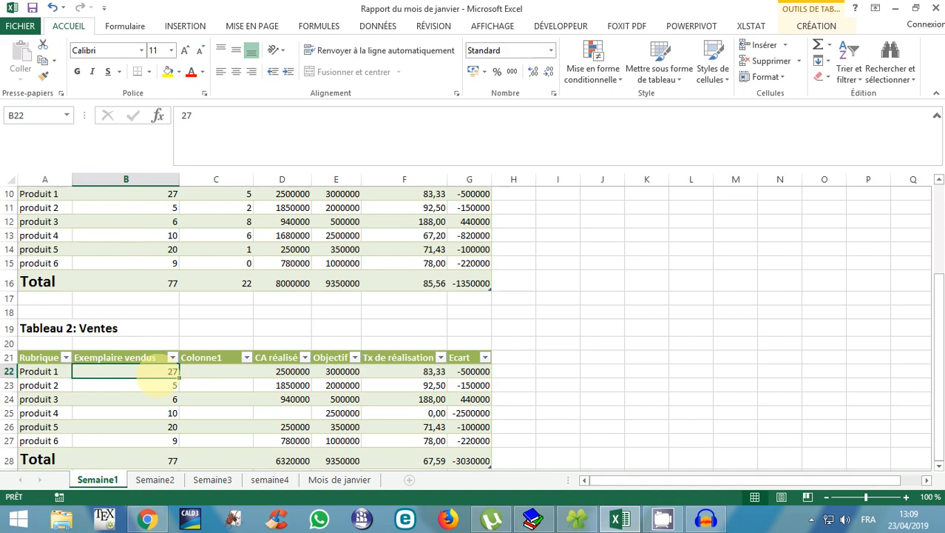
pyautogui.write('25')
pyautogui.press('Return')
pyautogui.write('1')
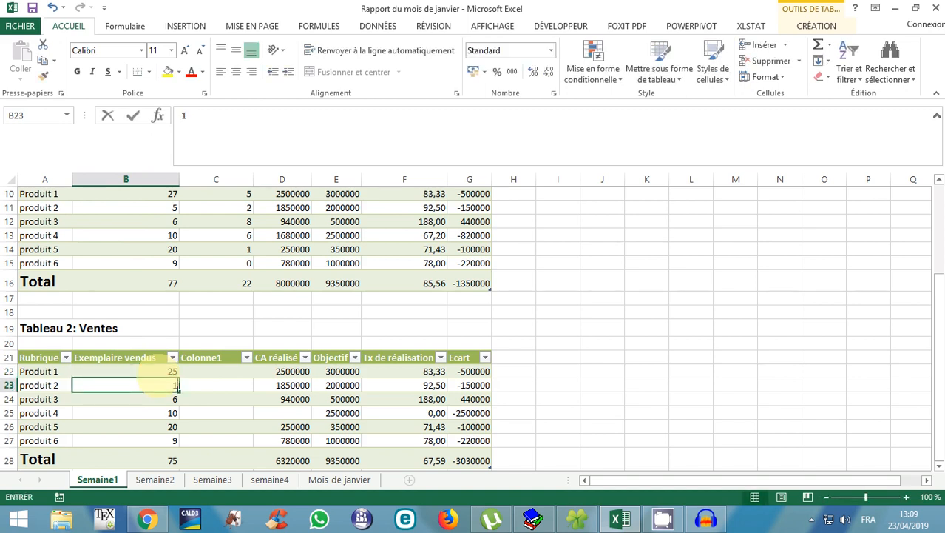
pyautogui.write('5')
pyautogui.press('Return')
pyautogui.write('45')
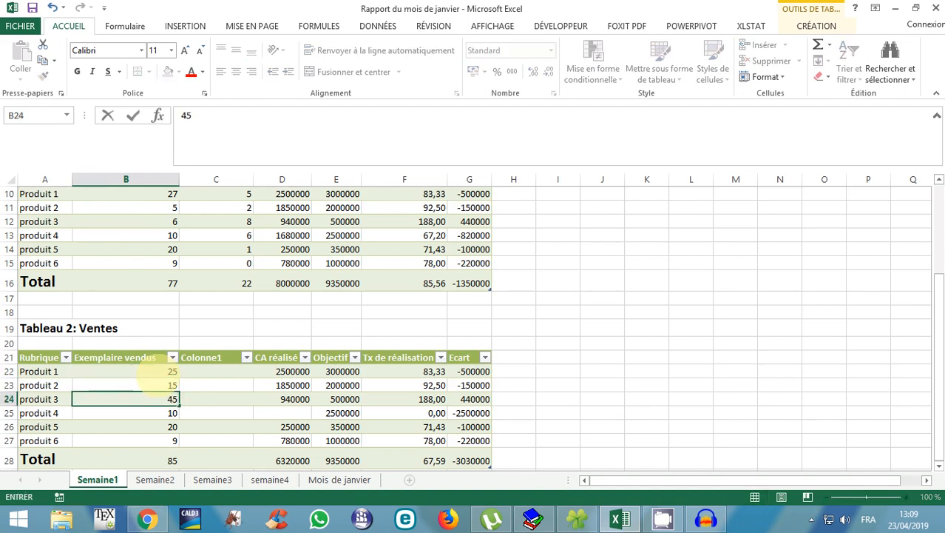
pyautogui.press('Return')
# Enter 12, 45 and 13 as the Exemplaire vendus values of produit 4 to produit 6 in B25 to B27
pyautogui.write('12')
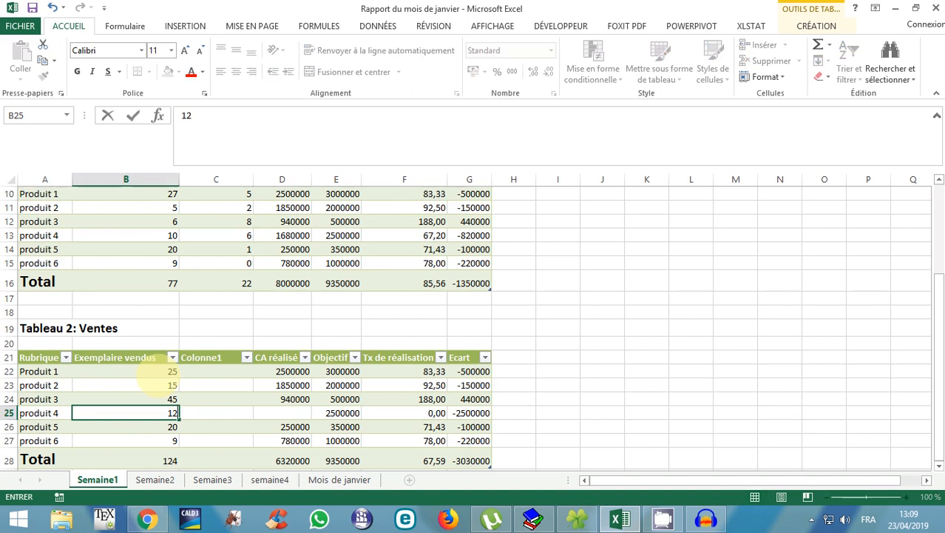
pyautogui.press('Return')
pyautogui.write('45')
pyautogui.press('Return')
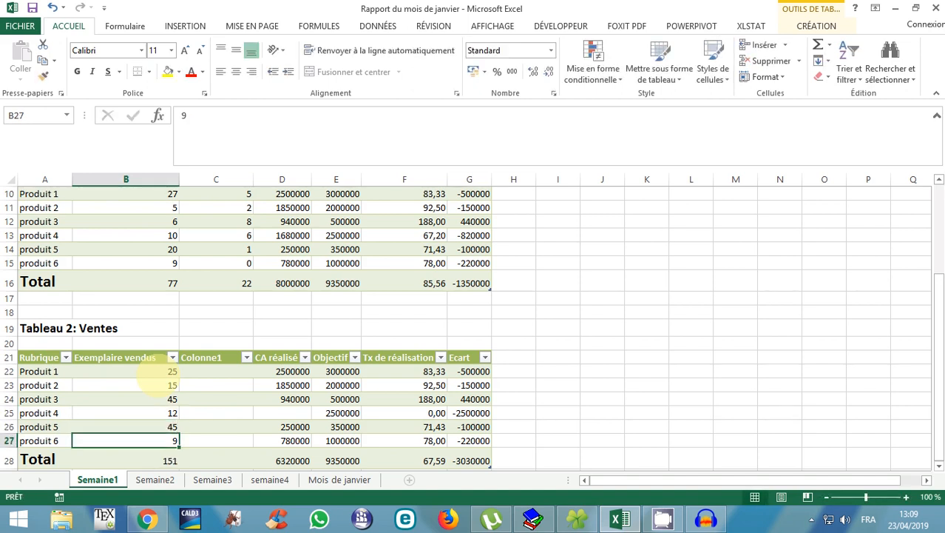
pyautogui.write('13')
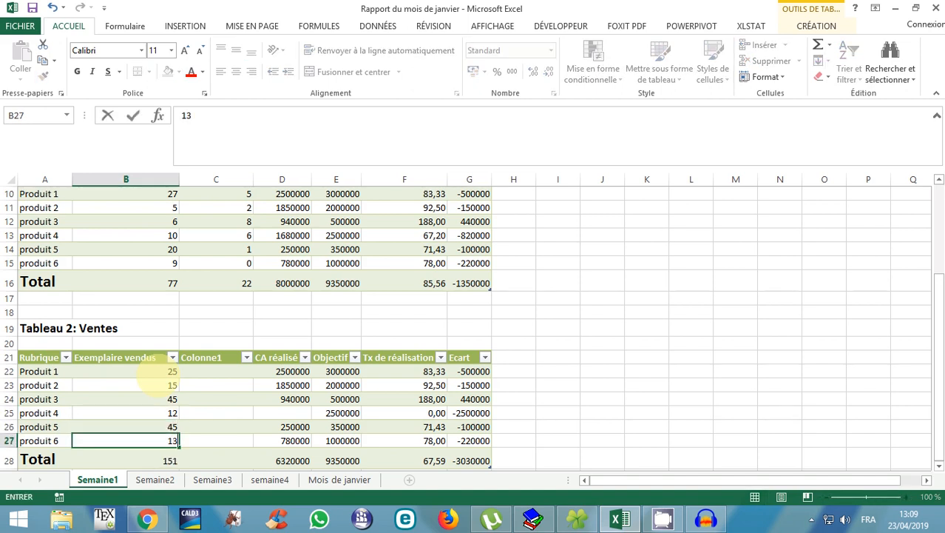
pyautogui.press('Return')
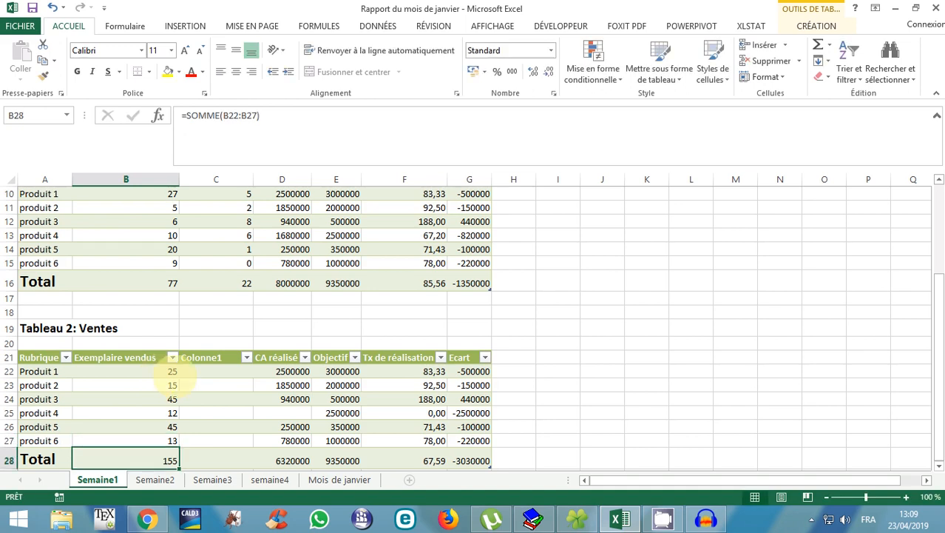
# Set the Ventes table's CA réalisé values to 25000000 for Produit 1, 18550000 for produit 2 and 9400500 for produit 3
pyautogui.scroll(-1, 252, 344)
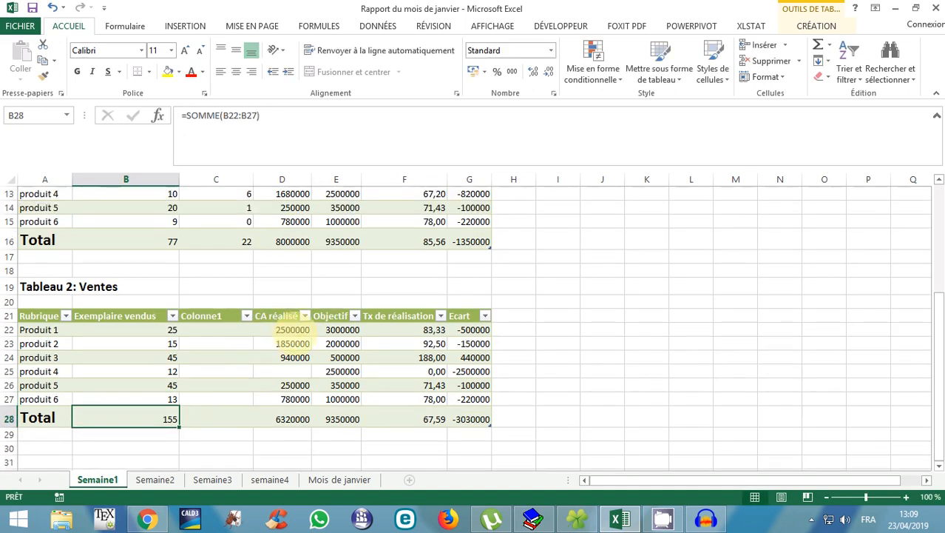
pyautogui.click(295, 330)
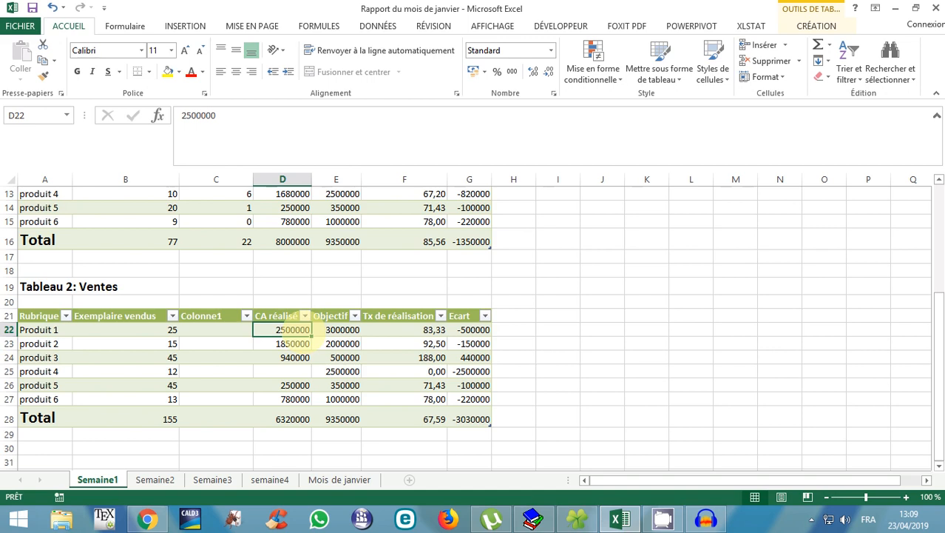
pyautogui.doubleClick(294, 330)
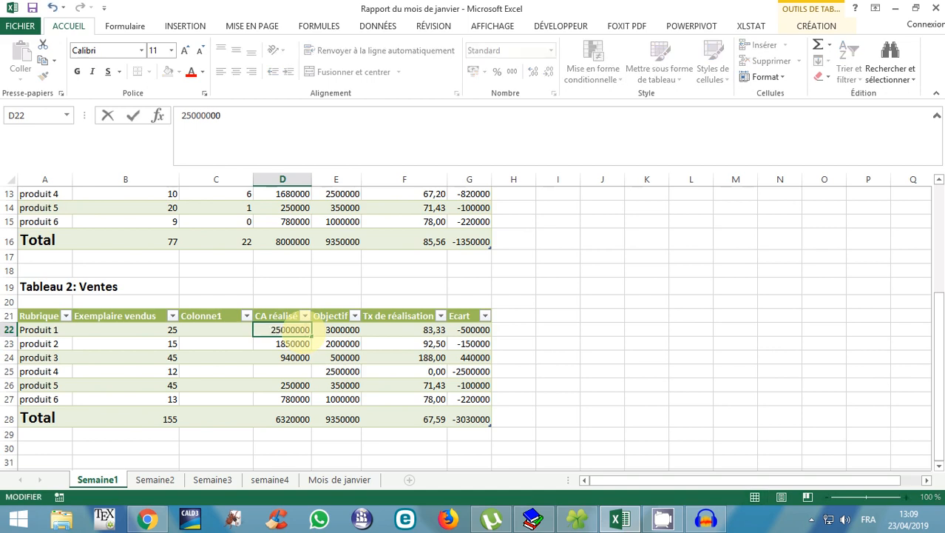
pyautogui.doubleClick(292, 346)
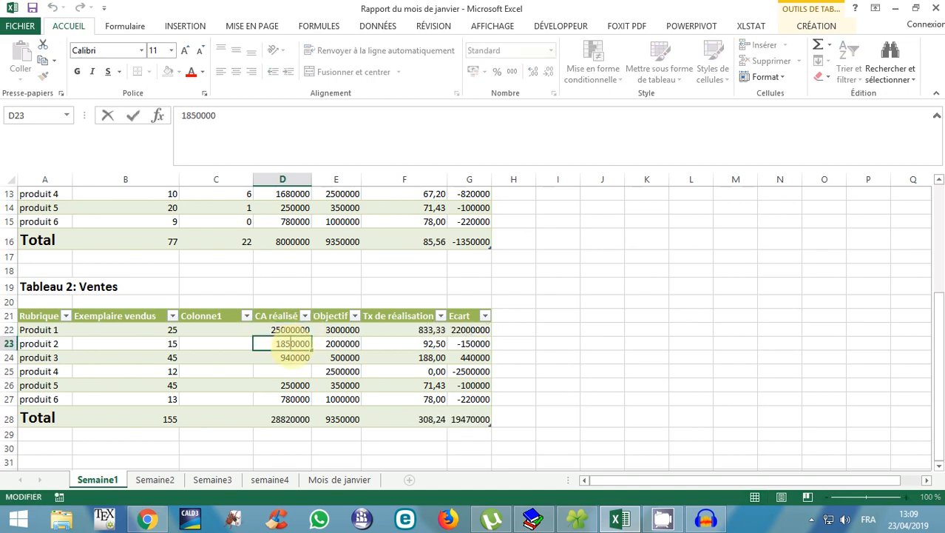
pyautogui.write('5')
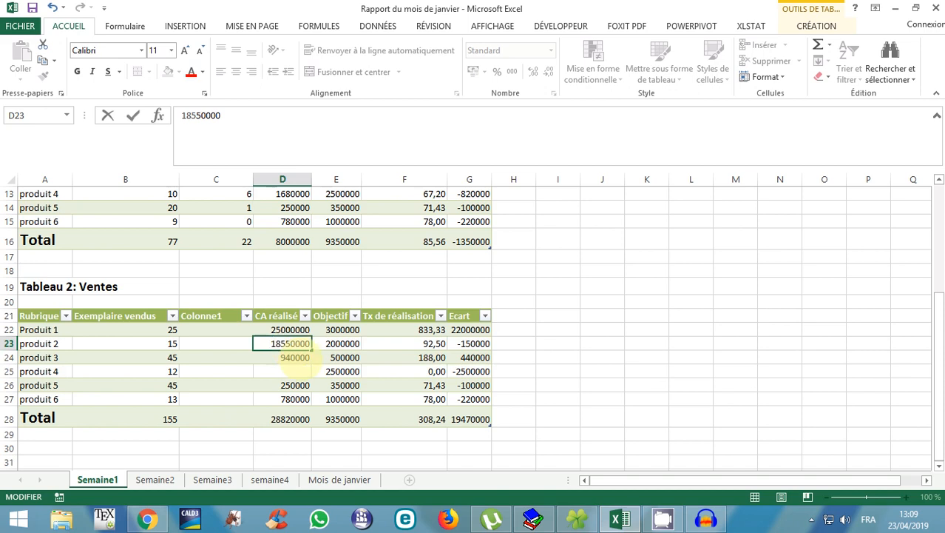
pyautogui.click(294, 357)
pyautogui.doubleClick(294, 357)
pyautogui.write('5')
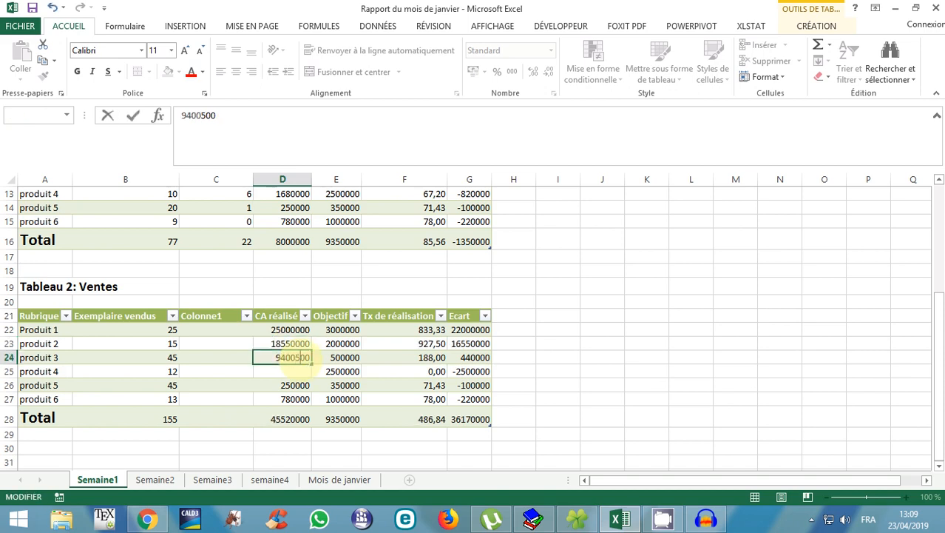
# Set the Ventes table's CA réalisé values to 2580000 for produit 4, 2508000 for produit 5 and 7800500 for produit 6
pyautogui.click(294, 374)
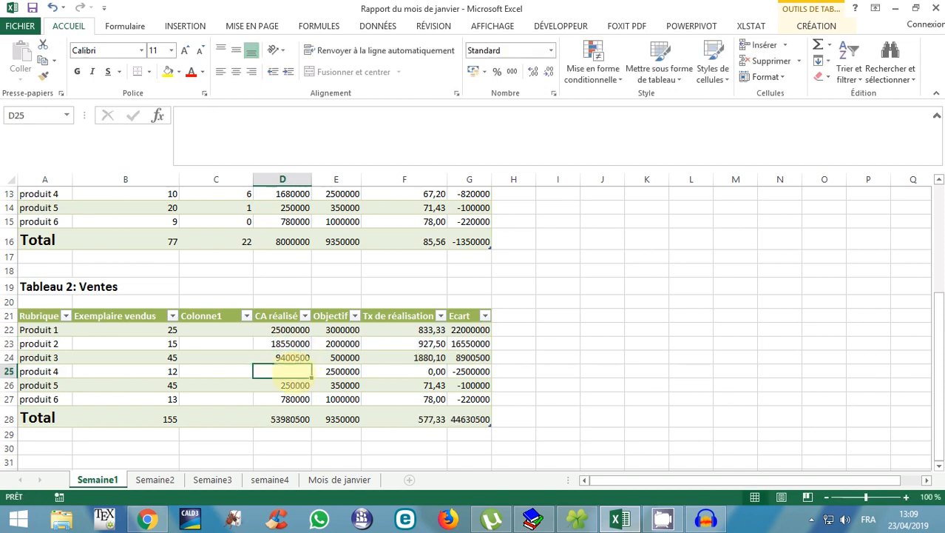
pyautogui.write('258')
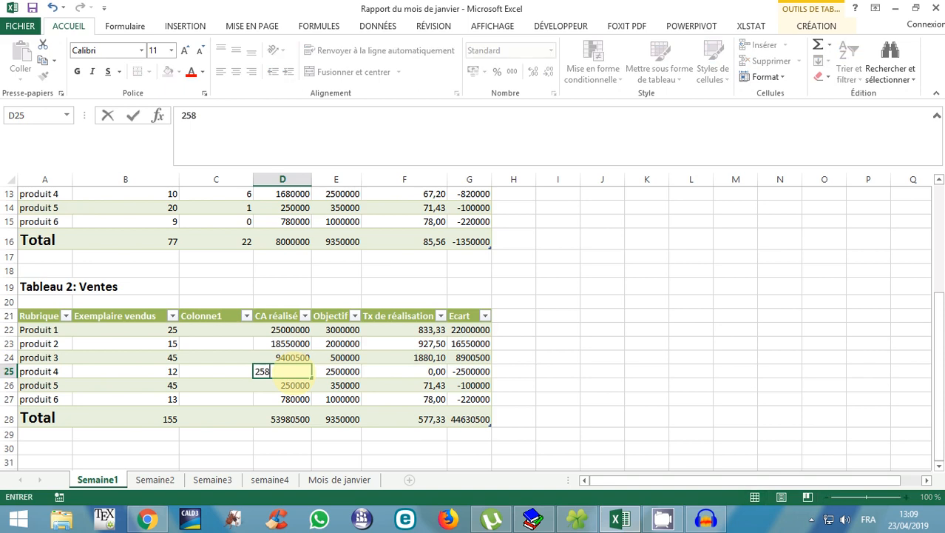
pyautogui.write('0000')
pyautogui.press('Return')
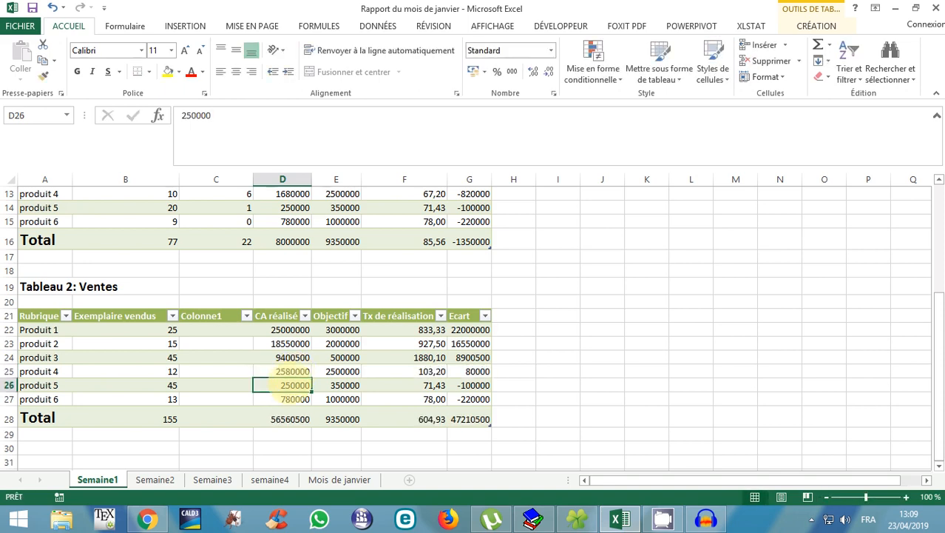
pyautogui.doubleClick(295, 386)
pyautogui.write('8')
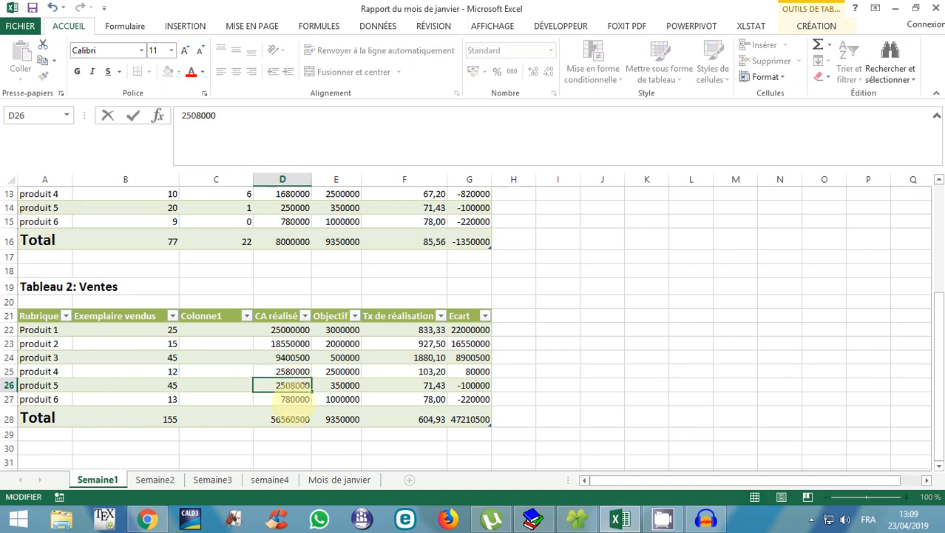
pyautogui.press('Return')
pyautogui.press('Return')
pyautogui.doubleClick(295, 399)
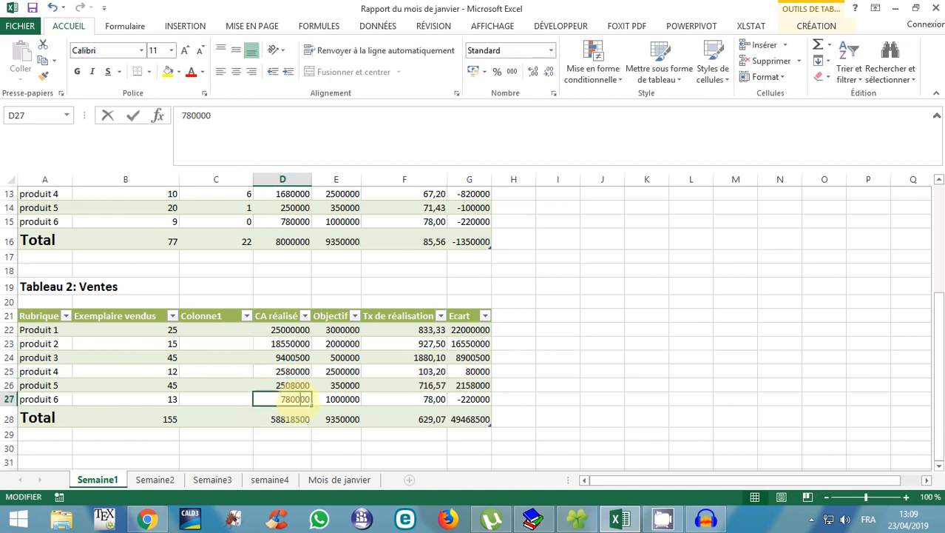
pyautogui.write('5')
pyautogui.press('Return')
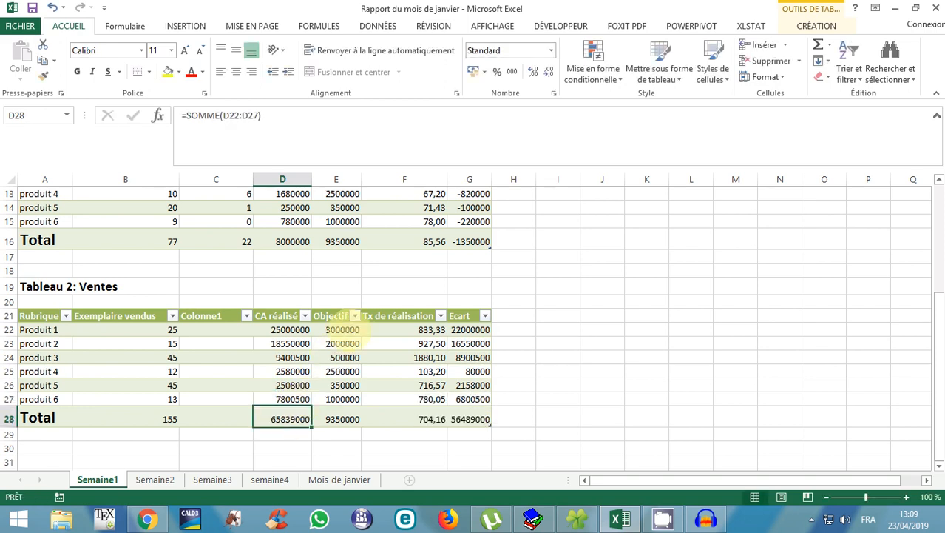
# Set the Ventes table's Objectif values to 30080000 for Produit 1 and 20020000 for produit 2
pyautogui.click(341, 329)
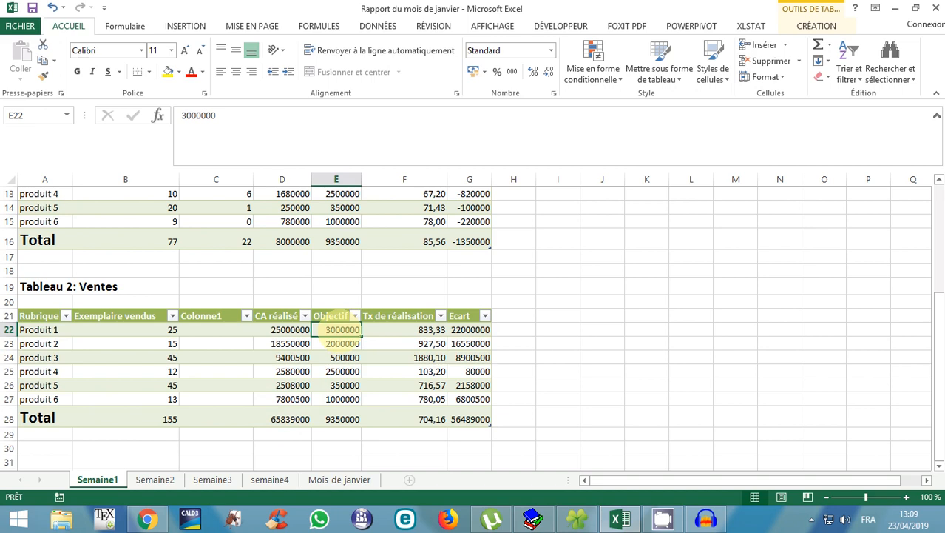
pyautogui.doubleClick(341, 330)
pyautogui.write('8')
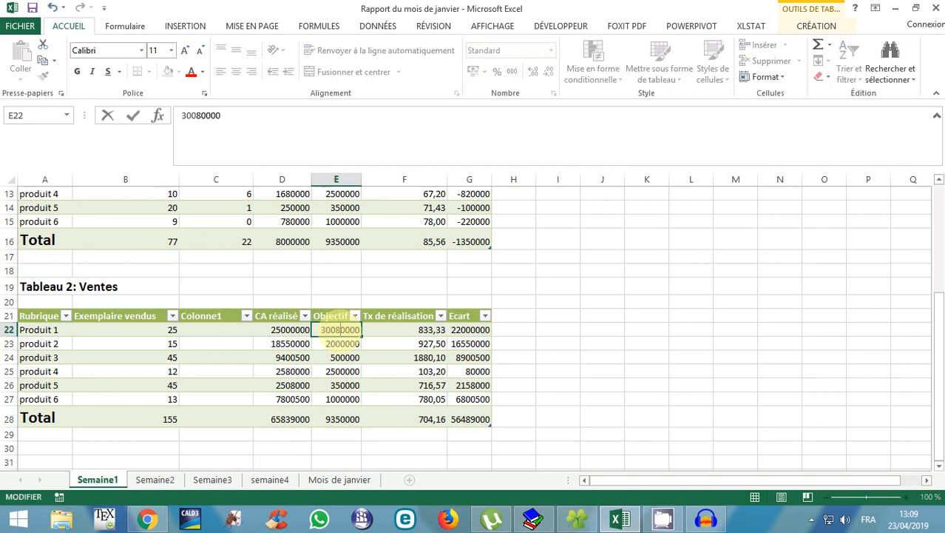
pyautogui.press('Return')
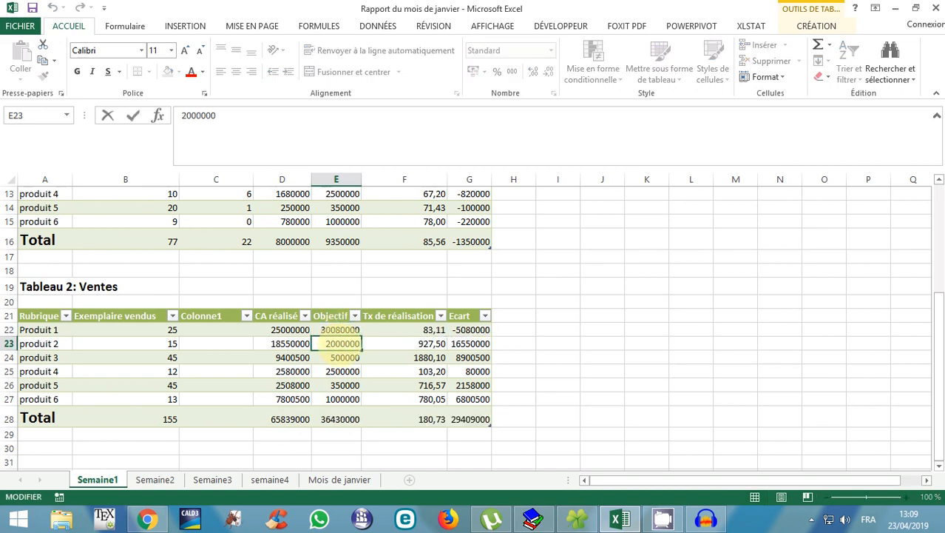
pyautogui.write('200')
pyautogui.press('Return')
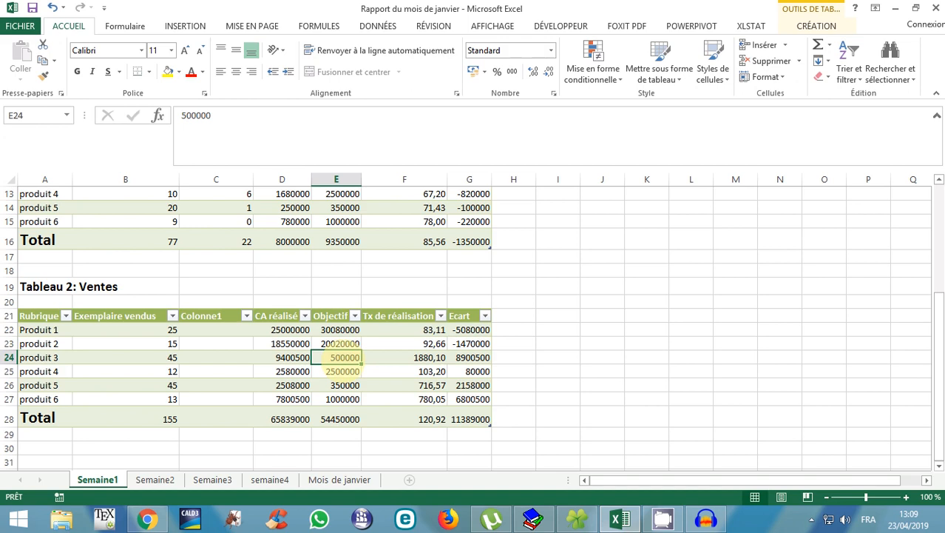
# Set the Ventes table's Objectif values to 5005000 for produit 3 and 25000500 for produit 4
pyautogui.doubleClick(344, 358)
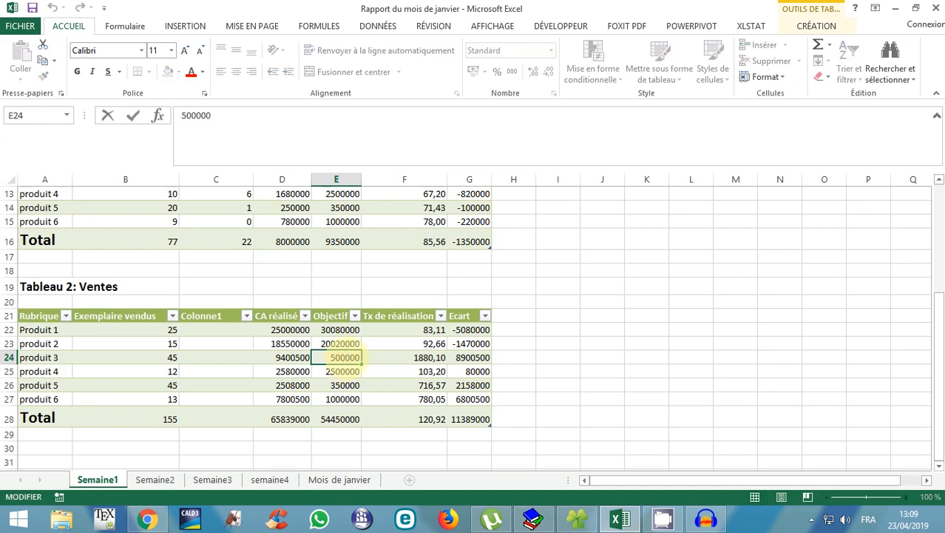
pyautogui.write('500')
pyautogui.press('Return')
pyautogui.doubleClick(346, 371)
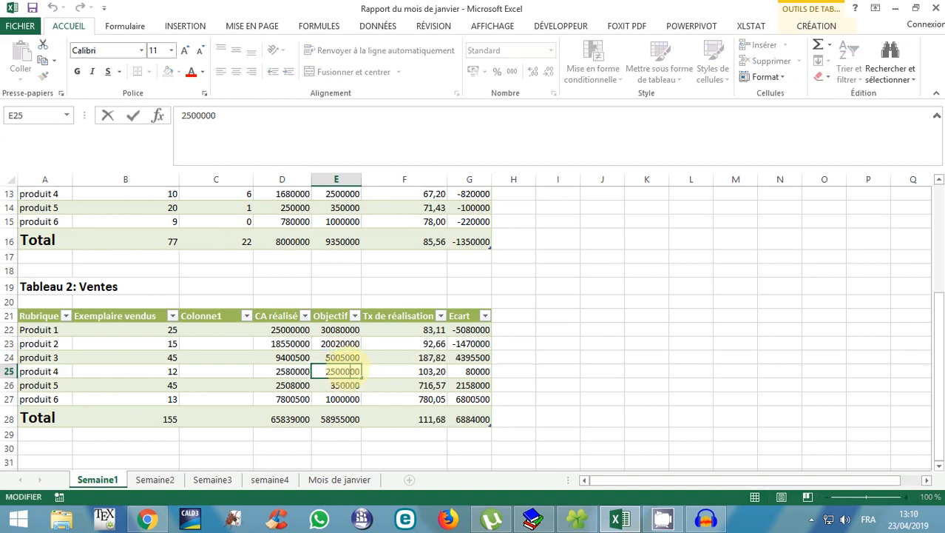
pyautogui.write('5')
pyautogui.press('Return')
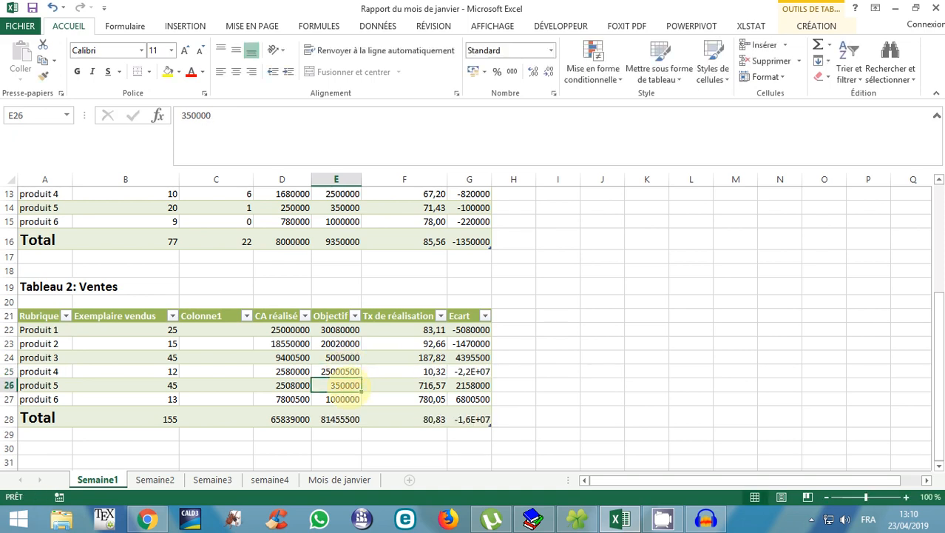
# Set the Ventes table's Objectif values to 3500500 for produit 5 and 10020000 for produit 6
pyautogui.doubleClick(348, 385)
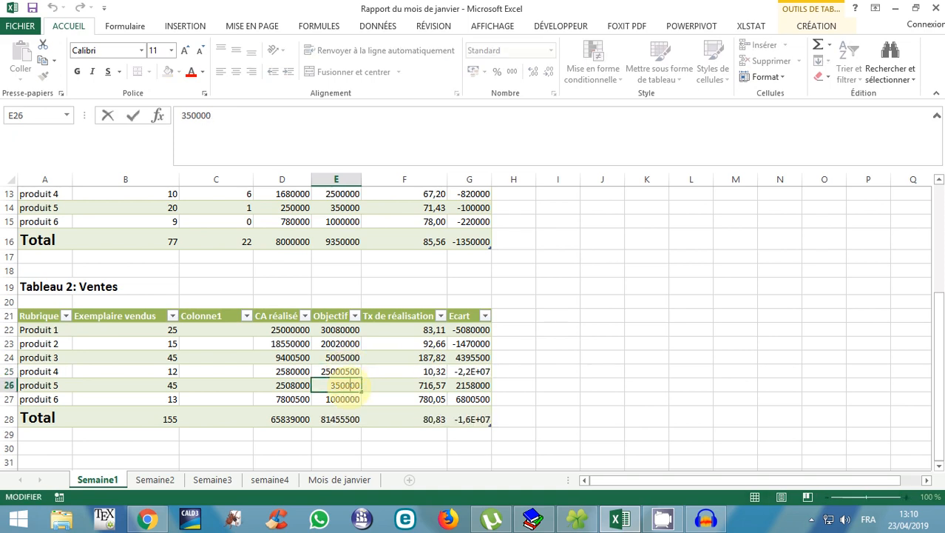
pyautogui.write('5')
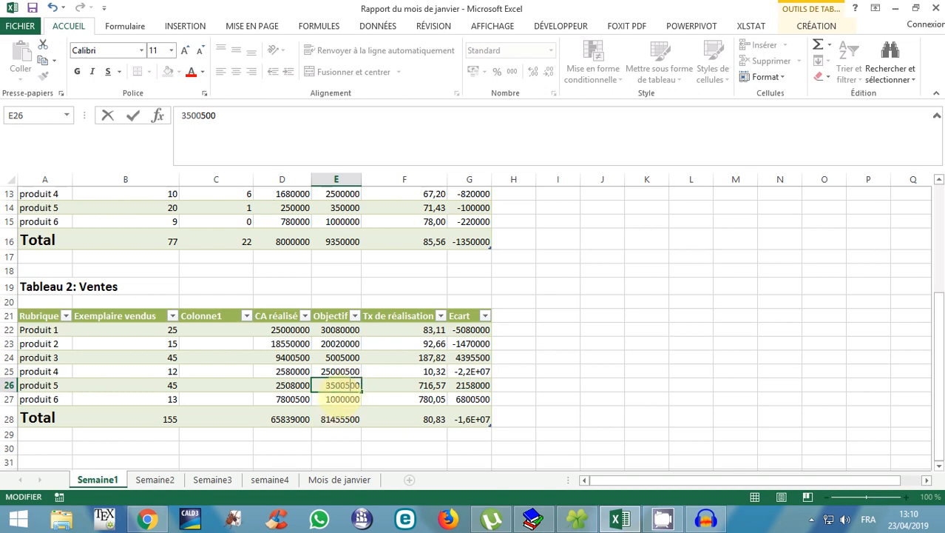
pyautogui.press('Return')
pyautogui.doubleClick(342, 400)
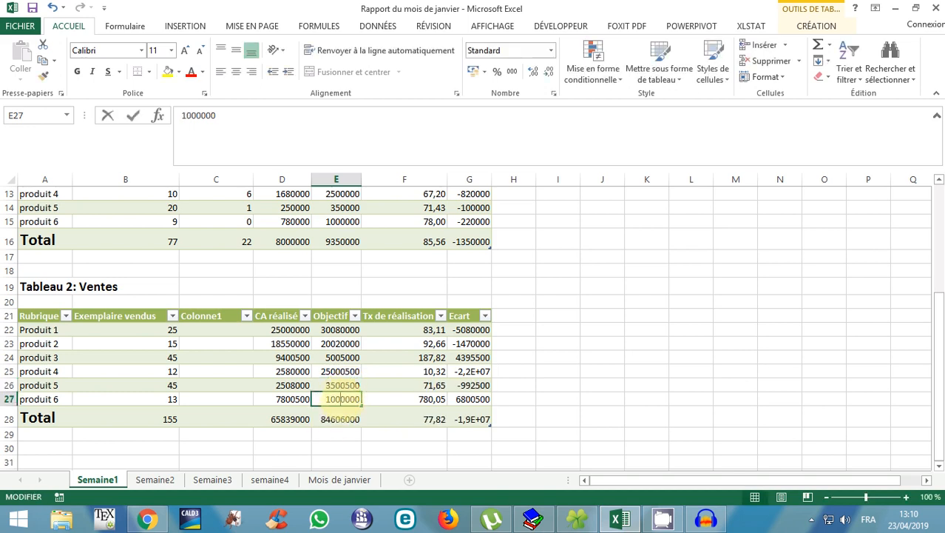
pyautogui.write('2')
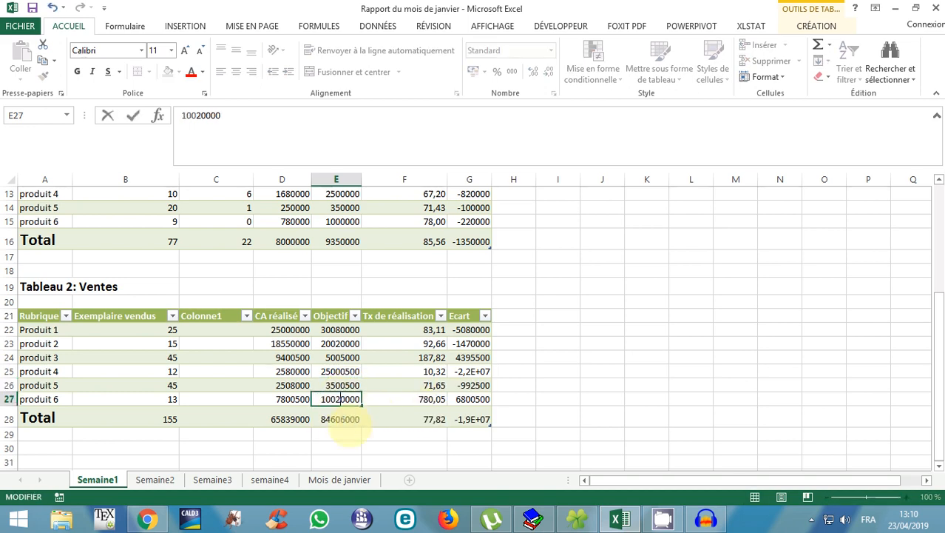
pyautogui.press('Return')
# Check the formula of the Objectif total in the Ventes table and review both tables of the Semaine1 report
pyautogui.doubleClick(336, 419)
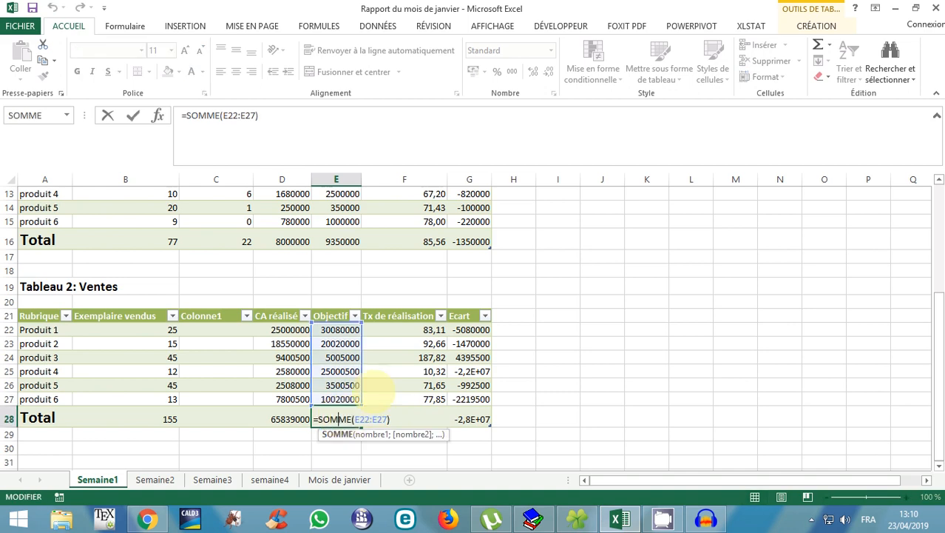
pyautogui.hotkey('ctrl', 'Return')
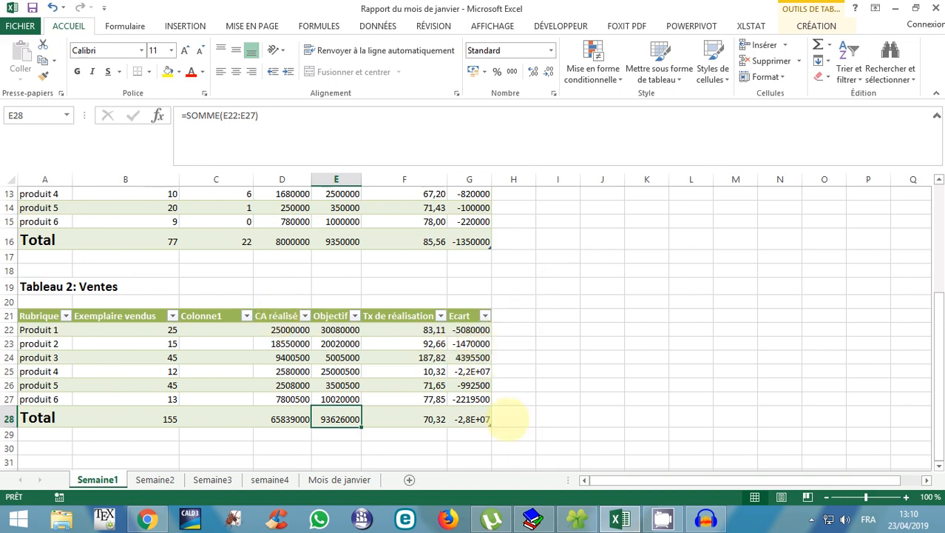
pyautogui.scroll(1, 444, 384)
pyautogui.scroll(-1, 432, 396)
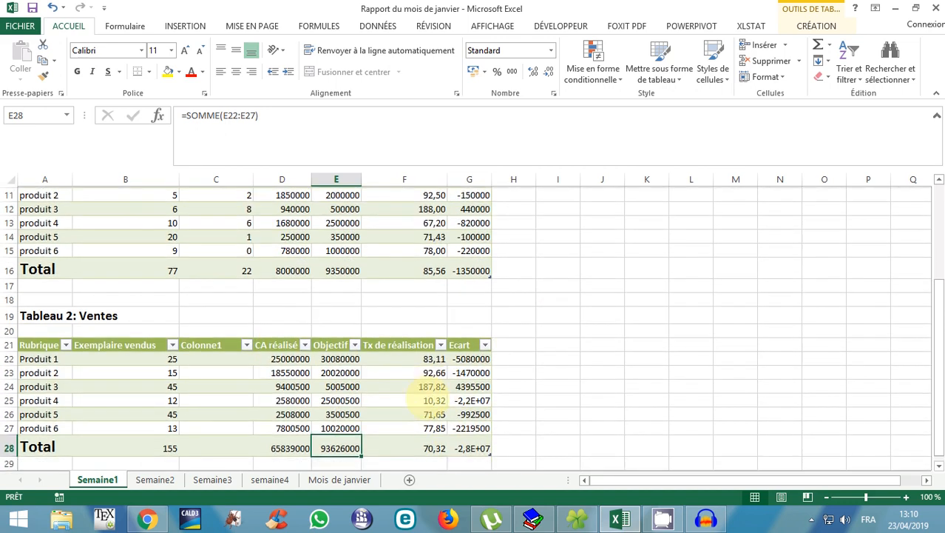
pyautogui.scroll(2, 429, 400)
pyautogui.scroll(2, 164, 370)
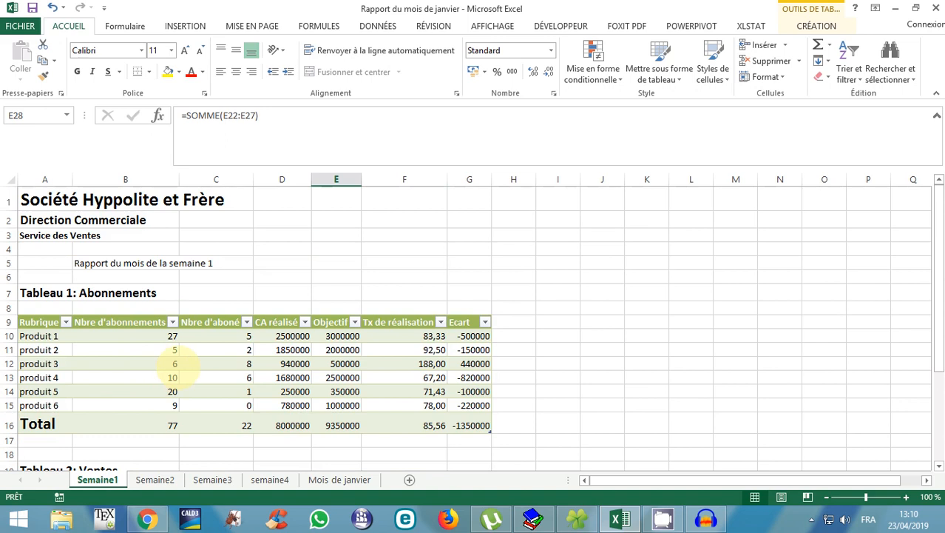
pyautogui.scroll(-3, 207, 363)
pyautogui.scroll(2, 210, 355)
pyautogui.scroll(-1, 211, 355)
pyautogui.scroll(2, 213, 357)
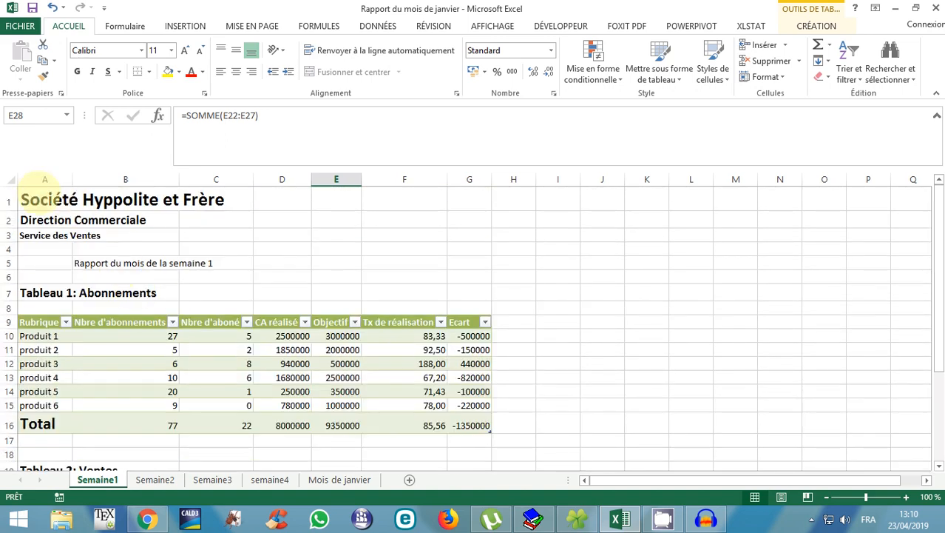
pyautogui.hotkey('ctrl', 'a')
pyautogui.hotkey('ctrl', 'q')
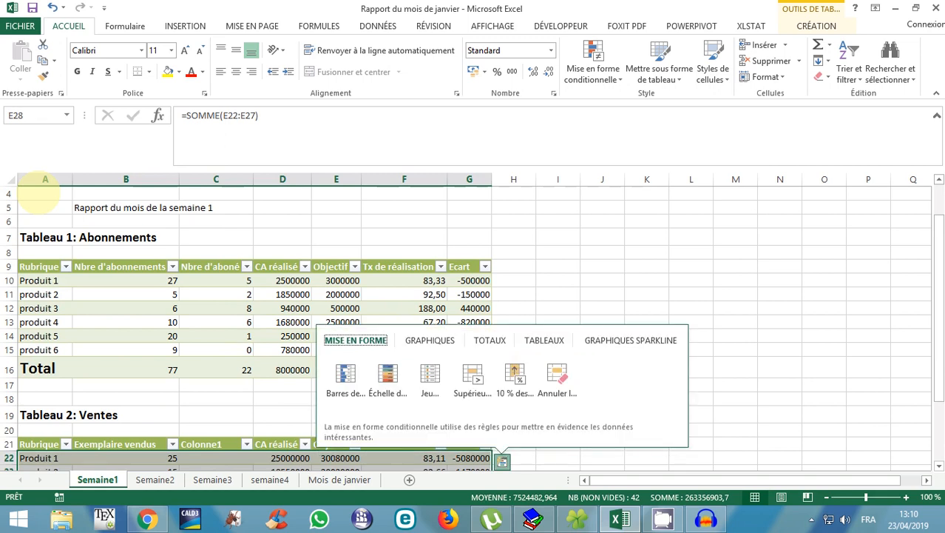
pyautogui.press('Escape')
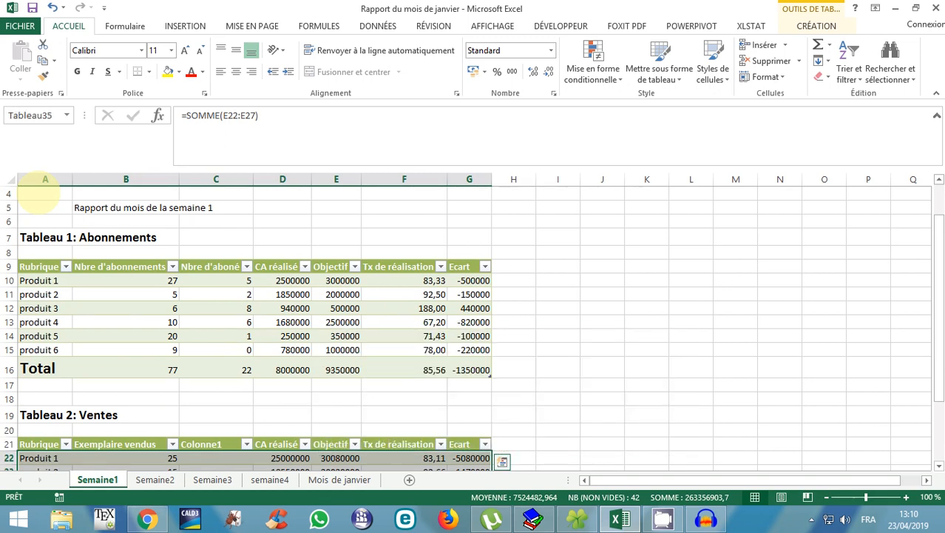
pyautogui.scroll(1, 122, 262)
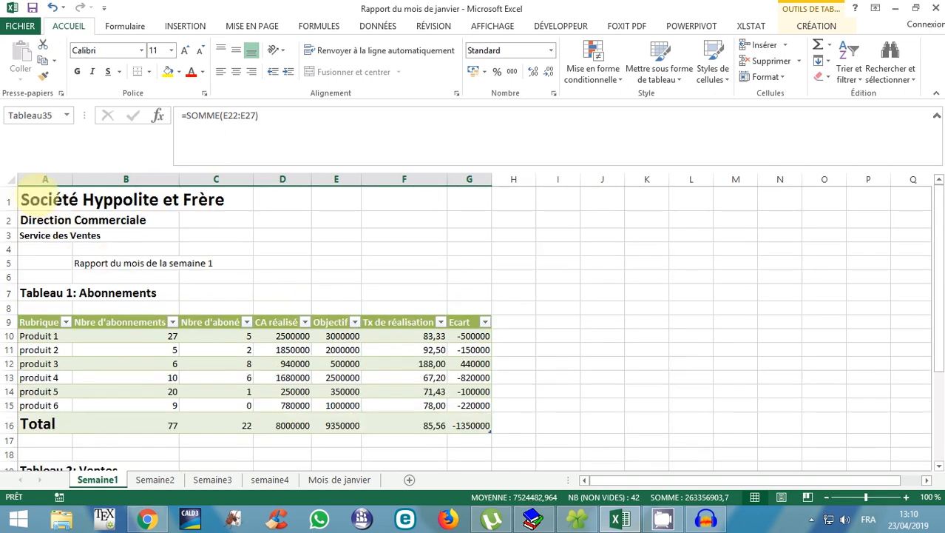
# Copy the entire Semaine1 sheet content and paste it into sheet Semaine2 starting at cell A1
pyautogui.click(51, 200)
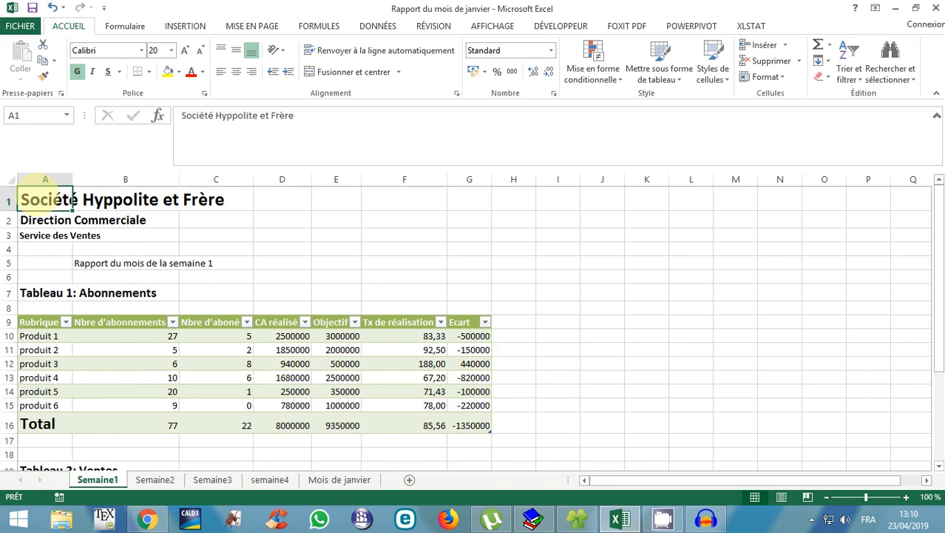
pyautogui.hotkey('shift', 'Down')
pyautogui.hotkey('shift', 'Down')
pyautogui.hotkey('ctrl', 'a')
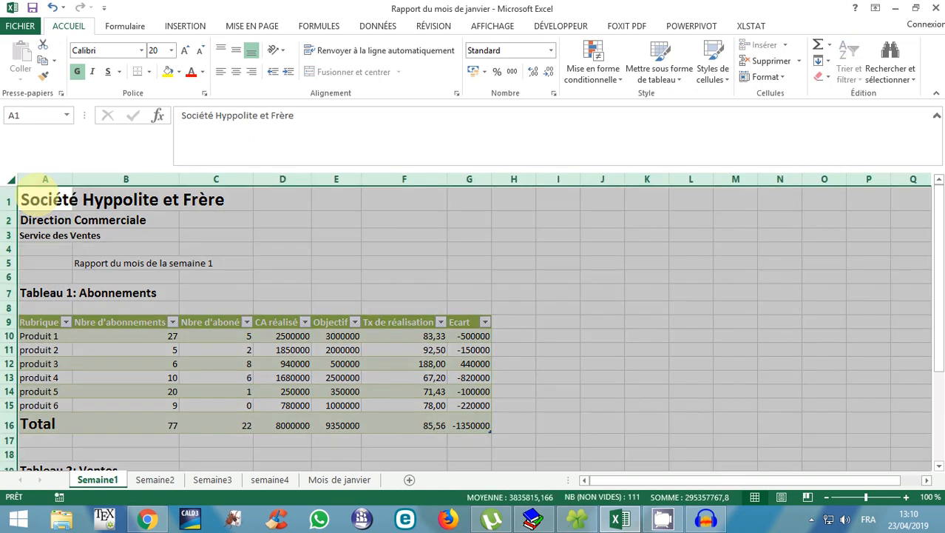
pyautogui.hotkey('ctrl', 'c')
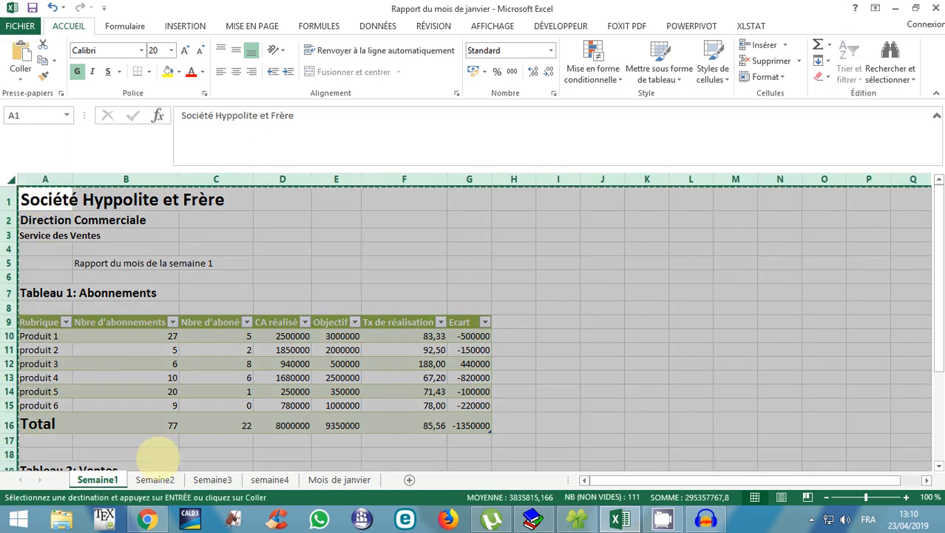
pyautogui.click(155, 479)
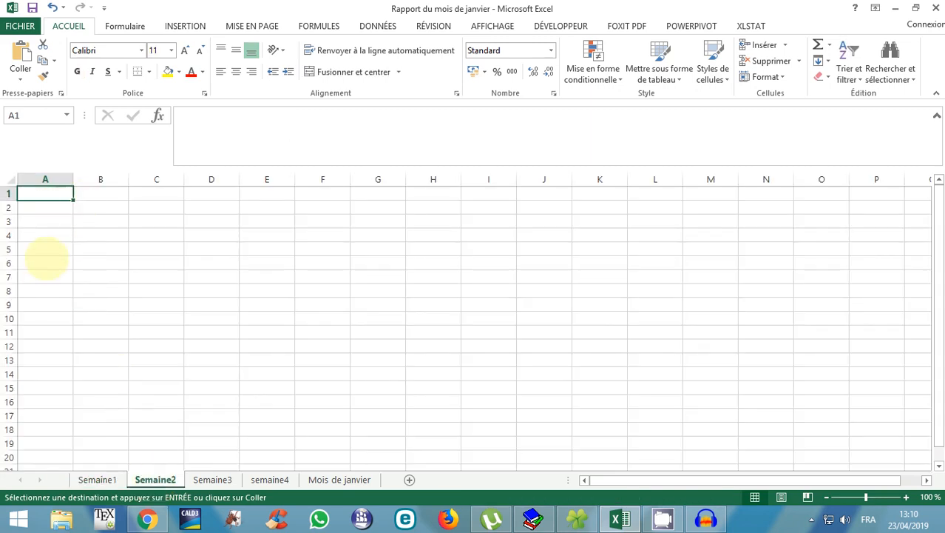
pyautogui.hotkey('ctrl', 'v')
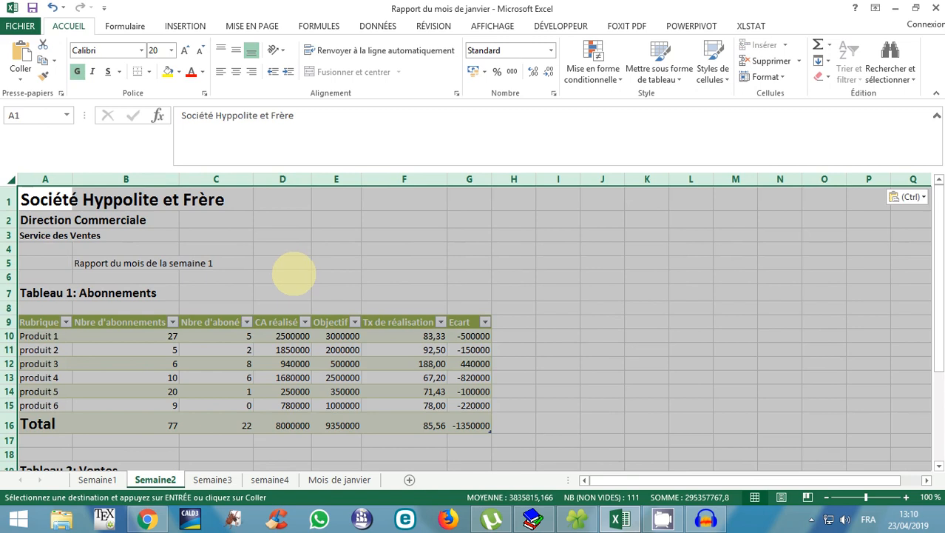
pyautogui.click(285, 276)
# Paste the copied Semaine1 report into sheets Semaine3 and semaine4, starting at cell A1 in each
pyautogui.click(213, 480)
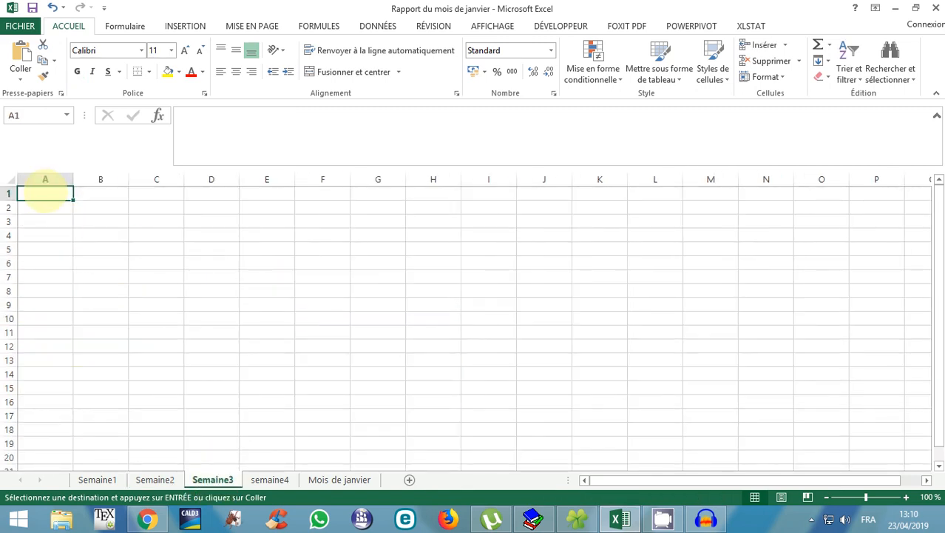
pyautogui.hotkey('ctrl', 'v')
pyautogui.scroll(-5, 326, 361)
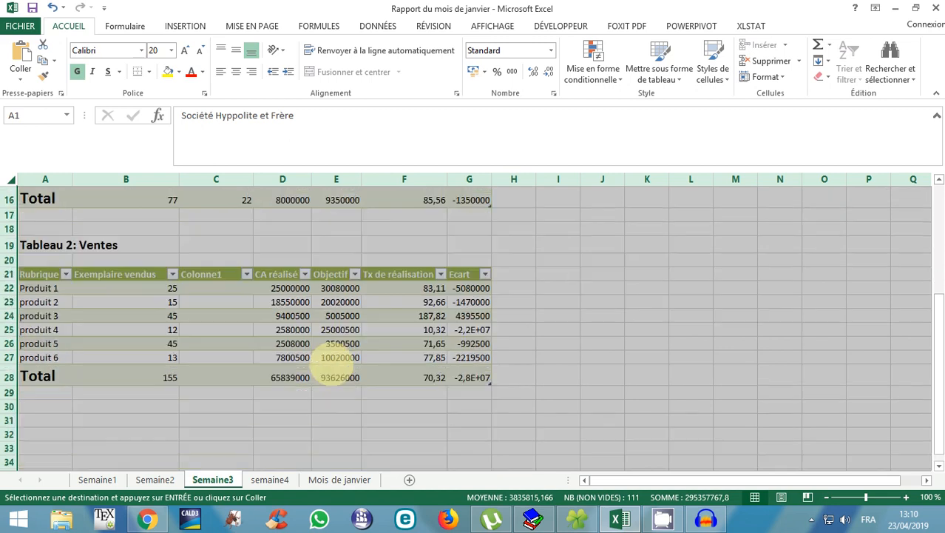
pyautogui.scroll(3, 333, 365)
pyautogui.click(268, 480)
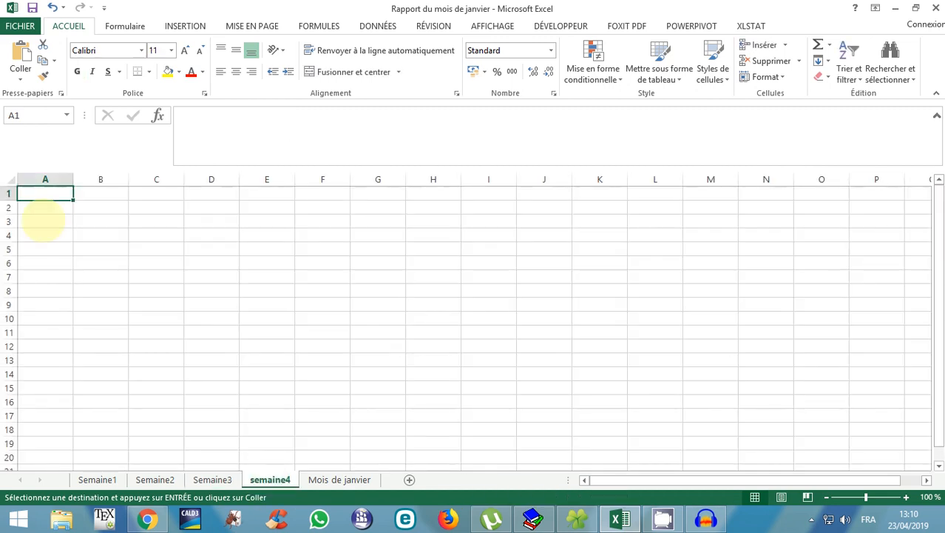
pyautogui.hotkey('ctrl', 'v')
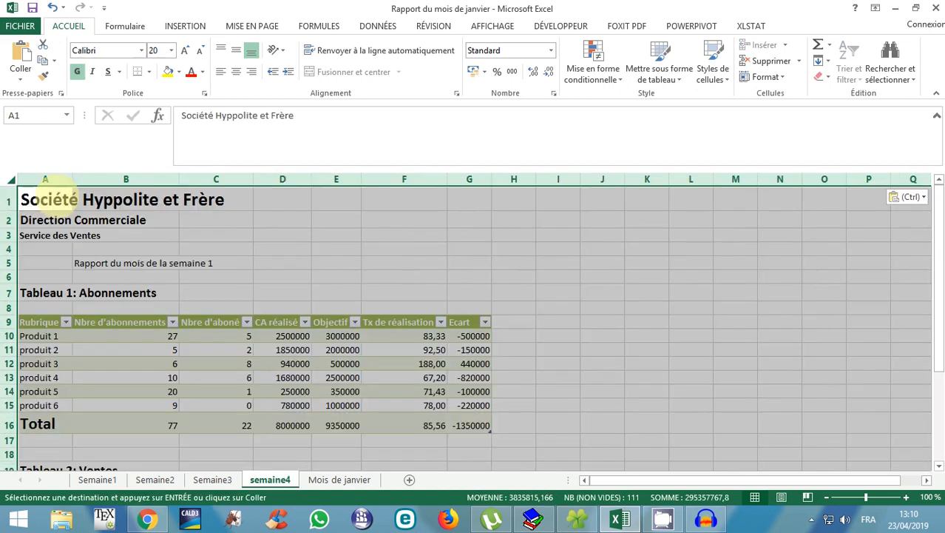
pyautogui.click(414, 377)
# Examine the pasted Abonnements and Ventes tables in sheet semaine4
pyautogui.scroll(-3, 415, 276)
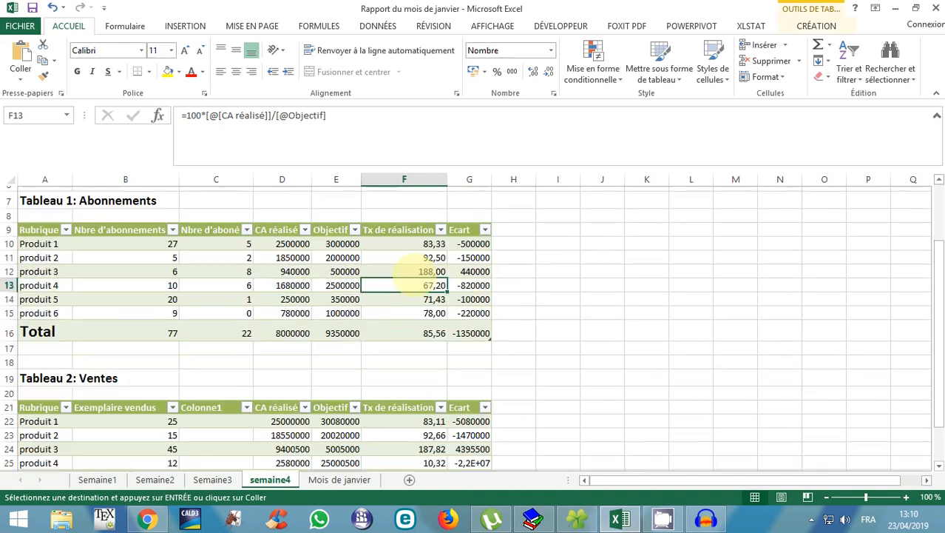
pyautogui.scroll(3, 418, 281)
pyautogui.scroll(1, 419, 281)
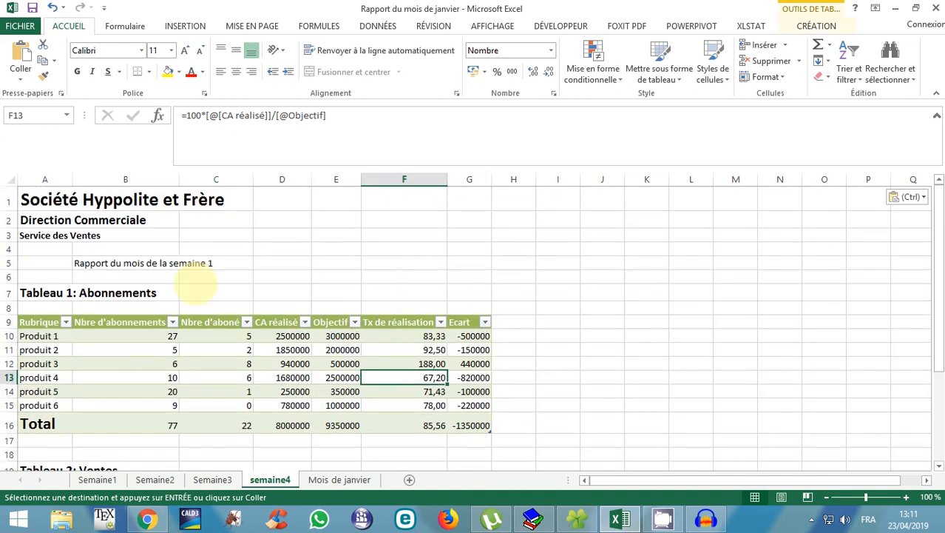
pyautogui.scroll(-1, 333, 315)
pyautogui.scroll(2, 333, 318)
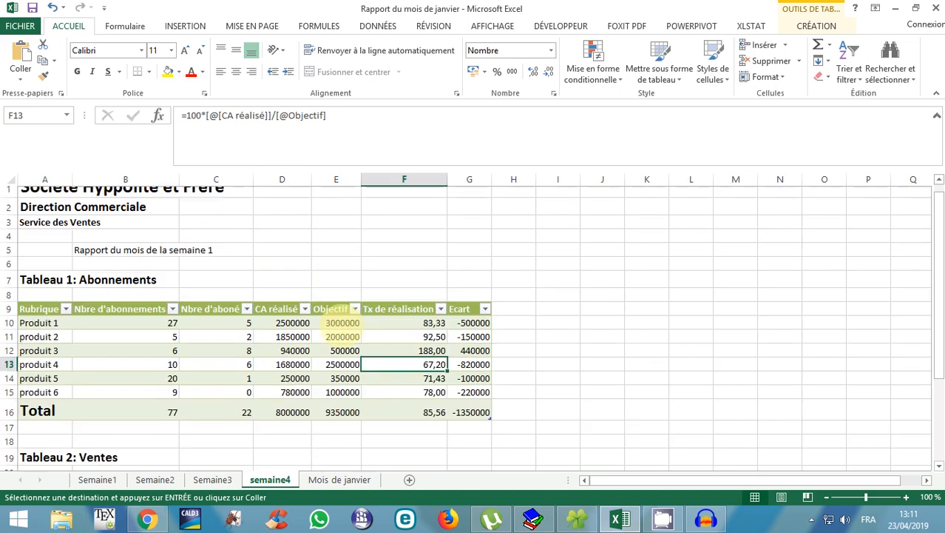
pyautogui.scroll(-2, 336, 320)
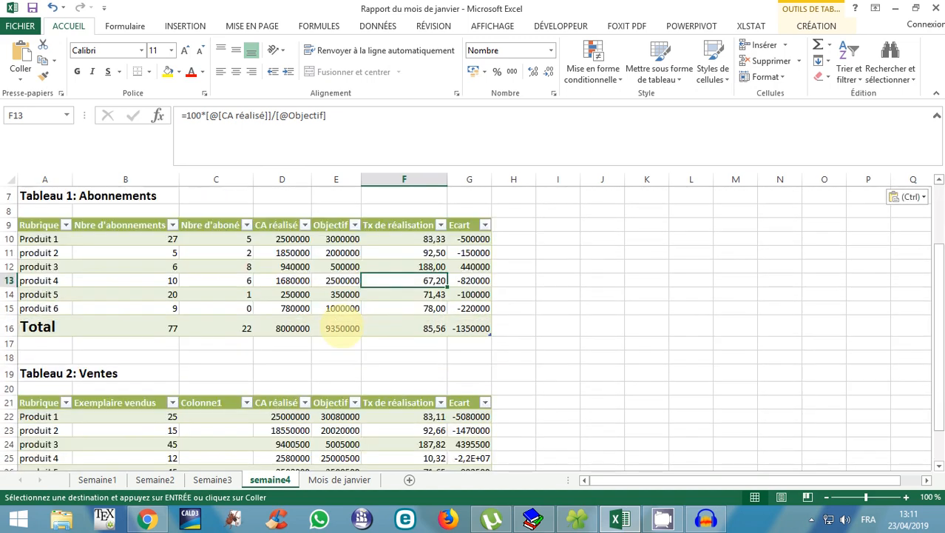
pyautogui.scroll(-2, 342, 328)
pyautogui.scroll(4, 340, 340)
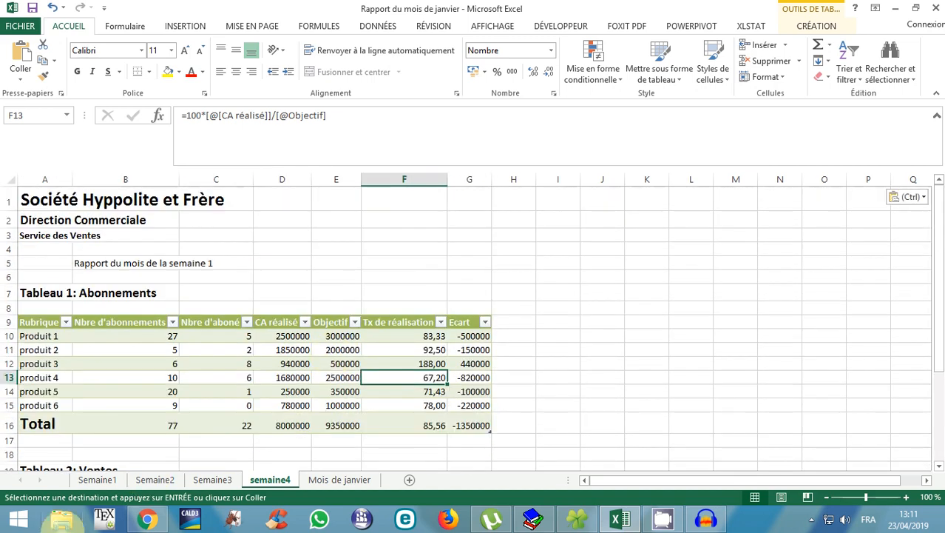
# Look through the weekly sheets Semaine1 to semaine4 and the Mois de janvier sheet to compare their contents
pyautogui.click(97, 479)
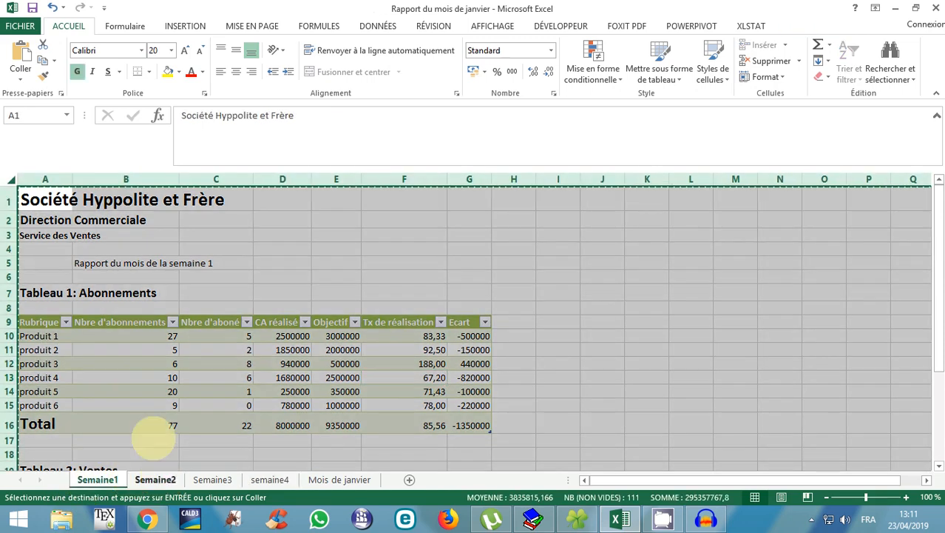
pyautogui.click(144, 440)
pyautogui.click(155, 479)
pyautogui.click(220, 480)
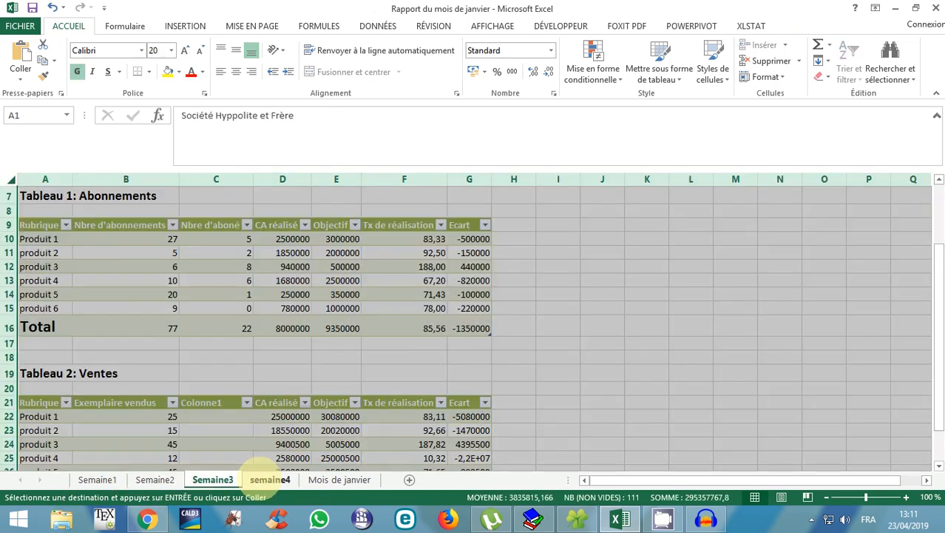
pyautogui.click(267, 479)
pyautogui.click(340, 479)
pyautogui.click(272, 479)
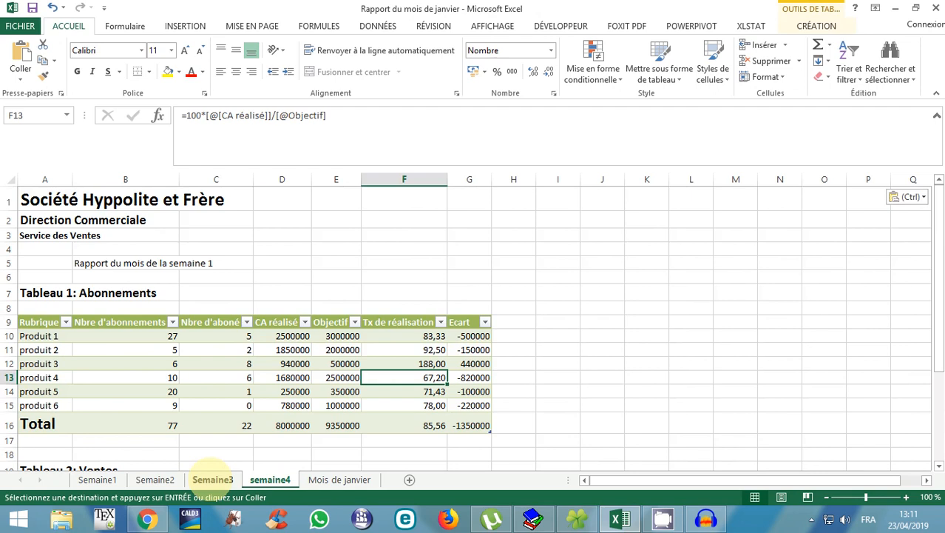
pyautogui.click(213, 480)
pyautogui.click(270, 479)
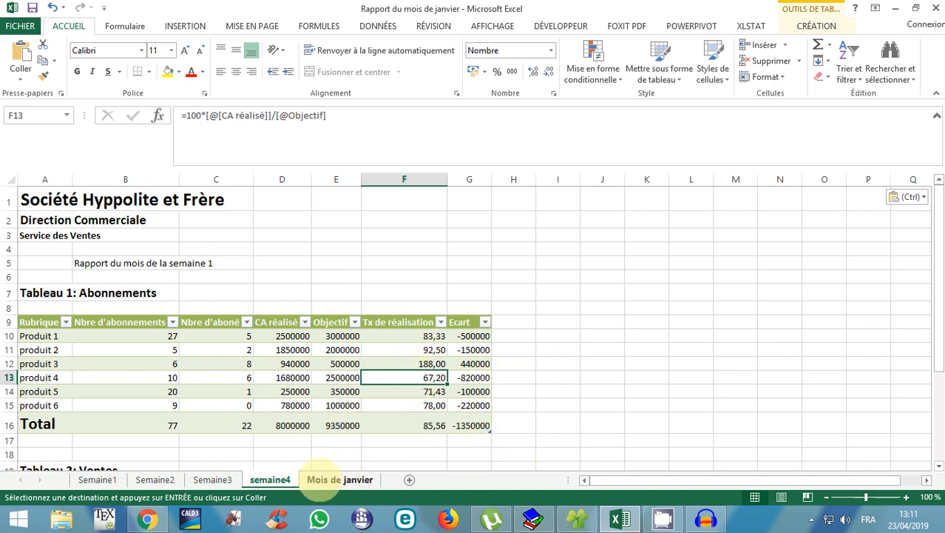
pyautogui.click(329, 480)
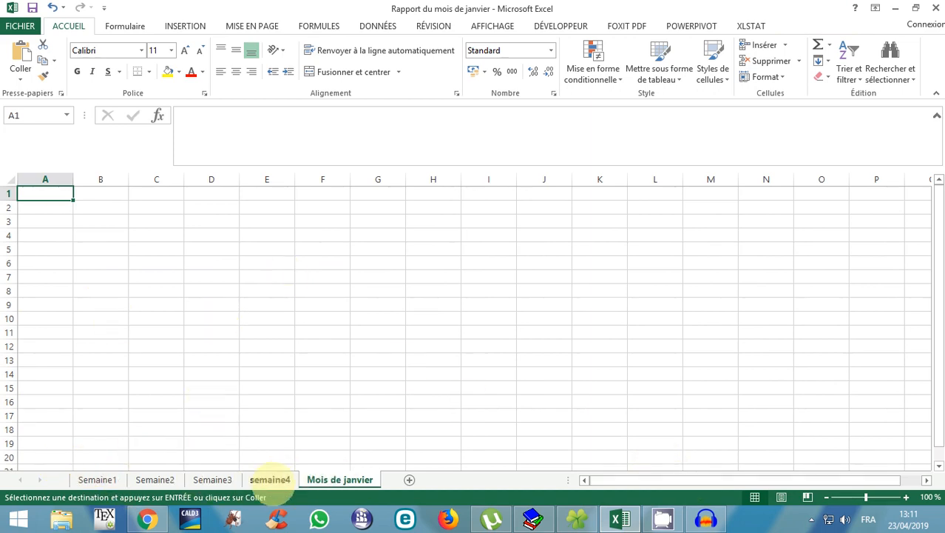
pyautogui.hotkey('ctrl', 'v')
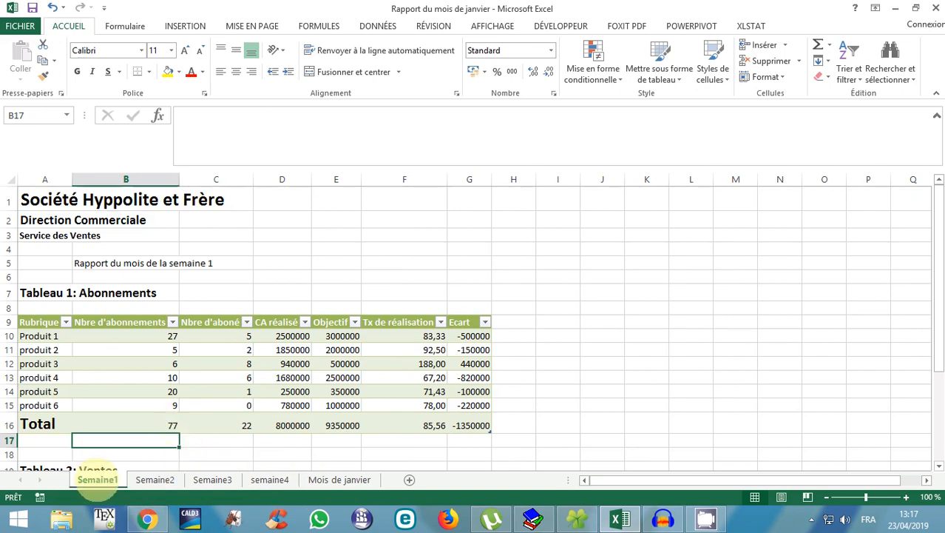
# Check the report title and tables in sheets Semaine2, Semaine3 and semaine4
pyautogui.click(154, 480)
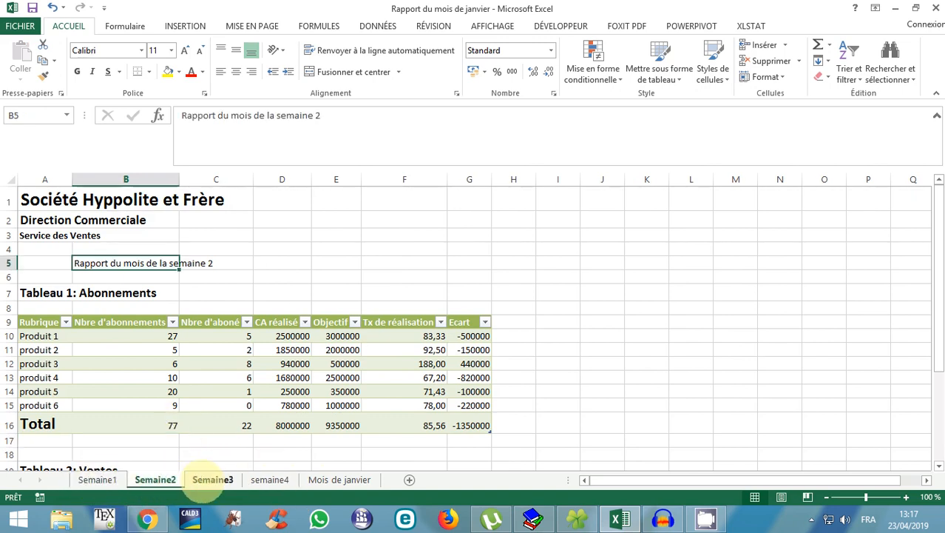
pyautogui.click(212, 480)
pyautogui.click(268, 479)
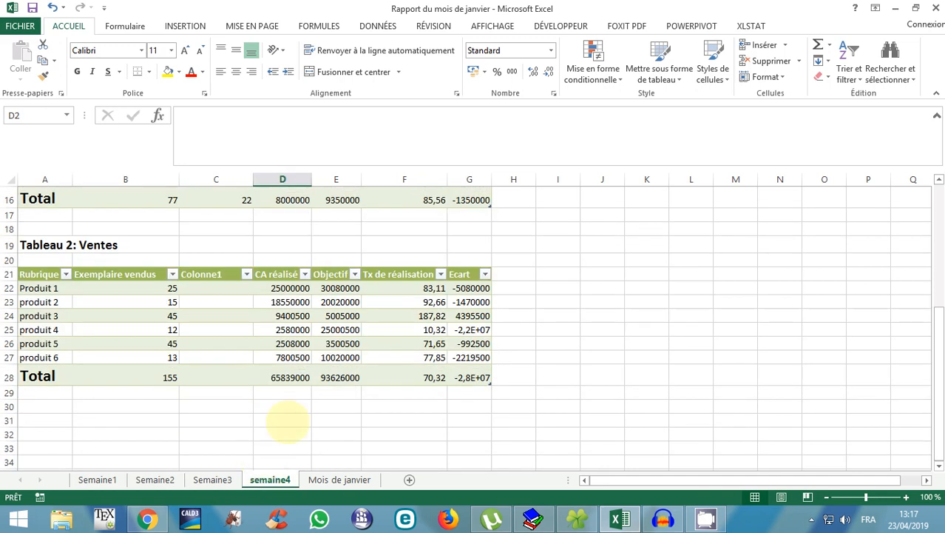
pyautogui.scroll(3, 300, 405)
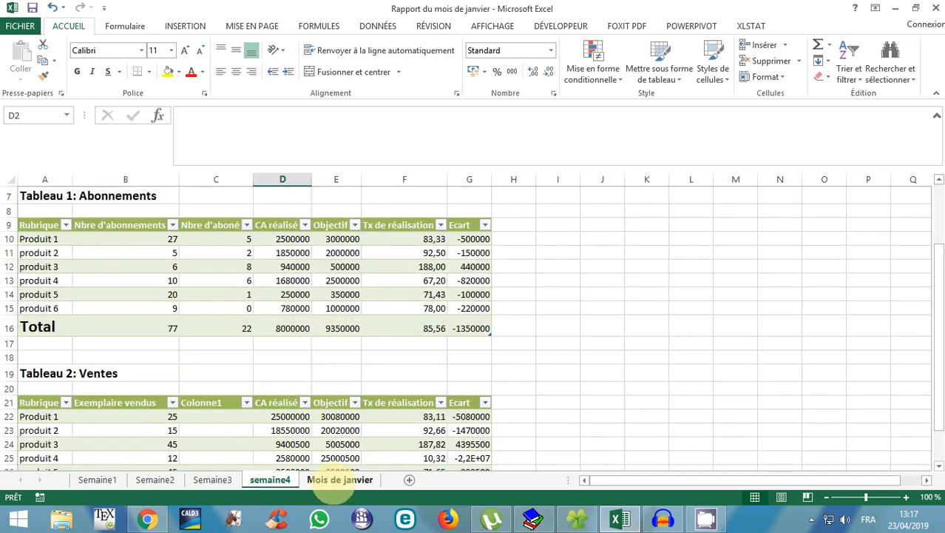
# Examine the Total row and the Tx de réalisation formulas of the tables in sheet Mois de janvier
pyautogui.click(340, 479)
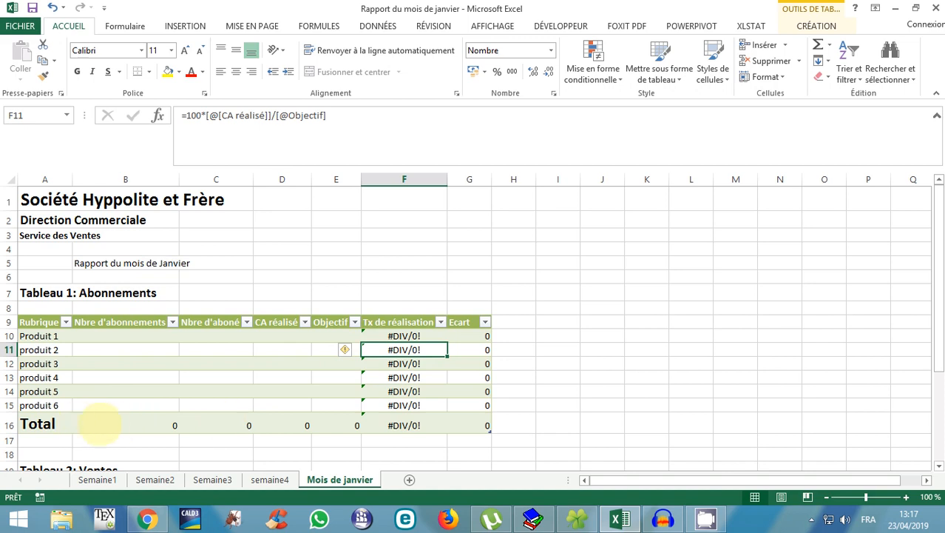
pyautogui.moveTo(126, 424); pyautogui.dragTo(471, 425)
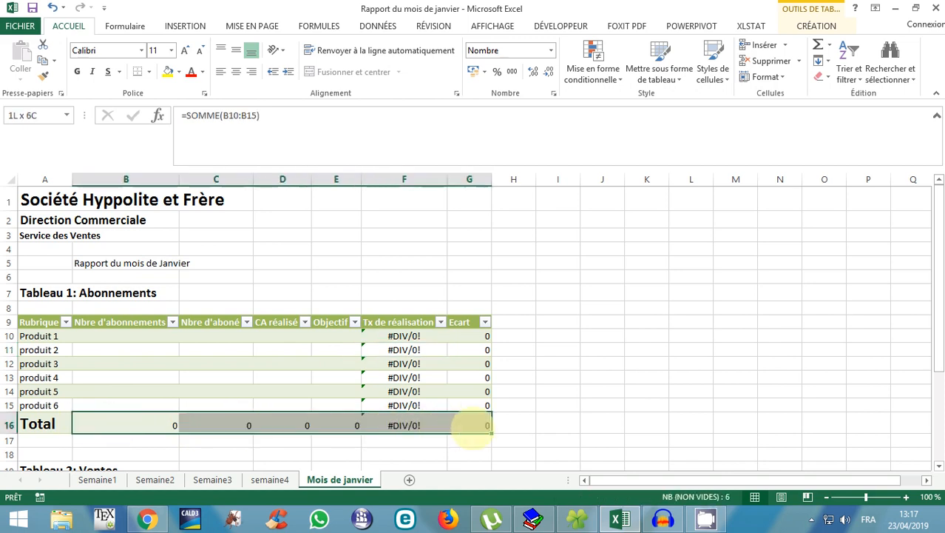
pyautogui.click(399, 334)
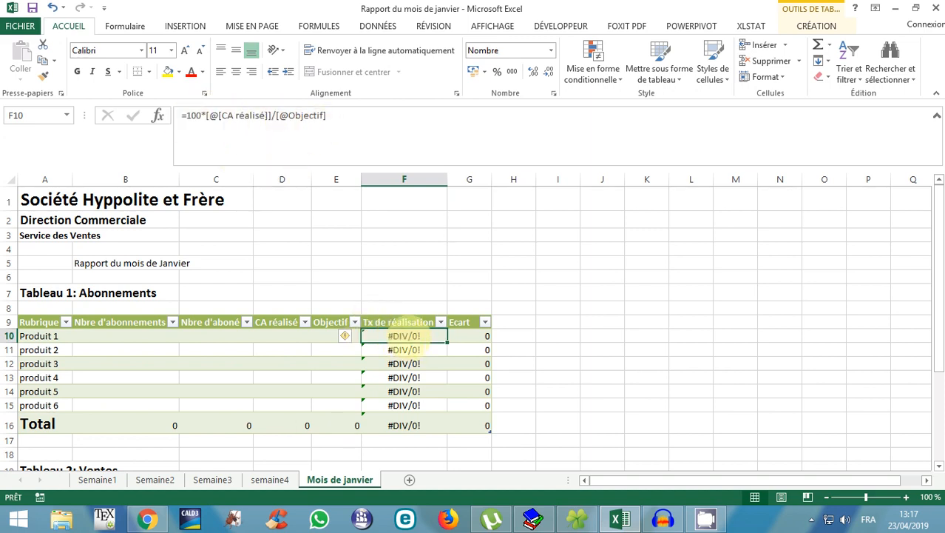
pyautogui.click(413, 351)
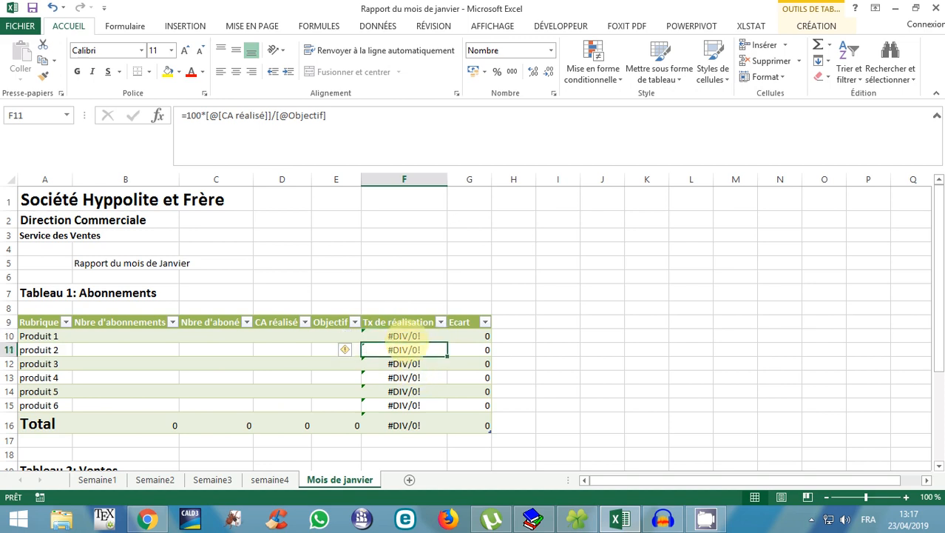
pyautogui.click(406, 337)
pyautogui.click(405, 352)
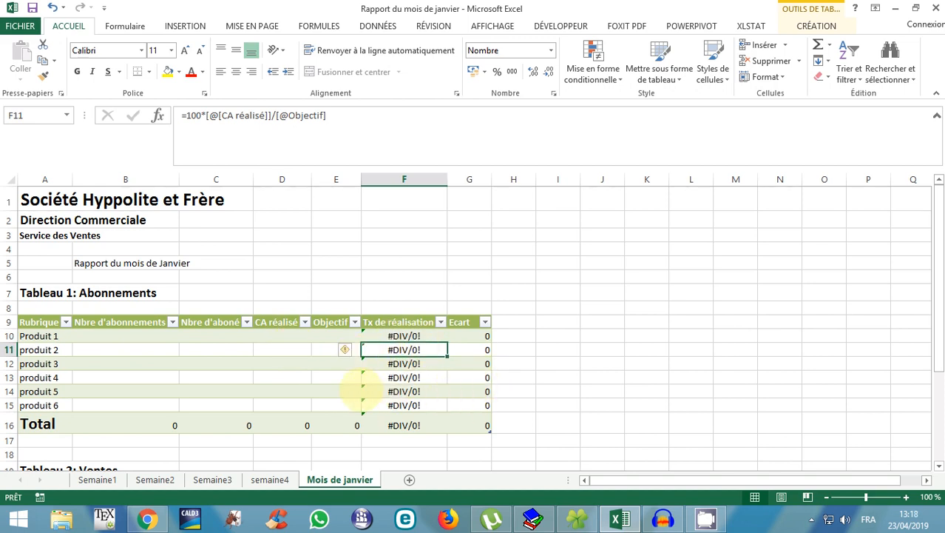
pyautogui.scroll(-3, 363, 390)
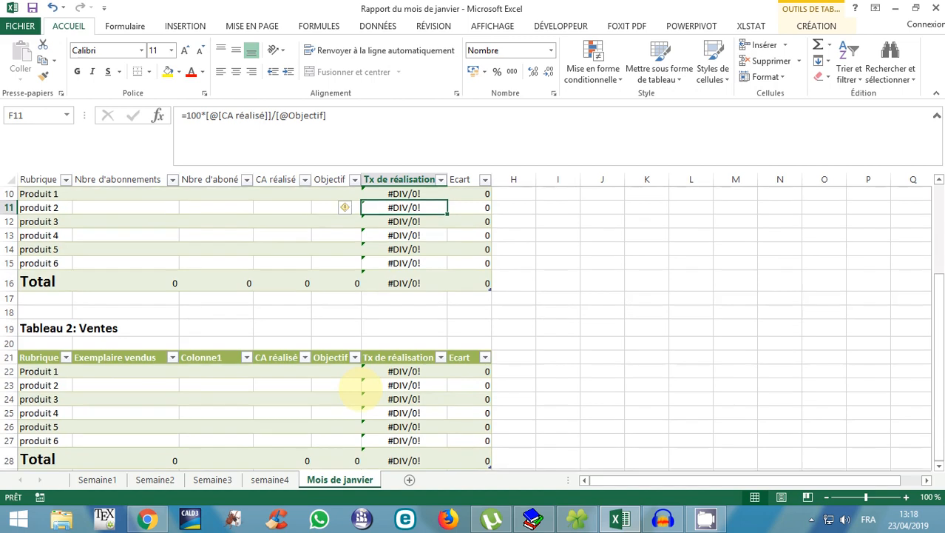
pyautogui.scroll(2, 362, 392)
pyautogui.scroll(1, 361, 392)
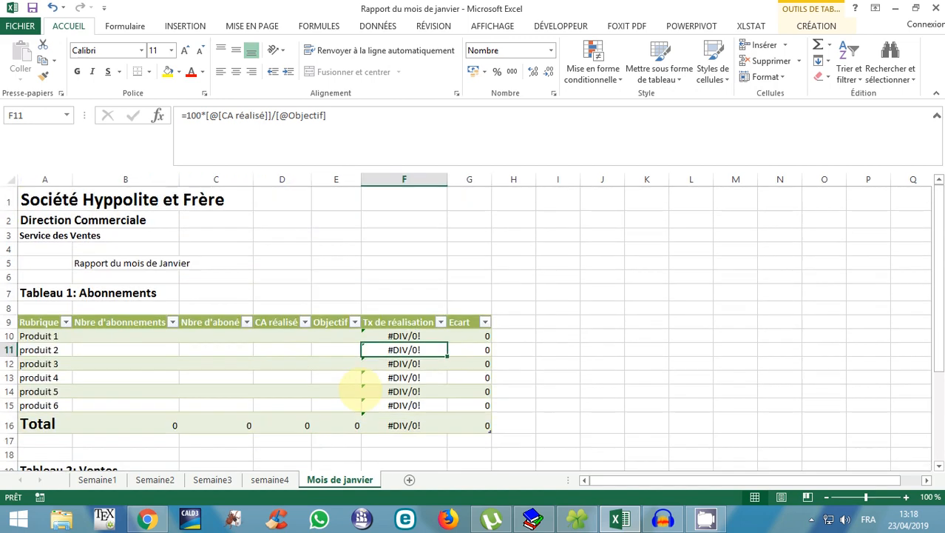
pyautogui.scroll(-2, 362, 392)
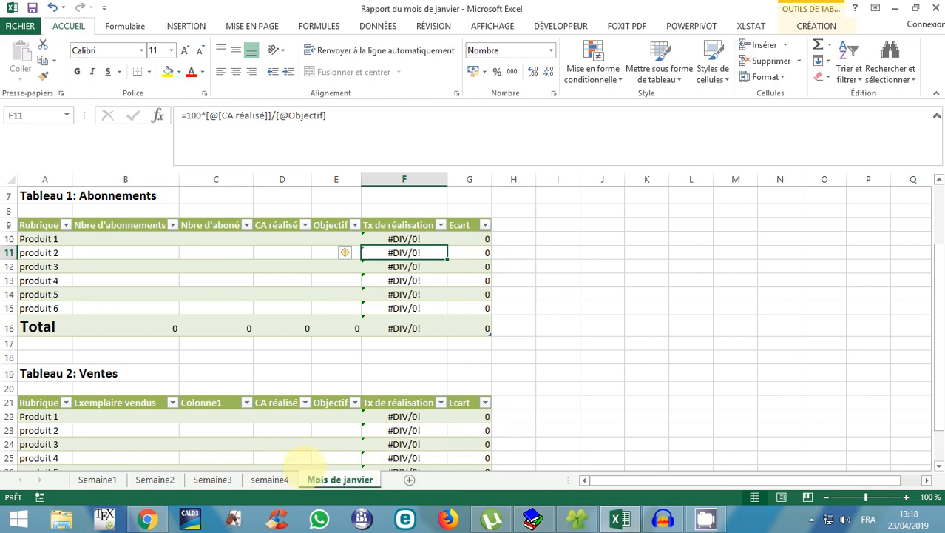
# In cell B10 of Mois de janvier, enter a formula adding Produit 1's Nbre d'abonnements from Semaine1, Semaine2, Semaine3 and semaine4
pyautogui.click(111, 240)
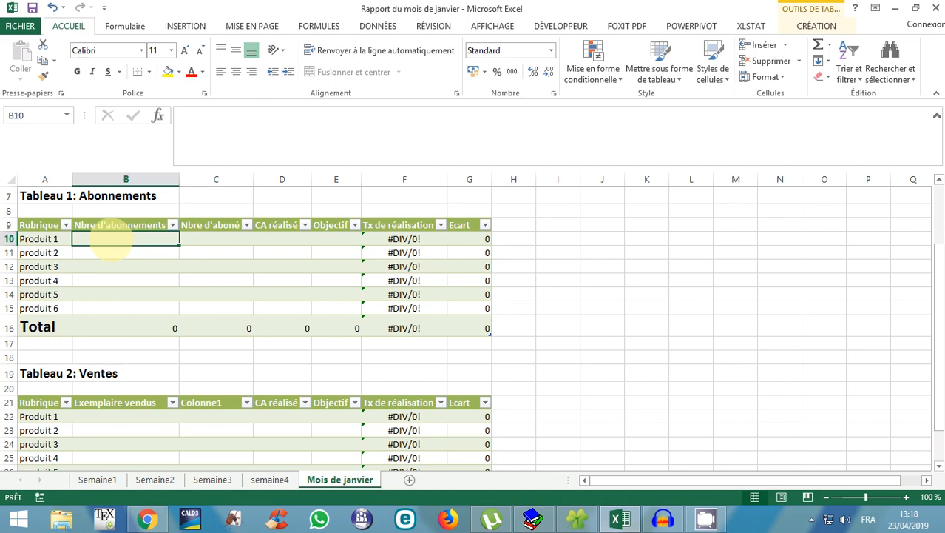
pyautogui.write('=')
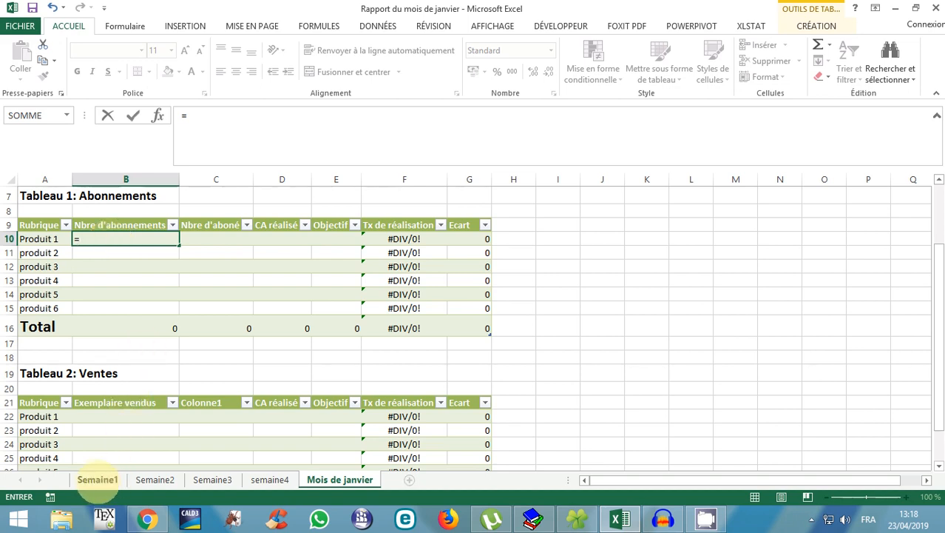
pyautogui.click(96, 479)
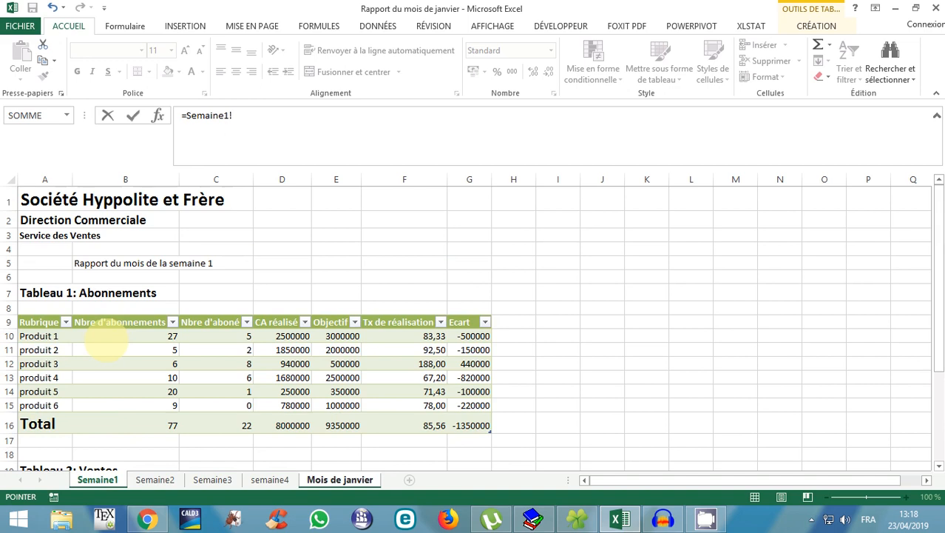
pyautogui.click(105, 342)
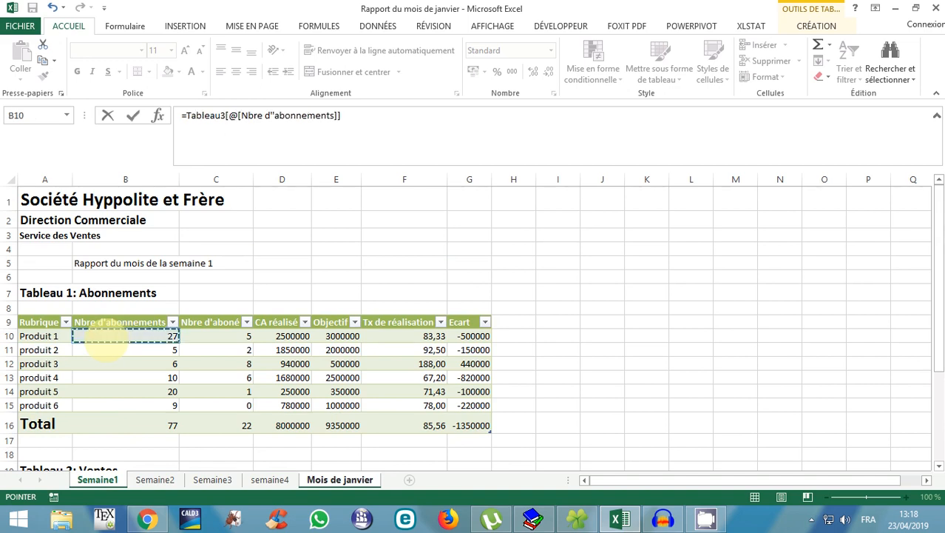
pyautogui.write('+')
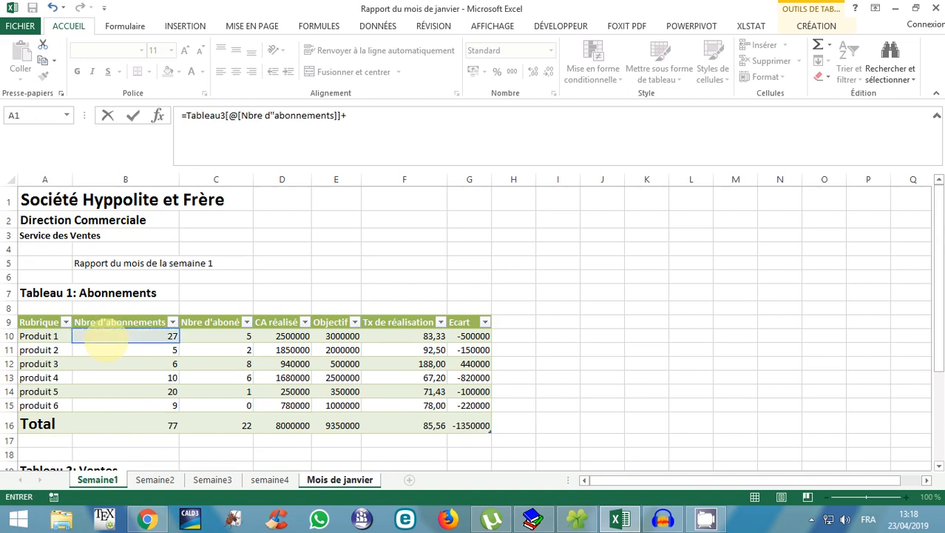
pyautogui.click(154, 479)
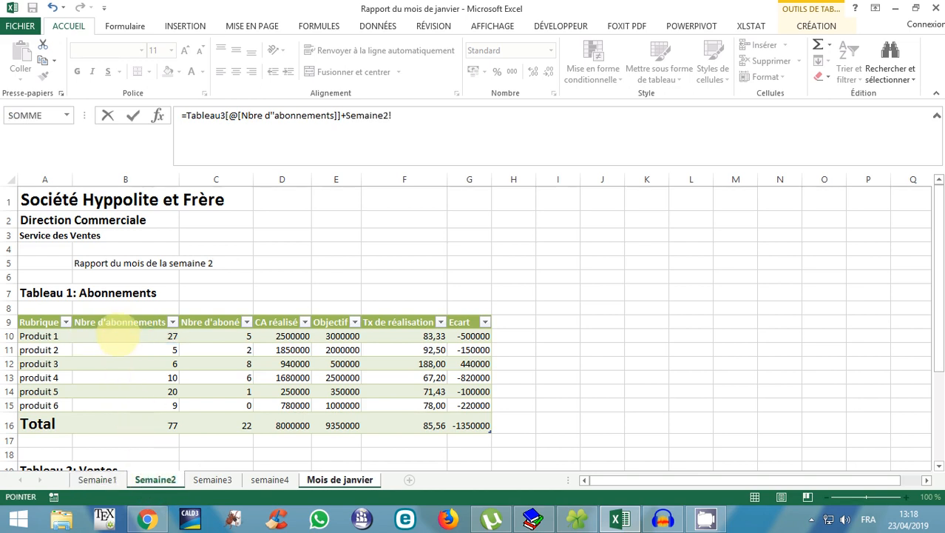
pyautogui.click(116, 337)
pyautogui.write('+')
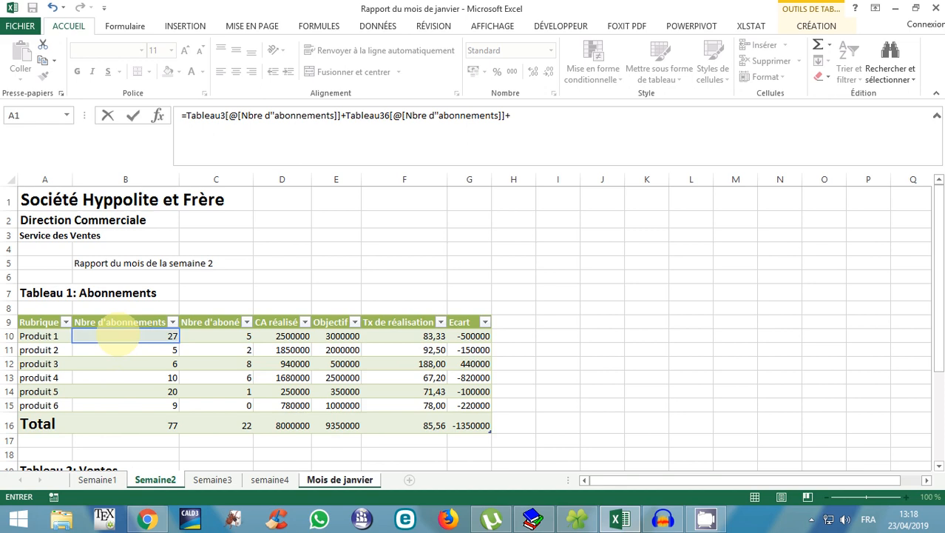
pyautogui.click(213, 479)
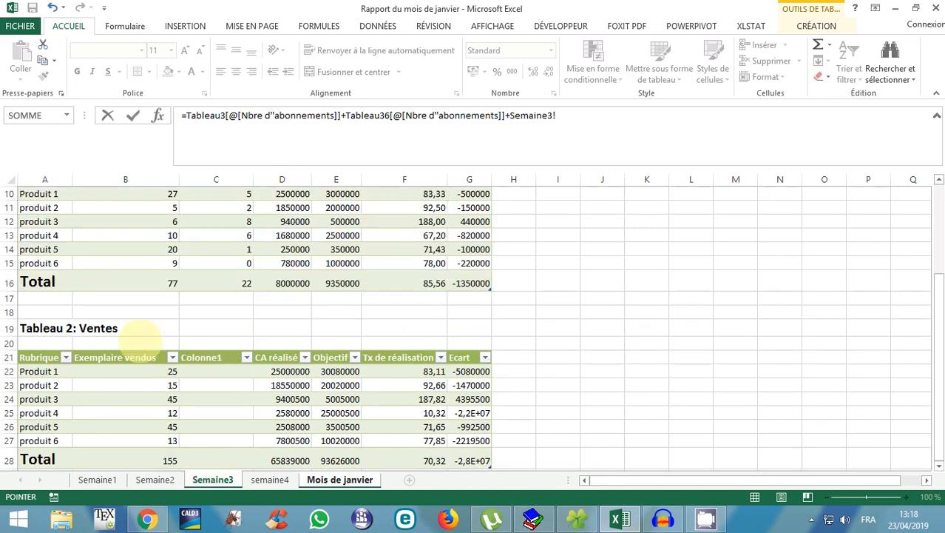
pyautogui.click(118, 336)
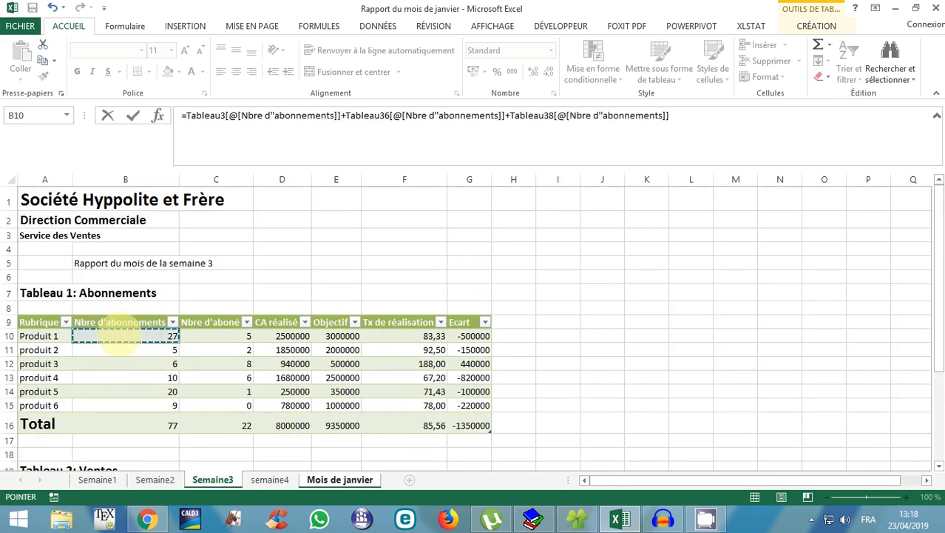
pyautogui.write('+')
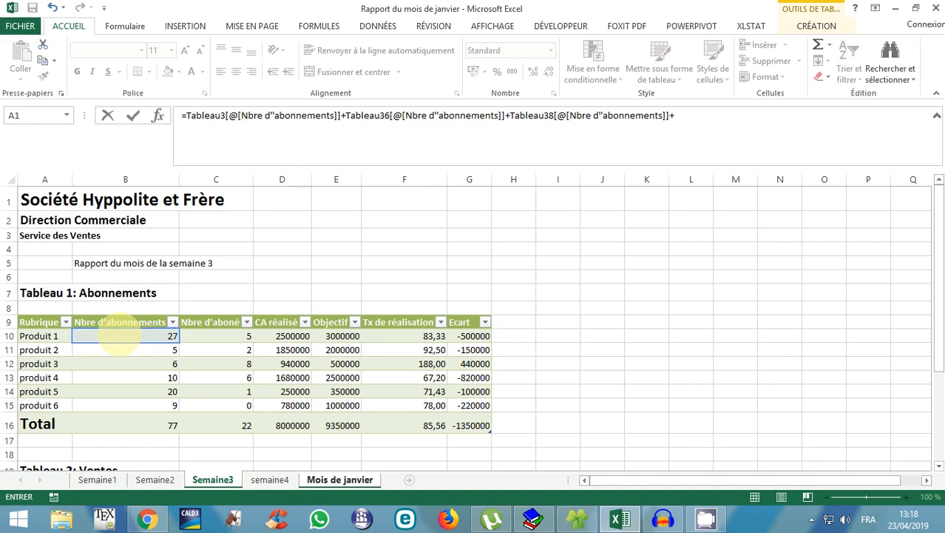
pyautogui.click(269, 479)
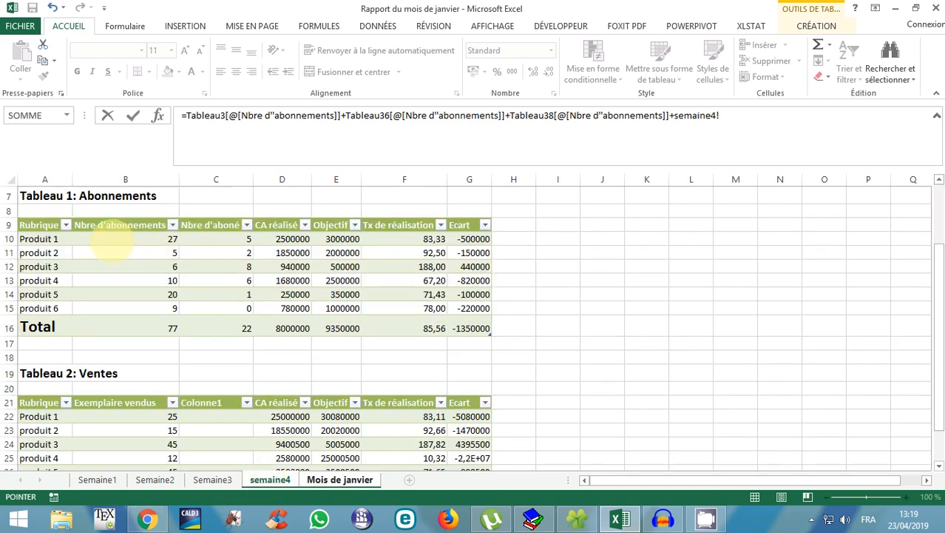
pyautogui.click(111, 238)
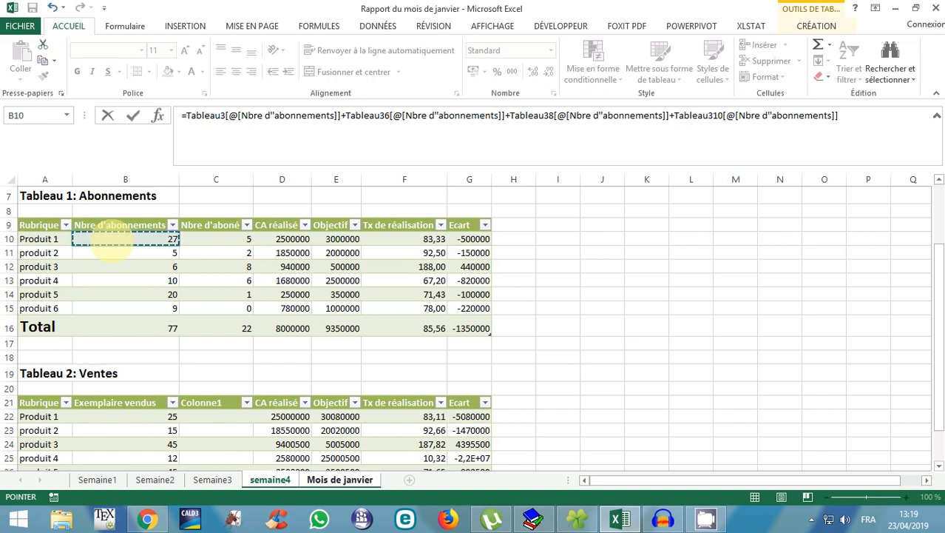
pyautogui.press('Return')
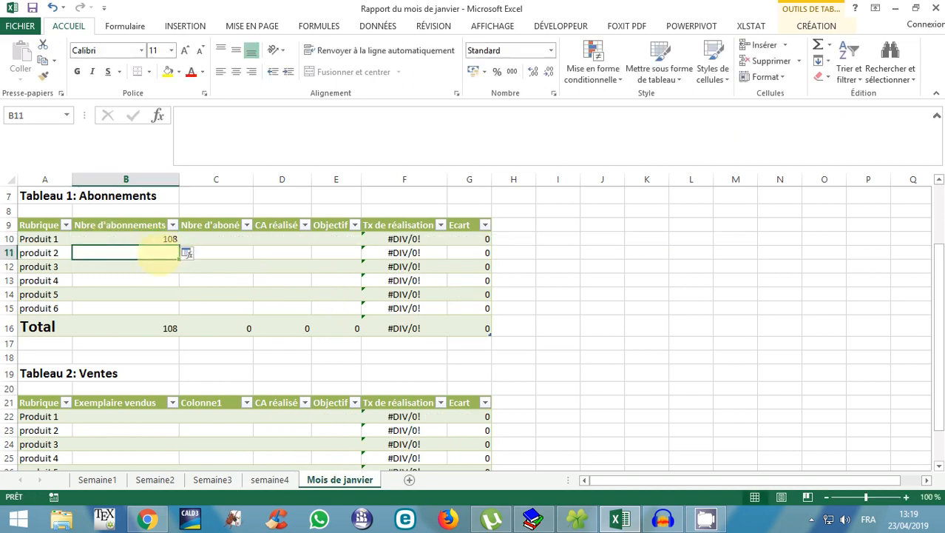
# Fill the Nbre d'abonnements formula from B10 down to B15 for all products and check the column's total formula
pyautogui.click(156, 240)
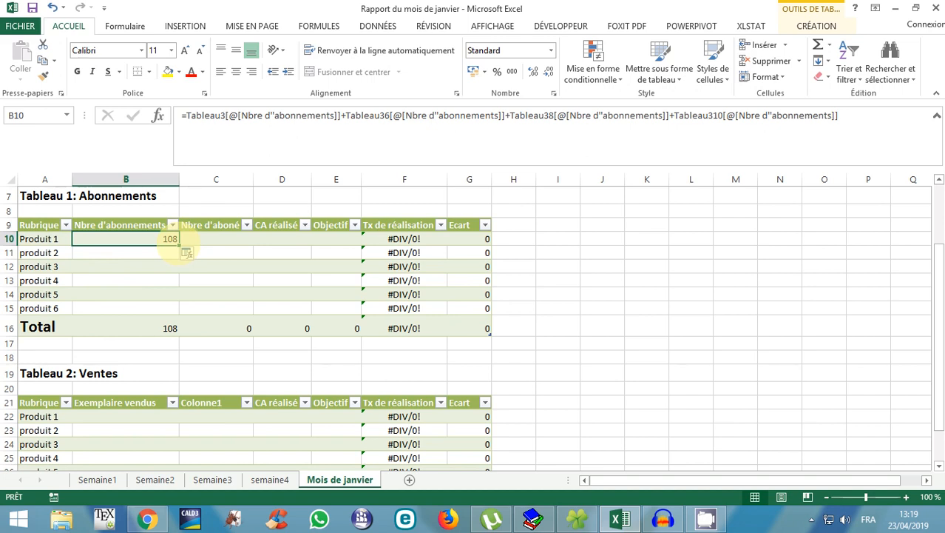
pyautogui.moveTo(179, 246); pyautogui.dragTo(174, 308)
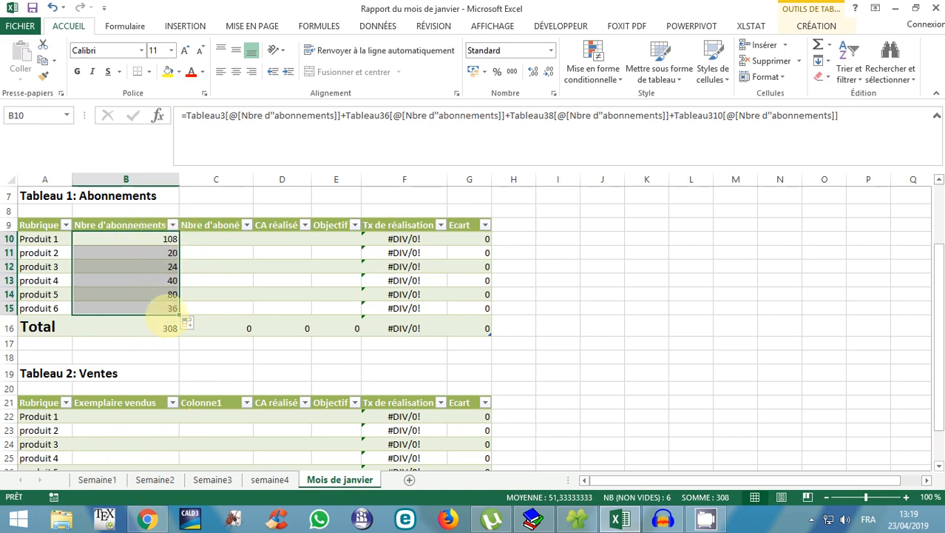
pyautogui.click(164, 327)
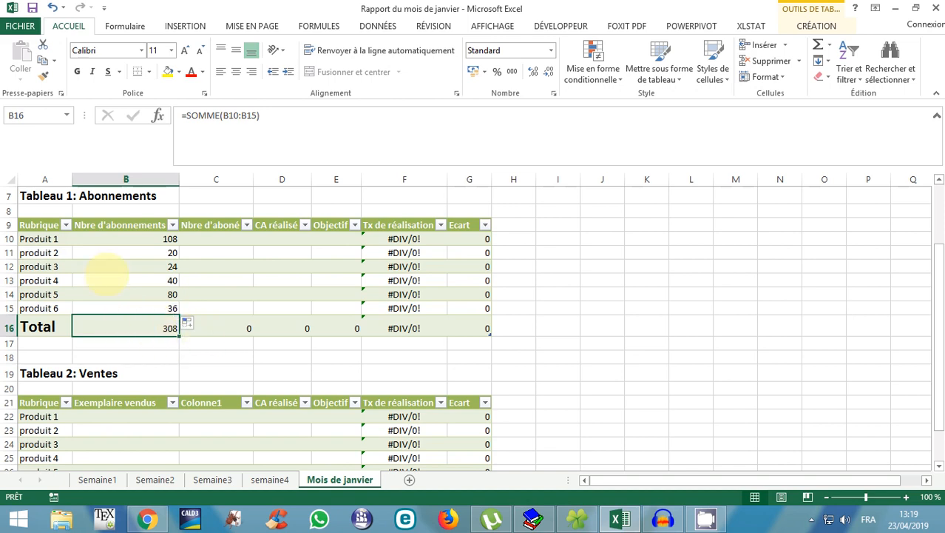
pyautogui.click(148, 235)
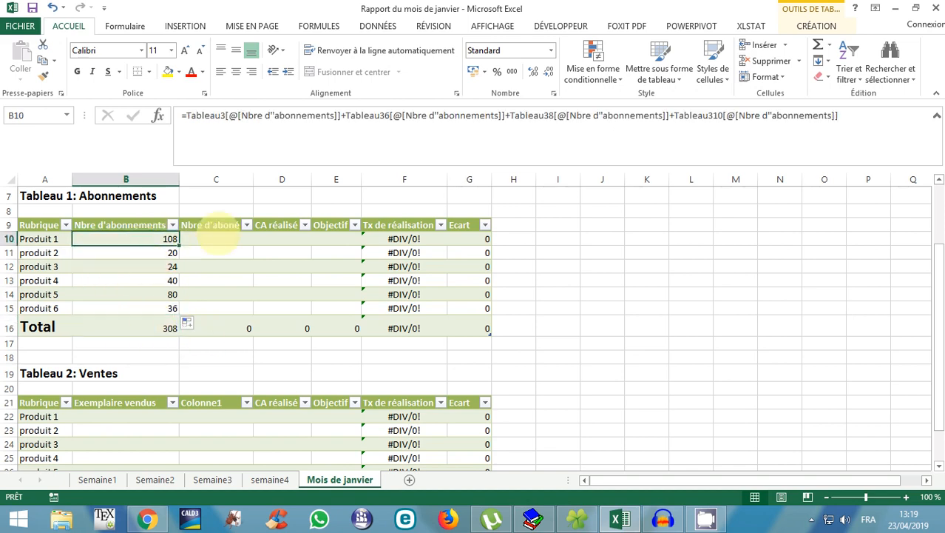
# In cell C10 of Mois de janvier, enter a formula adding Produit 1's Nbre d'aboné from Semaine1, Semaine2, Semaine3 and semaine4
pyautogui.click(214, 238)
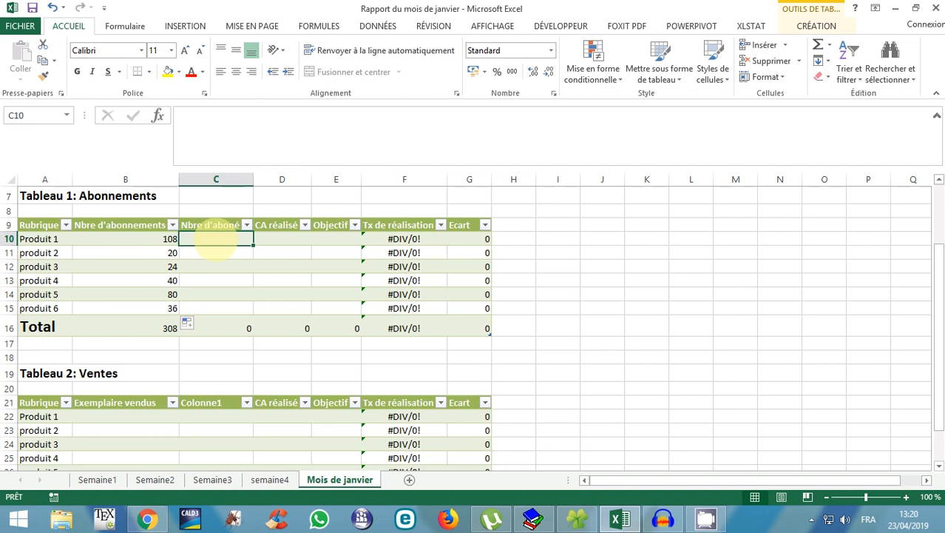
pyautogui.write('=')
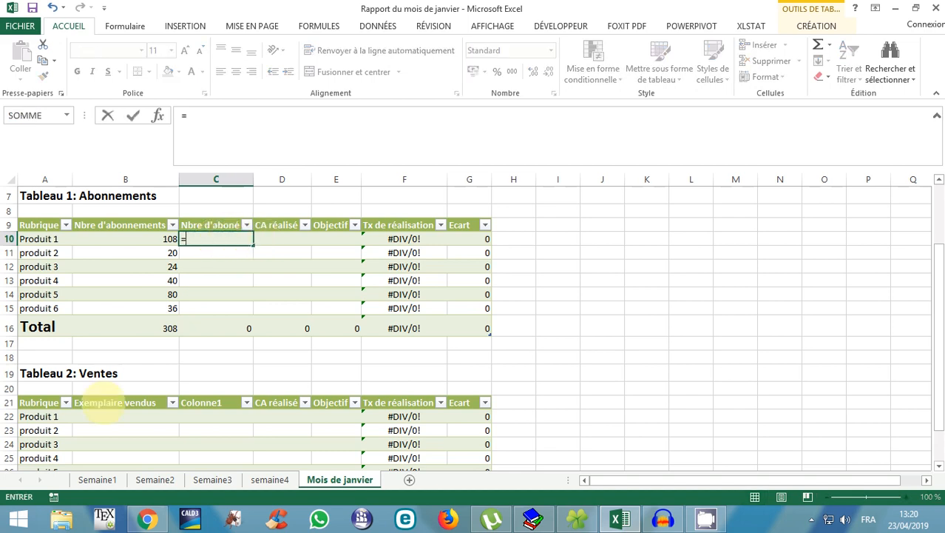
pyautogui.click(97, 479)
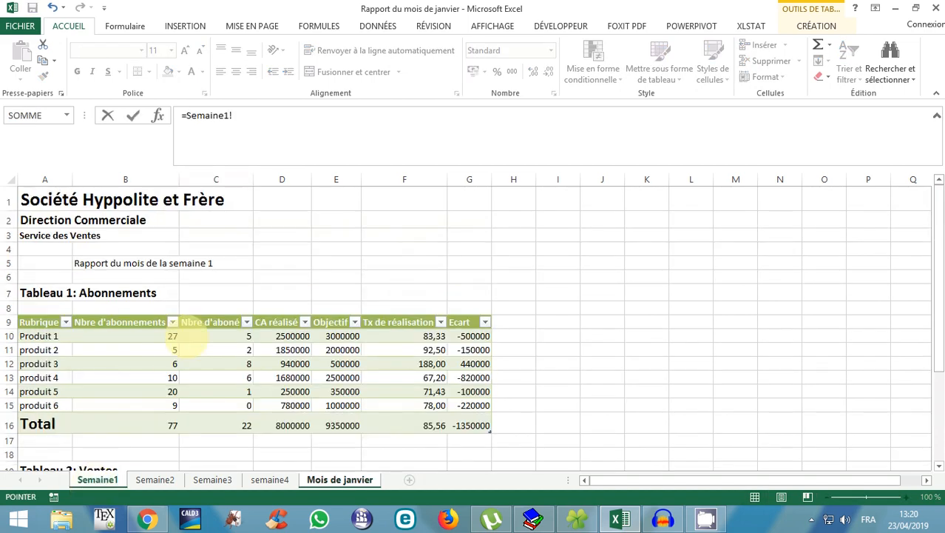
pyautogui.click(211, 339)
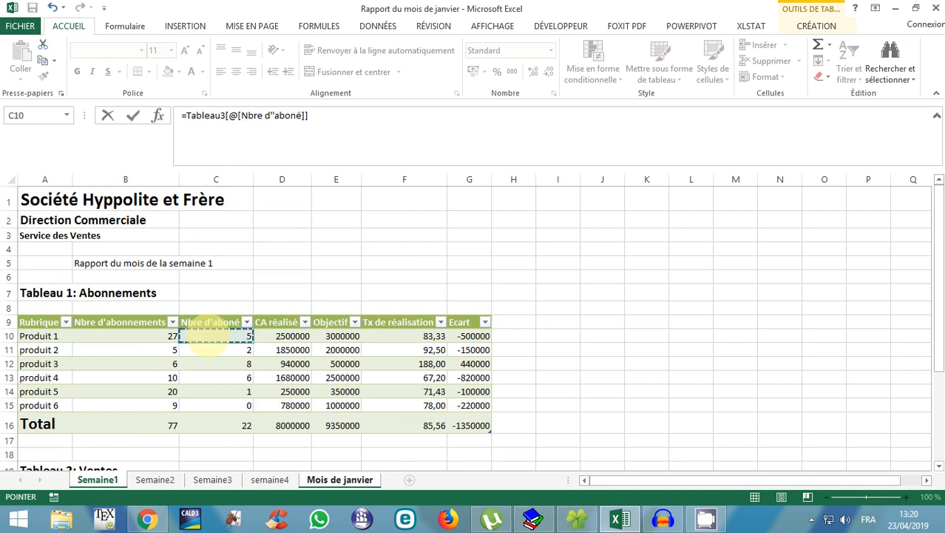
pyautogui.write('+')
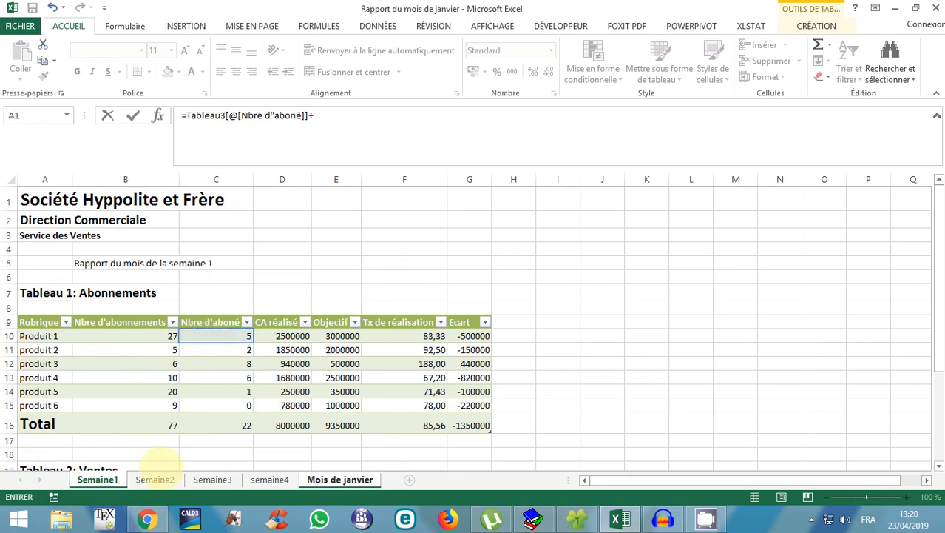
pyautogui.click(155, 479)
pyautogui.click(213, 339)
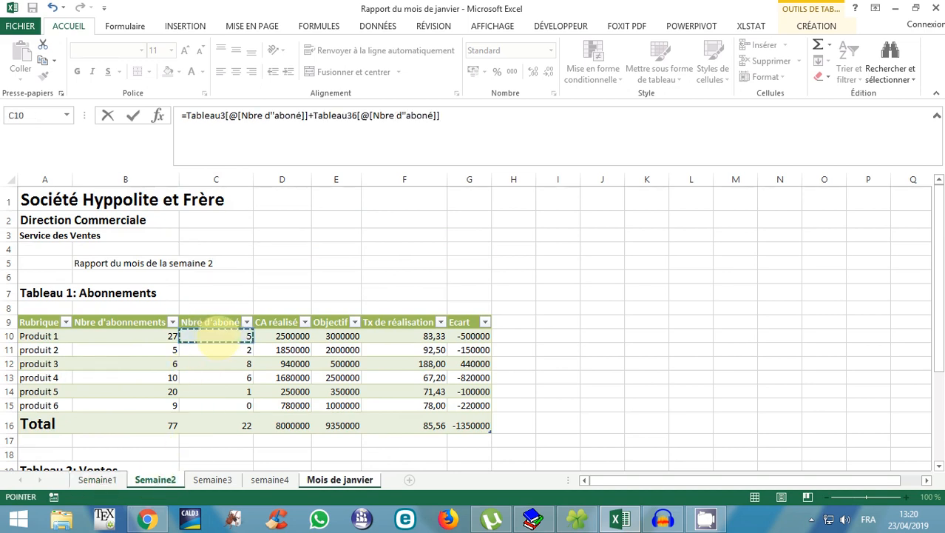
pyautogui.write('+')
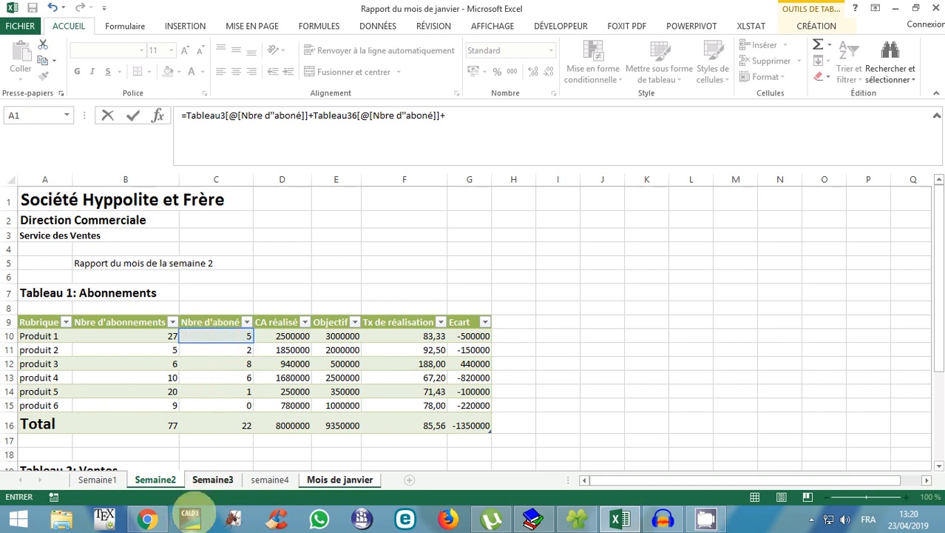
pyautogui.click(213, 479)
pyautogui.click(222, 334)
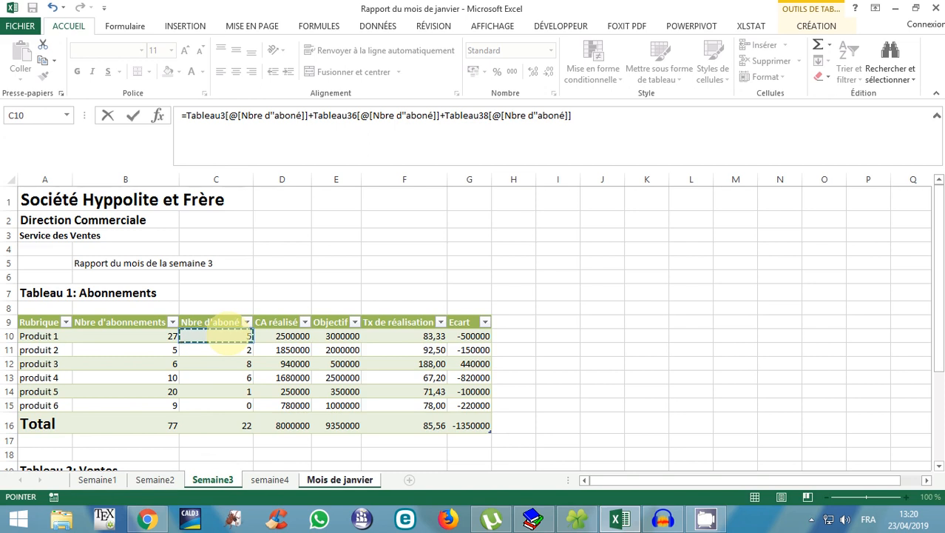
pyautogui.write('+')
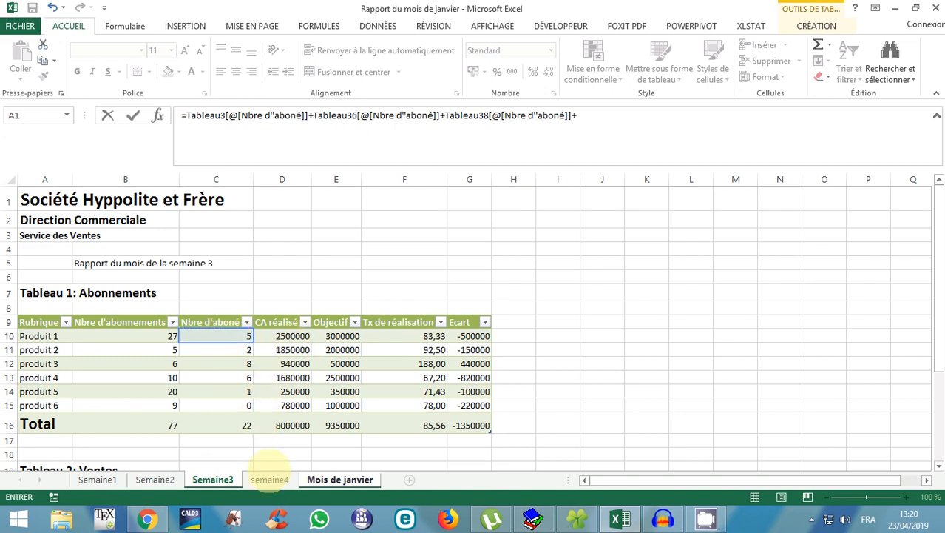
pyautogui.click(270, 479)
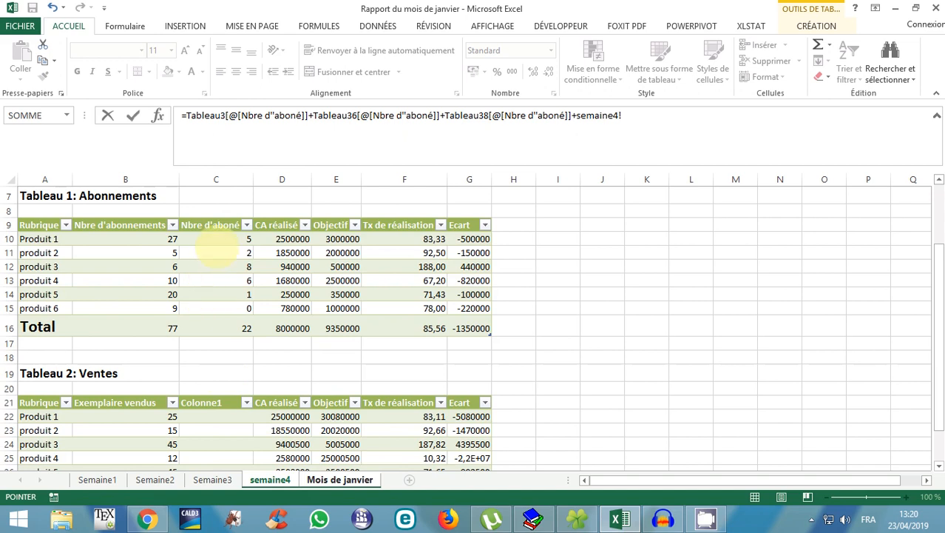
pyautogui.click(216, 241)
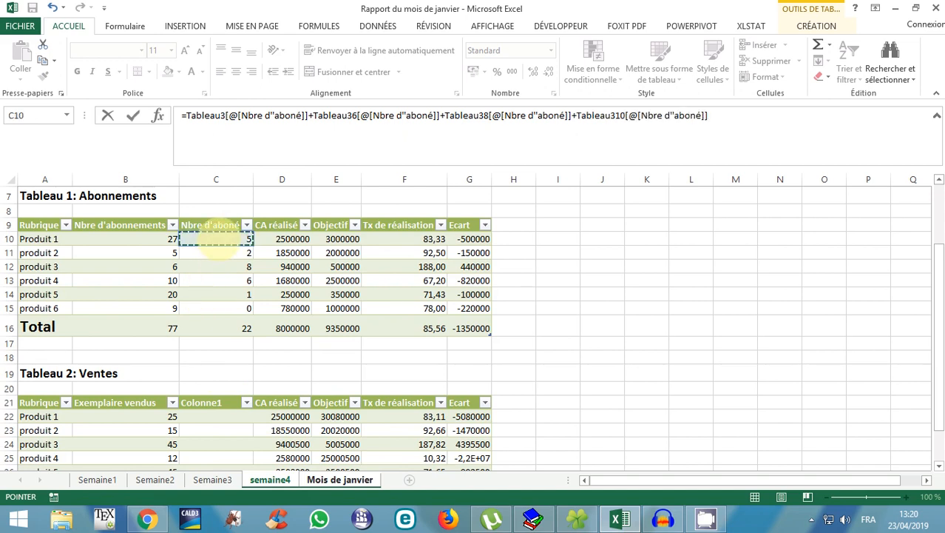
pyautogui.press('Return')
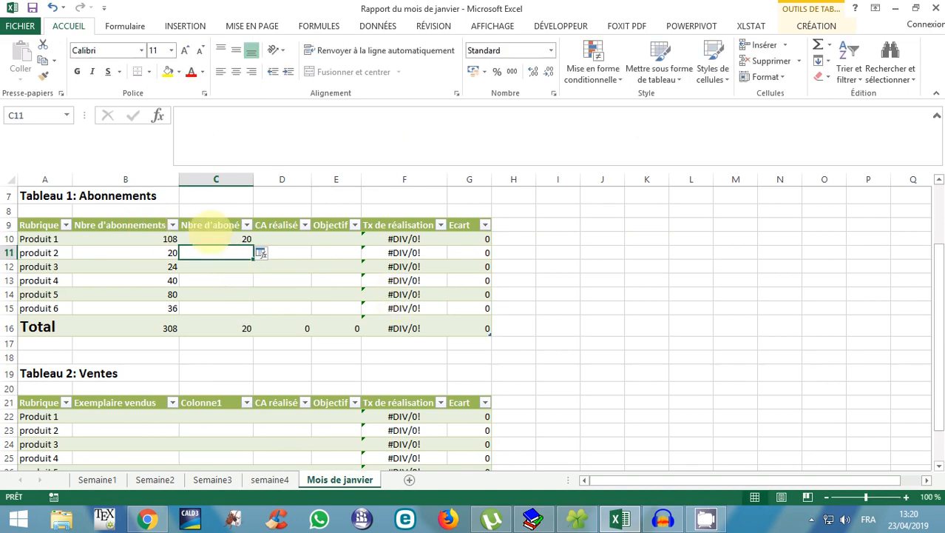
# Fill the Nbre d'aboné formula from C10 down to C15 for all products and check the column's total formula
pyautogui.click(238, 239)
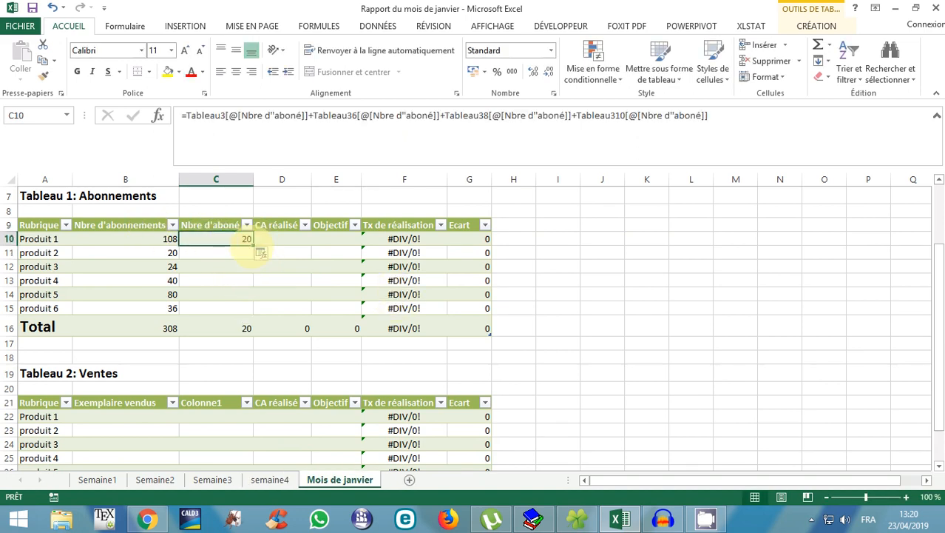
pyautogui.moveTo(253, 245); pyautogui.dragTo(249, 315)
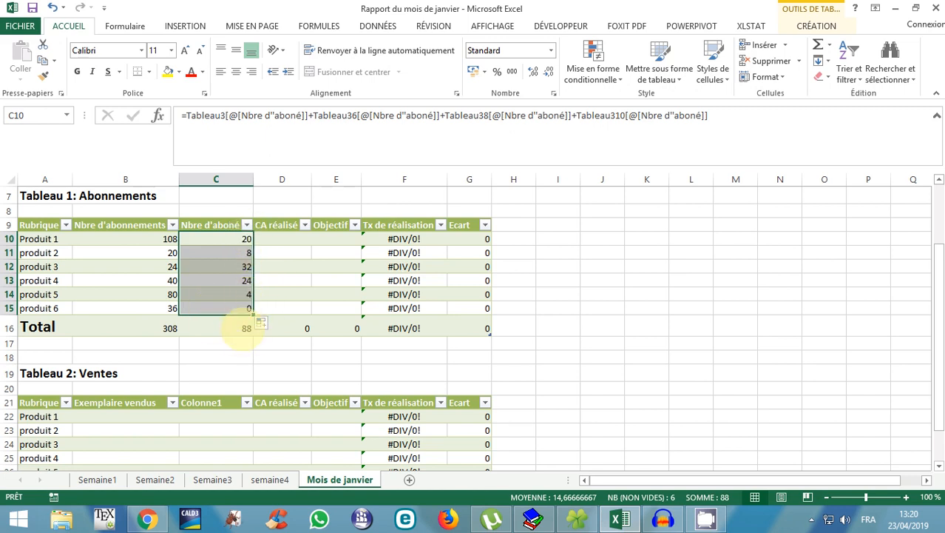
pyautogui.click(245, 328)
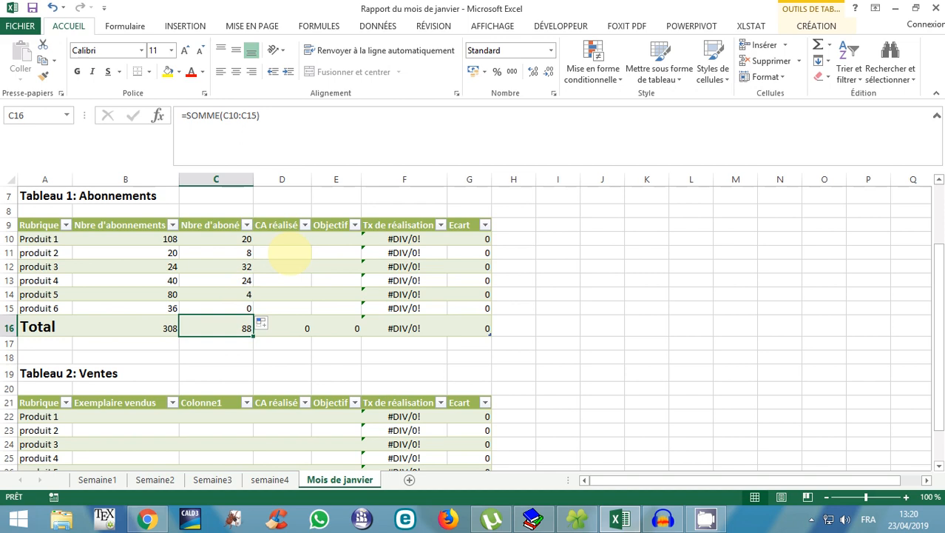
pyautogui.click(280, 238)
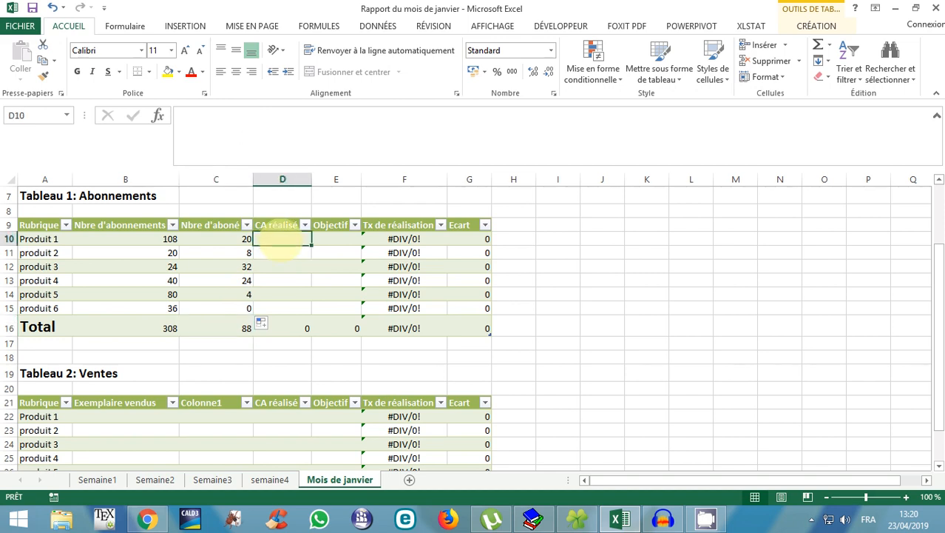
pyautogui.write('=')
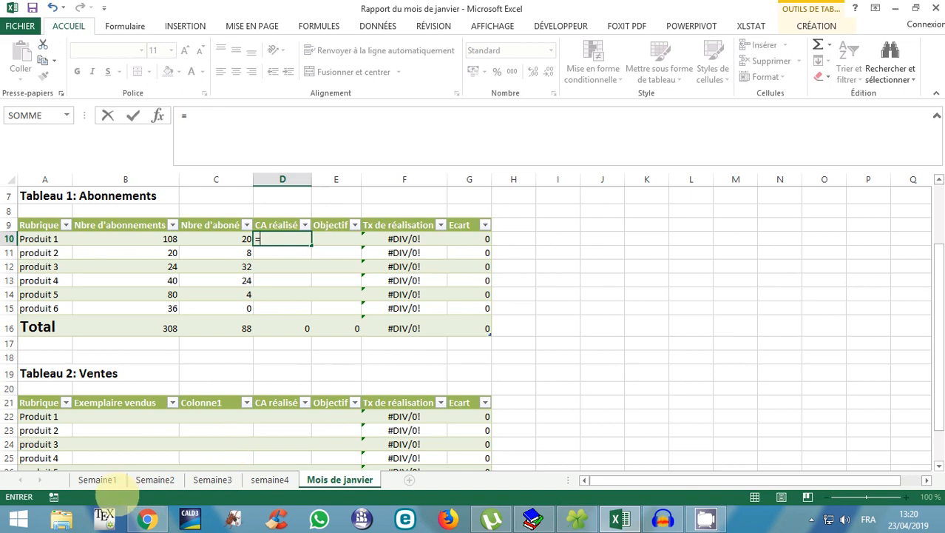
pyautogui.click(96, 480)
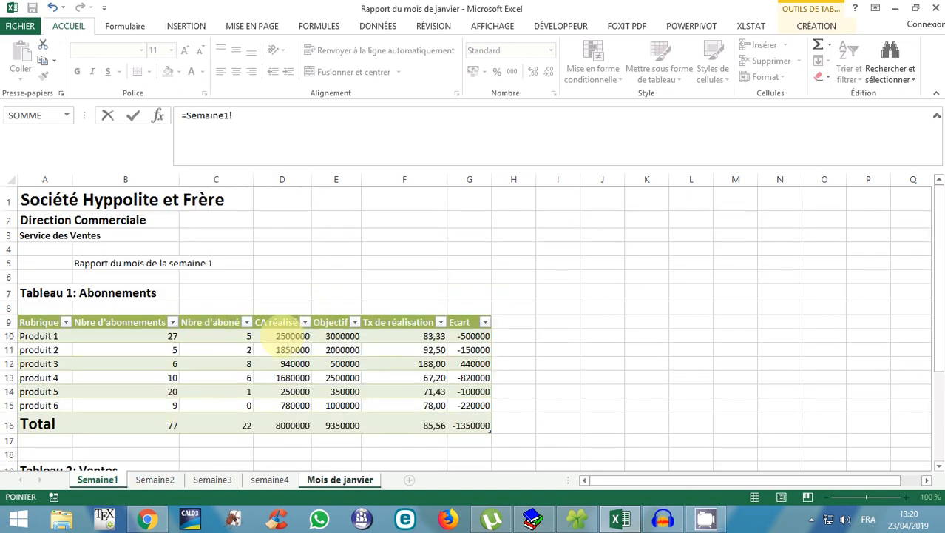
pyautogui.click(281, 336)
pyautogui.write('+')
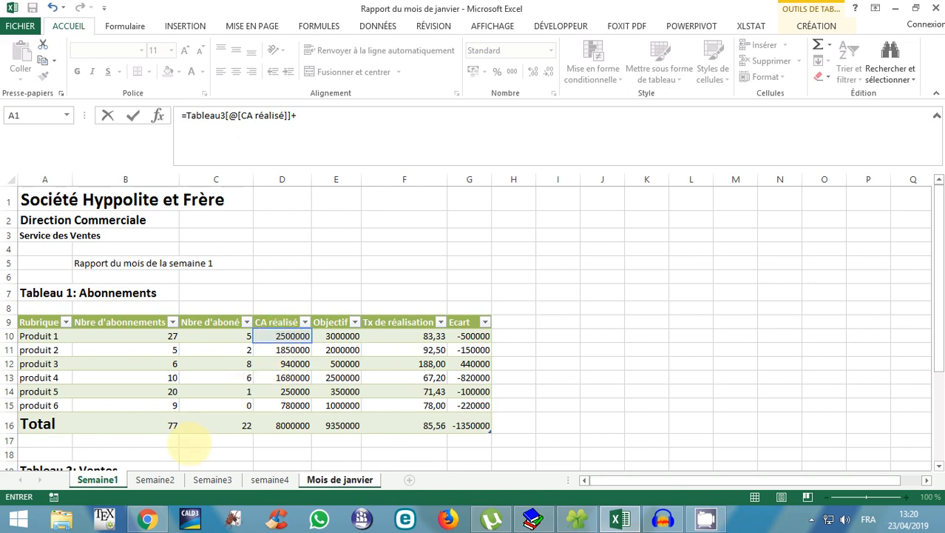
pyautogui.click(155, 479)
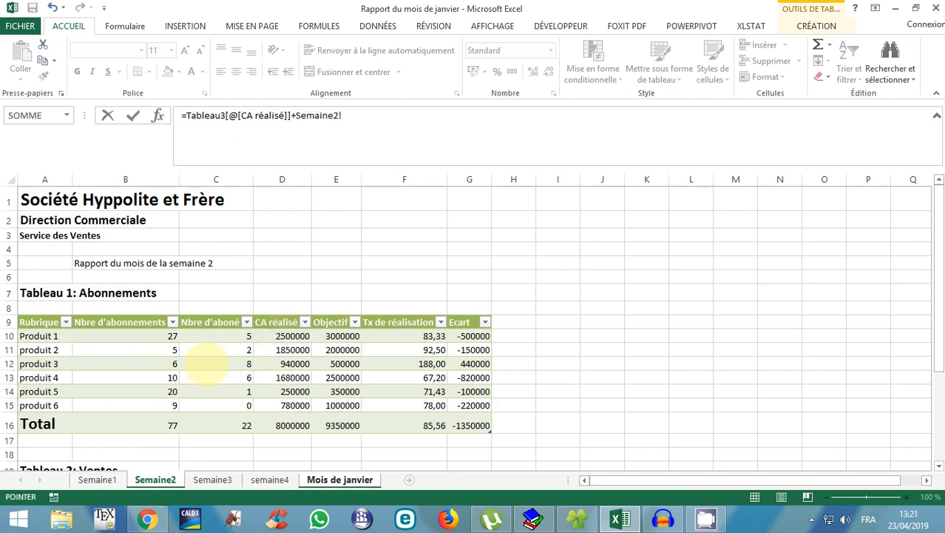
pyautogui.write('+')
pyautogui.click(289, 336)
pyautogui.write('+')
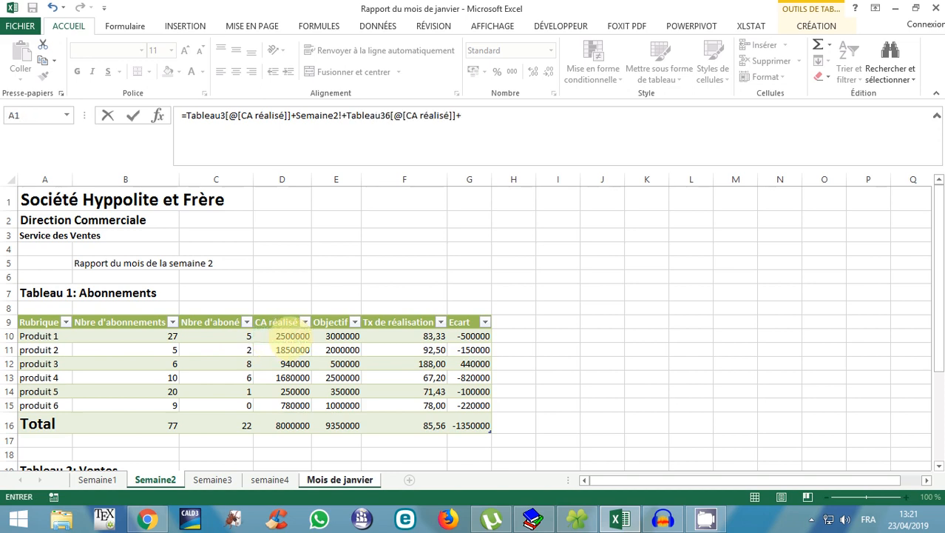
pyautogui.click(212, 479)
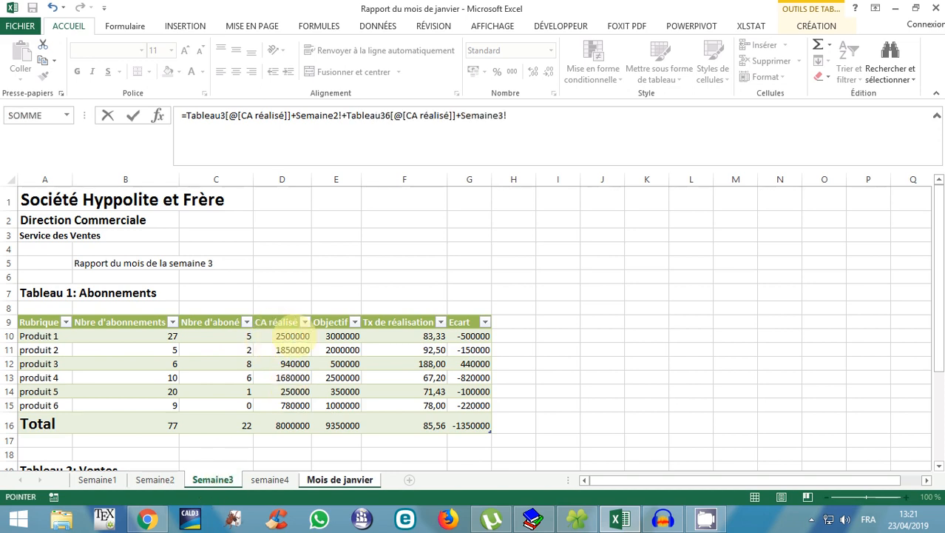
pyautogui.click(291, 337)
pyautogui.write('+')
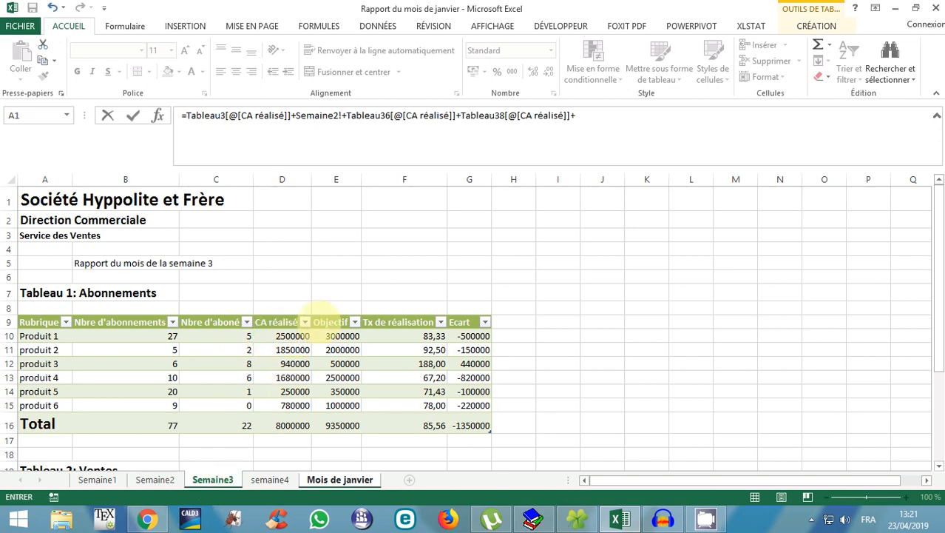
pyautogui.click(270, 479)
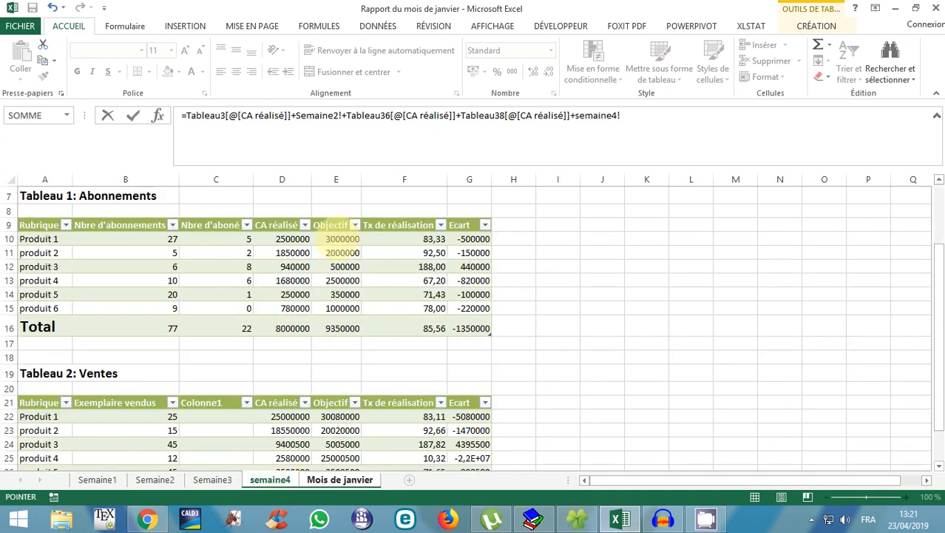
pyautogui.click(285, 238)
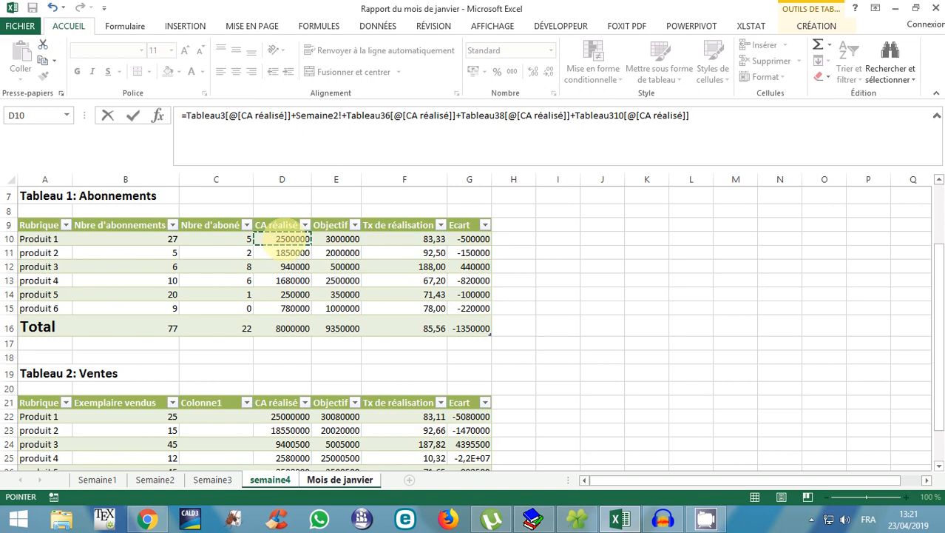
pyautogui.press('Return')
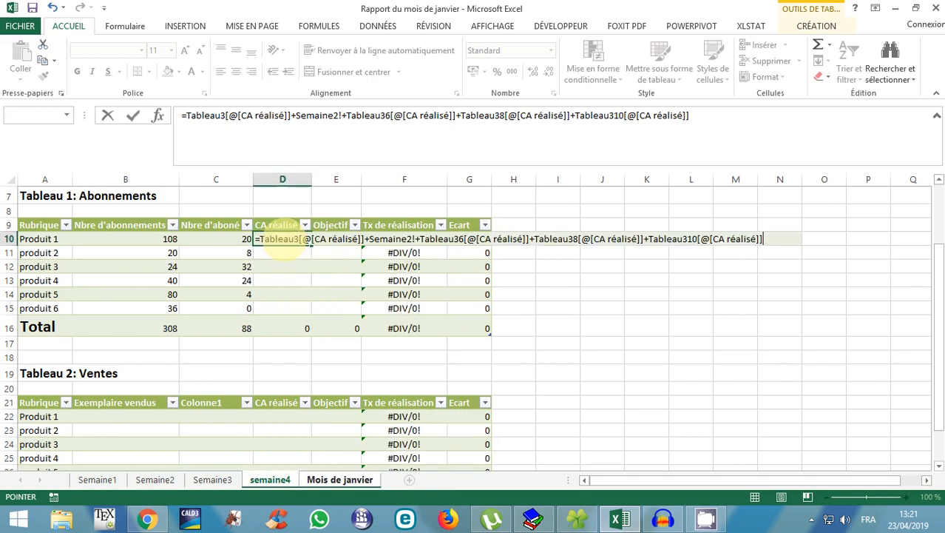
pyautogui.click(740, 198)
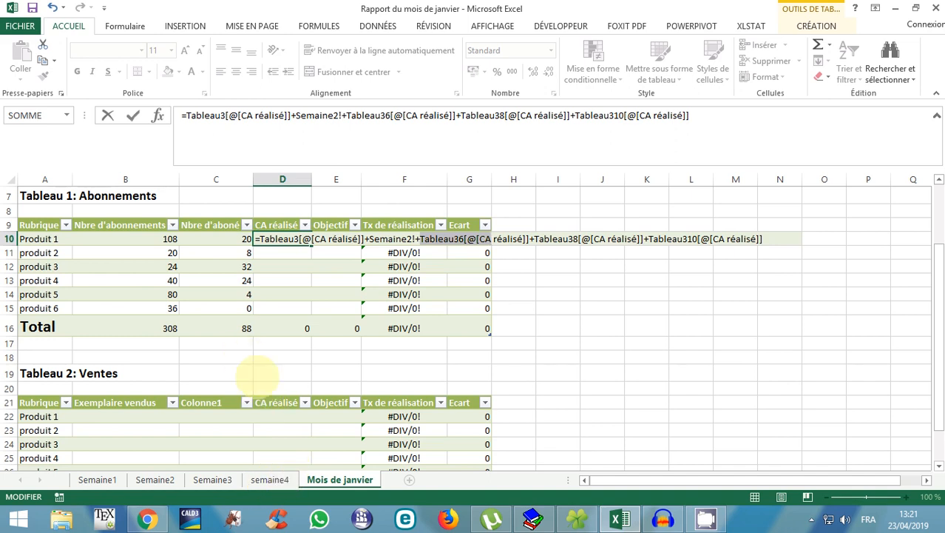
pyautogui.press('Escape')
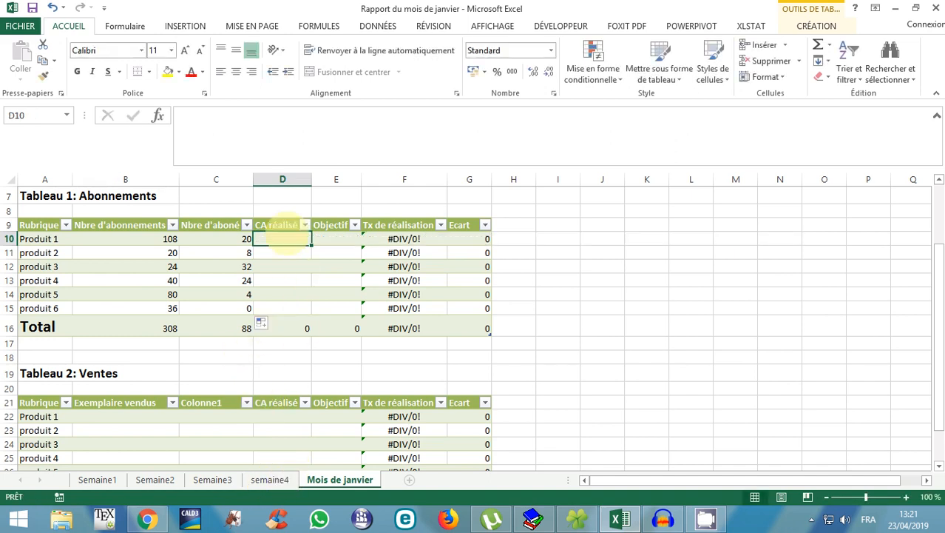
# In cell D10 of Mois de janvier, add Produit 1's CA réalisé from Semaine1, Semaine2, Semaine3 and semaine4, and fill the formula down to D15
pyautogui.write('=')
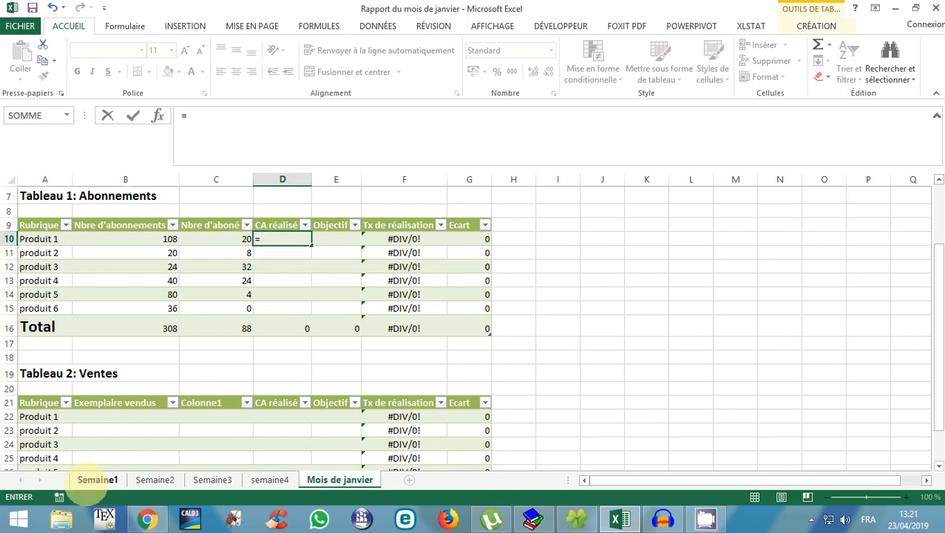
pyautogui.click(97, 479)
pyautogui.click(284, 338)
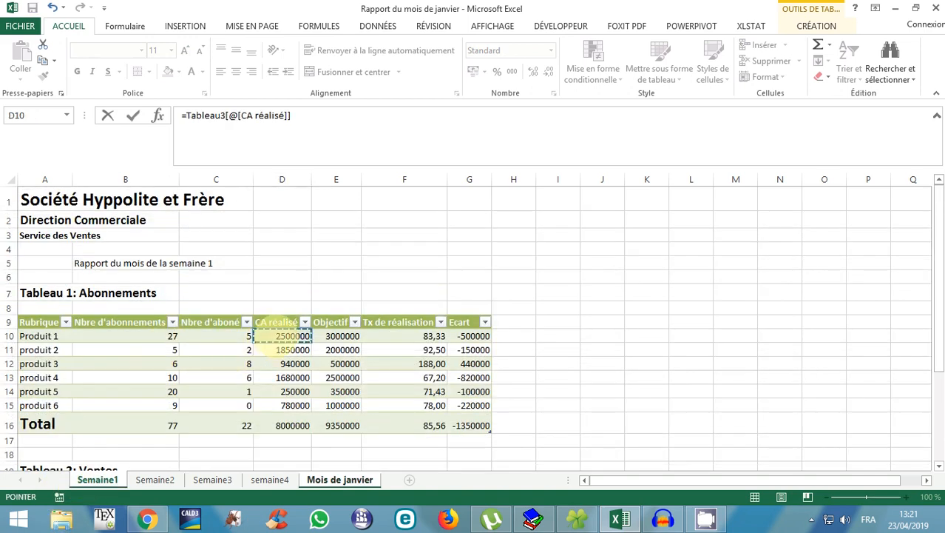
pyautogui.write('+')
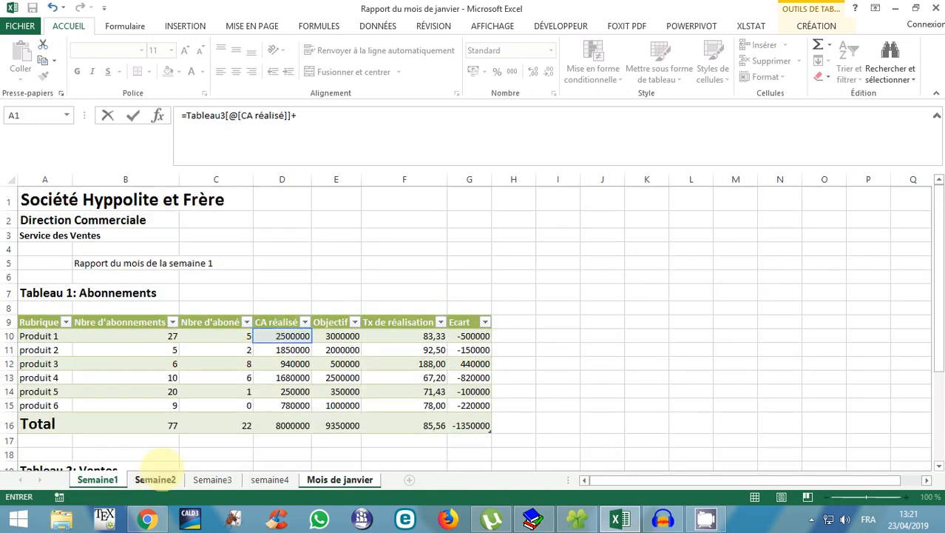
pyautogui.click(155, 480)
pyautogui.click(285, 335)
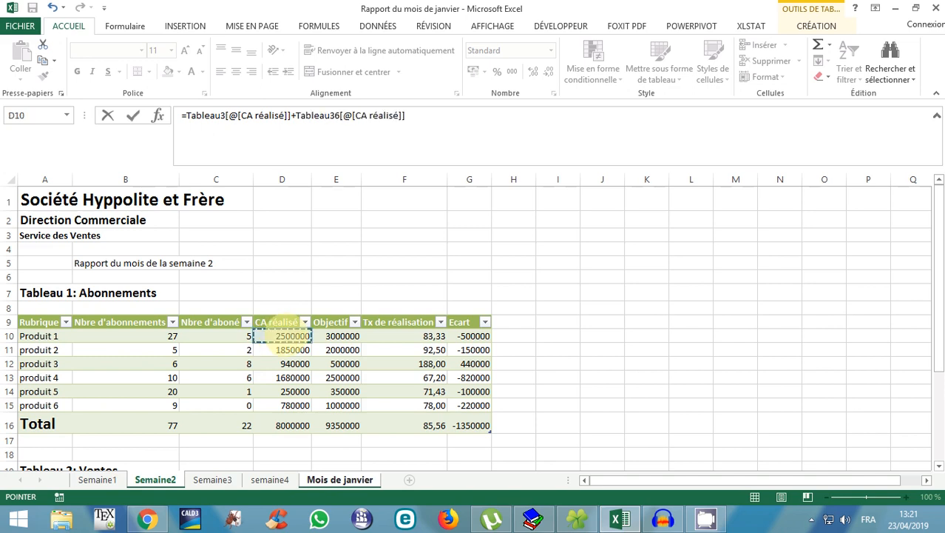
pyautogui.write('+')
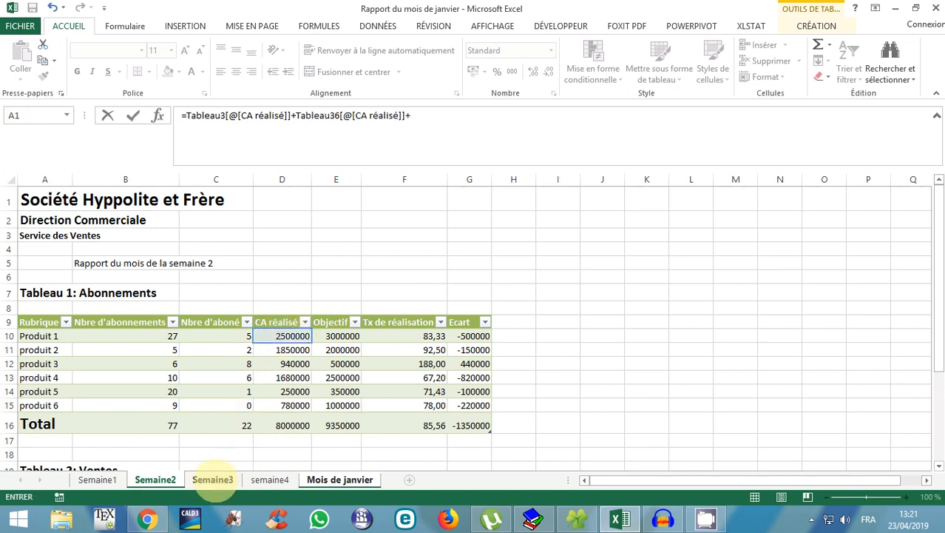
pyautogui.click(212, 479)
pyautogui.click(286, 334)
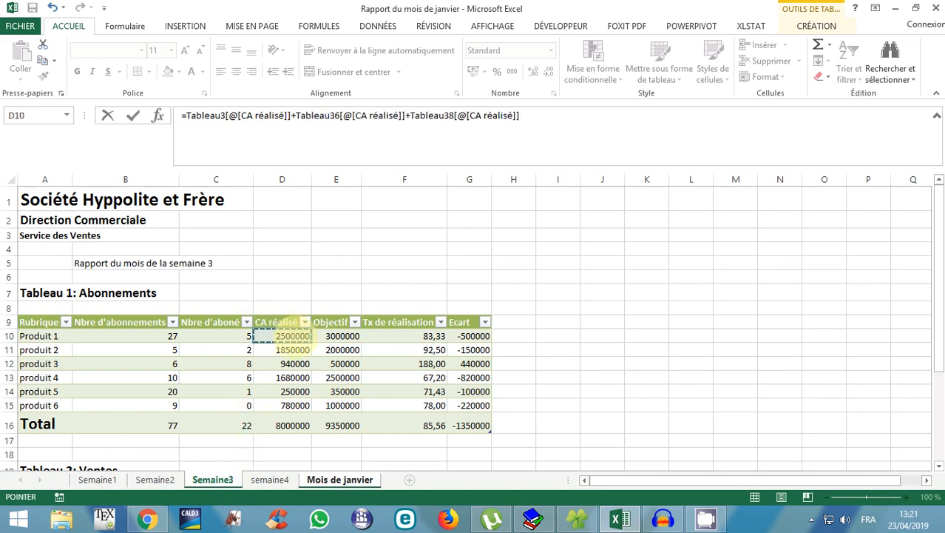
pyautogui.write('+')
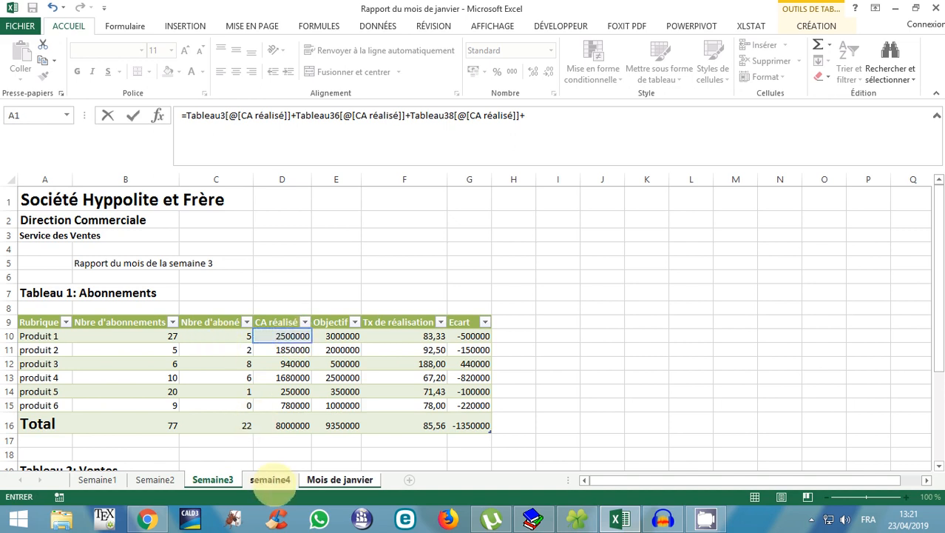
pyautogui.click(268, 479)
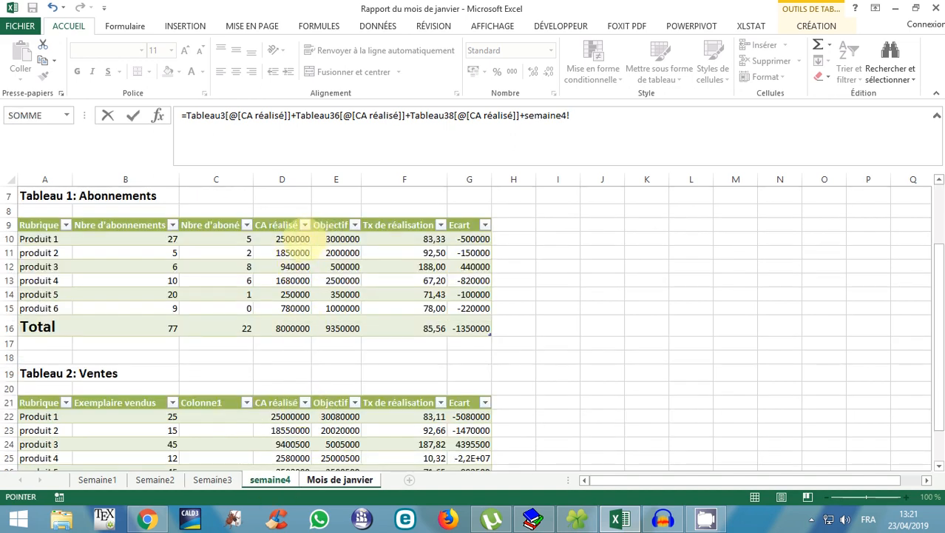
pyautogui.click(289, 238)
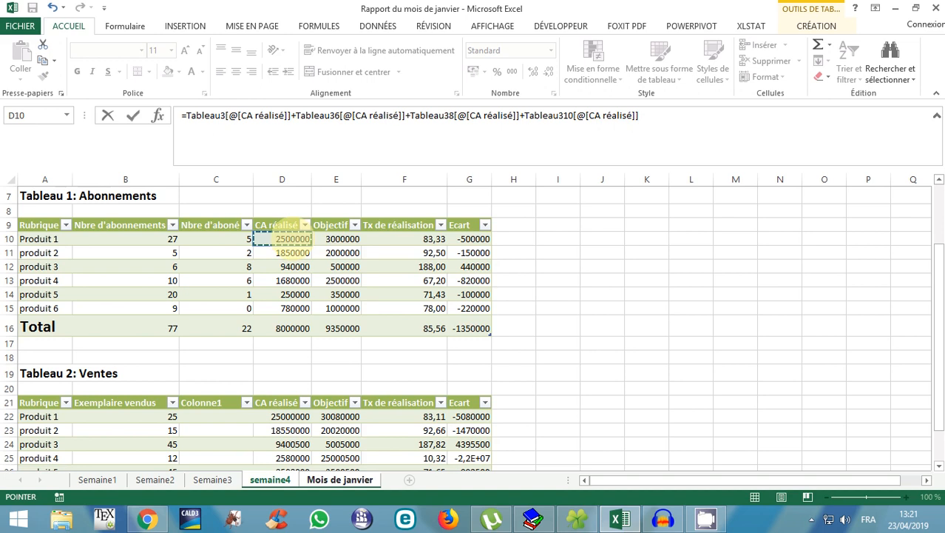
pyautogui.press('Return')
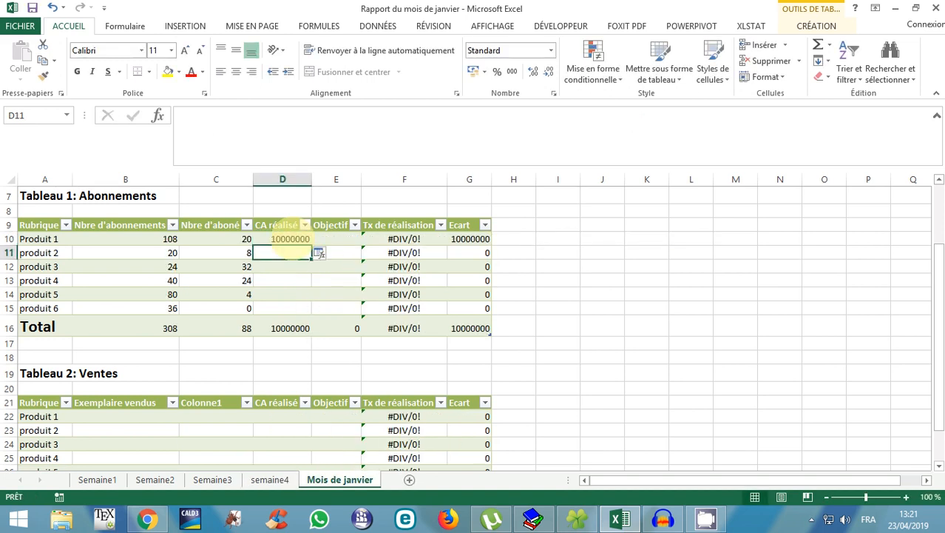
pyautogui.click(285, 238)
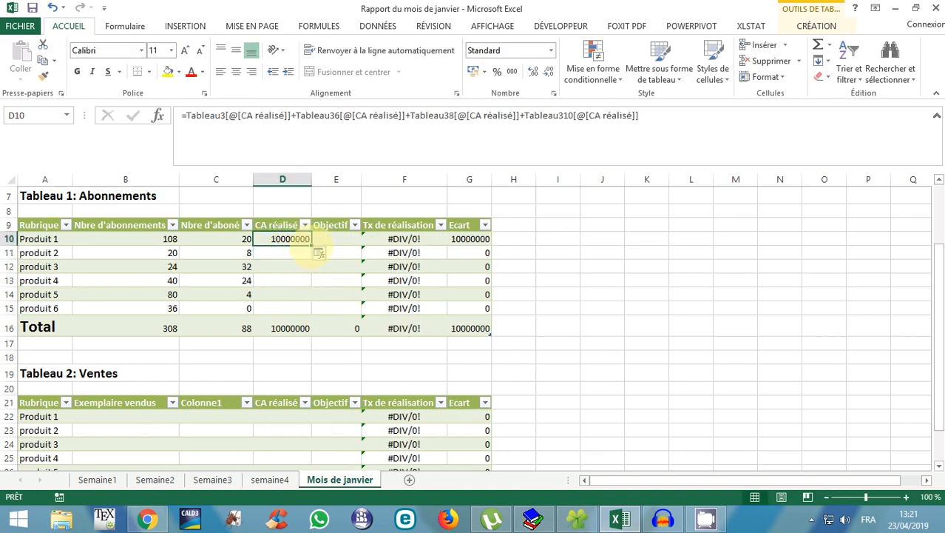
pyautogui.moveTo(311, 245); pyautogui.dragTo(303, 315)
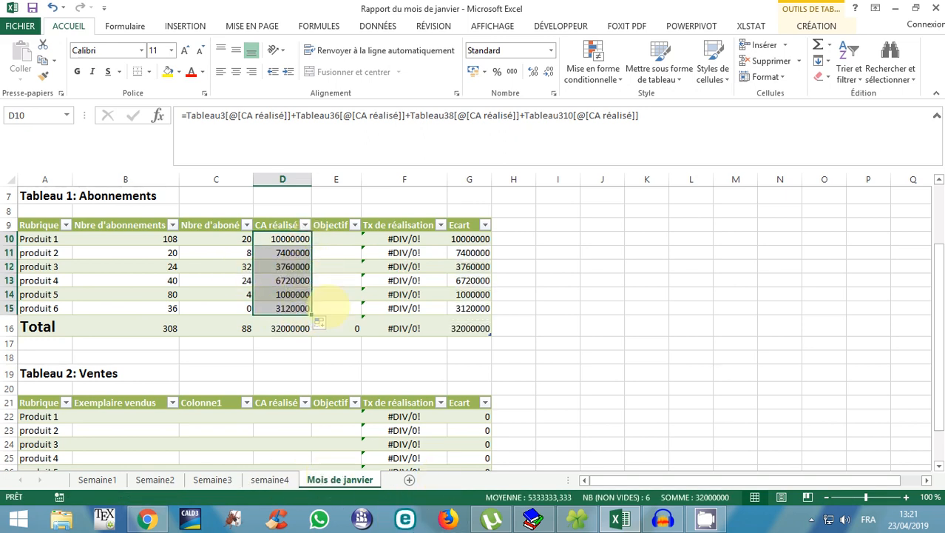
# In cell E10 of Mois de janvier, add Produit 1's Objectif from Semaine1, Semaine2, Semaine3 and semaine4, and fill the formula down to E15
pyautogui.click(337, 238)
pyautogui.write('=')
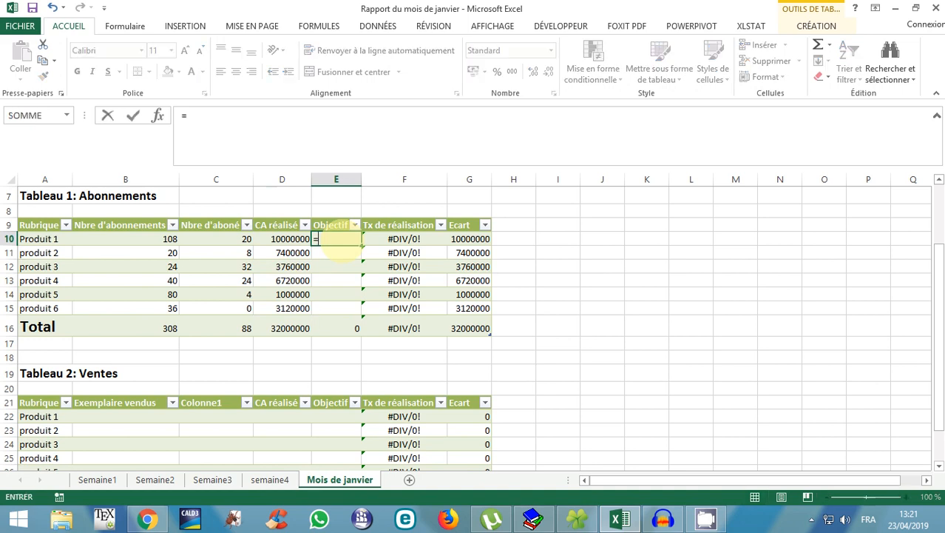
pyautogui.click(97, 478)
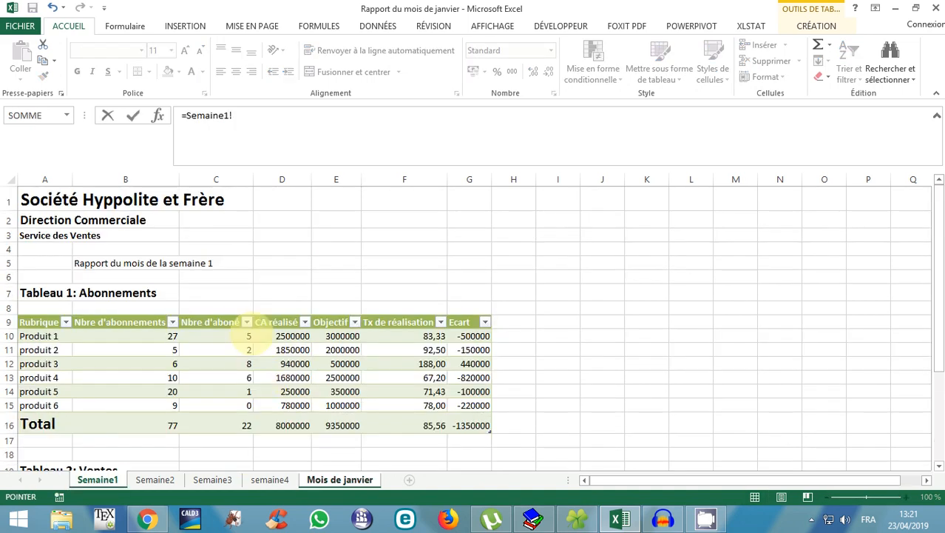
pyautogui.click(341, 335)
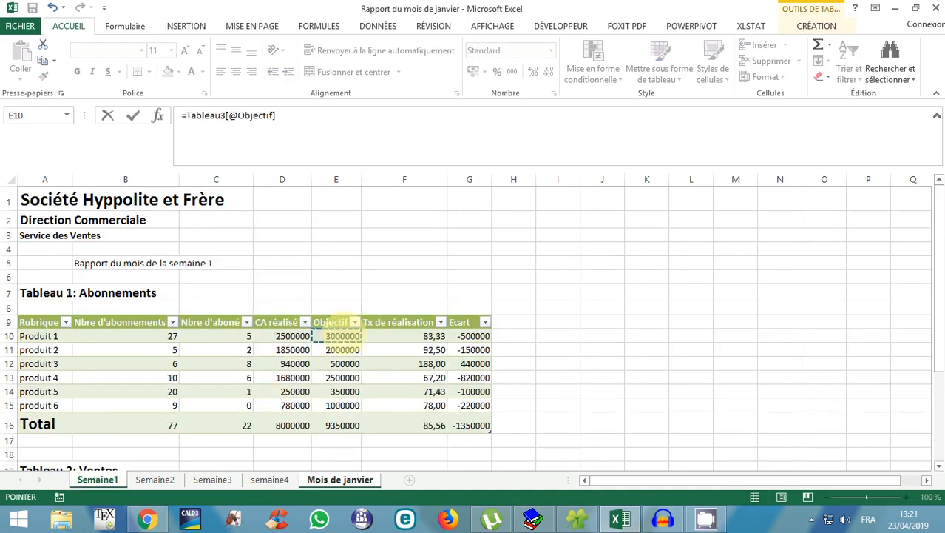
pyautogui.write('+')
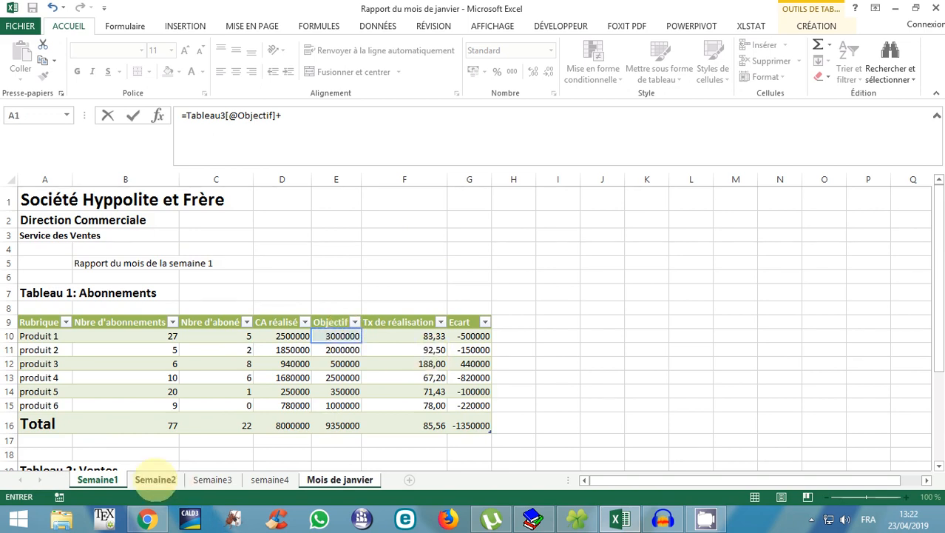
pyautogui.click(155, 479)
pyautogui.click(342, 335)
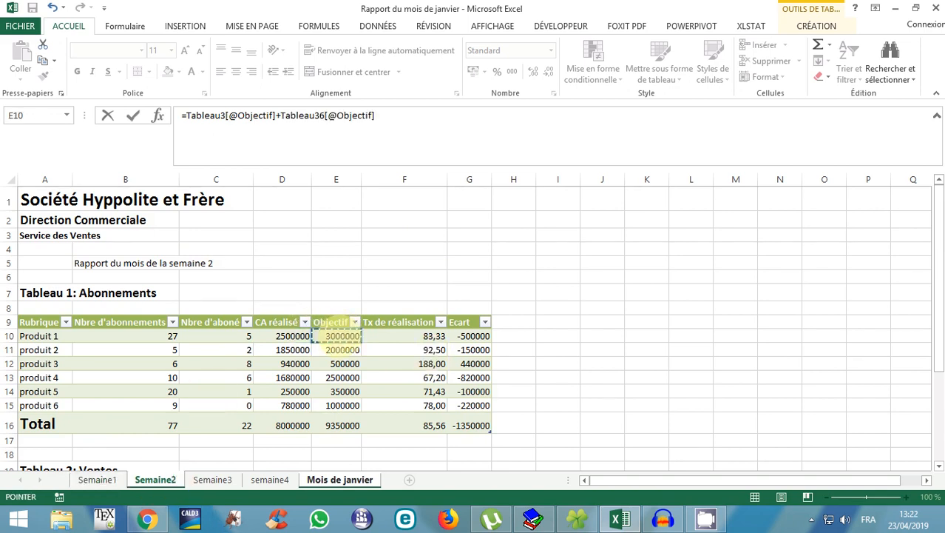
pyautogui.write('+')
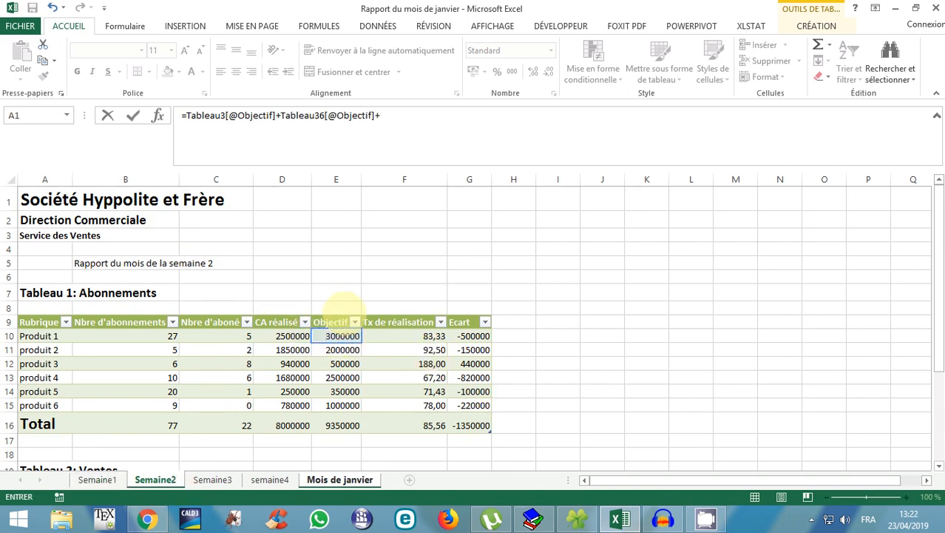
pyautogui.click(212, 479)
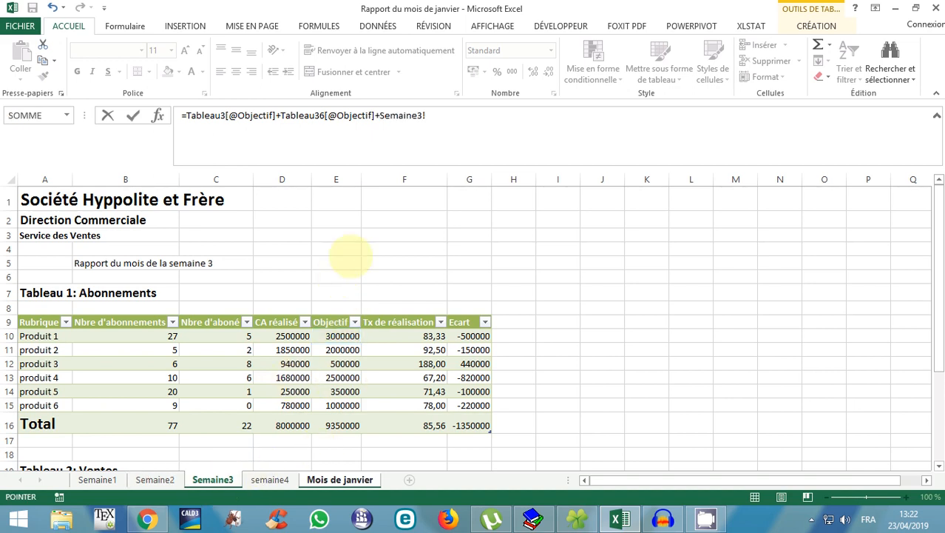
pyautogui.click(341, 335)
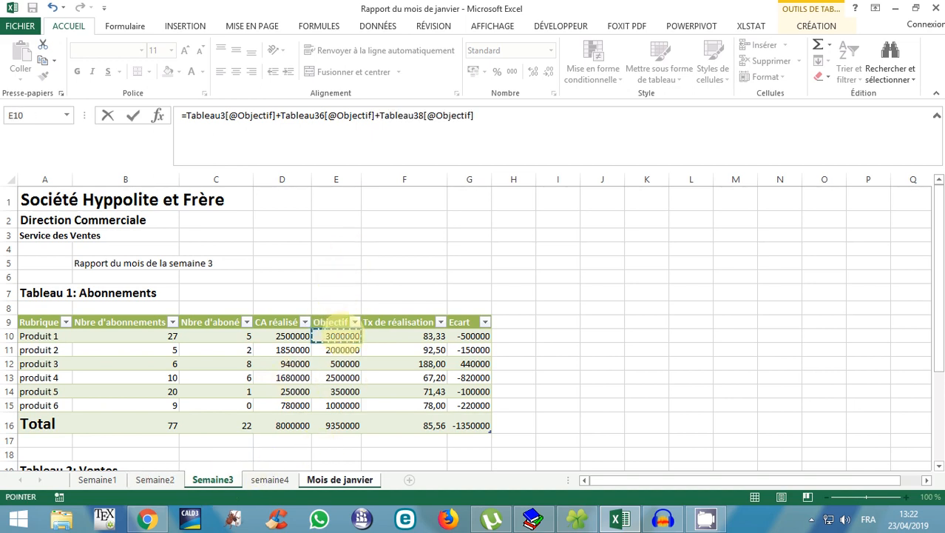
pyautogui.write('+')
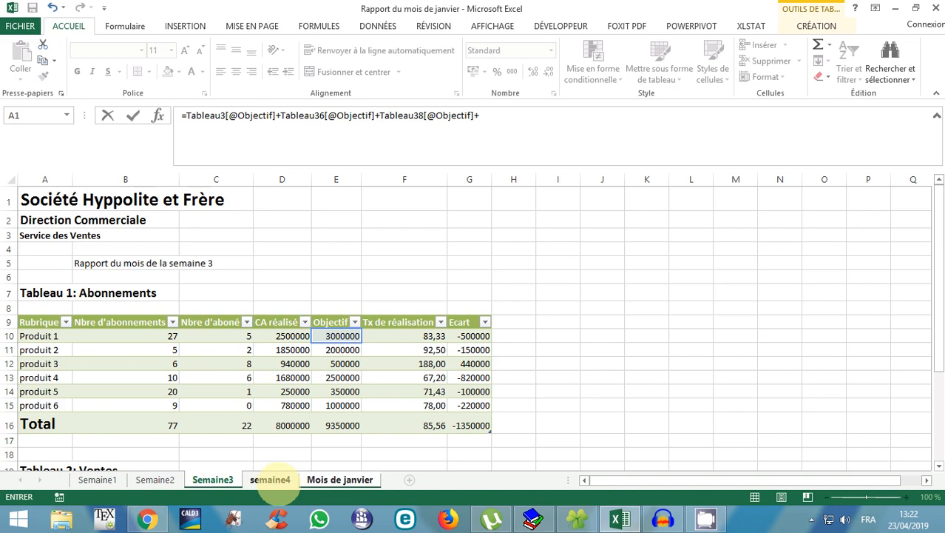
pyautogui.click(266, 479)
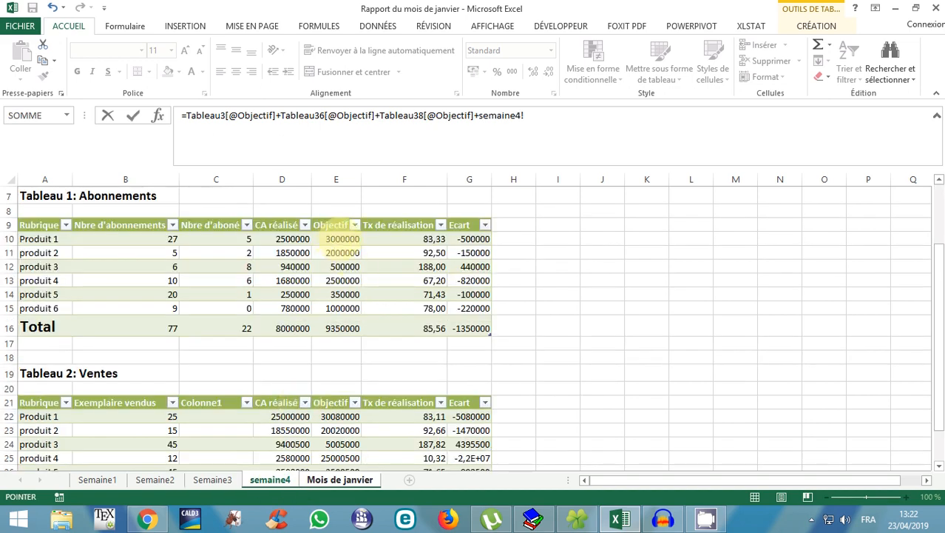
pyautogui.click(342, 238)
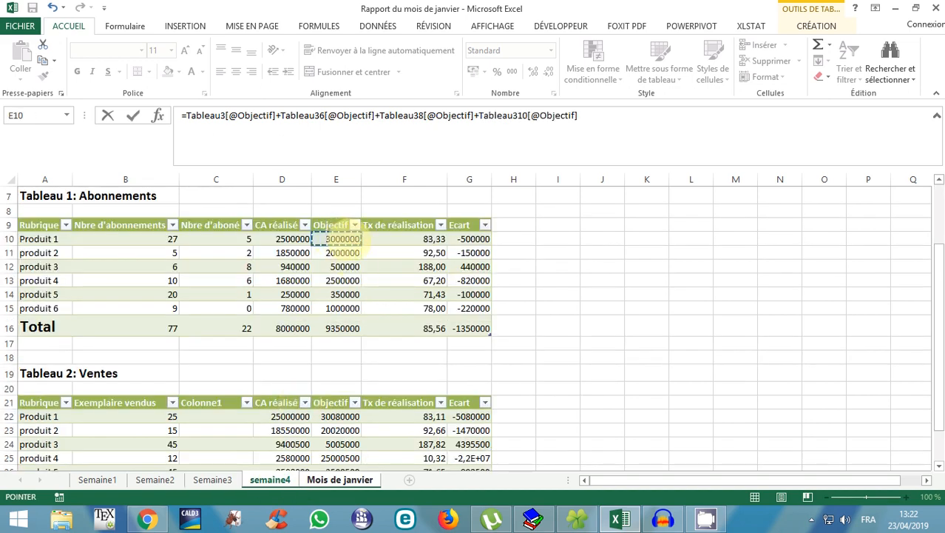
pyautogui.press('Return')
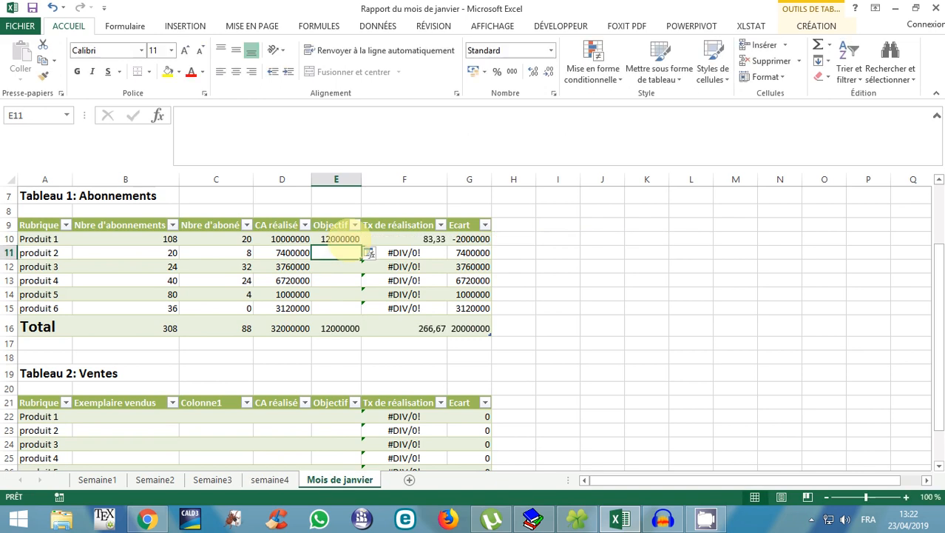
pyautogui.click(340, 238)
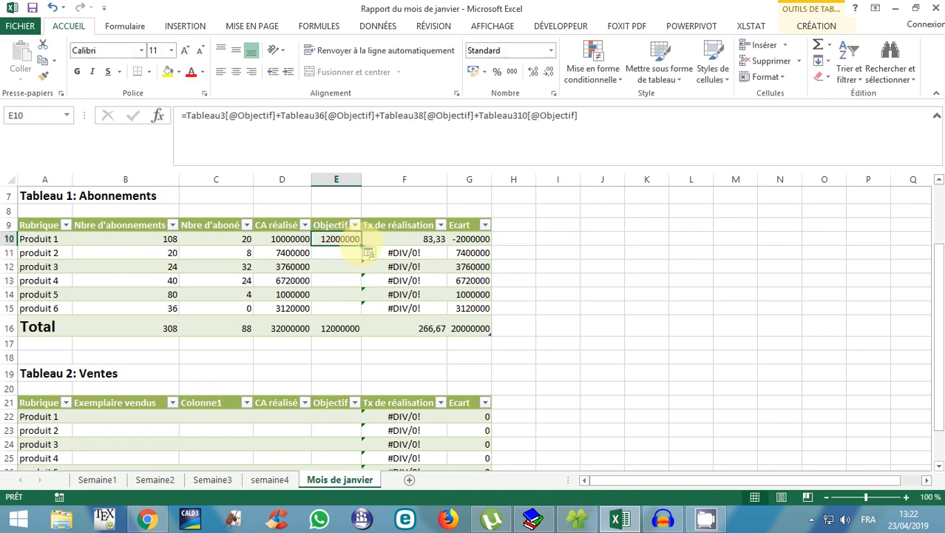
pyautogui.moveTo(361, 244); pyautogui.dragTo(347, 312)
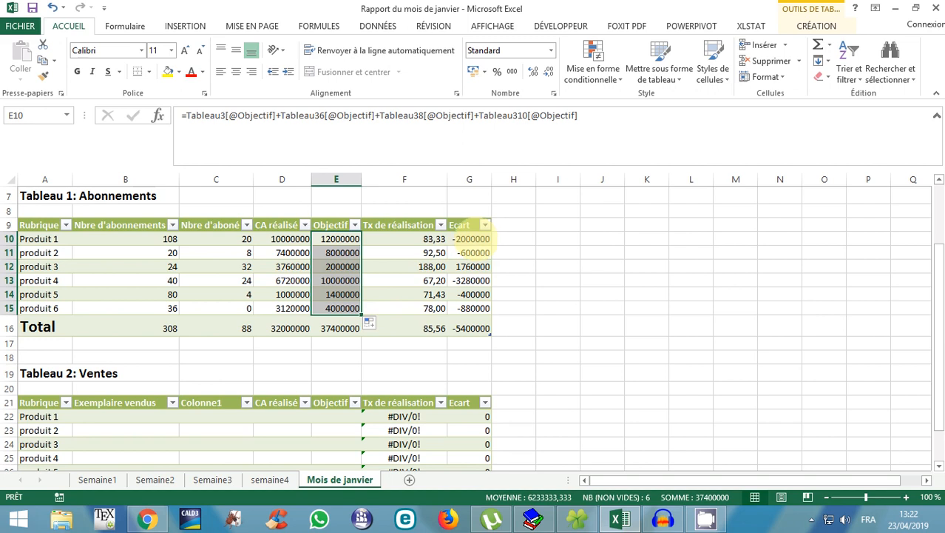
pyautogui.scroll(-1, 392, 340)
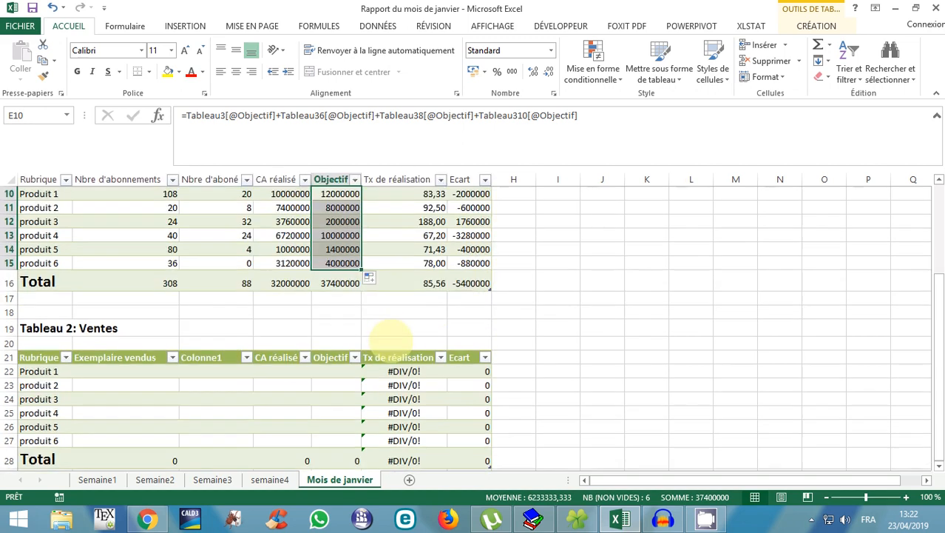
pyautogui.scroll(1, 393, 337)
pyautogui.scroll(-1, 393, 337)
pyautogui.scroll(1, 394, 338)
pyautogui.scroll(-2, 290, 296)
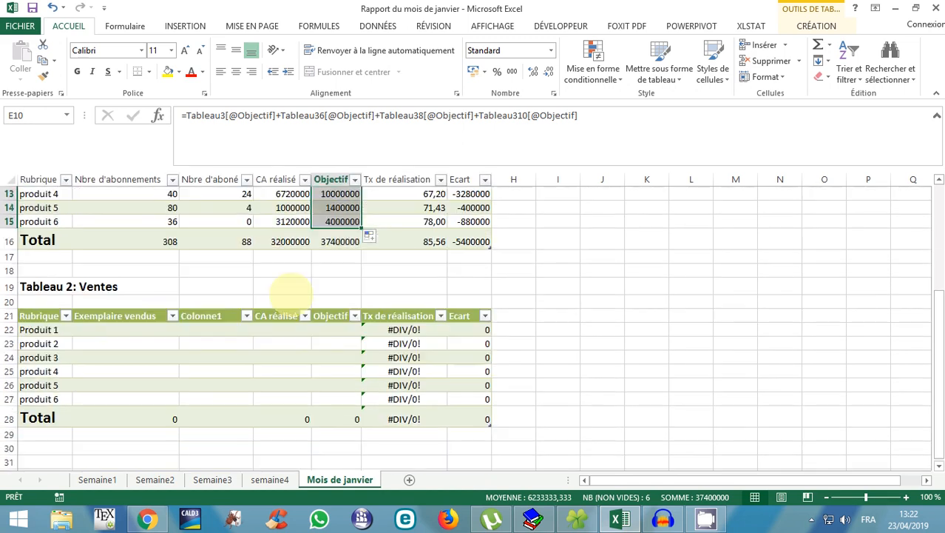
pyautogui.scroll(3, 294, 294)
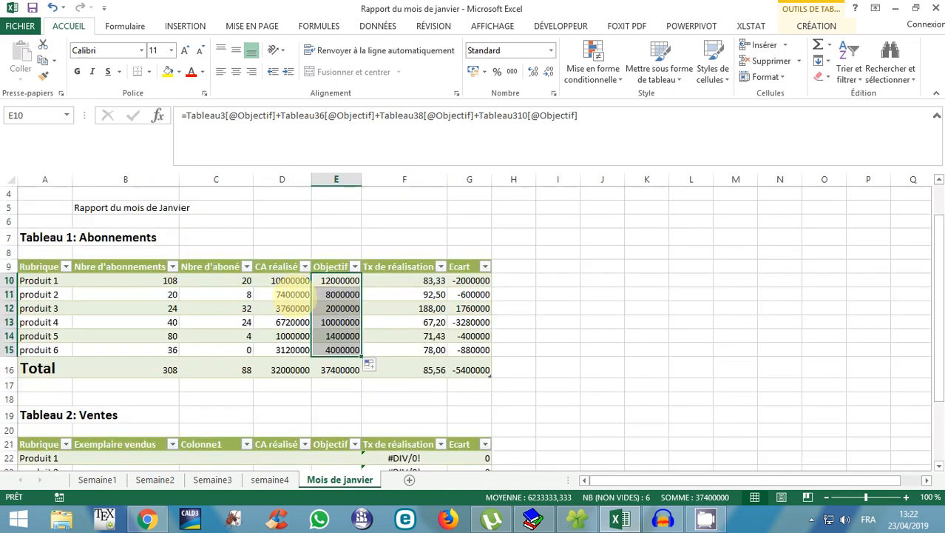
pyautogui.scroll(-1, 233, 292)
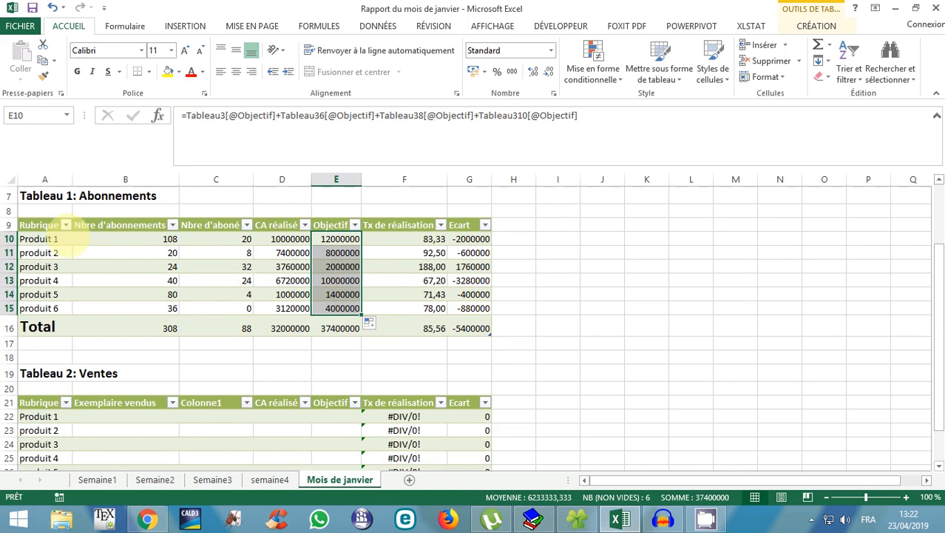
# Try to copy the Abonnements formulas from B10:E15 into the Tableau 2: Ventes table starting at B22, and undo the paste
pyautogui.moveTo(93, 239); pyautogui.dragTo(336, 305)
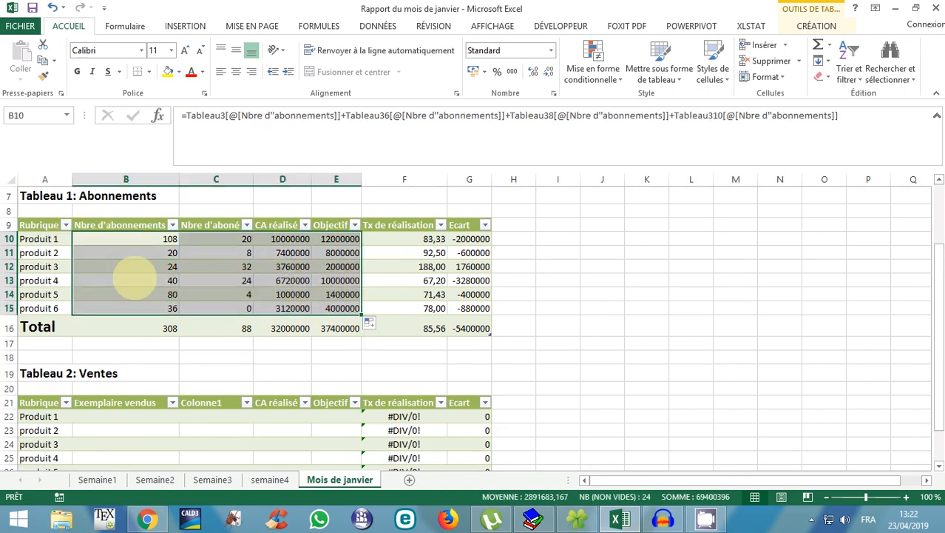
pyautogui.rightClick(133, 275)
pyautogui.click(190, 215)
pyautogui.scroll(-3, 201, 306)
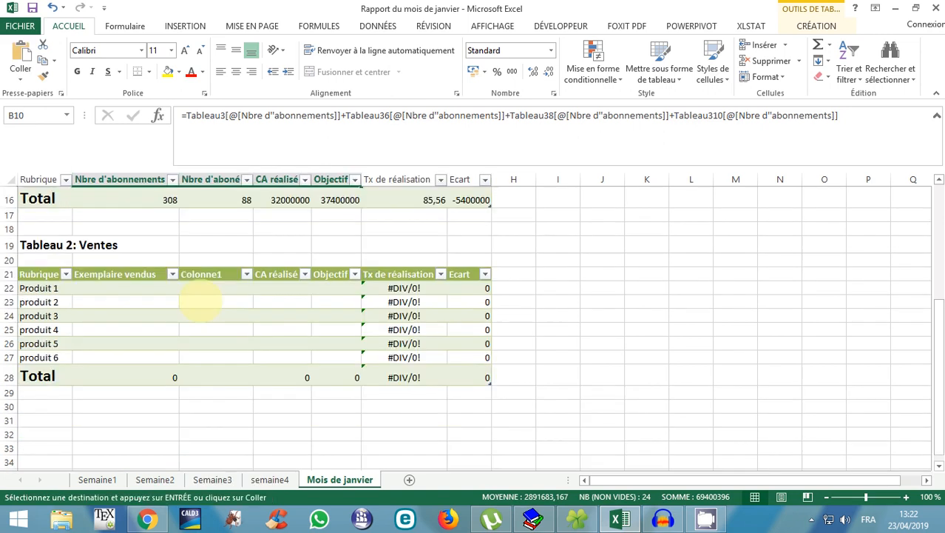
pyautogui.click(104, 290)
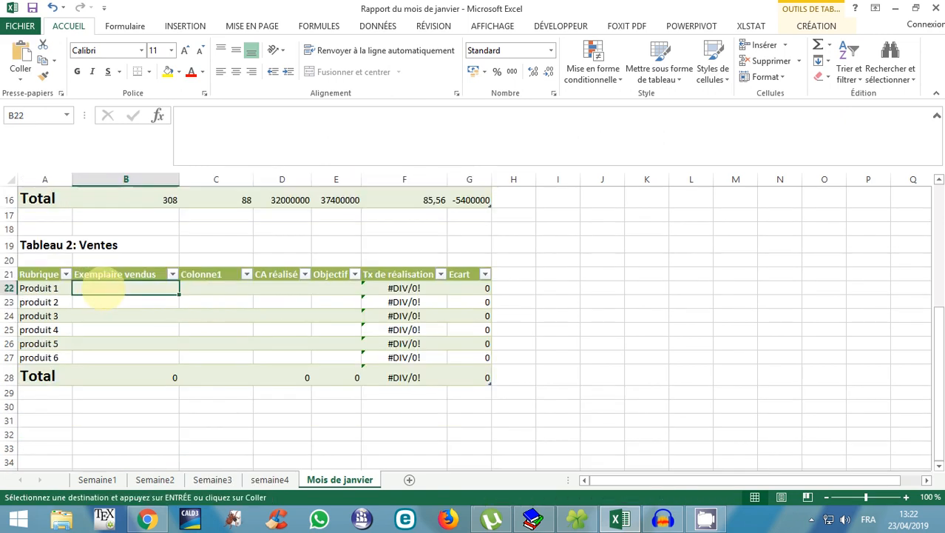
pyautogui.hotkey('ctrl', 'v')
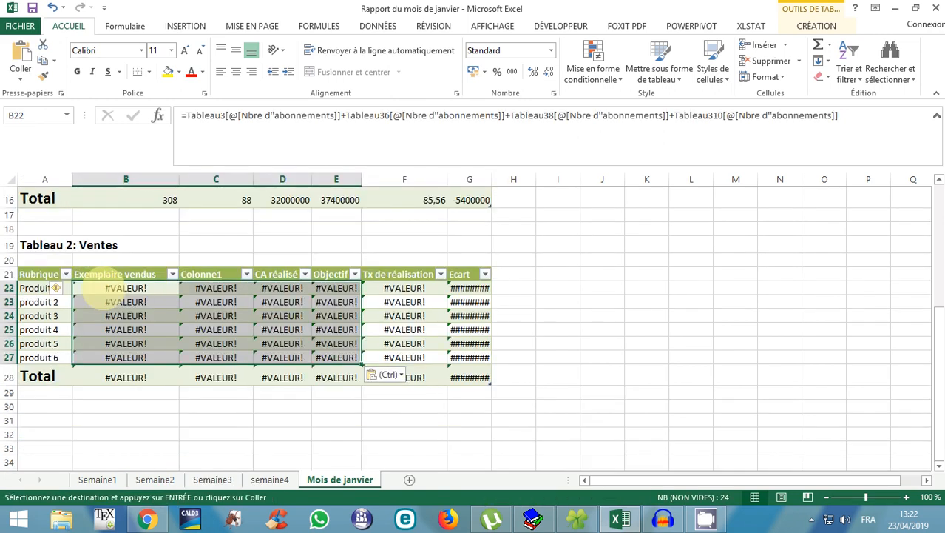
pyautogui.click(53, 8)
pyautogui.click(53, 9)
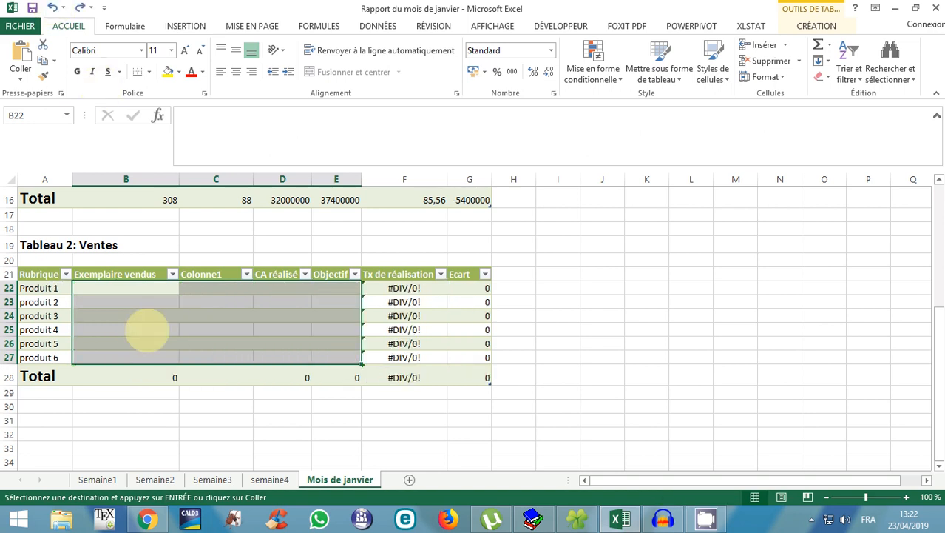
# In cell B22 of Mois de janvier, start a sum formula with Produit 1's Exemplaire vendus from Semaine1 and continue it on Semaine2
pyautogui.scroll(2, 134, 333)
pyautogui.click(110, 370)
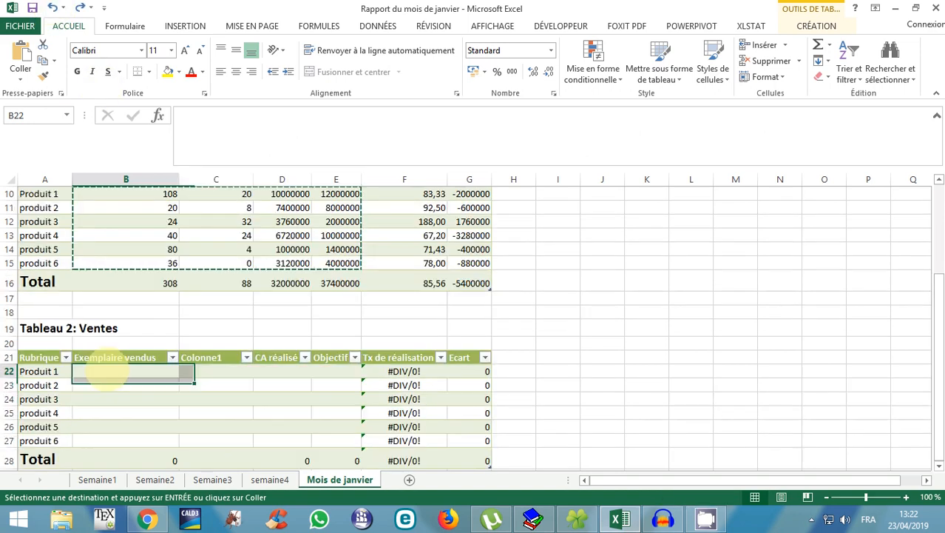
pyautogui.write('=')
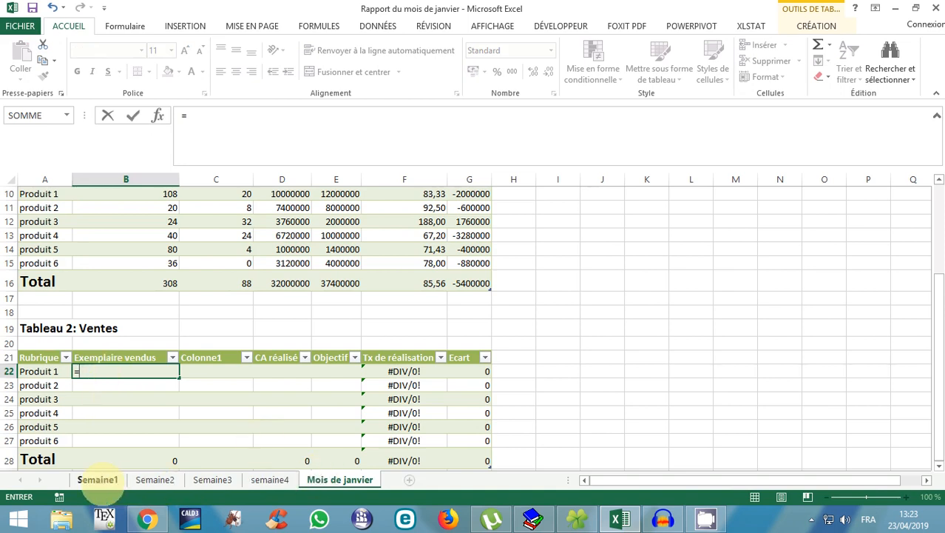
pyautogui.click(96, 479)
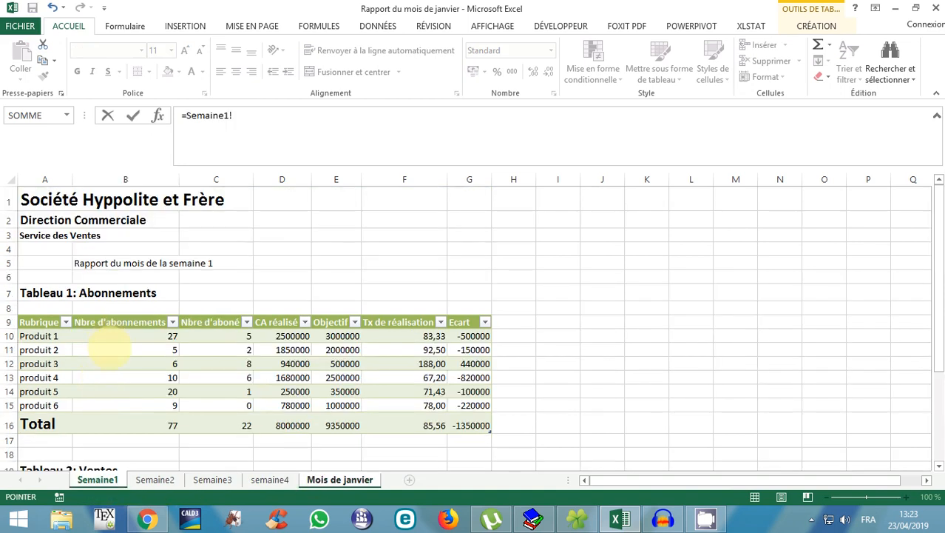
pyautogui.scroll(-2, 122, 359)
pyautogui.scroll(-2, 137, 370)
pyautogui.click(137, 329)
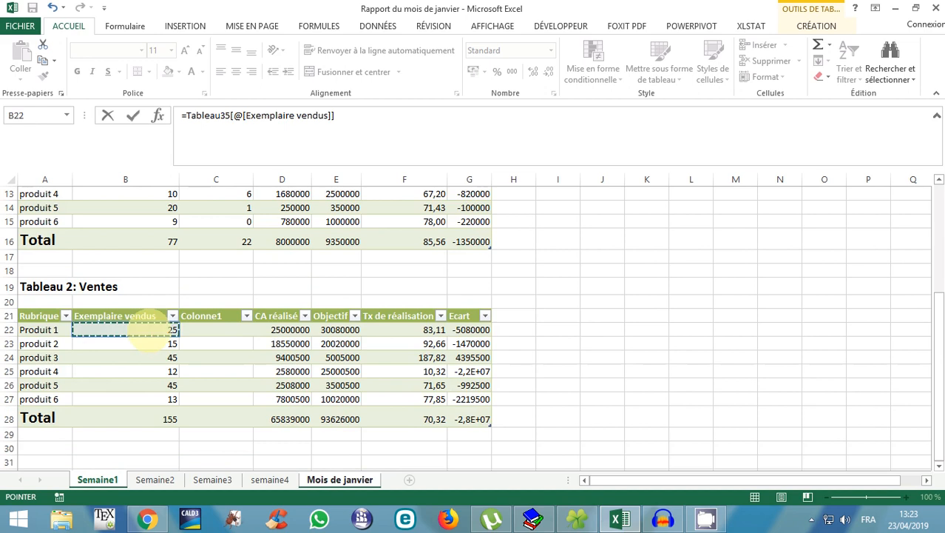
pyautogui.write('+')
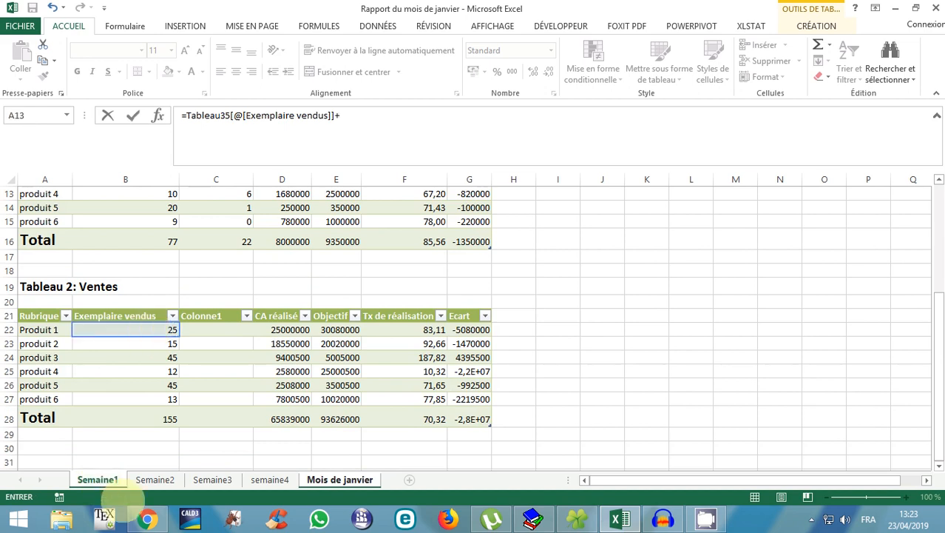
pyautogui.click(154, 480)
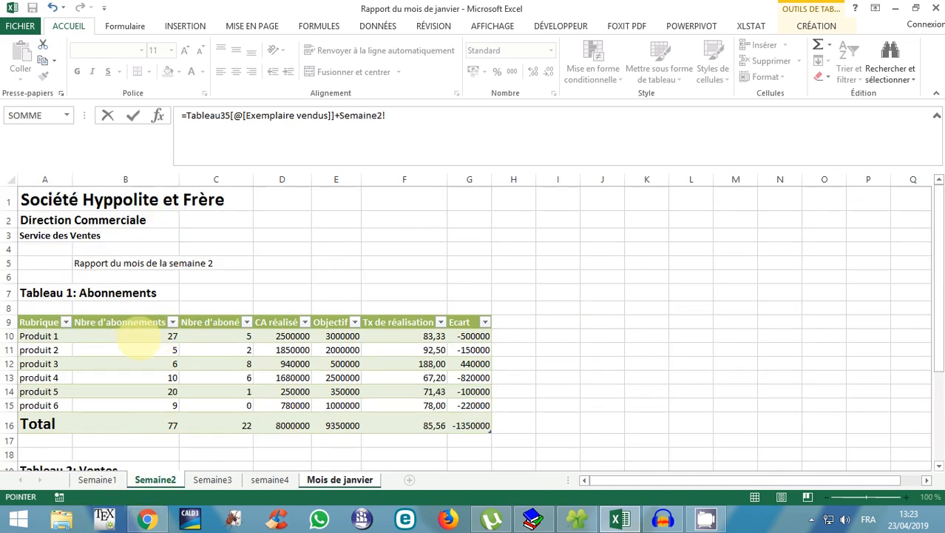
pyautogui.click(141, 342)
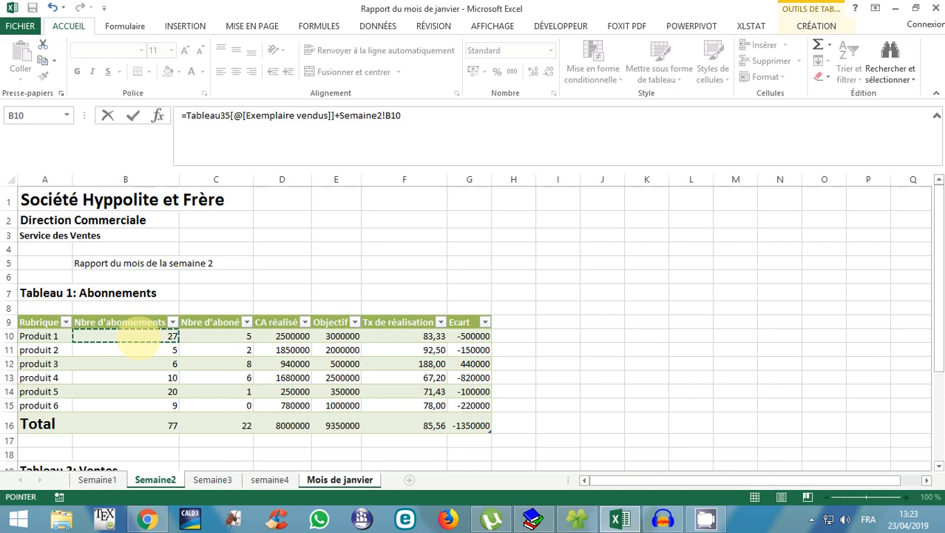
pyautogui.press('BackSpace')
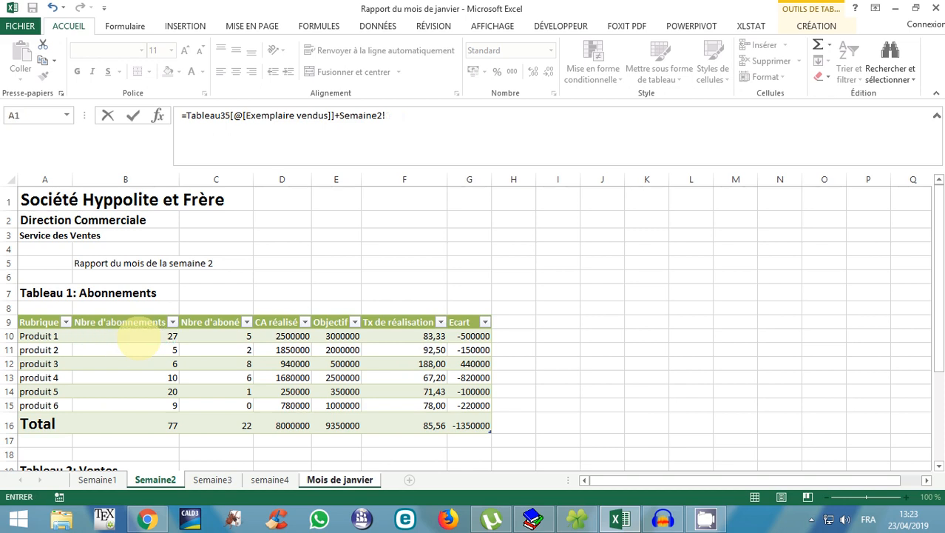
pyautogui.press('BackSpace')
pyautogui.press('BackSpace')
pyautogui.press('BackSpace')
pyautogui.press('BackSpace')
pyautogui.press('BackSpace')
pyautogui.press('BackSpace')
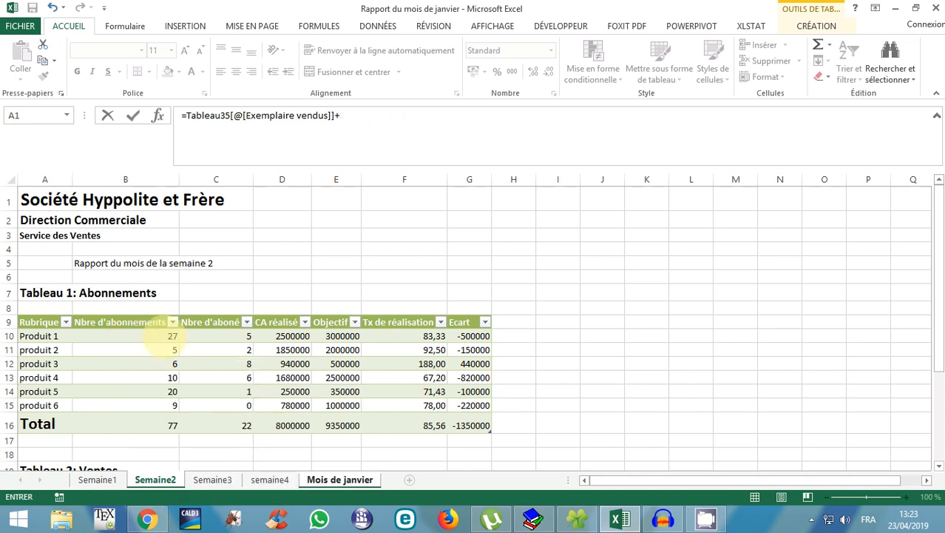
# Add Produit 1's Exemplaire vendus from the Ventes tables of Semaine2 and Semaine3 to the B22 formula
pyautogui.scroll(-4, 161, 337)
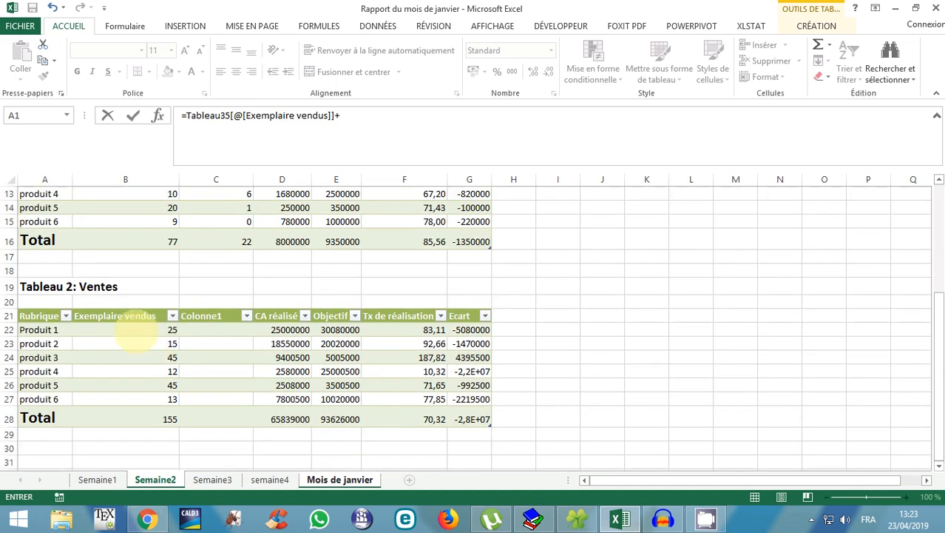
pyautogui.click(140, 334)
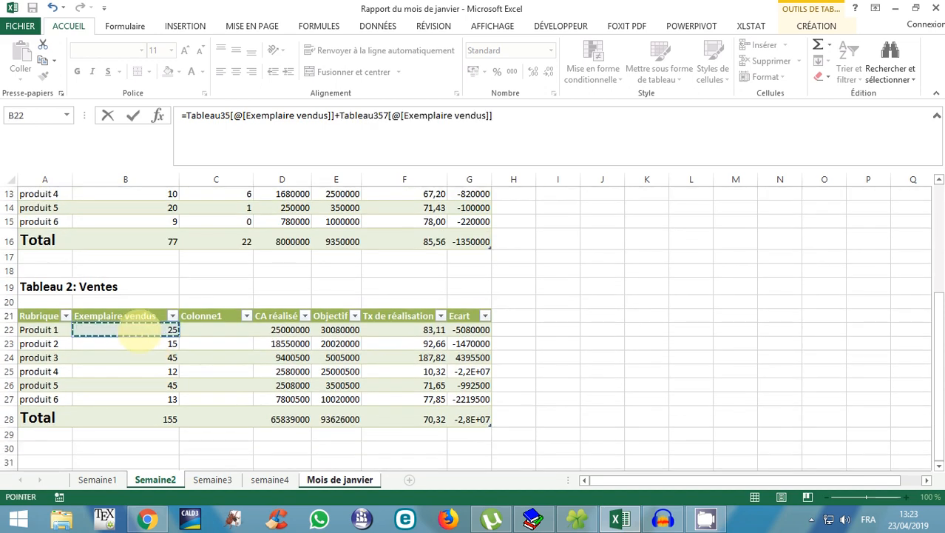
pyautogui.write('+')
pyautogui.click(212, 479)
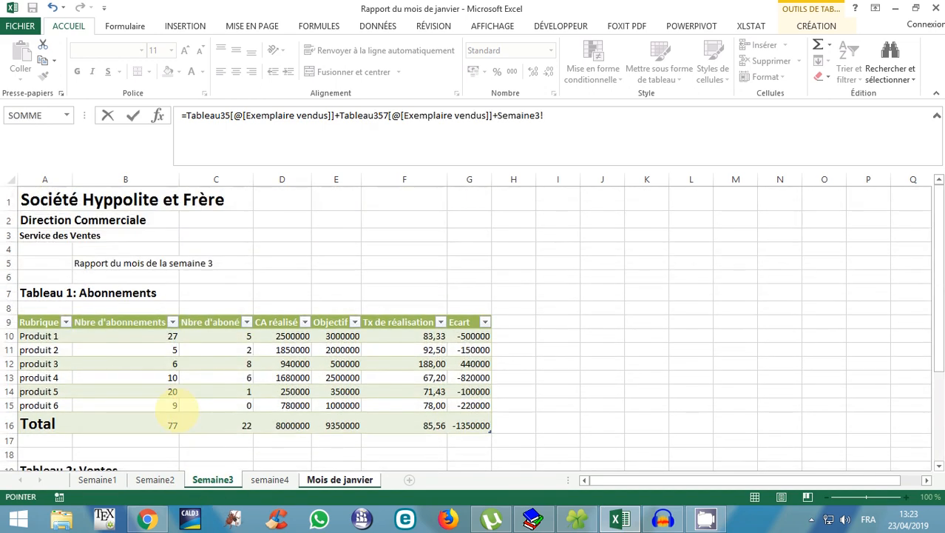
pyautogui.scroll(-4, 173, 409)
pyautogui.click(126, 331)
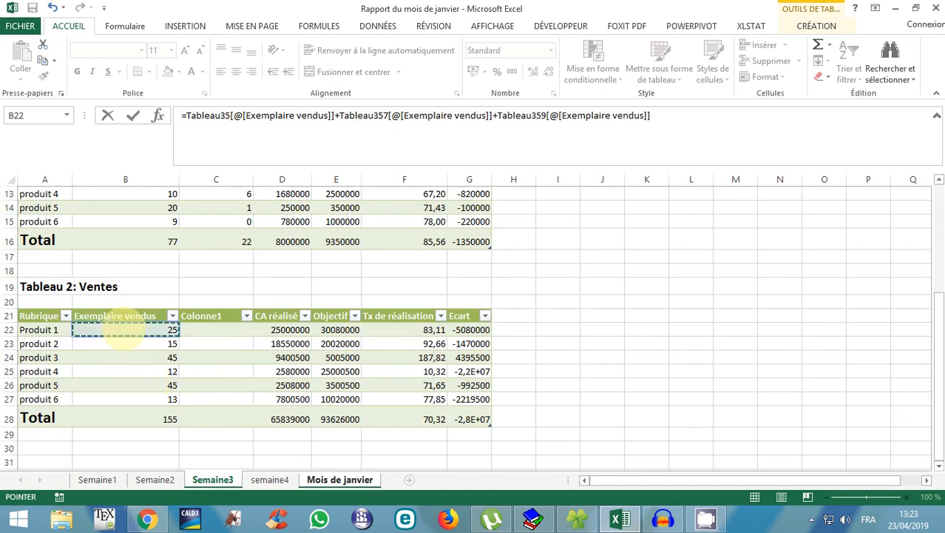
# Complete the B22 formula with semaine4's Exemplaire vendus for Produit 1 and fill it down to B27
pyautogui.write('+')
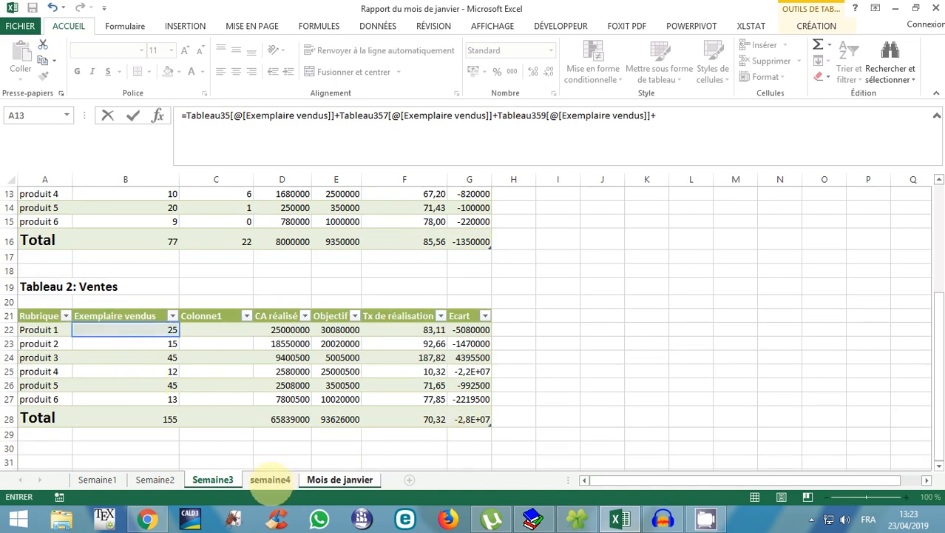
pyautogui.click(270, 479)
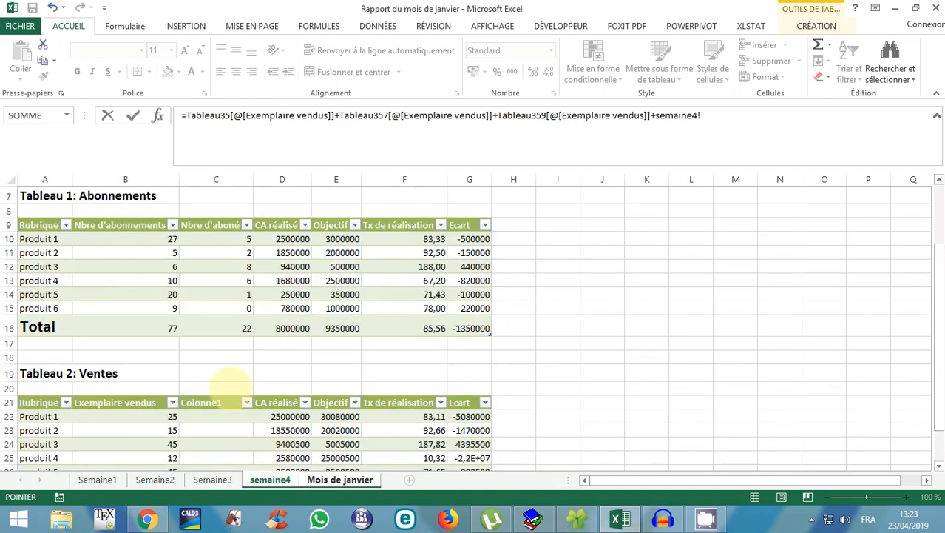
pyautogui.scroll(-2, 228, 384)
pyautogui.click(125, 330)
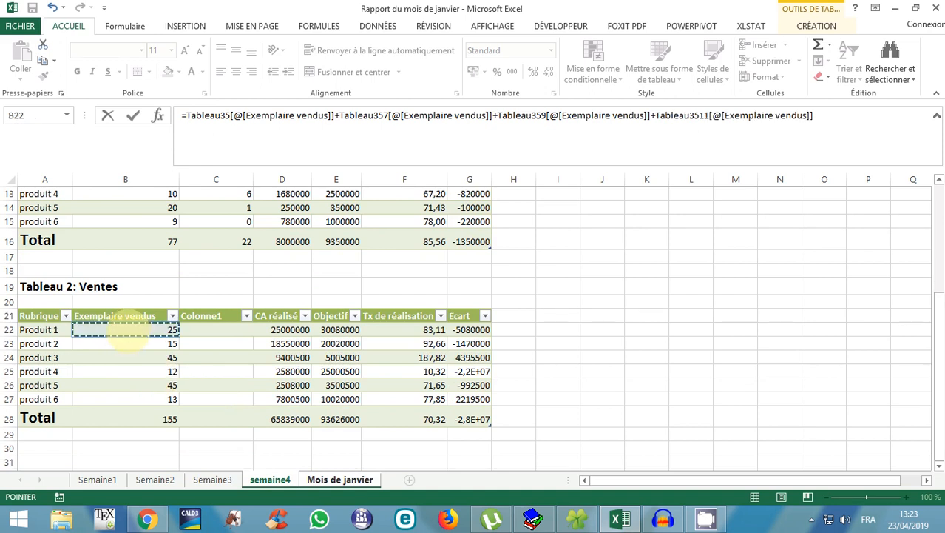
pyautogui.press('Return')
pyautogui.press('Up')
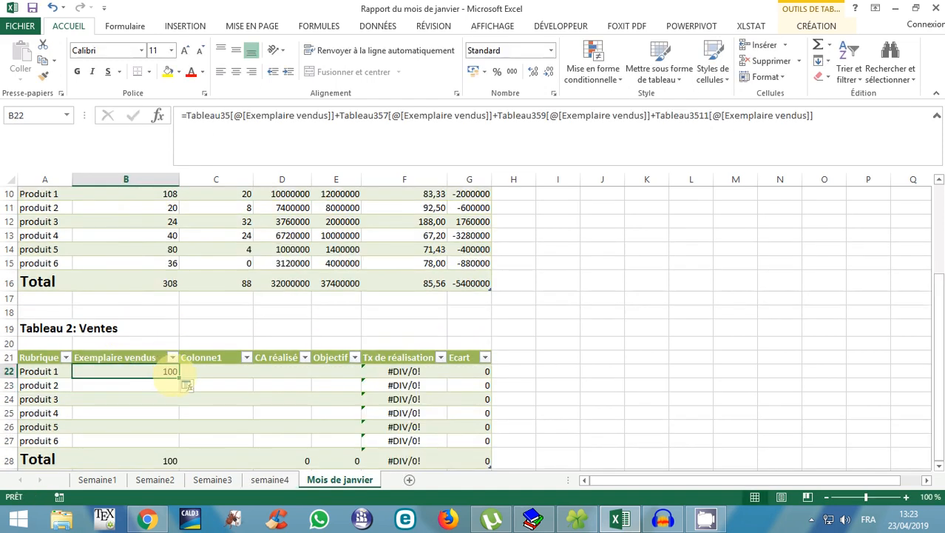
pyautogui.moveTo(179, 378); pyautogui.dragTo(179, 442)
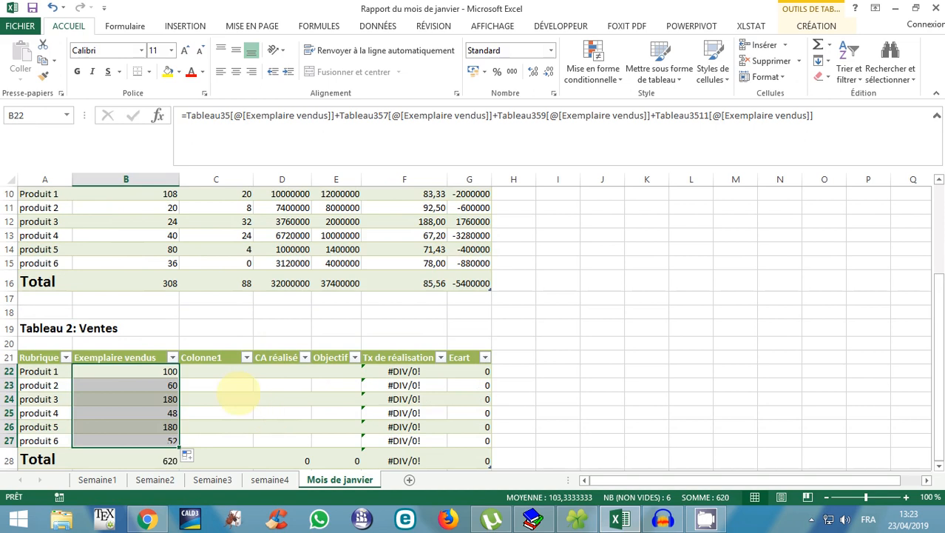
# In cell D22 of Mois de janvier, start a formula adding Produit 1's CA réalisé from the Semaine1 and Semaine2 Ventes tables
pyautogui.click(224, 372)
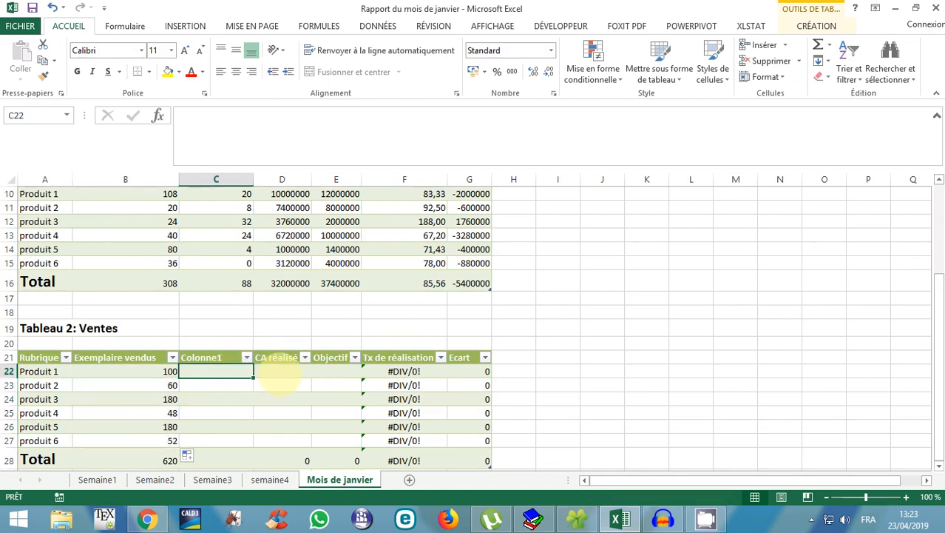
pyautogui.click(281, 372)
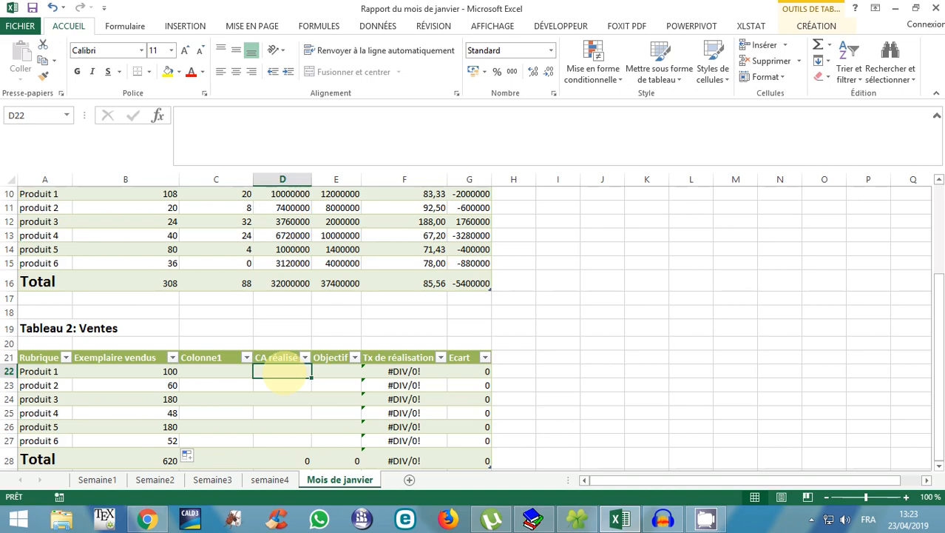
pyautogui.write('=')
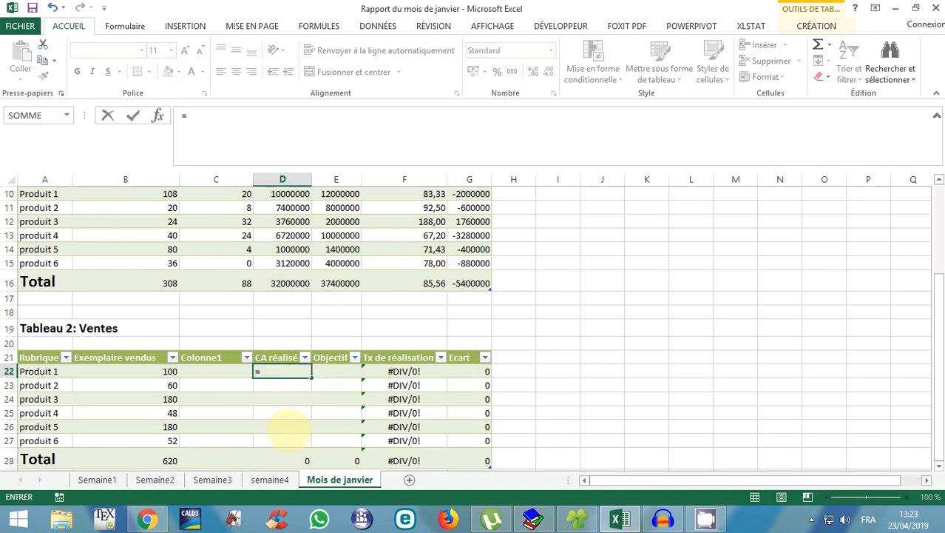
pyautogui.click(97, 480)
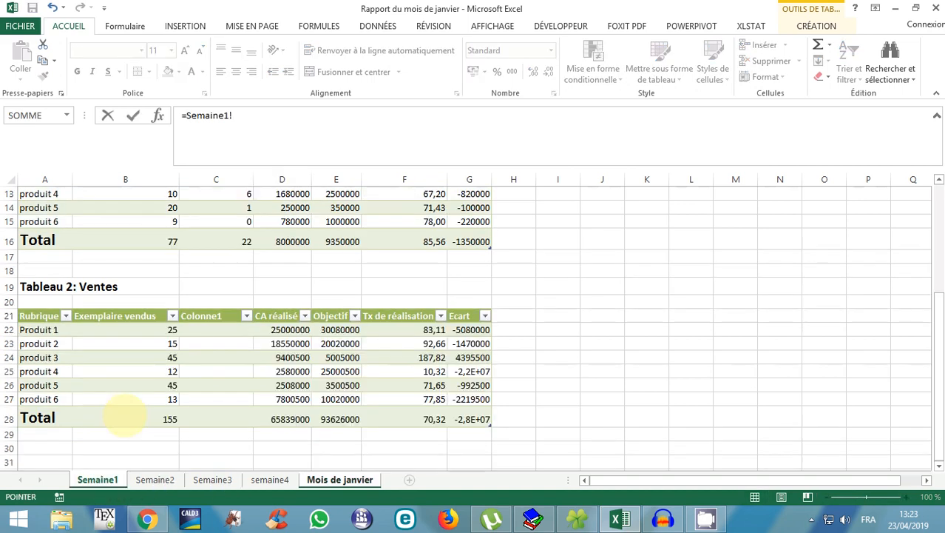
pyautogui.click(287, 327)
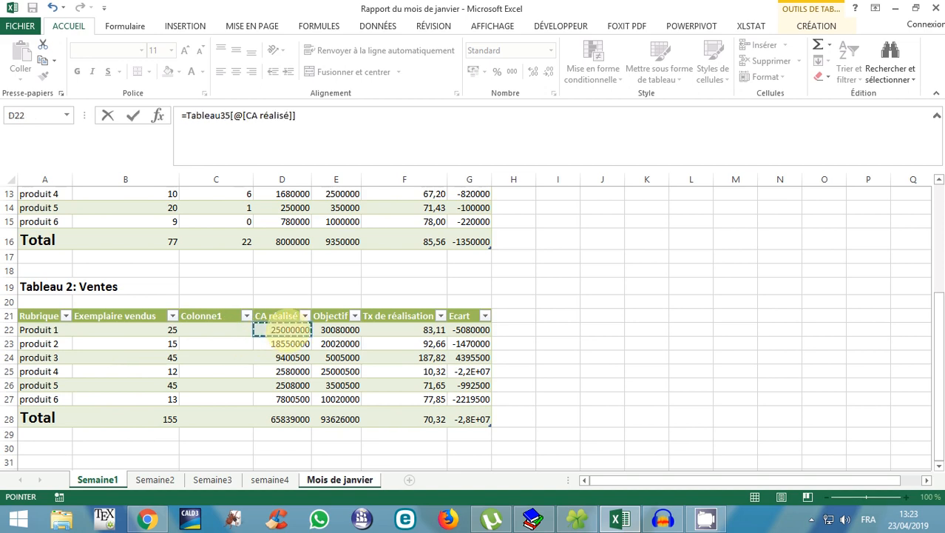
pyautogui.write('+')
pyautogui.click(154, 480)
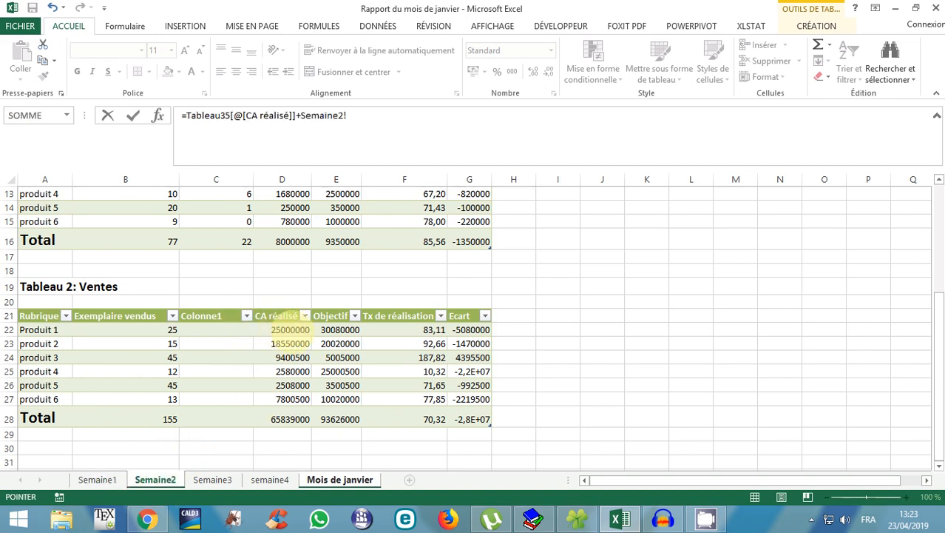
pyautogui.click(287, 327)
# Complete the D22 formula with Produit 1's CA réalisé from Semaine3 and semaine4, and fill it down to D27
pyautogui.write('+')
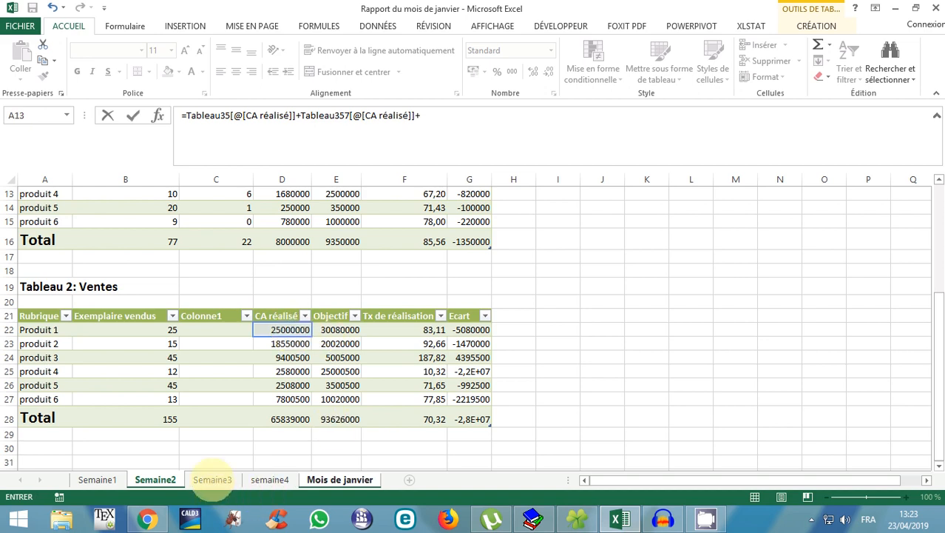
pyautogui.click(212, 479)
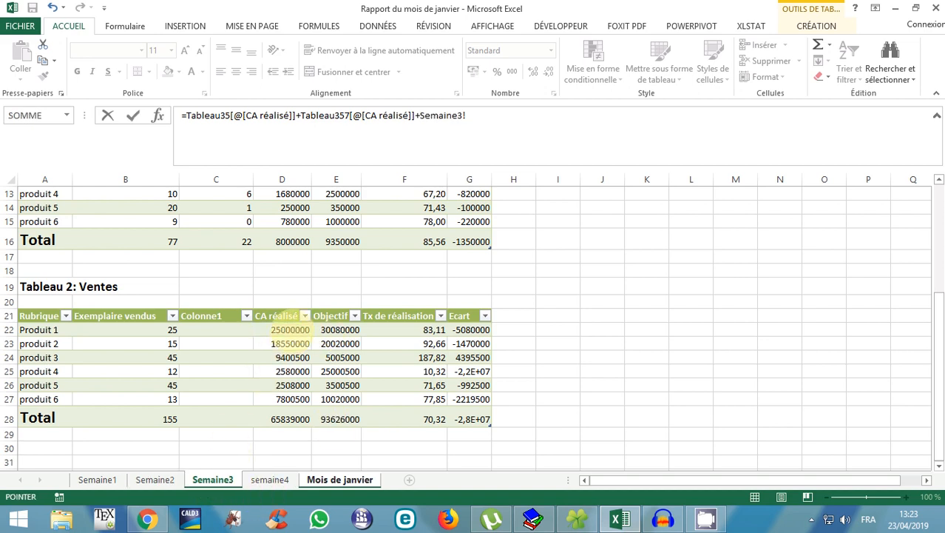
pyautogui.click(288, 329)
pyautogui.write('+')
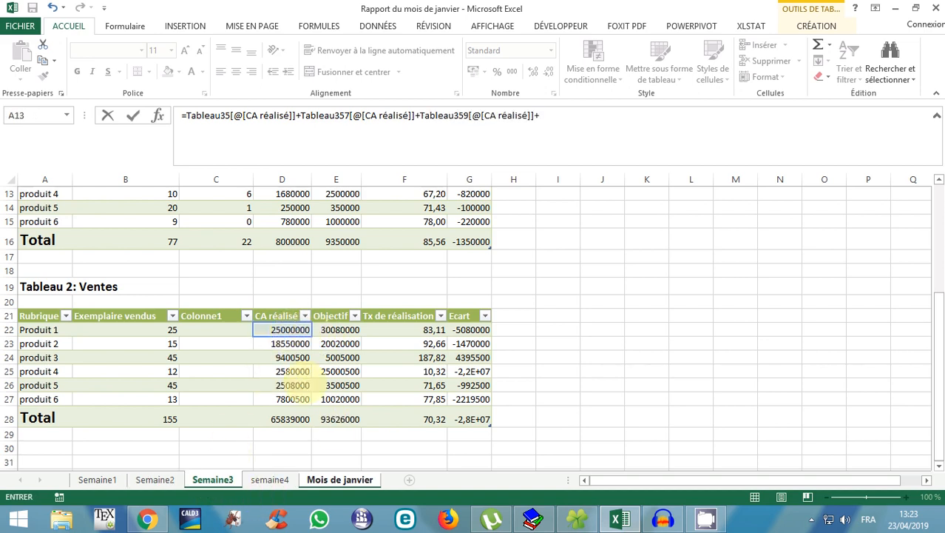
pyautogui.click(270, 479)
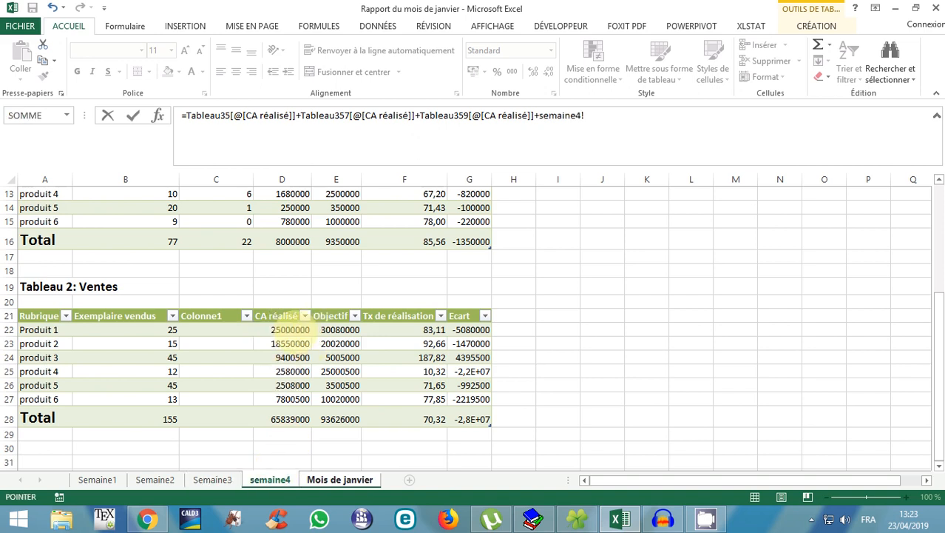
pyautogui.click(290, 329)
pyautogui.press('Return')
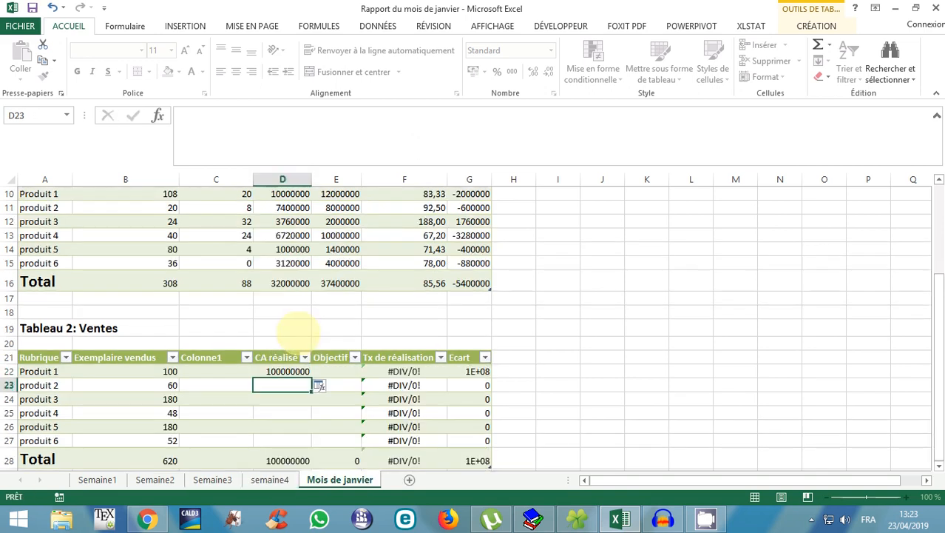
pyautogui.moveTo(311, 378); pyautogui.dragTo(295, 436)
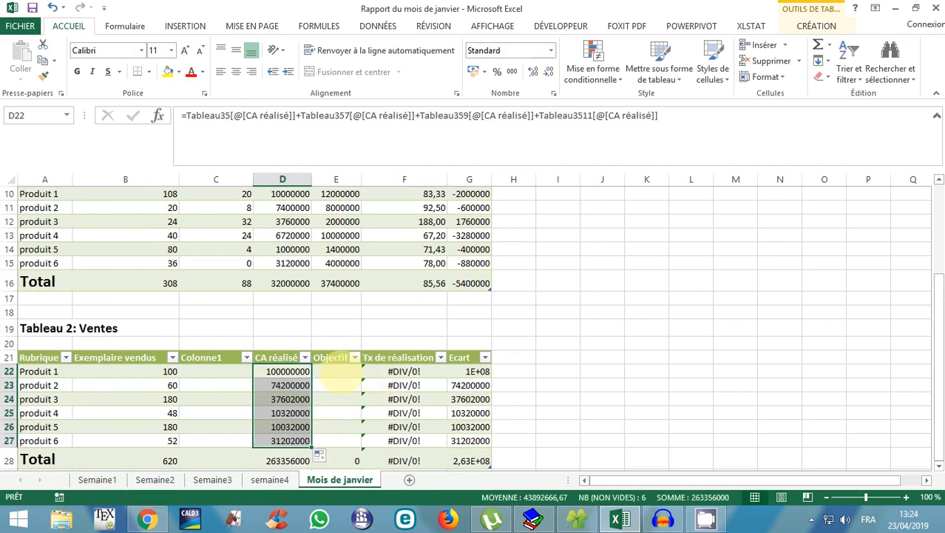
# In cell E22 of Mois de janvier, start a formula adding Produit 1's Objectif from the Semaine1 and Semaine2 Ventes tables
pyautogui.click(337, 370)
pyautogui.write('=')
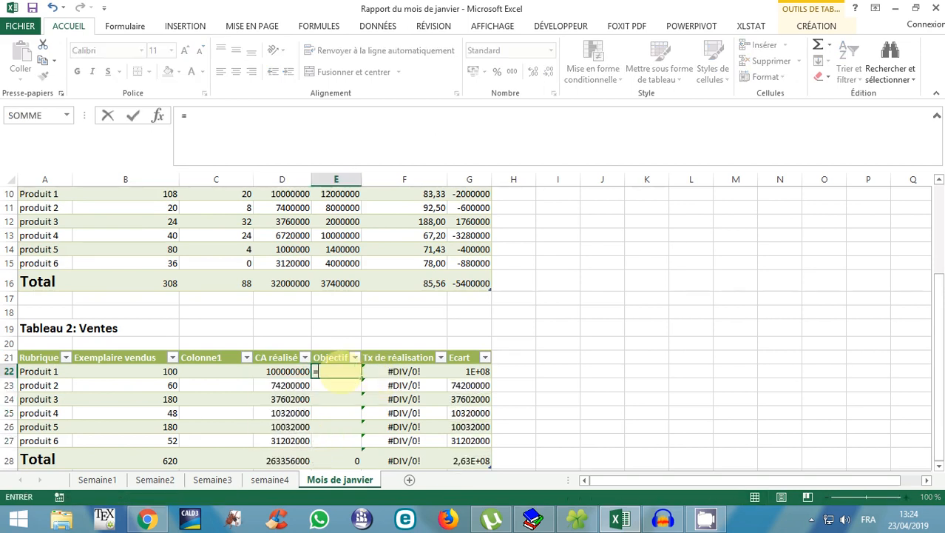
pyautogui.click(98, 479)
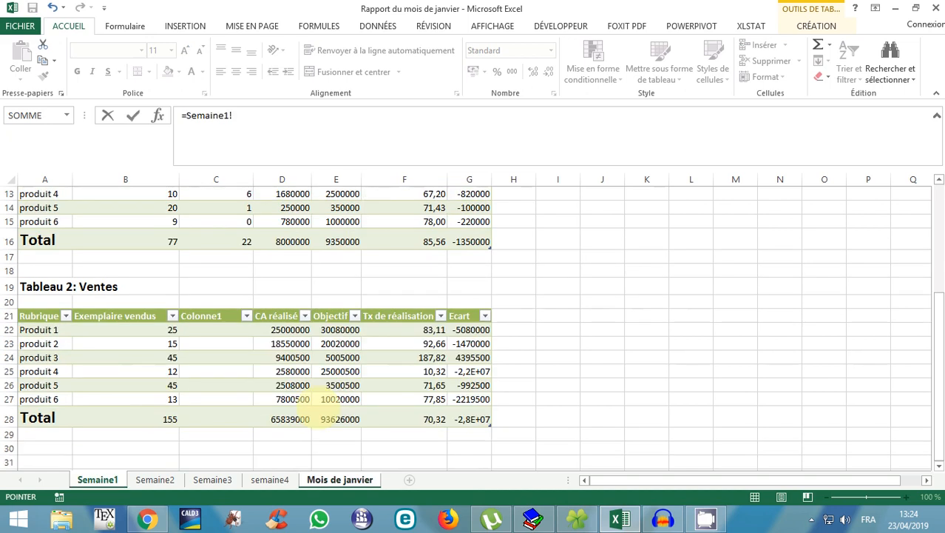
pyautogui.click(337, 330)
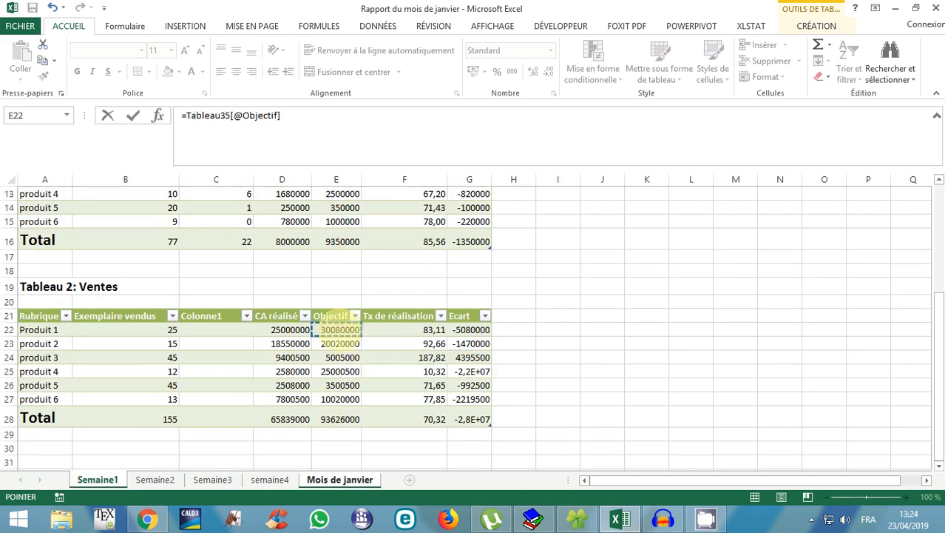
pyautogui.write('+')
pyautogui.click(155, 479)
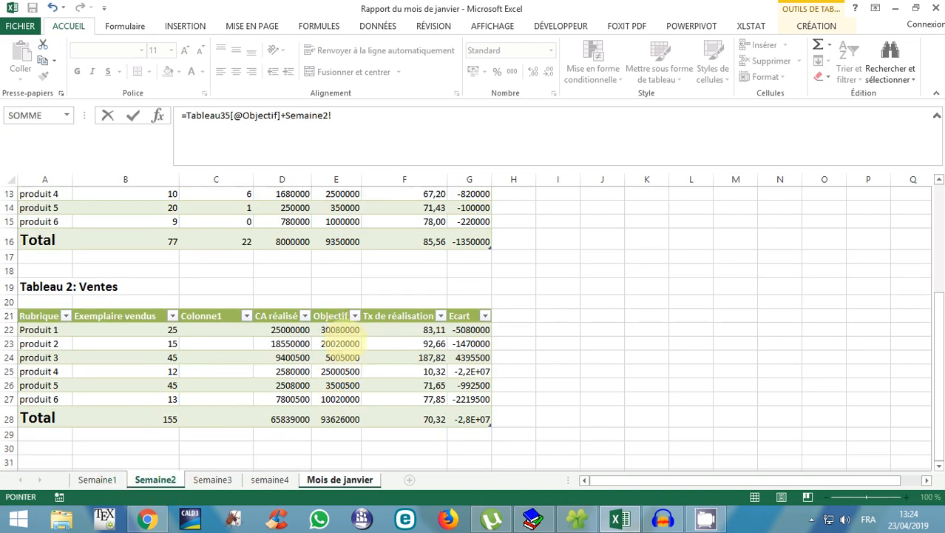
pyautogui.click(340, 331)
pyautogui.write('+')
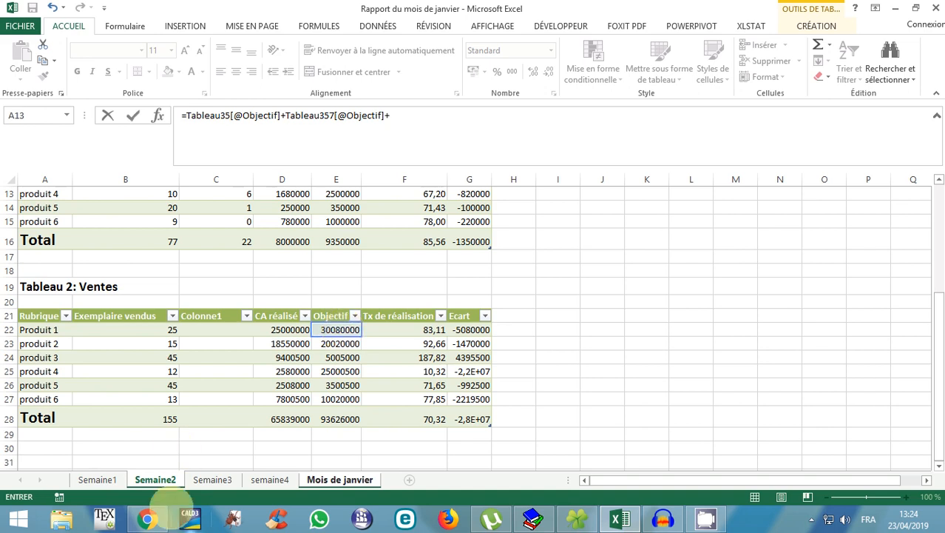
# Complete the E22 formula with Produit 1's Objectif from Semaine3 and semaine4, and fill it down to E27
pyautogui.click(212, 479)
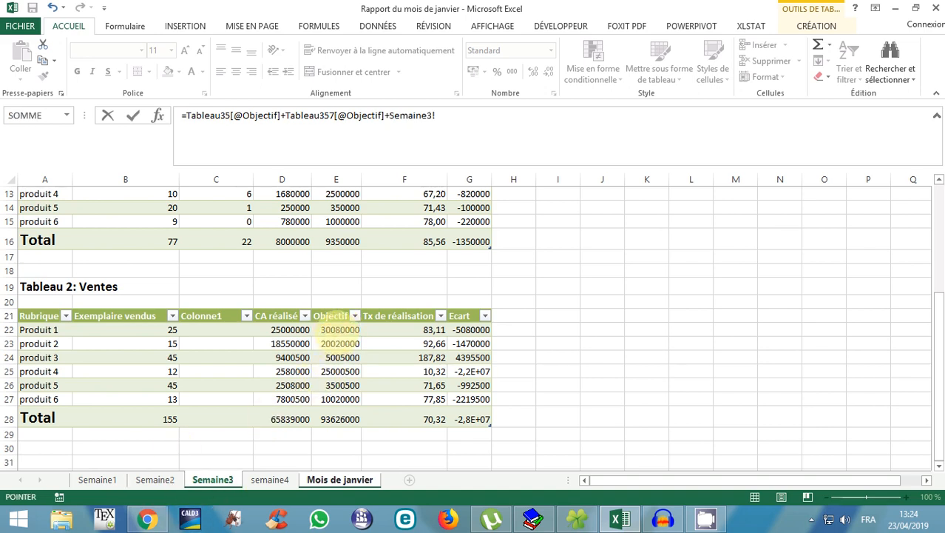
pyautogui.click(338, 330)
pyautogui.write('+')
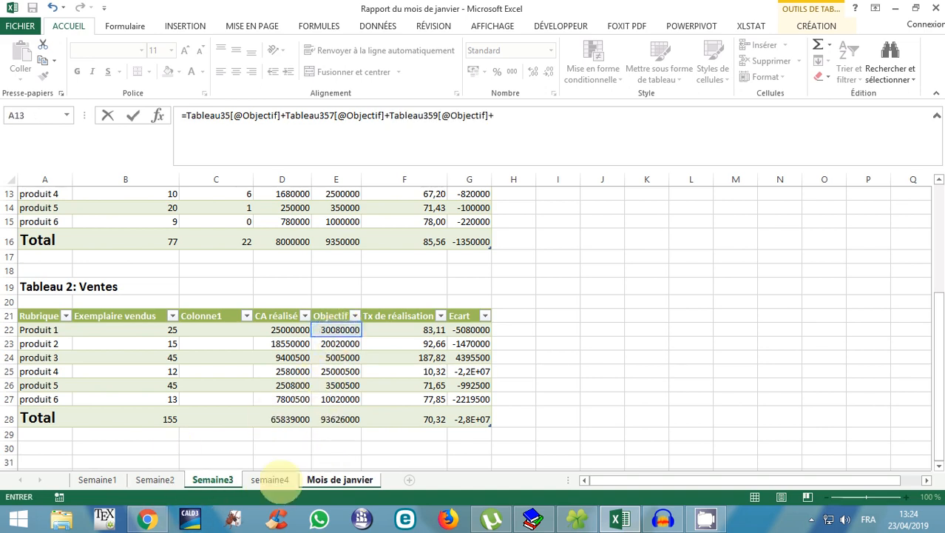
pyautogui.click(269, 479)
pyautogui.click(348, 330)
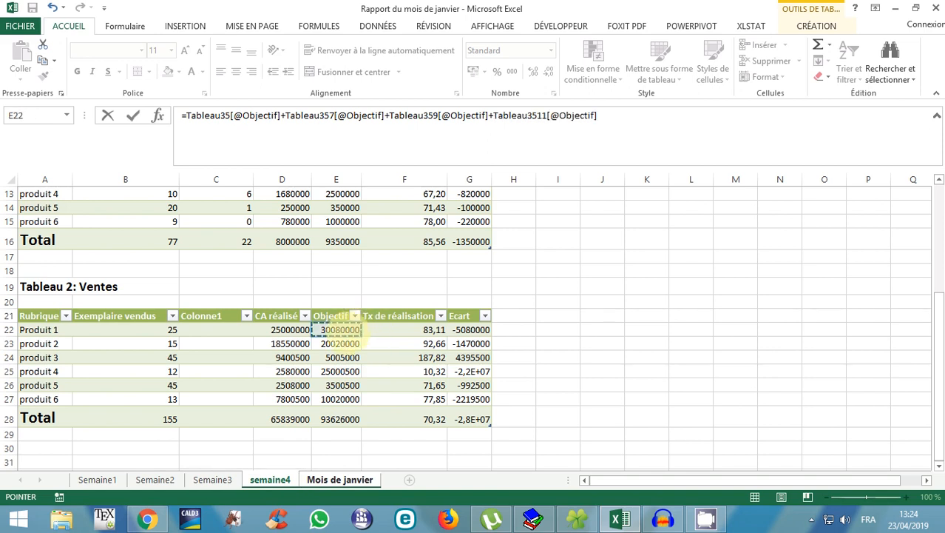
pyautogui.press('Return')
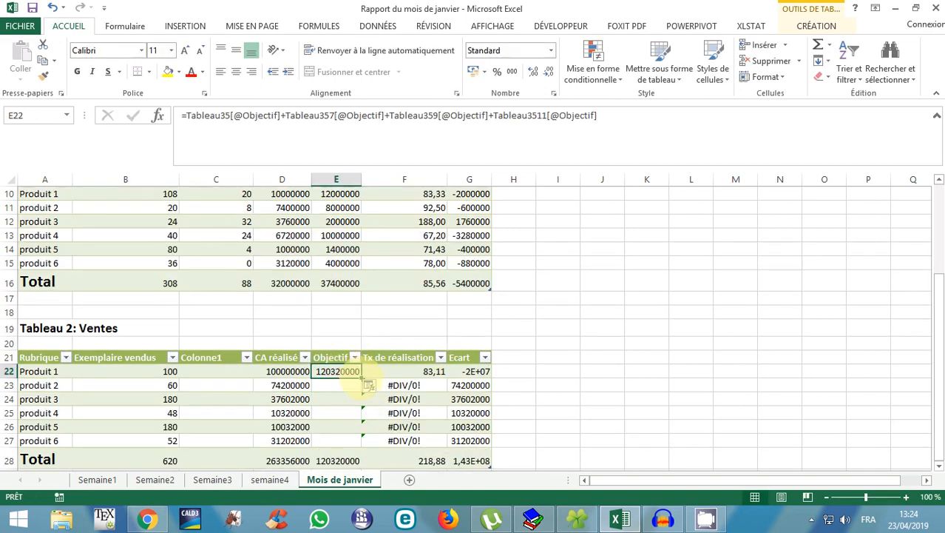
pyautogui.moveTo(362, 379); pyautogui.dragTo(339, 444)
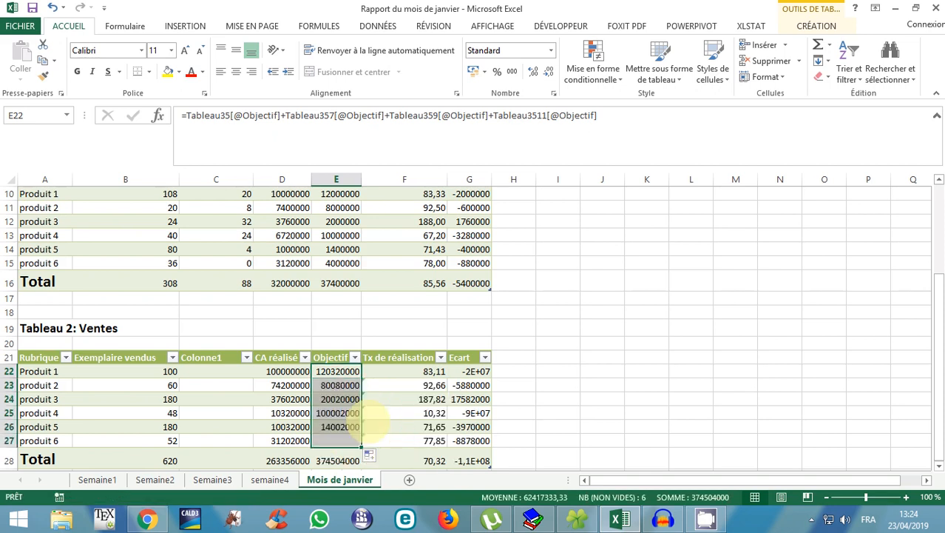
# Review the consolidated Abonnements and Ventes tables on Mois de janvier from the report heading down to the Ventes total row
pyautogui.scroll(-2, 399, 411)
pyautogui.scroll(2, 399, 413)
pyautogui.scroll(3, 400, 412)
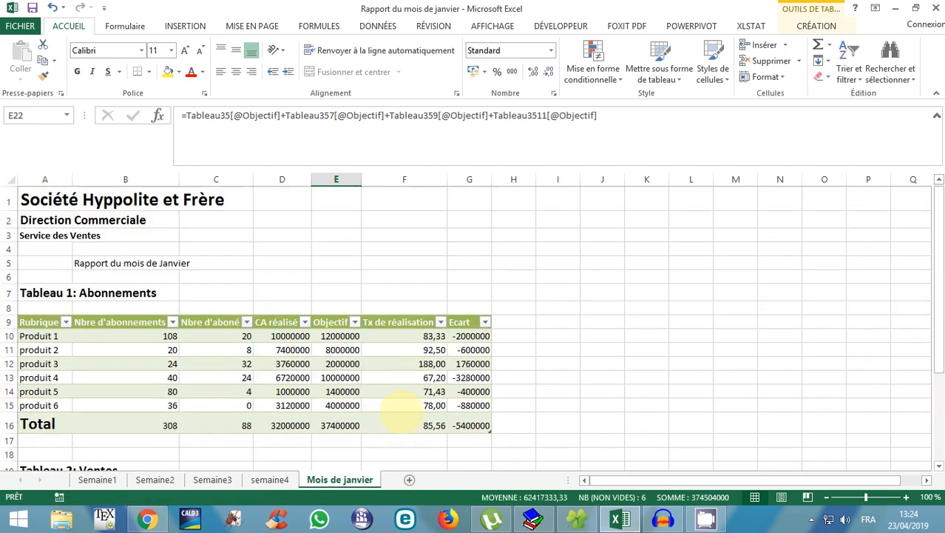
pyautogui.scroll(-5, 400, 414)
pyautogui.scroll(5, 394, 407)
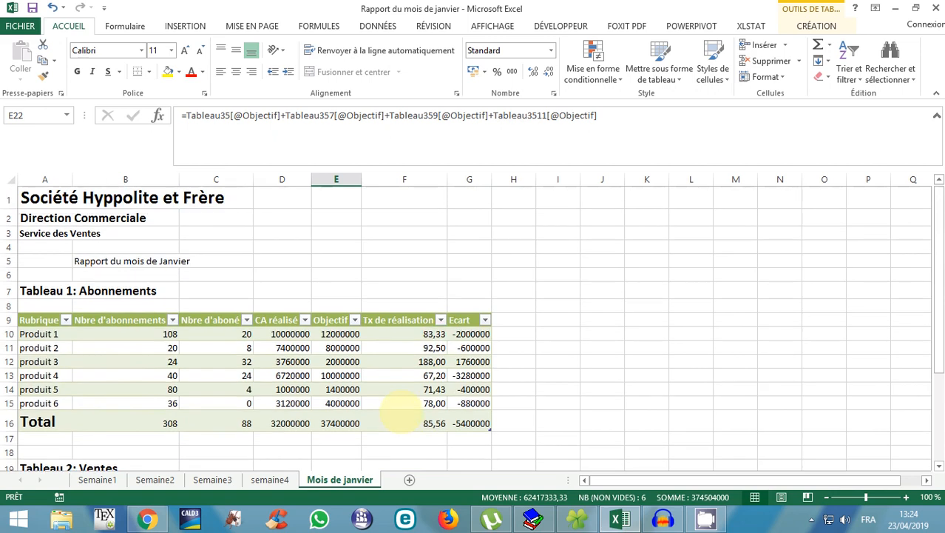
pyautogui.scroll(-2, 385, 410)
pyautogui.scroll(-1, 385, 378)
pyautogui.scroll(3, 388, 380)
pyautogui.scroll(-4, 390, 380)
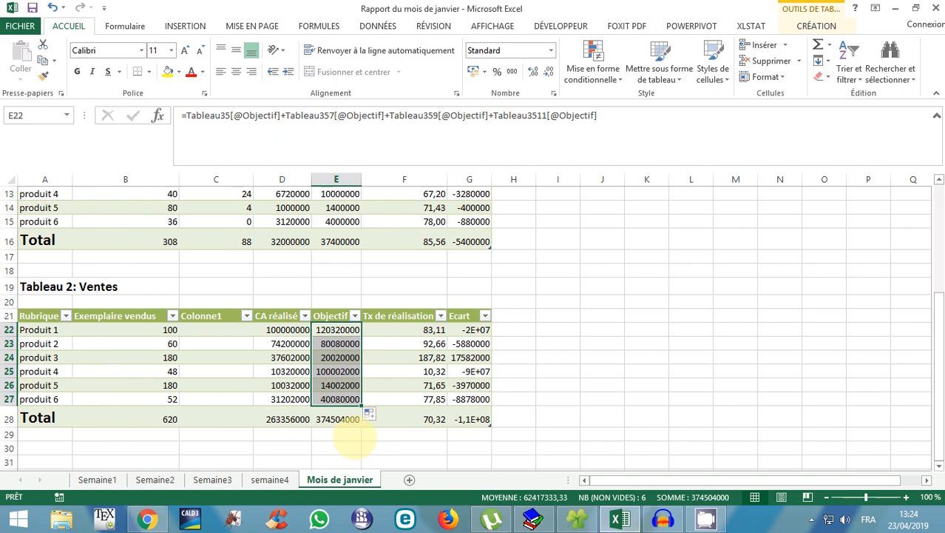
pyautogui.scroll(4, 355, 438)
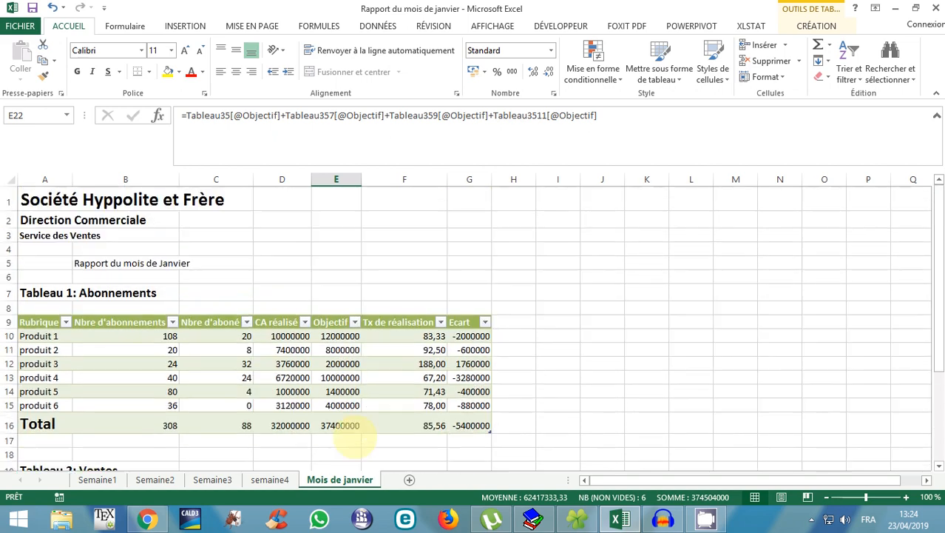
pyautogui.scroll(-4, 348, 436)
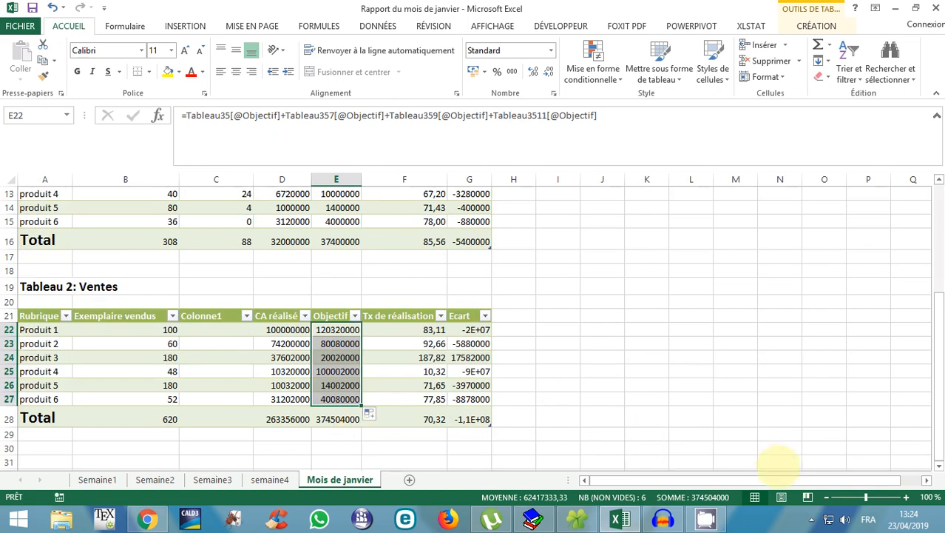
pyautogui.click(389, 448)
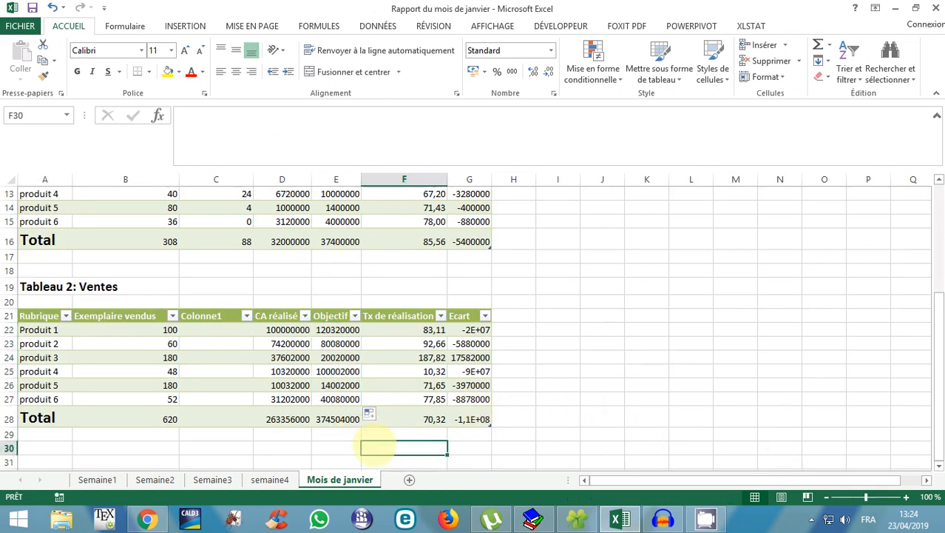